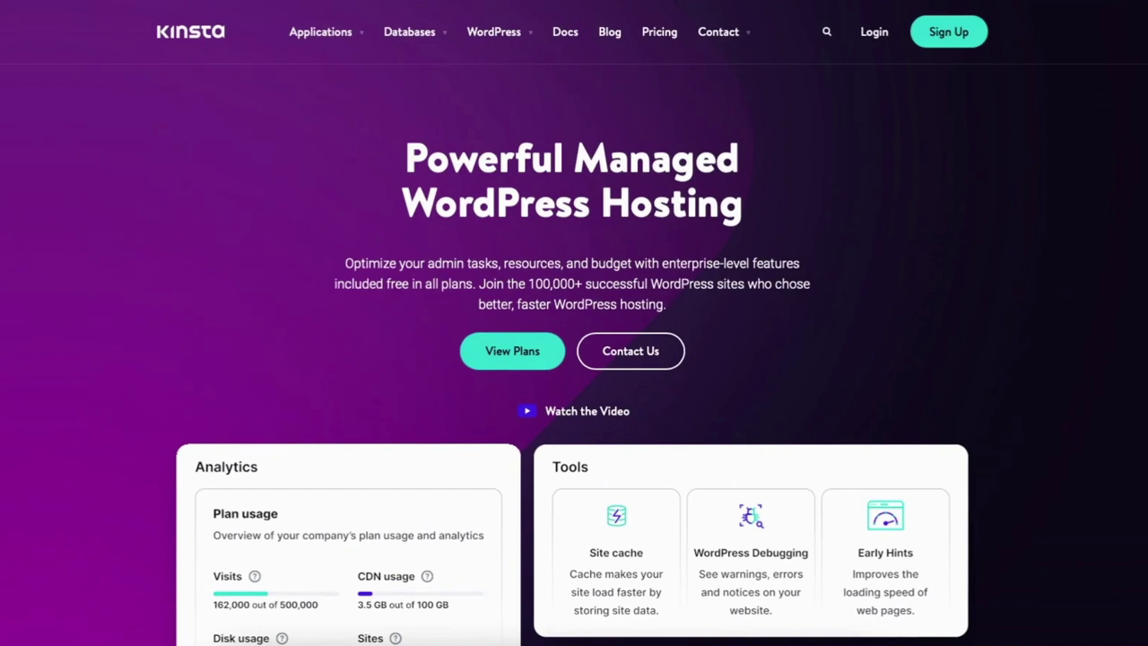
# Look through the managed WordPress hosting page down to the edge caching and troubleshooting sections
pyautogui.scroll(-6, 574, 323)
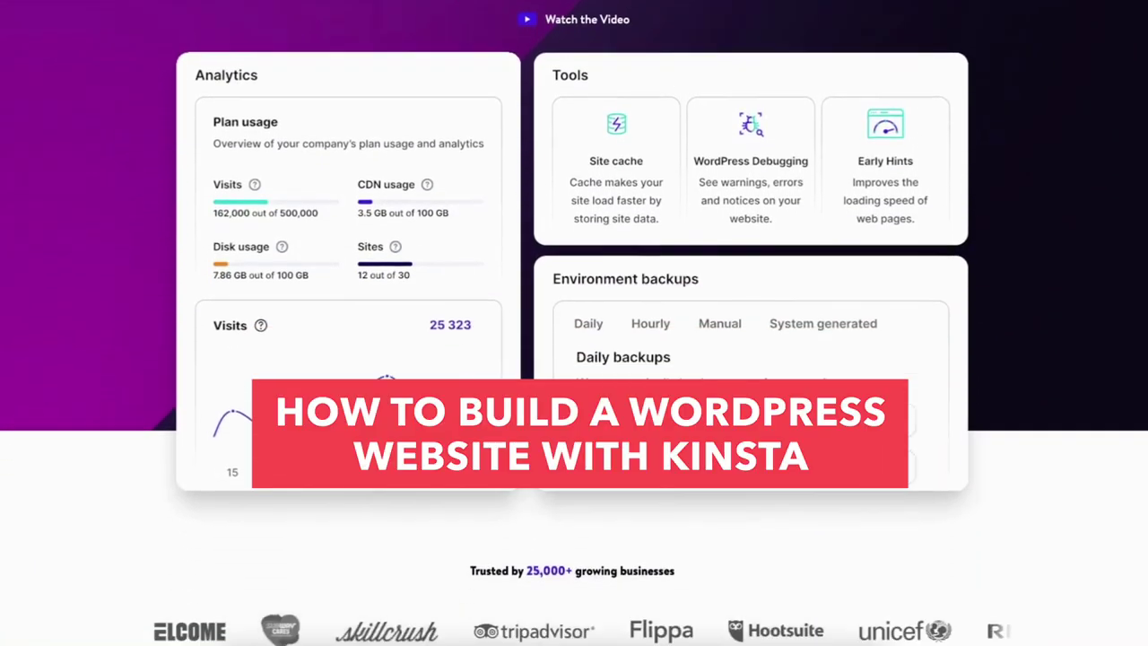
pyautogui.scroll(-7, 574, 323)
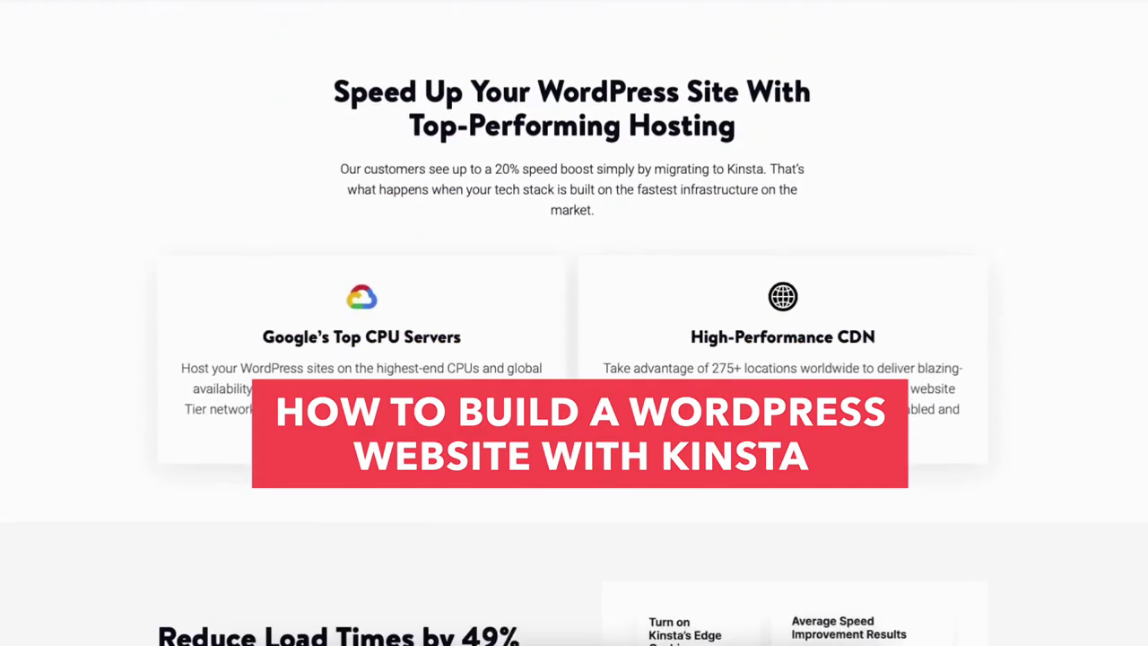
pyautogui.scroll(-6, 574, 323)
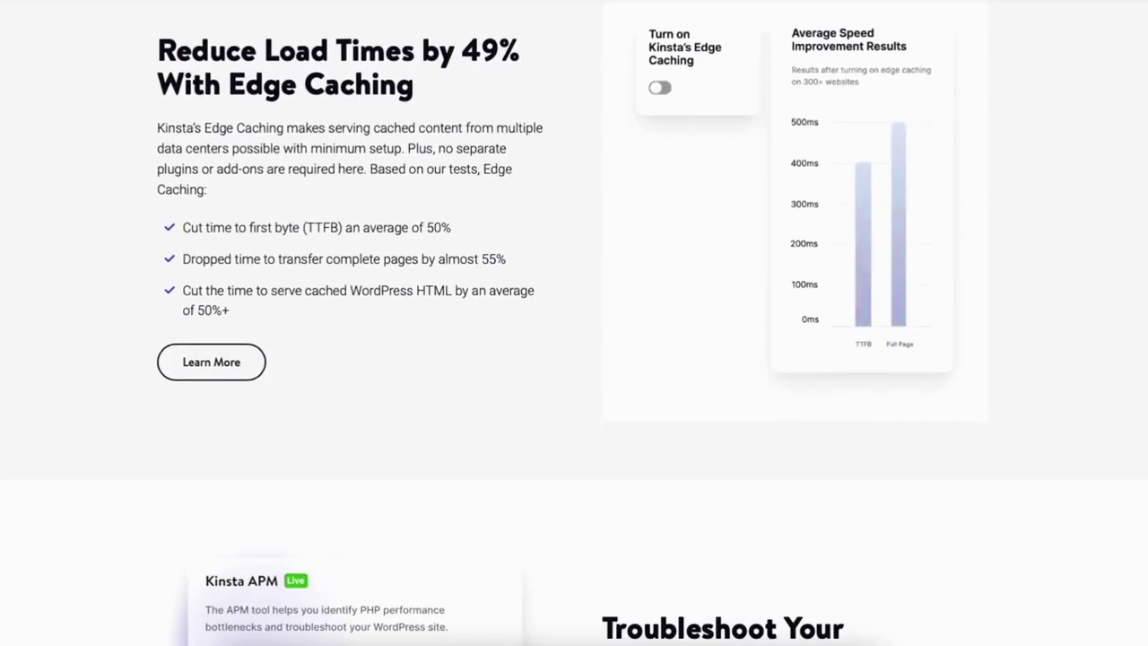
pyautogui.scroll(-3, 574, 323)
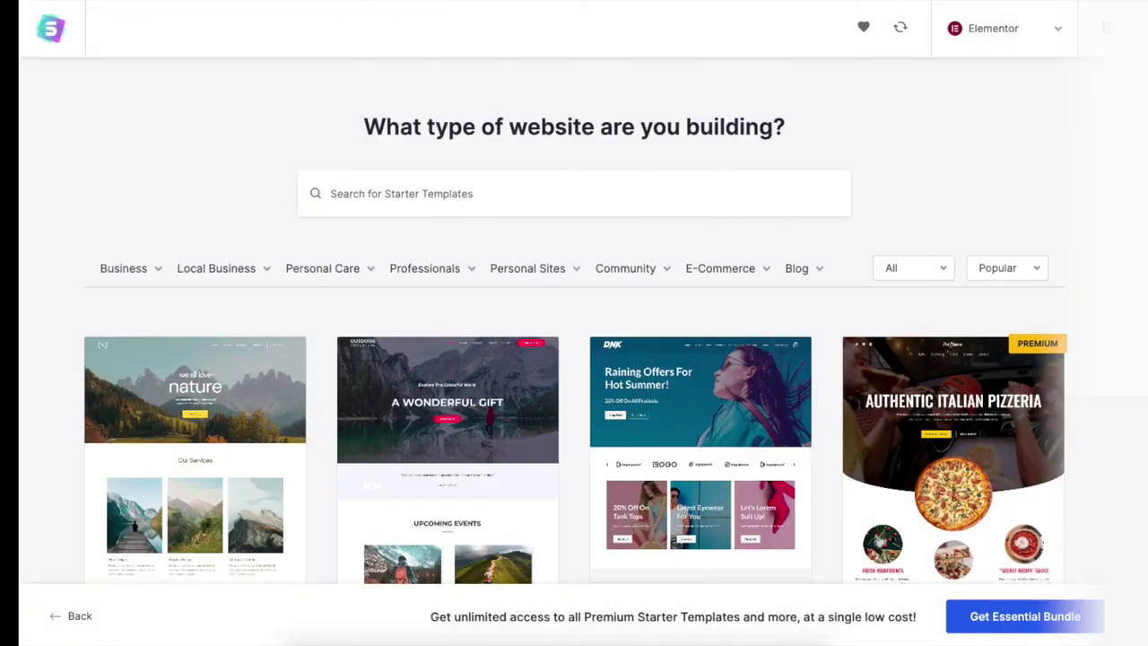
# Browse the Elementor starter templates in the template library
pyautogui.scroll(-1, 574, 359)
pyautogui.scroll(-4, 574, 359)
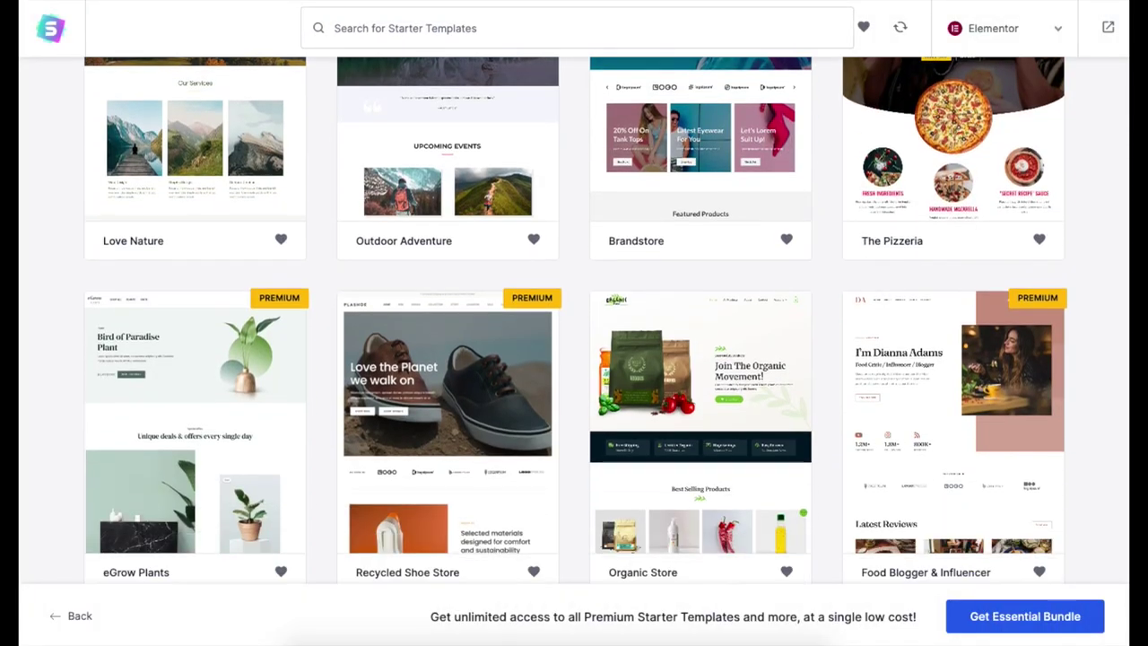
pyautogui.scroll(-3, 574, 323)
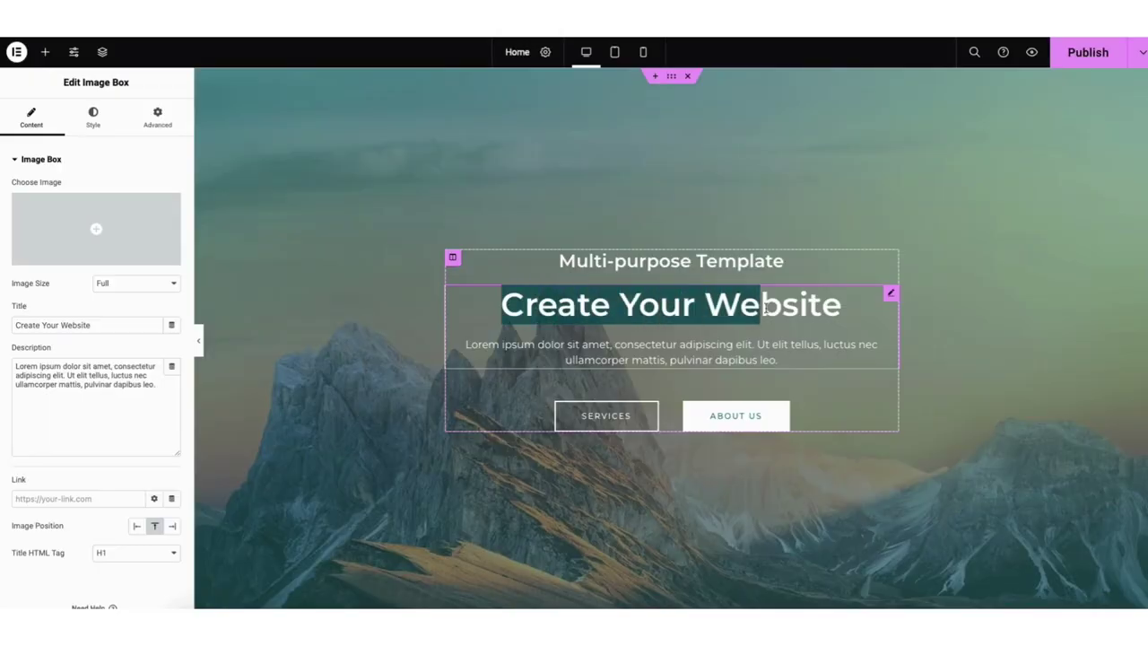
# Replace the hero heading "Create Your Website" with "MY DEMO WEBSITE"
pyautogui.write('MY DEMO WEB')
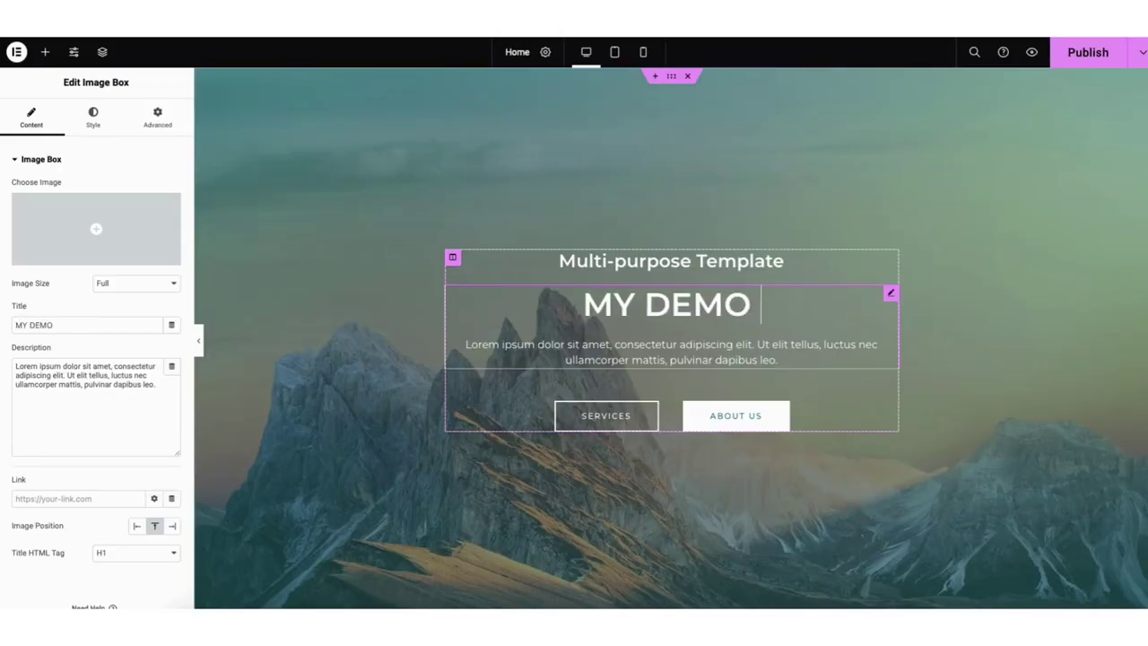
pyautogui.write('SITE')
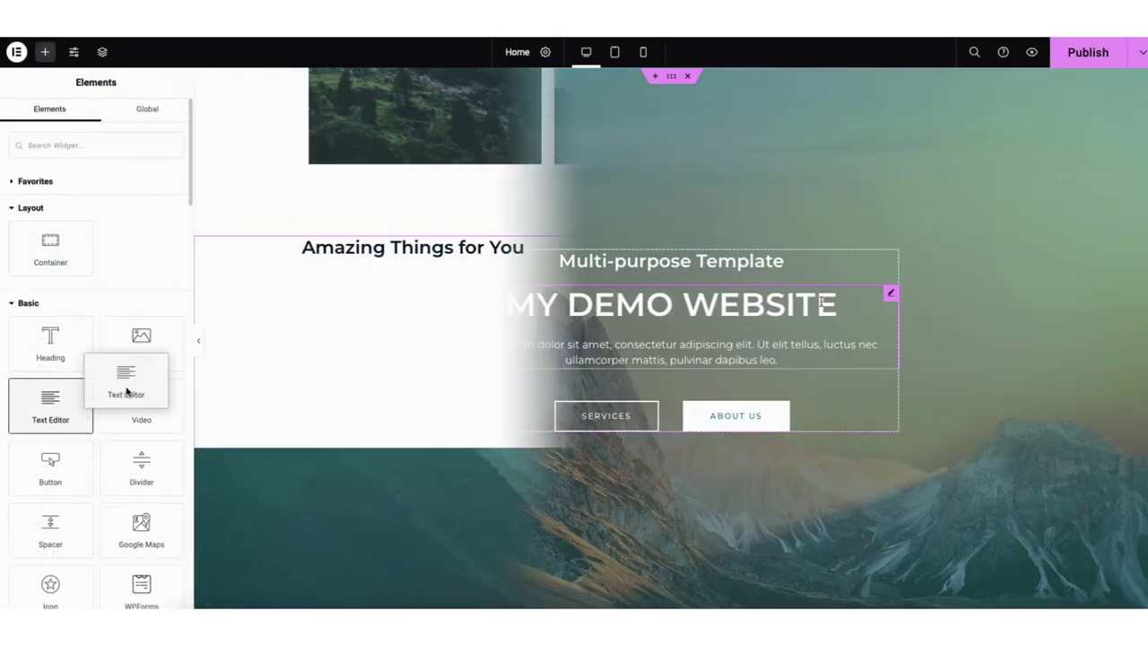
# Add a Text Editor widget beneath the "Amazing Things for You" heading and a Button widget below it
pyautogui.moveTo(119, 377); pyautogui.dragTo(380, 252)
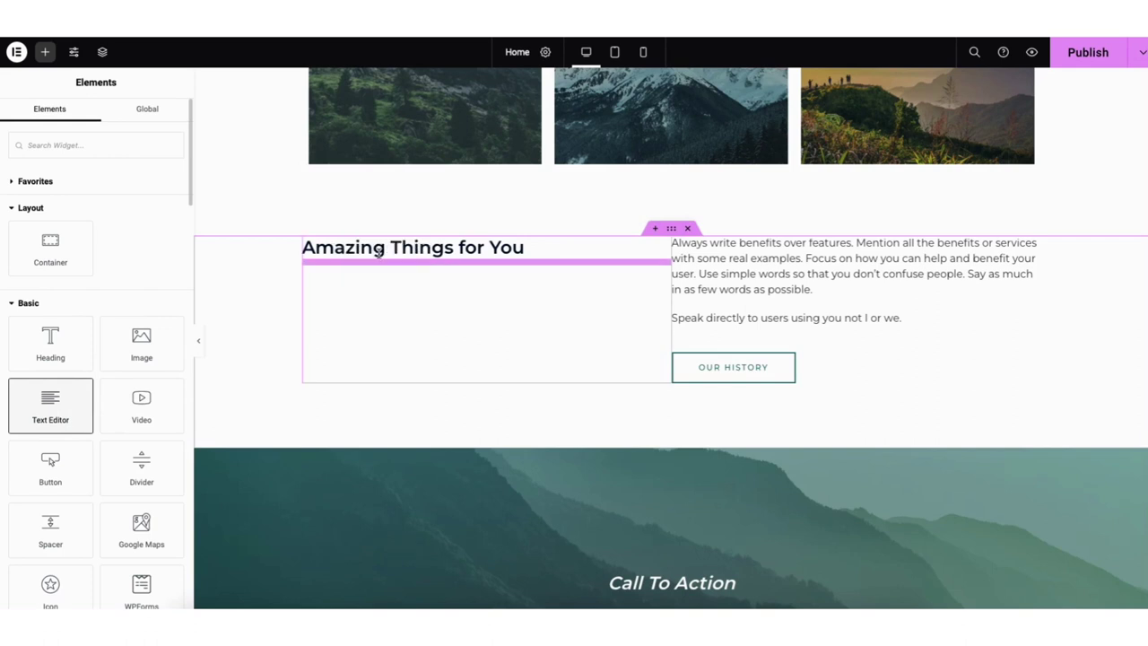
pyautogui.click(44, 51)
pyautogui.moveTo(48, 464); pyautogui.dragTo(385, 315)
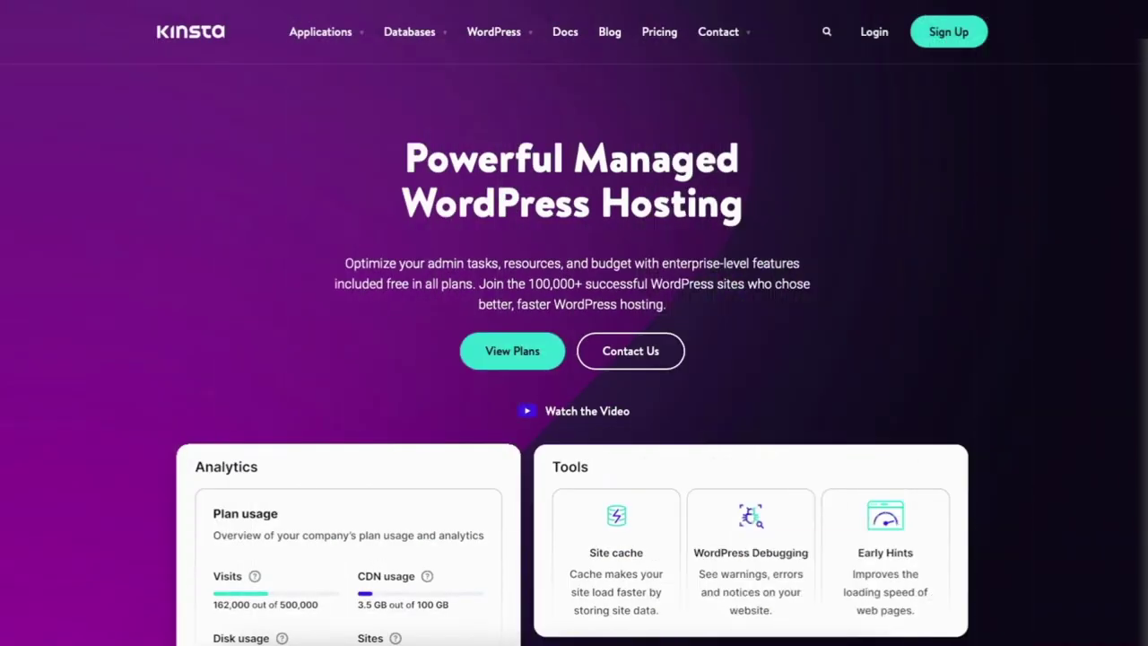
# Review the Kinsta hosting overview, from analytics and tools to environment backups and site speed
pyautogui.scroll(-7, 574, 323)
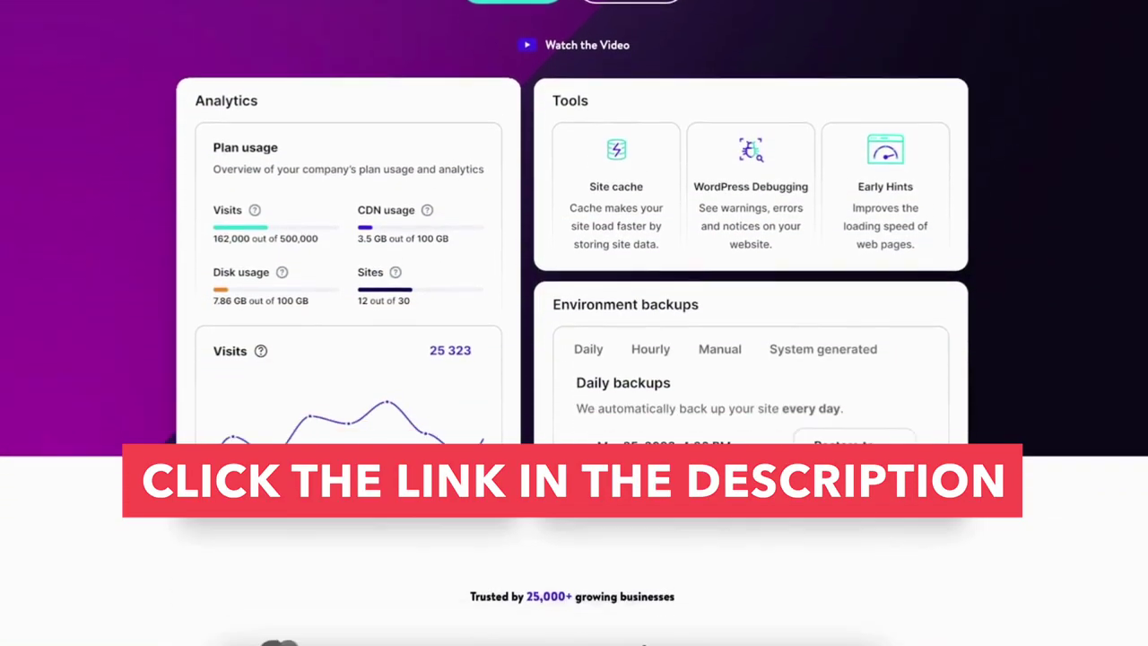
pyautogui.scroll(-7, 574, 323)
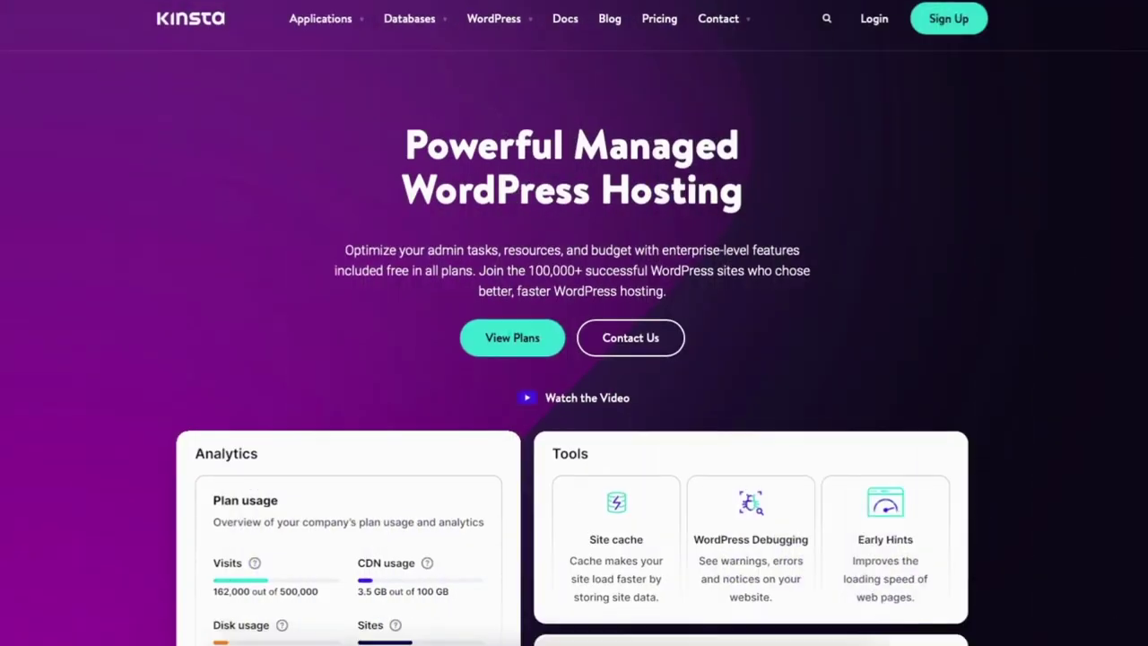
pyautogui.scroll(-7, 575, 323)
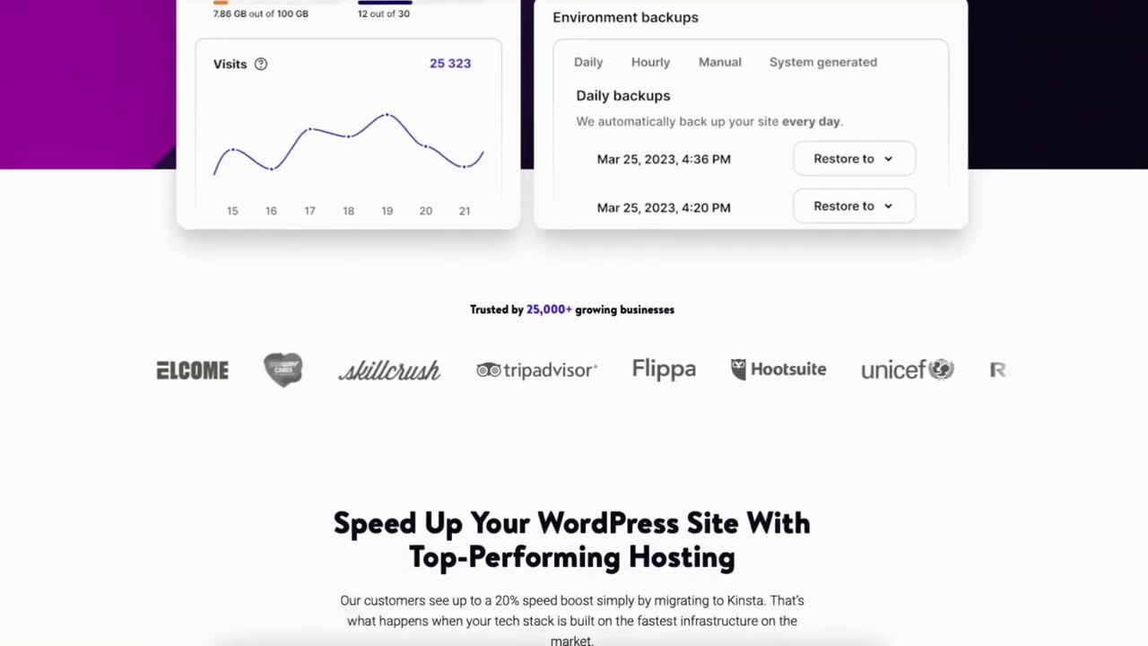
pyautogui.scroll(-4, 574, 323)
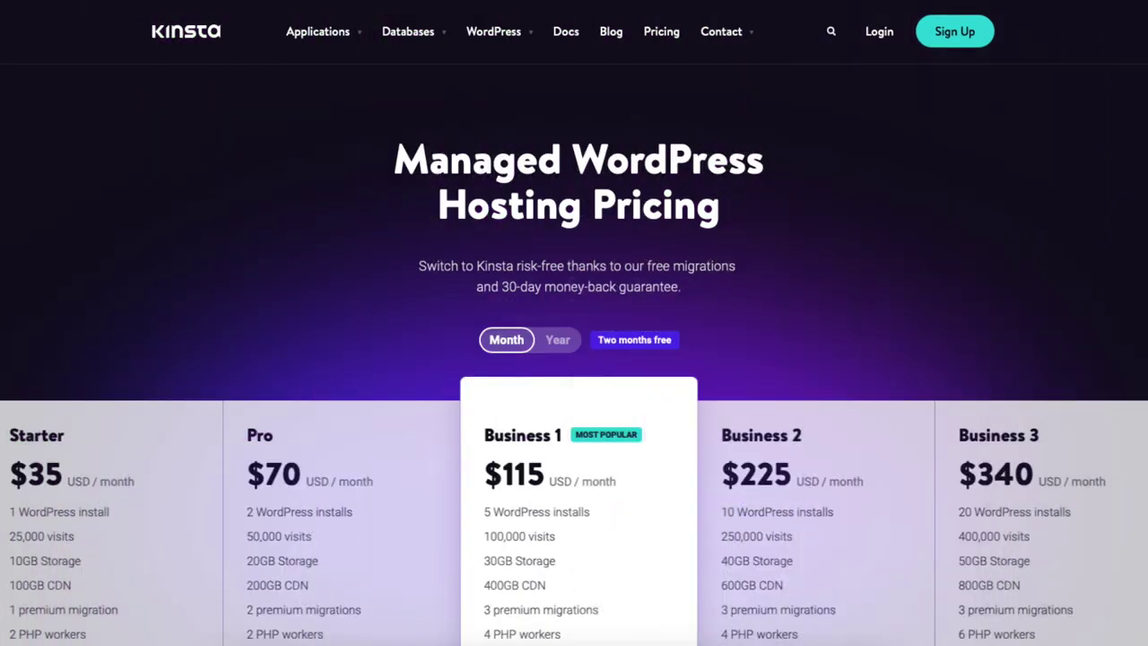
# Compare the yearly and monthly prices of the managed WordPress hosting plans, ending on monthly billing
pyautogui.scroll(-2, 574, 323)
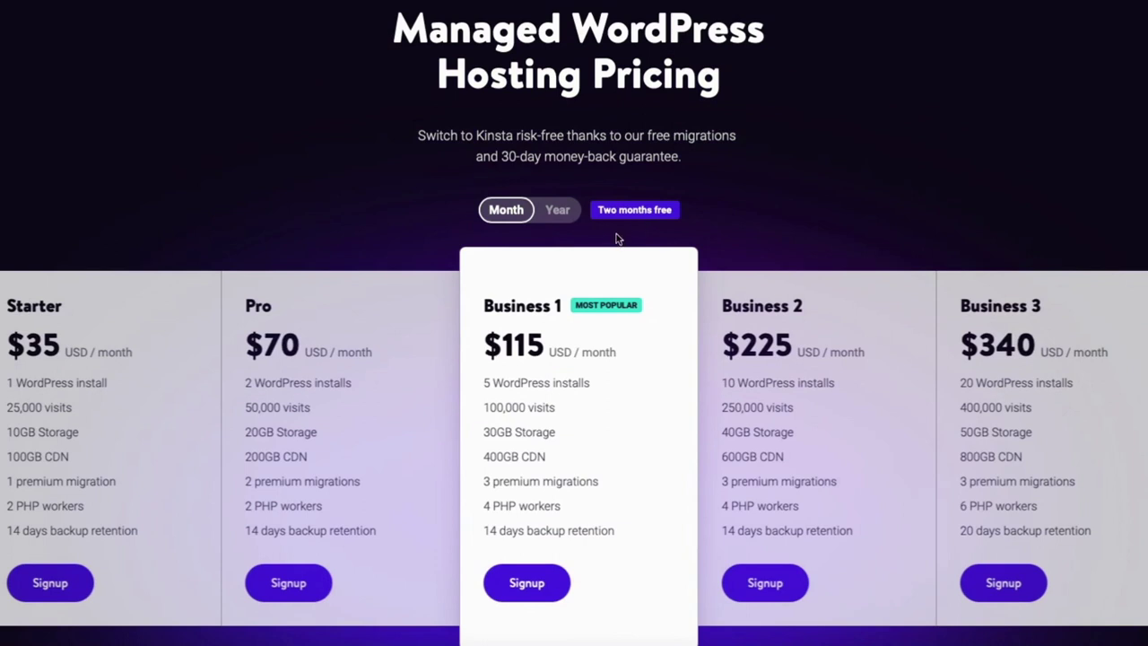
pyautogui.click(567, 217)
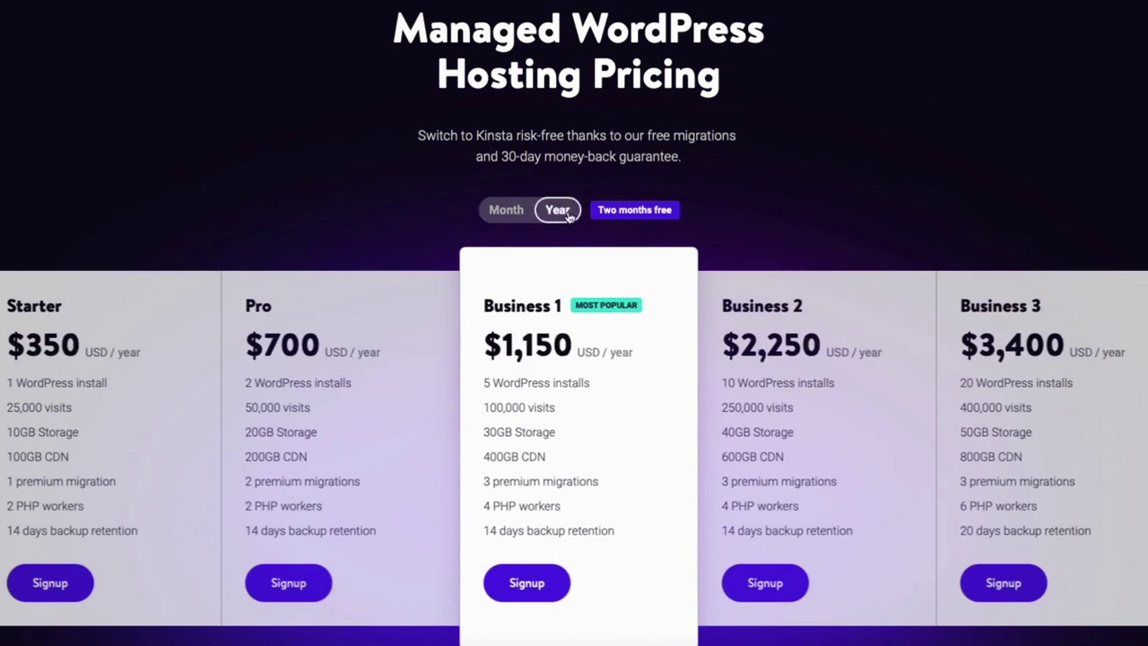
pyautogui.click(510, 215)
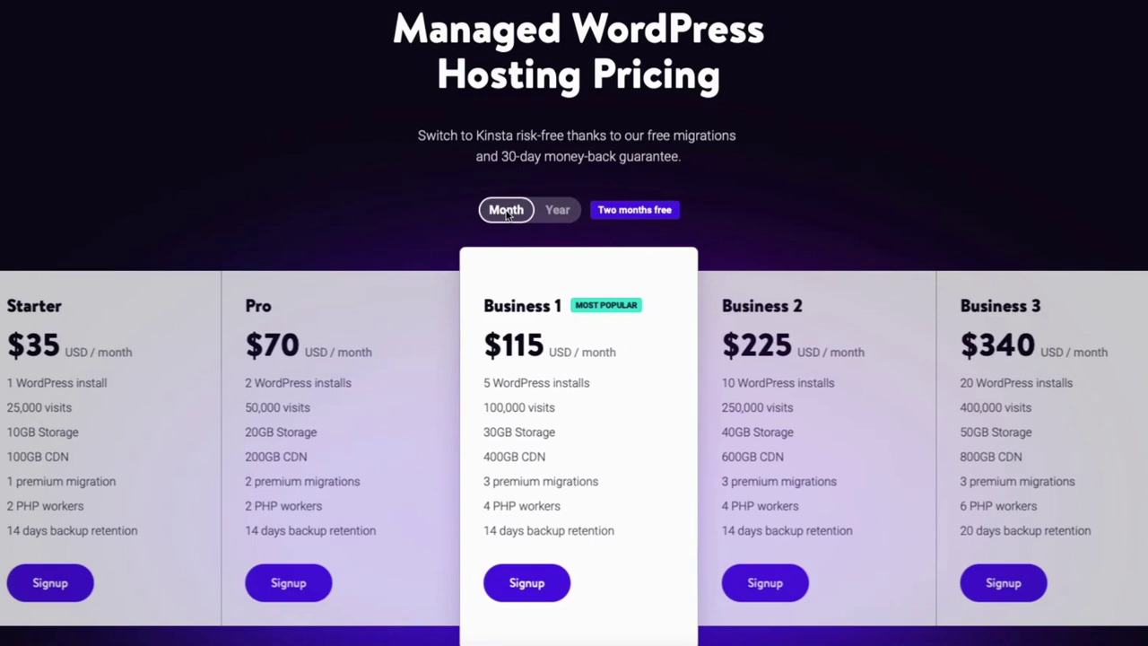
pyautogui.click(562, 216)
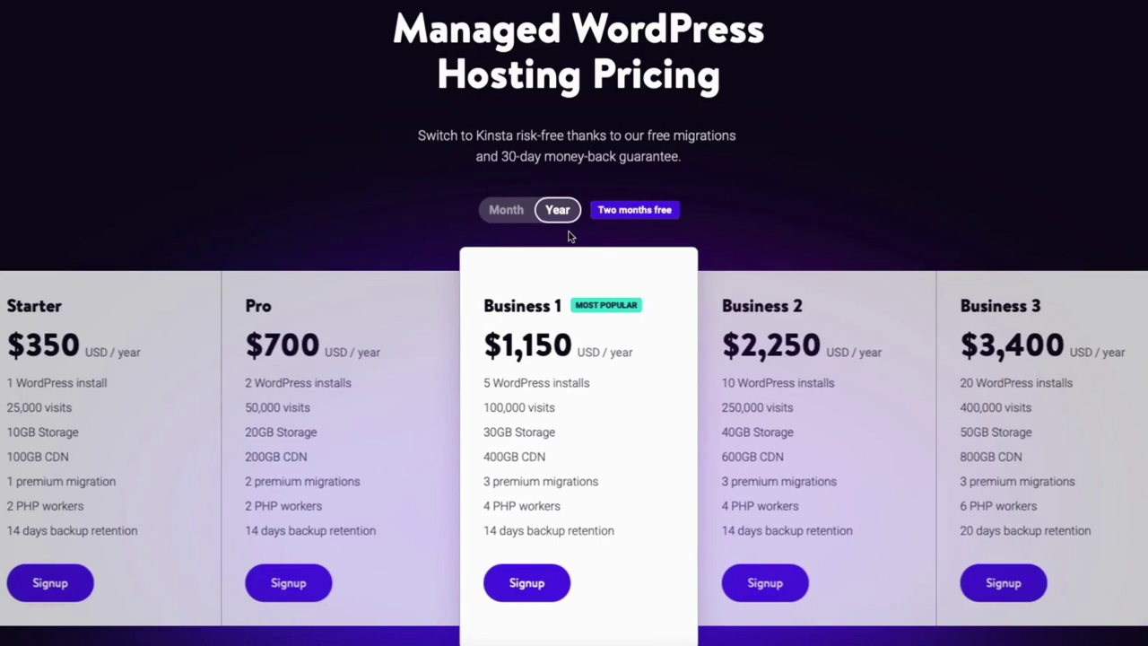
pyautogui.click(510, 215)
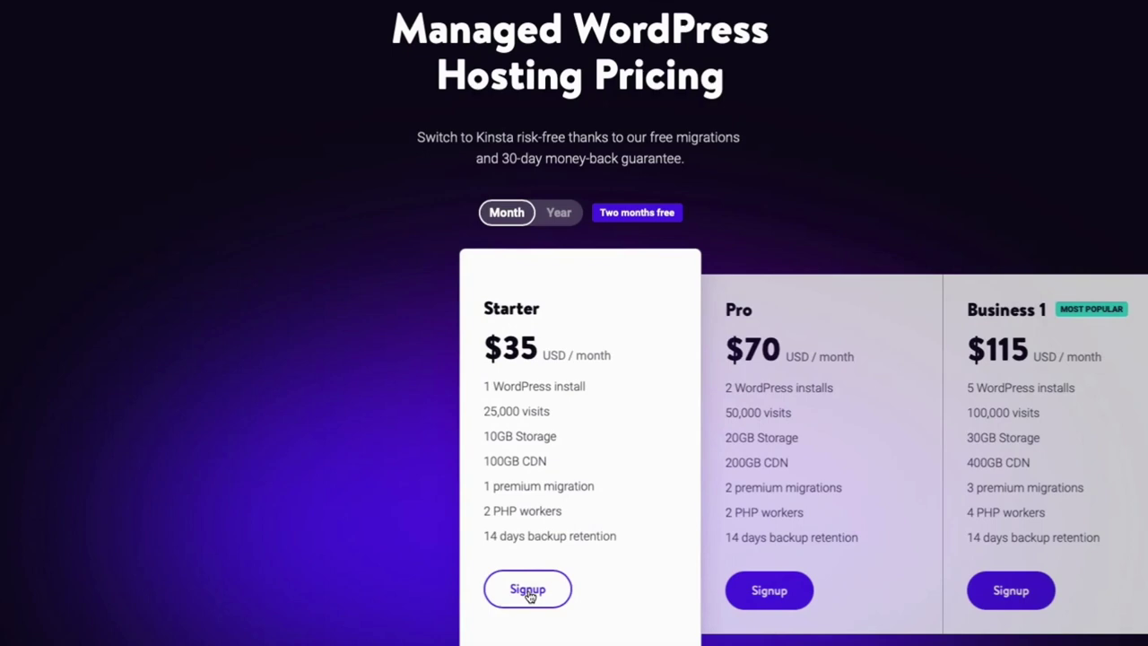
# Sign up for the monthly Starter plan, continuing past account creation to the billing information form
pyautogui.click(527, 591)
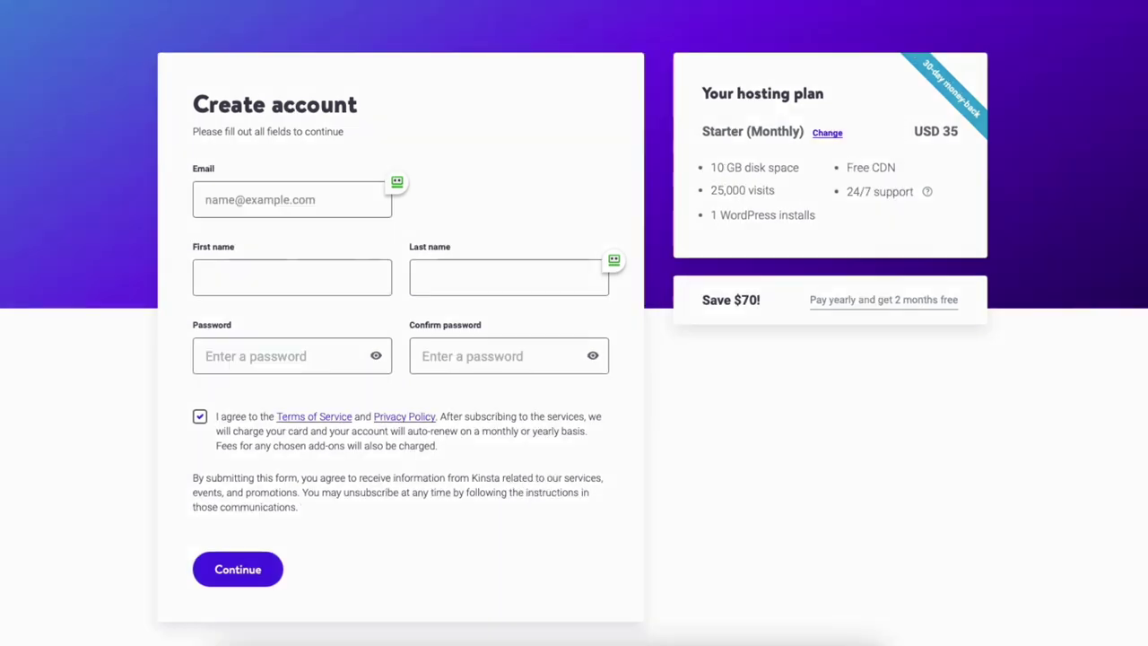
pyautogui.scroll(-8, 574, 323)
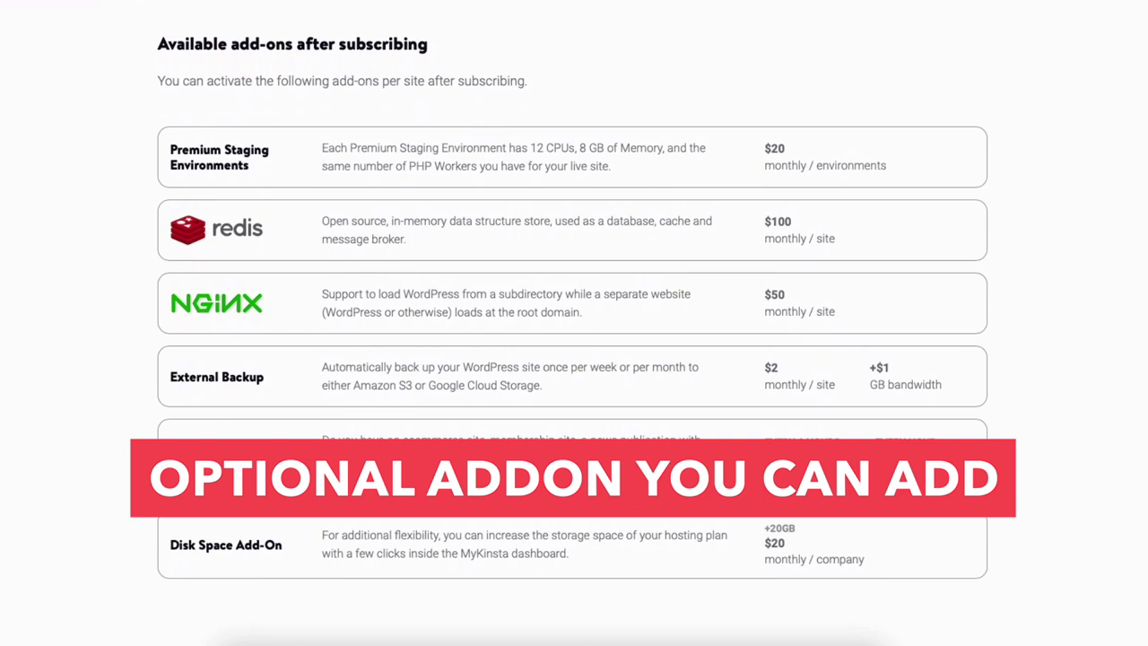
pyautogui.scroll(10, 297, 508)
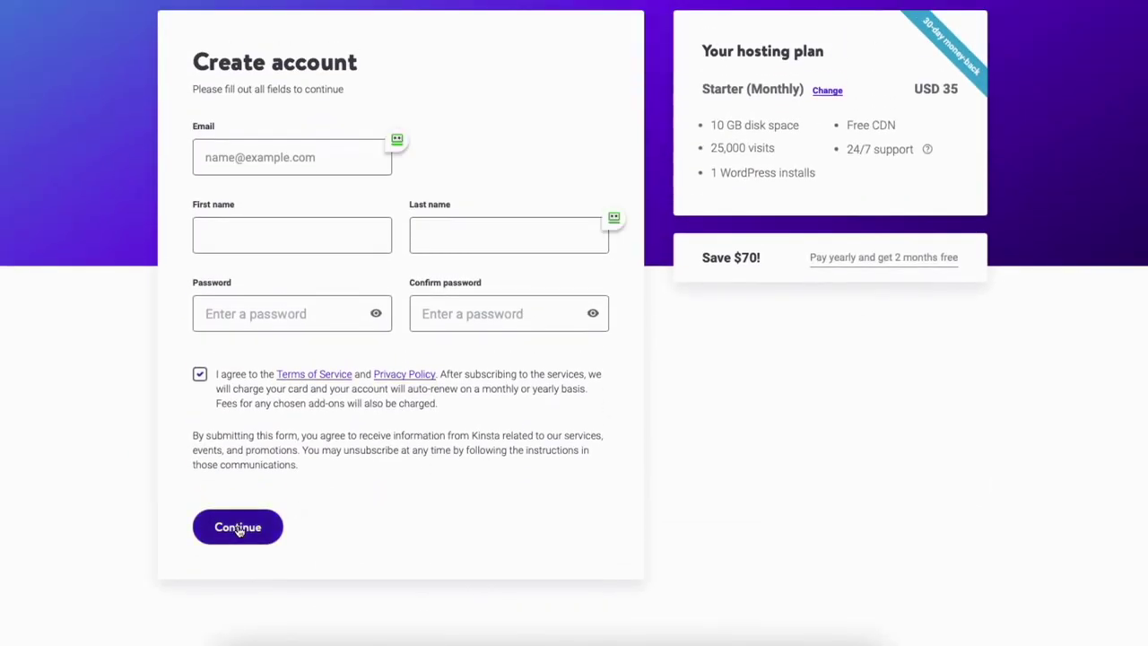
pyautogui.click(238, 528)
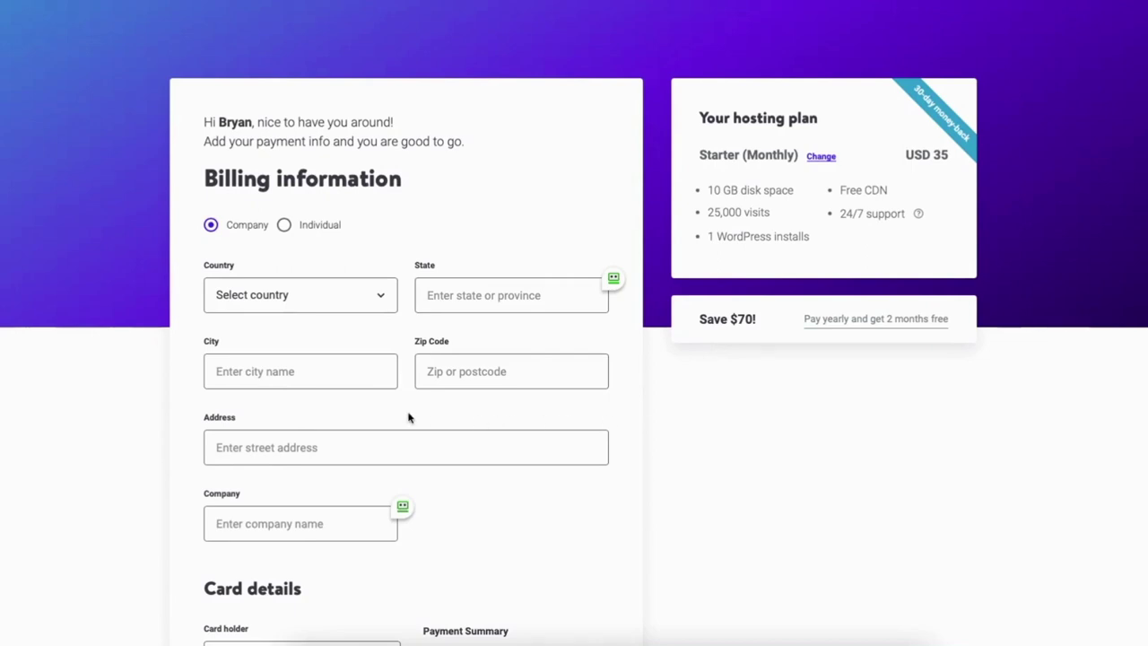
pyautogui.scroll(-4, 575, 359)
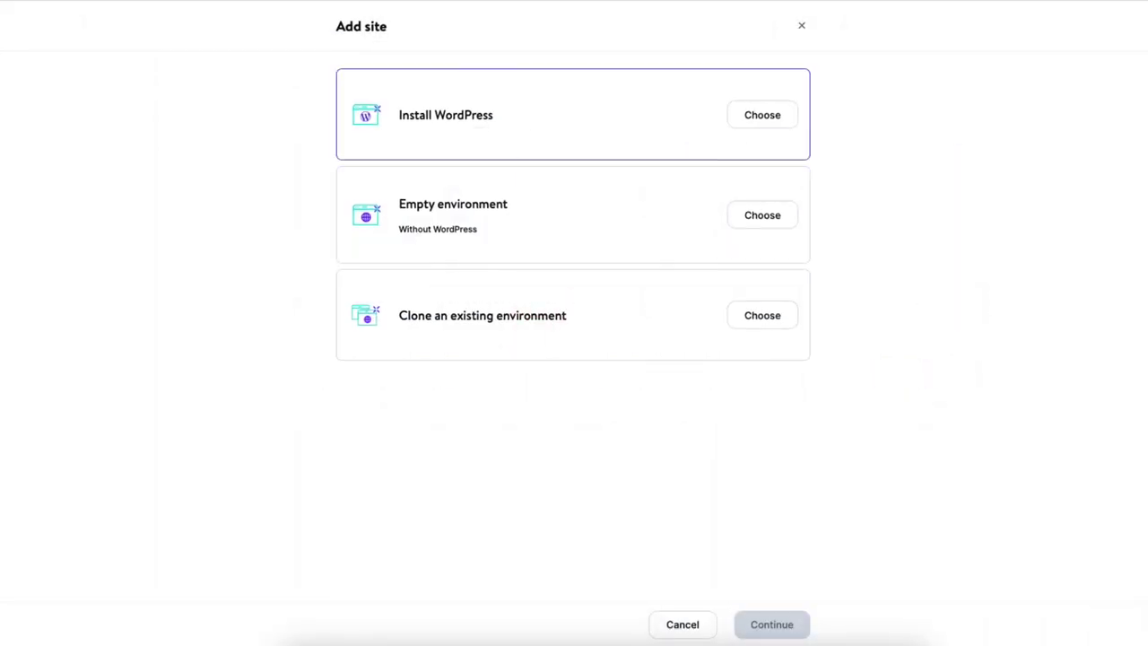
# Choose to install WordPress for the new site and name the site "My Demo Site"
pyautogui.click(762, 115)
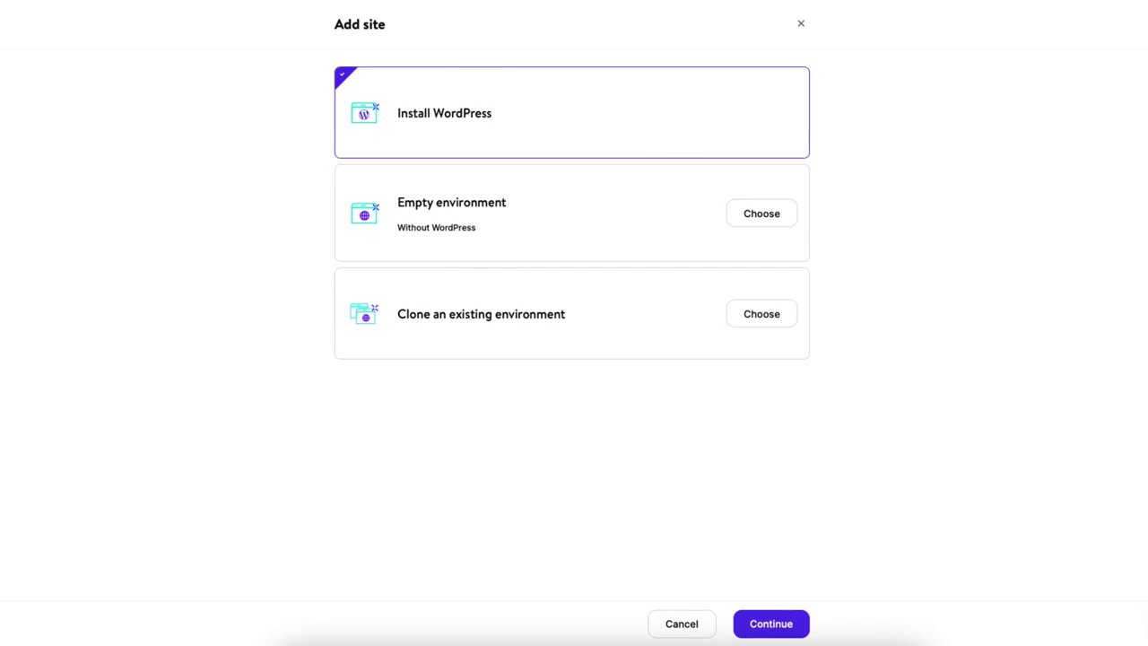
pyautogui.click(772, 624)
pyautogui.click(467, 156)
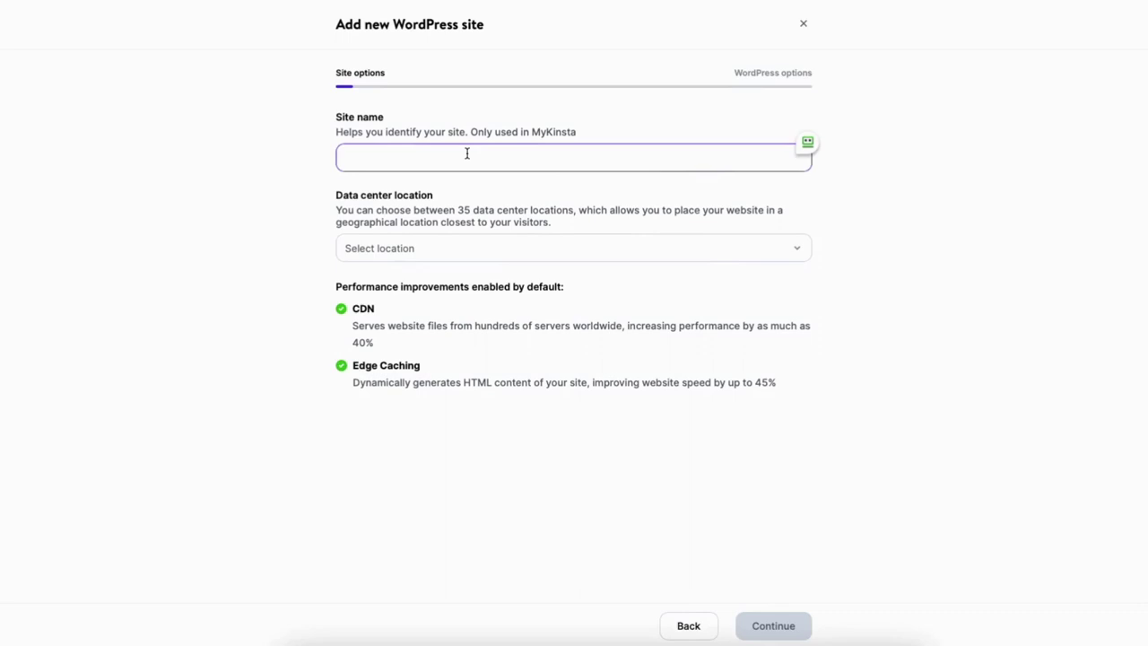
pyautogui.write('My Demo Site')
pyautogui.click(487, 192)
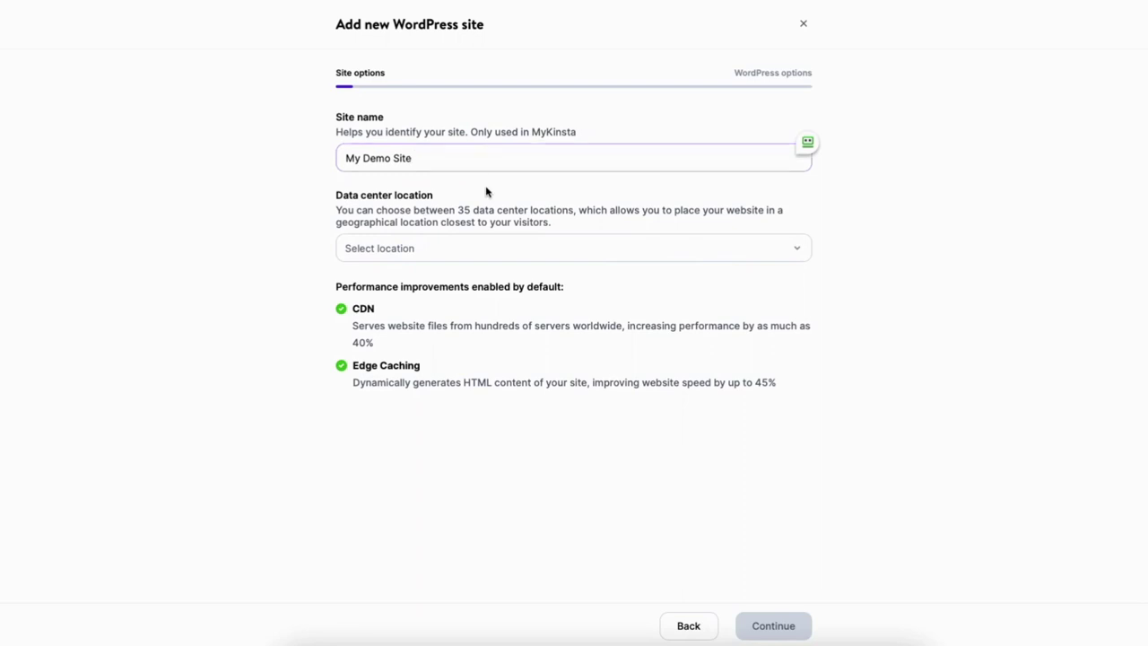
# Set the new site's data center location to Dallas US (us-south1)
pyautogui.click(616, 247)
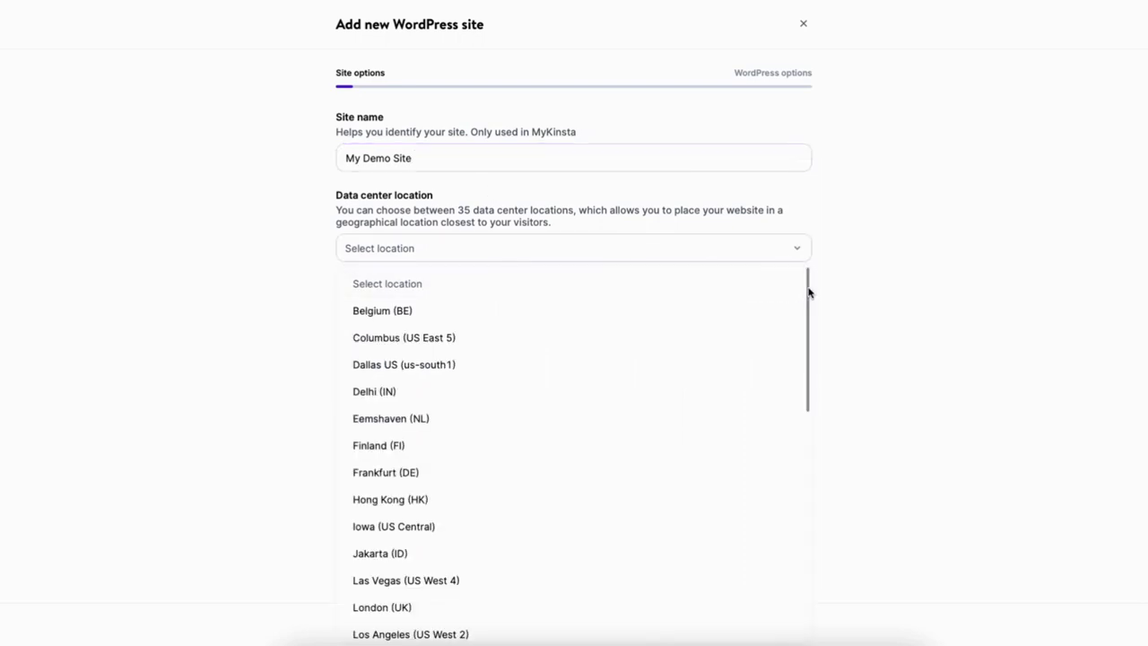
pyautogui.moveTo(810, 296); pyautogui.dragTo(772, 261)
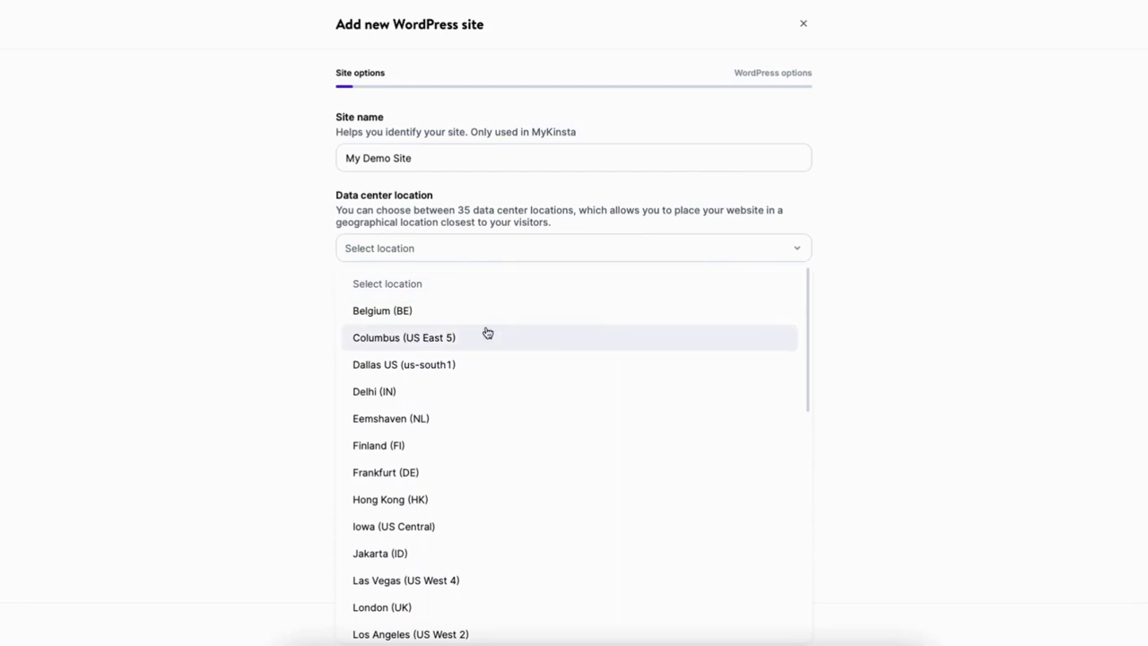
pyautogui.click(411, 364)
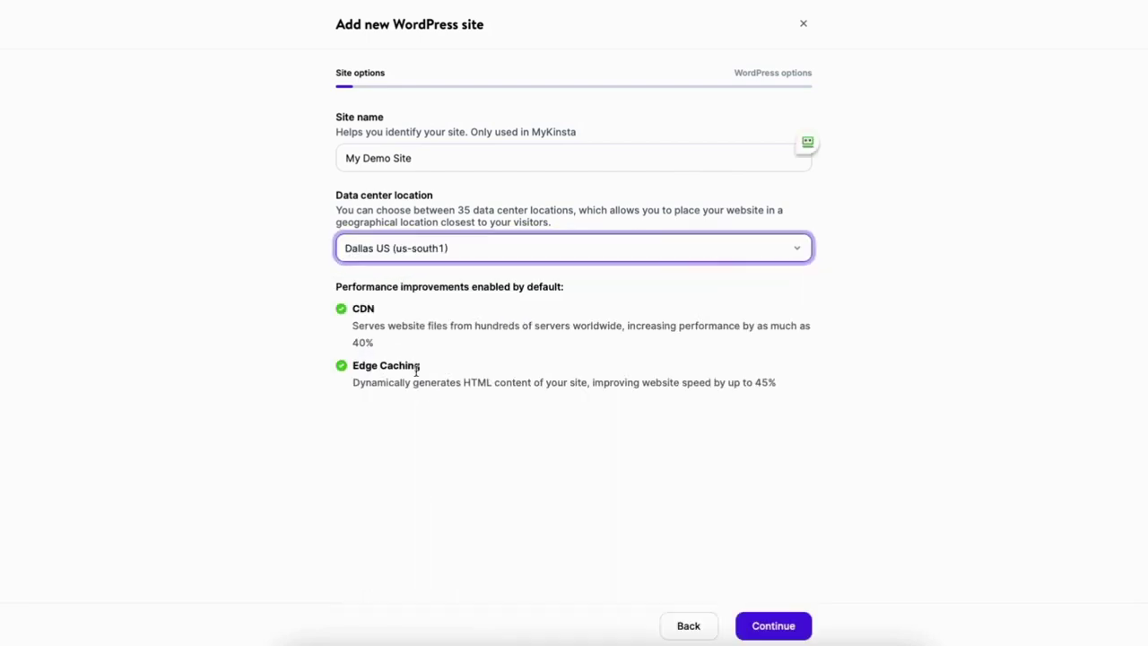
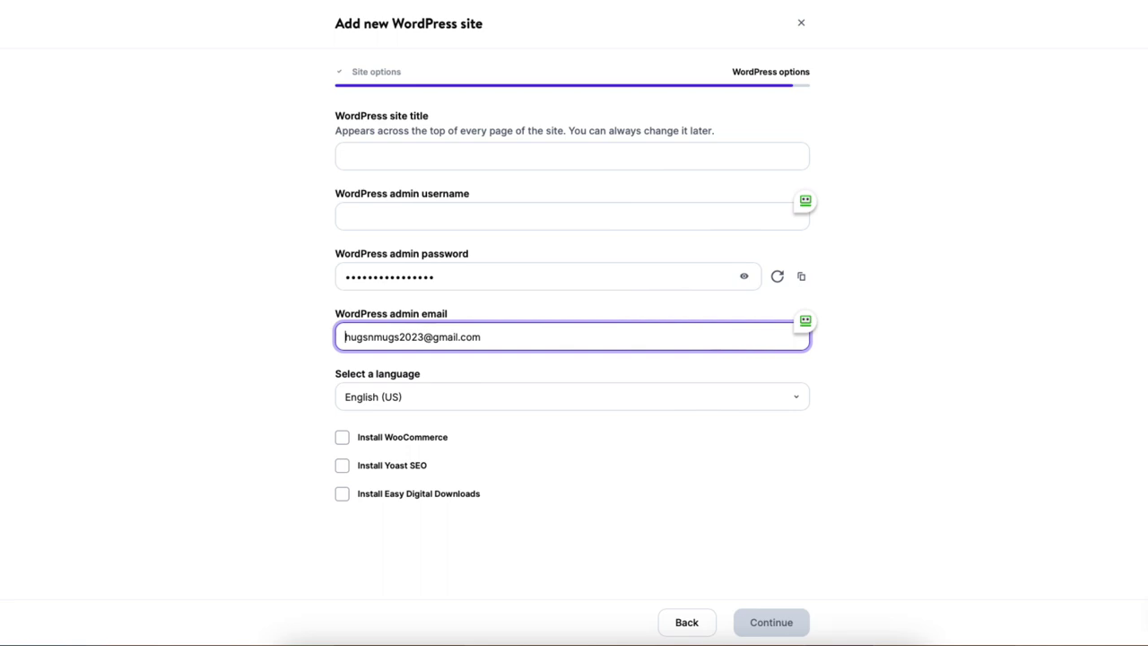
# Look through the languages available for the new WordPress site
pyautogui.click(760, 401)
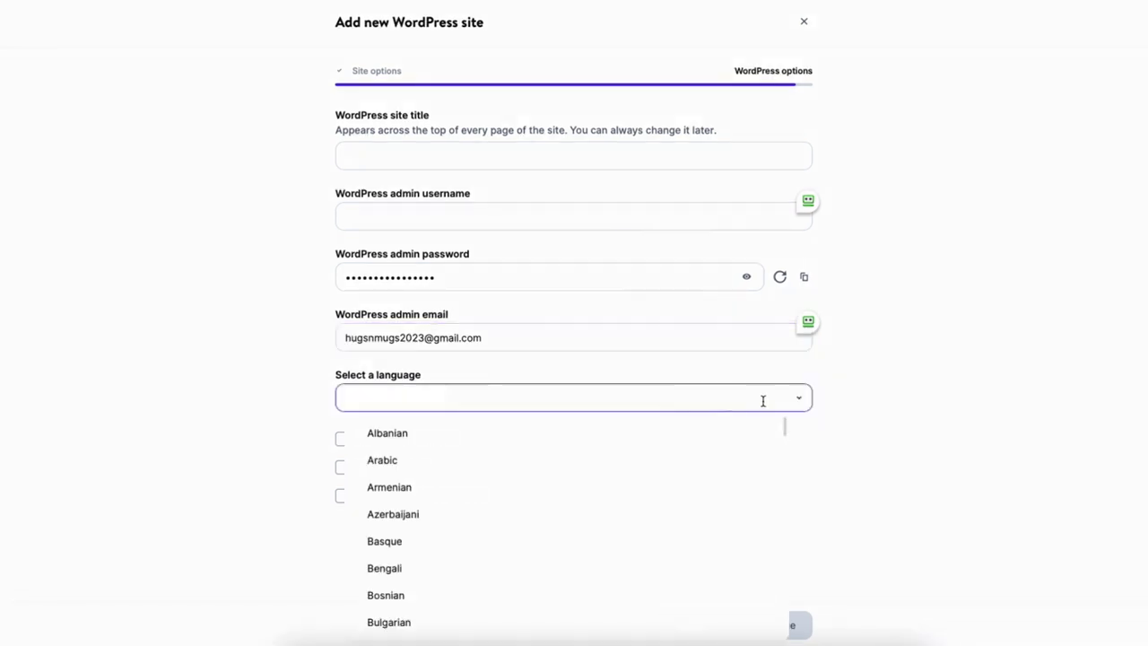
pyautogui.moveTo(785, 432); pyautogui.dragTo(791, 490)
pyautogui.click(870, 458)
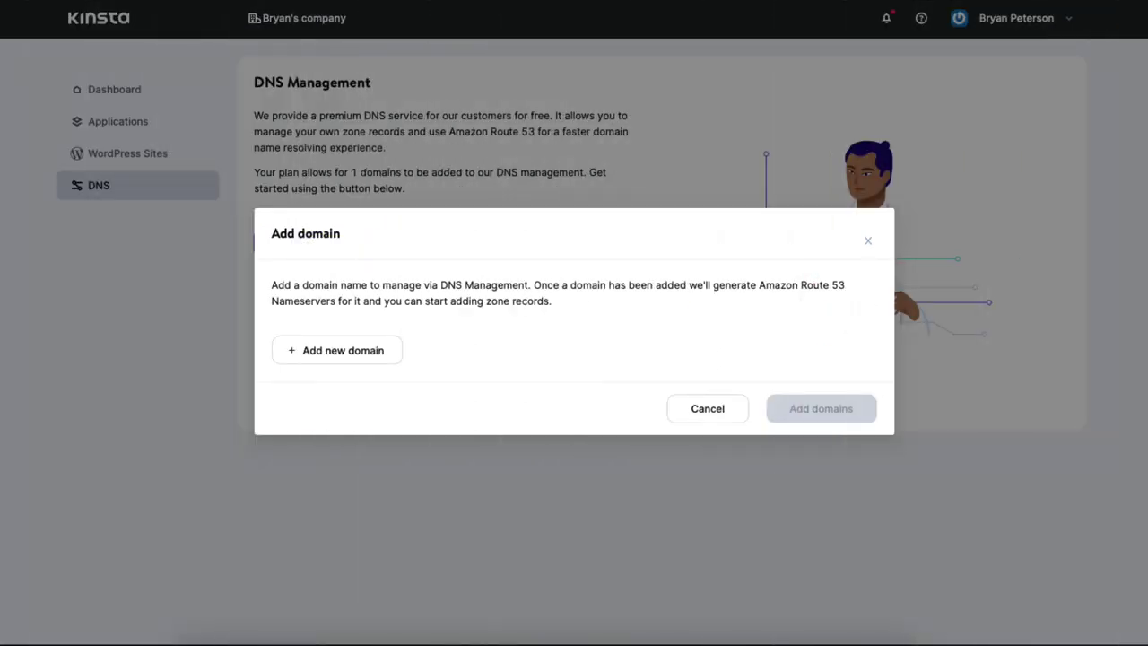
# Enter testsite143.online as a new domain to manage through DNS Management
pyautogui.click(337, 350)
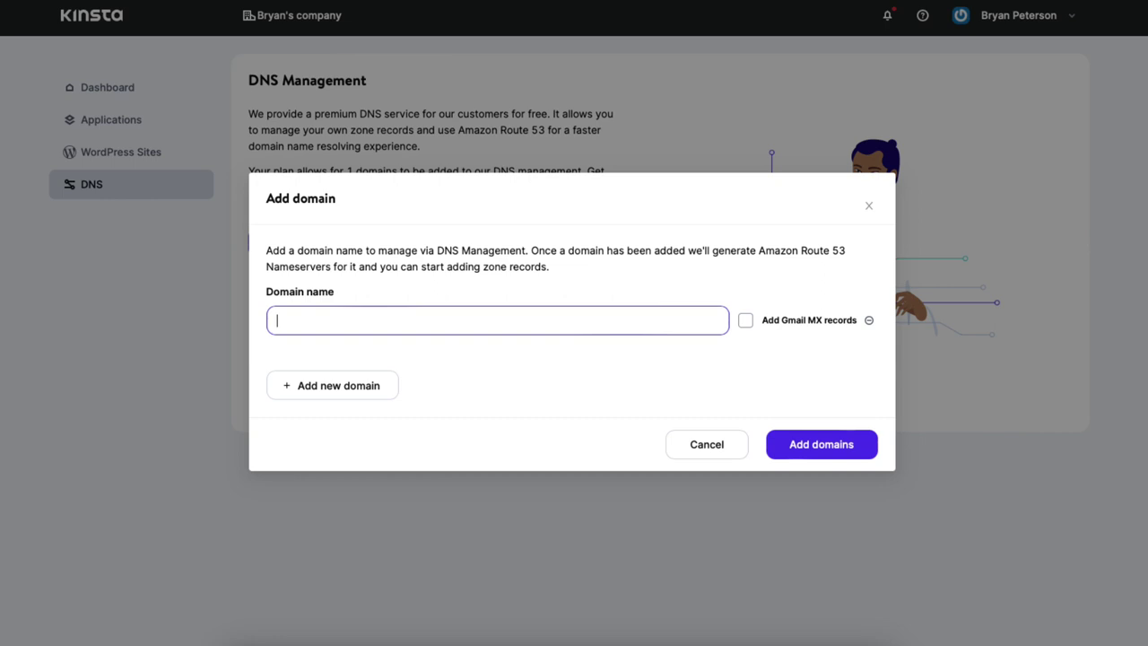
pyautogui.write('testsite143.online')
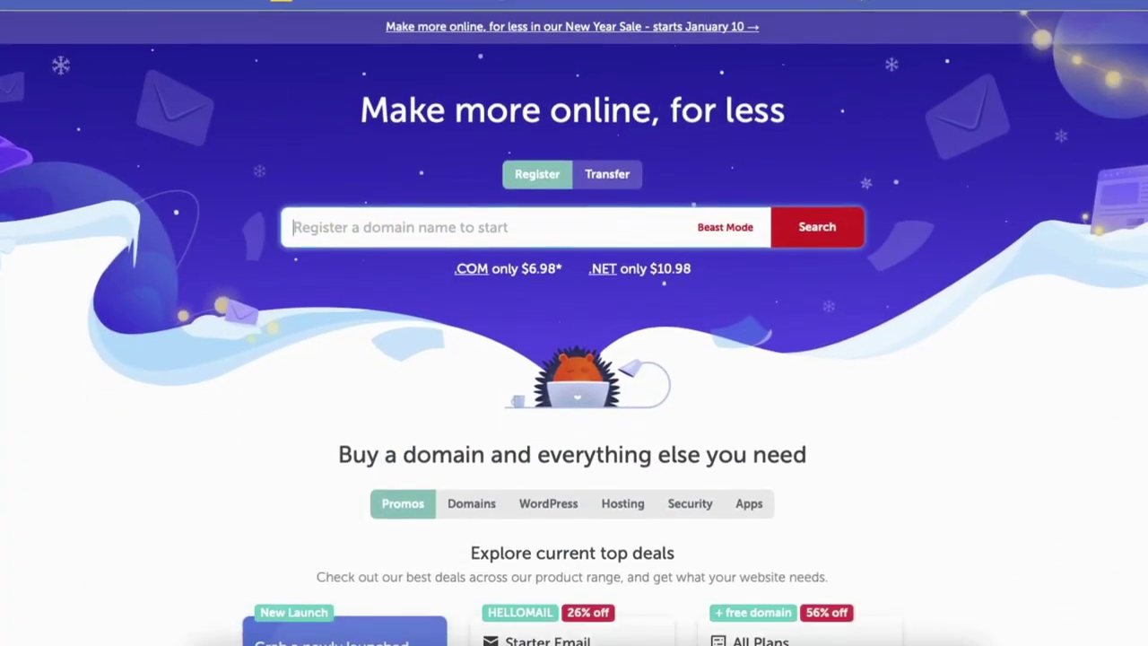
# Look through the Namecheap home page for domain prices, current deals and customer reviews
pyautogui.scroll(-5, 574, 323)
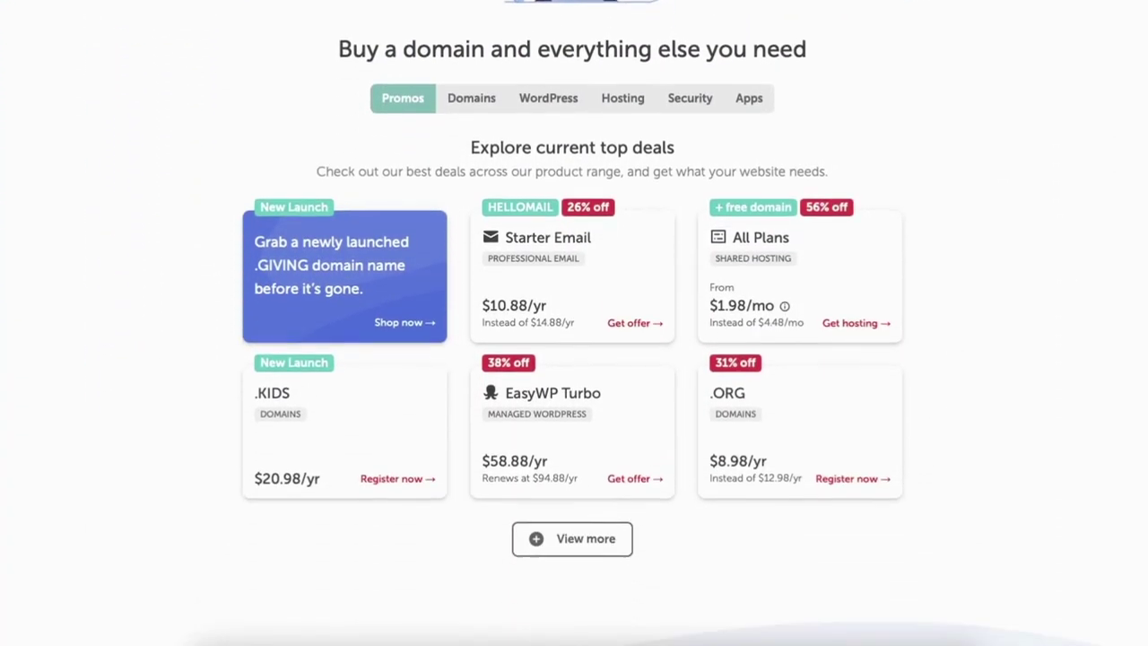
pyautogui.scroll(-5, 574, 323)
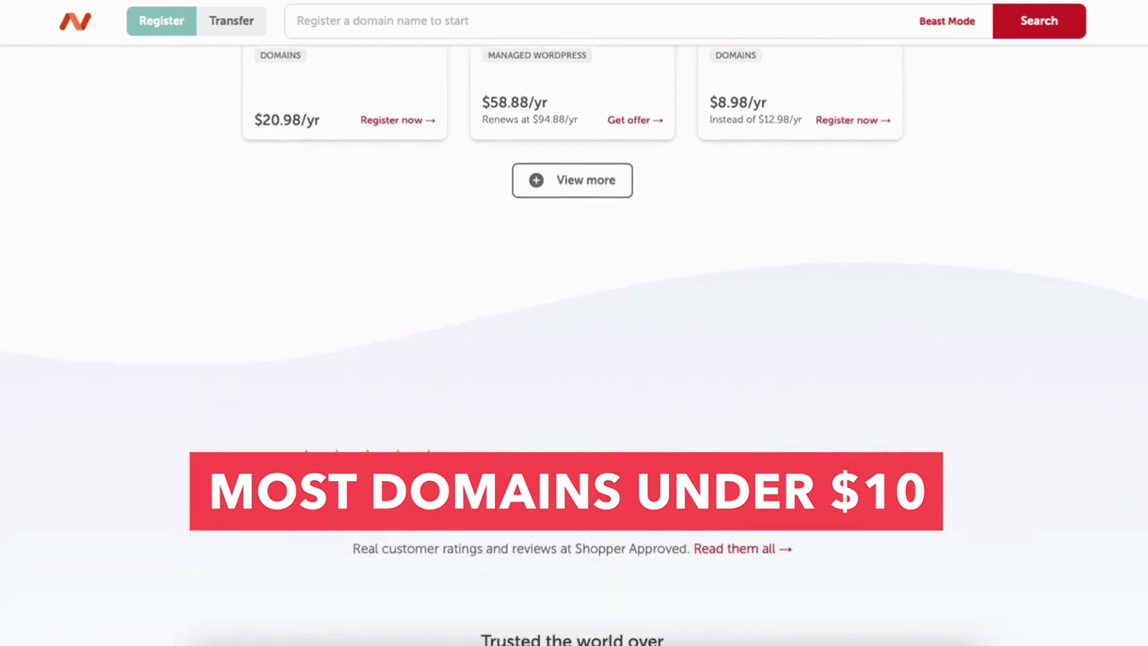
pyautogui.scroll(-5, 575, 323)
pyautogui.scroll(-5, 575, 323)
pyautogui.scroll(-5, 574, 323)
pyautogui.scroll(-1, 575, 323)
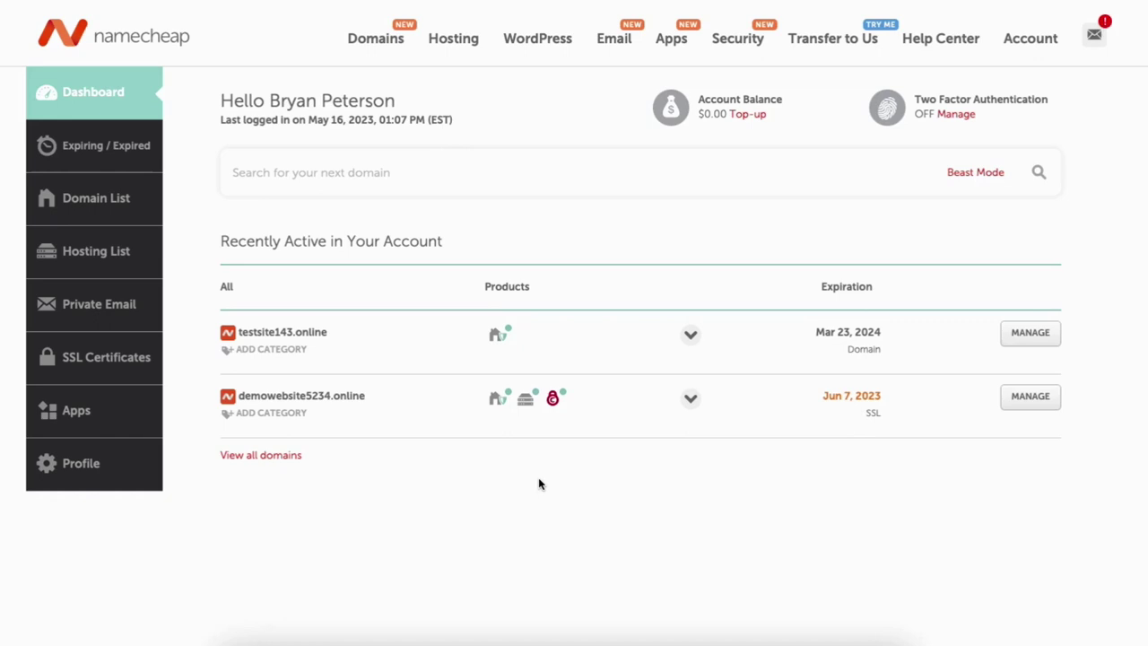
# In the Namecheap account, open the management details of testsite143.online and set its nameservers to Custom DNS
pyautogui.click(1033, 335)
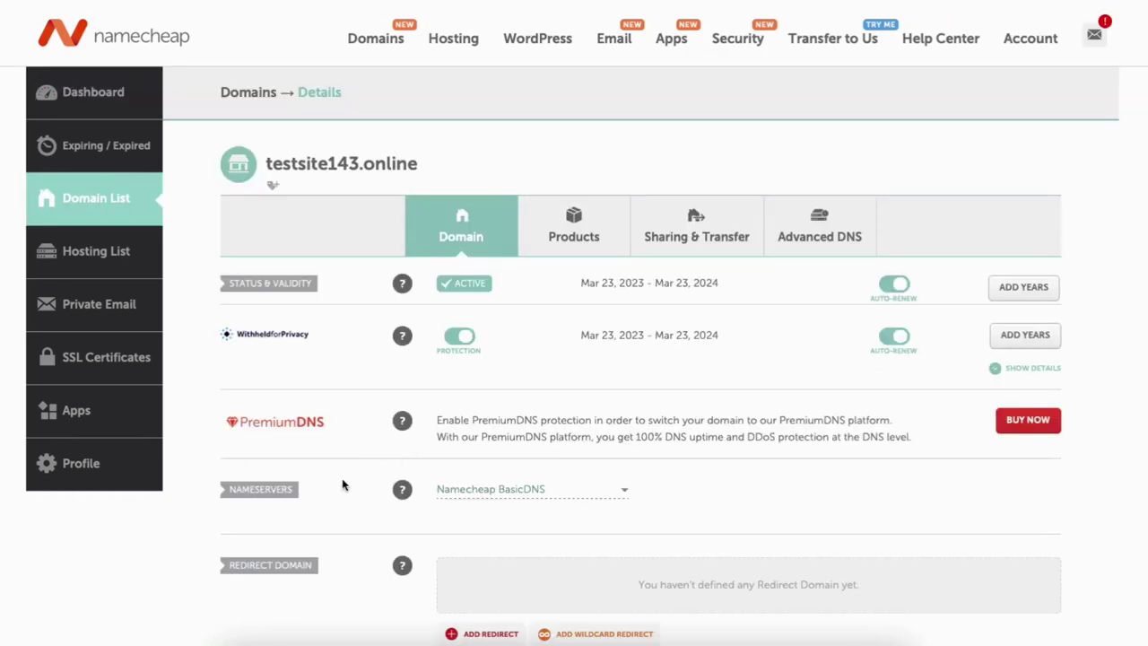
pyautogui.click(592, 491)
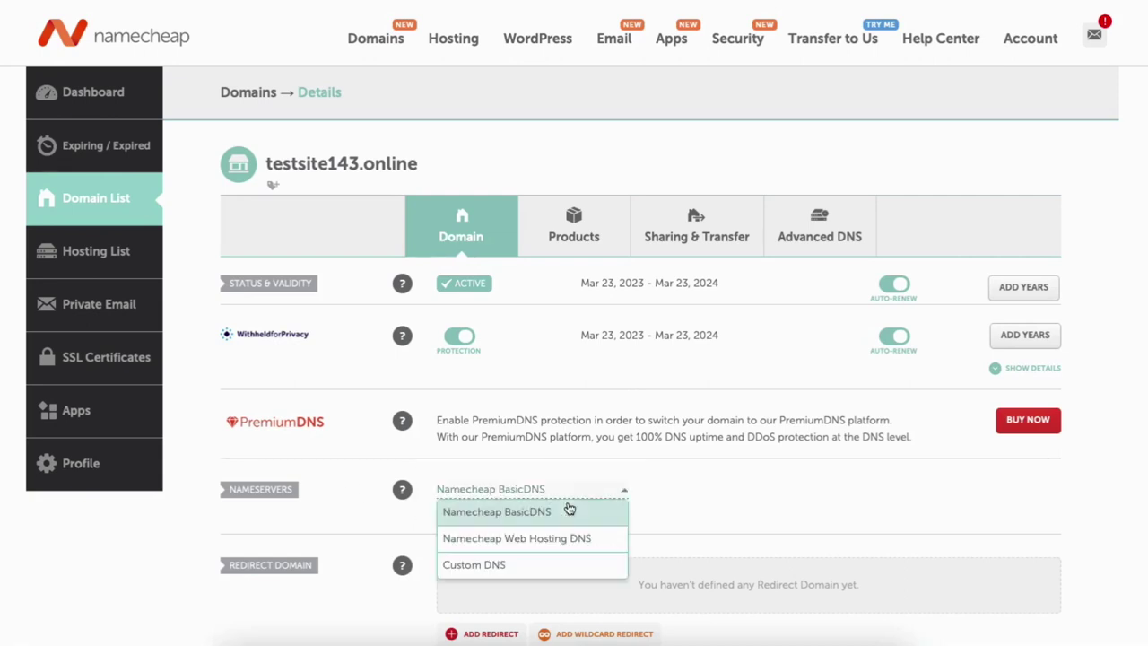
pyautogui.click(540, 567)
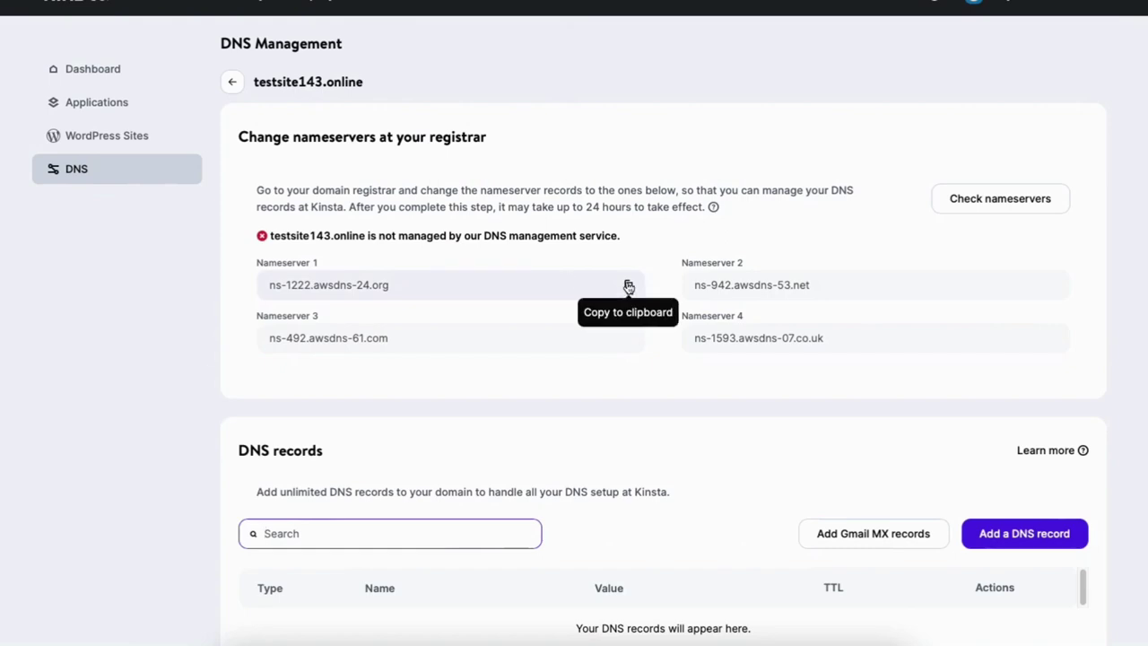
# Copy Kinsta's first two nameservers, ns-1222.awsdns-24.org and ns-942.awsdns-53.net, into Namecheap's custom nameservers 1 and 2 for testsite143.online
pyautogui.click(628, 284)
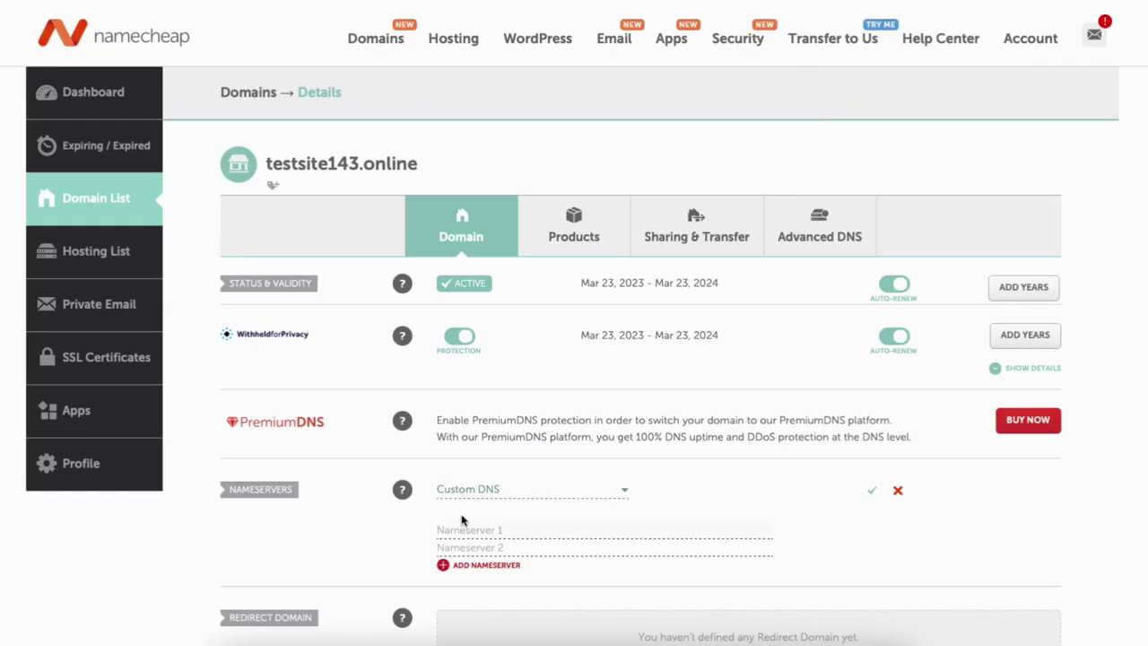
pyautogui.hotkey('ctrl', 'v')
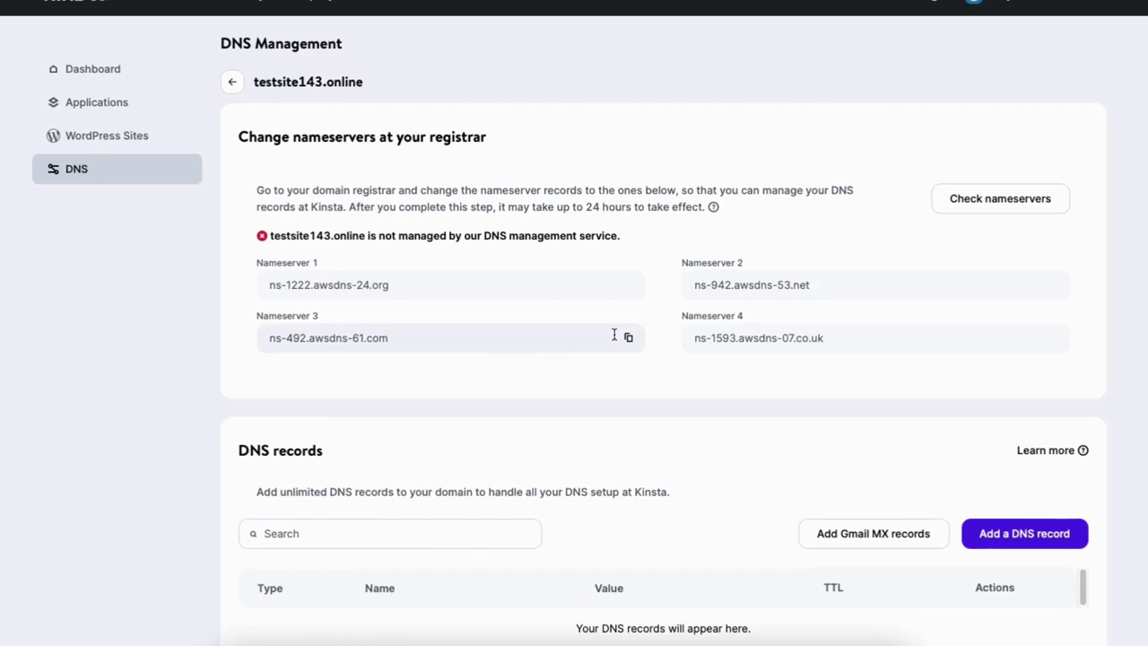
pyautogui.click(1053, 284)
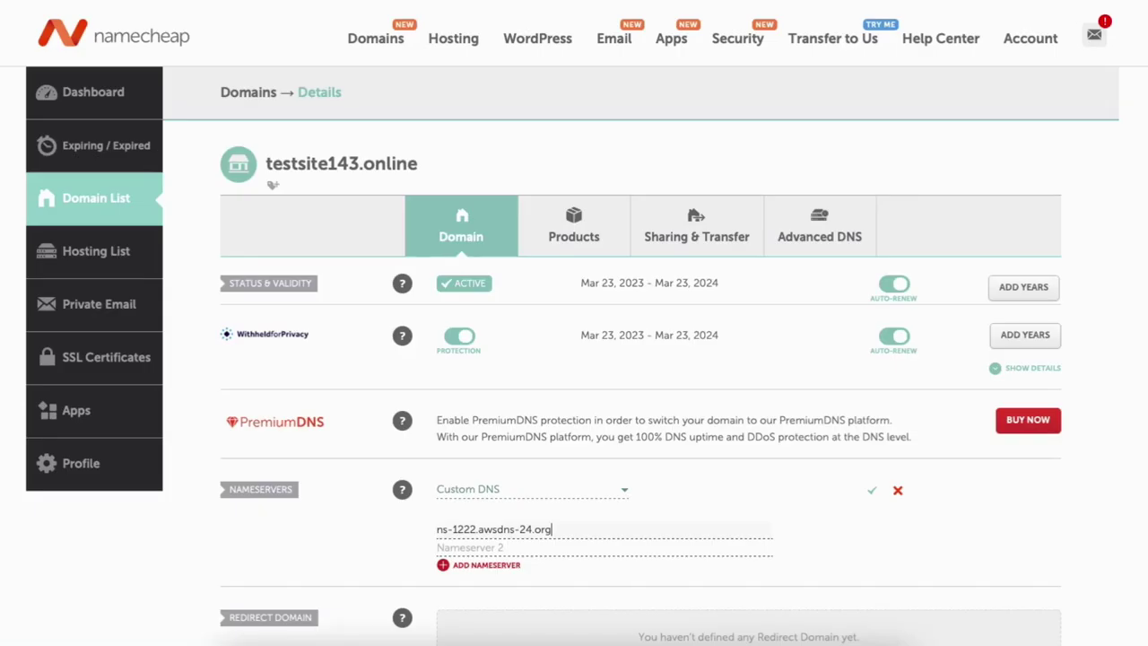
pyautogui.click(459, 549)
pyautogui.hotkey('ctrl', 'v')
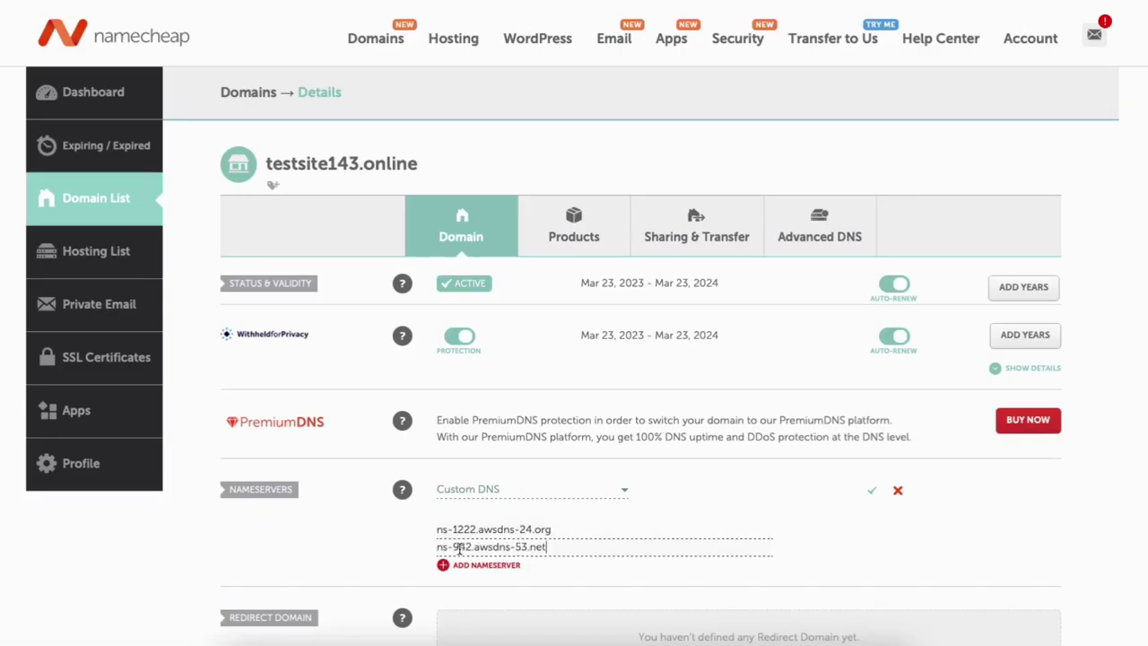
# Add Kinsta's nameservers ns-492.awsdns-61.com and ns-1593.awsdns-07.co.uk as nameservers 3 and 4 in Namecheap, and save the custom nameserver list
pyautogui.click(475, 566)
pyautogui.moveTo(522, 31)
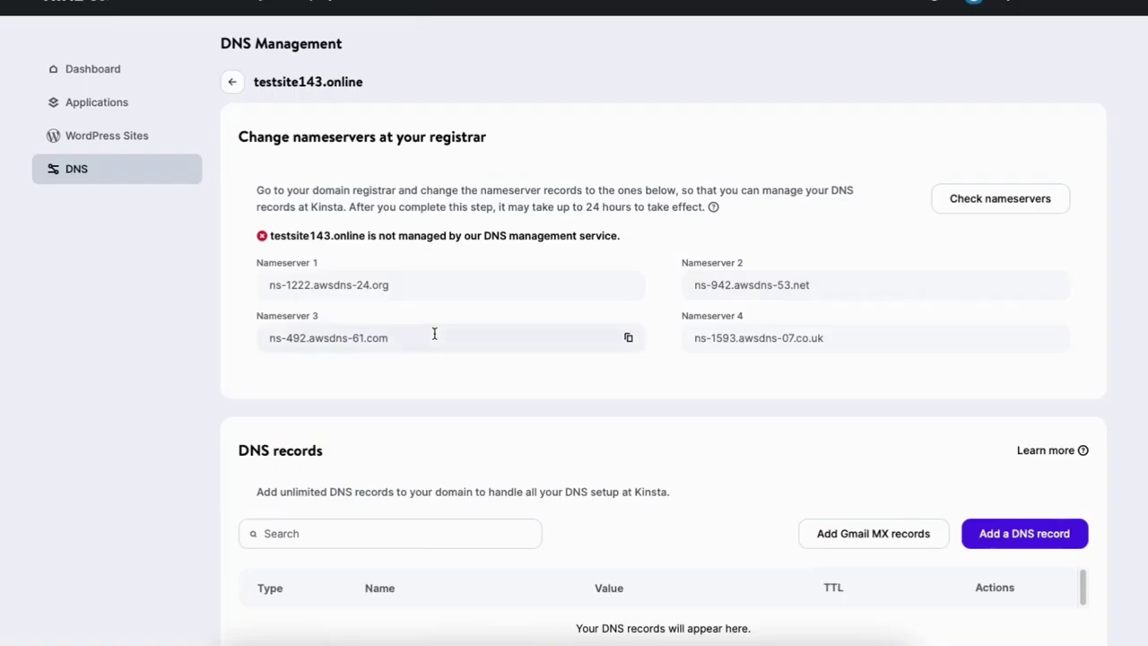
pyautogui.click(628, 337)
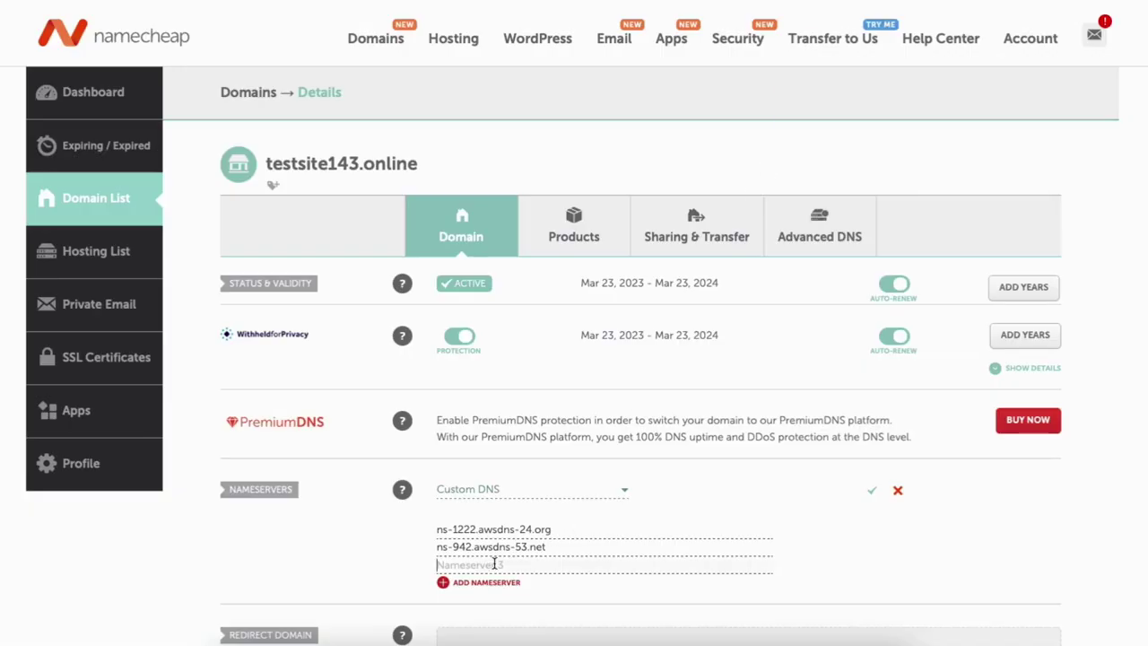
pyautogui.hotkey('ctrl', 'v')
pyautogui.click(471, 583)
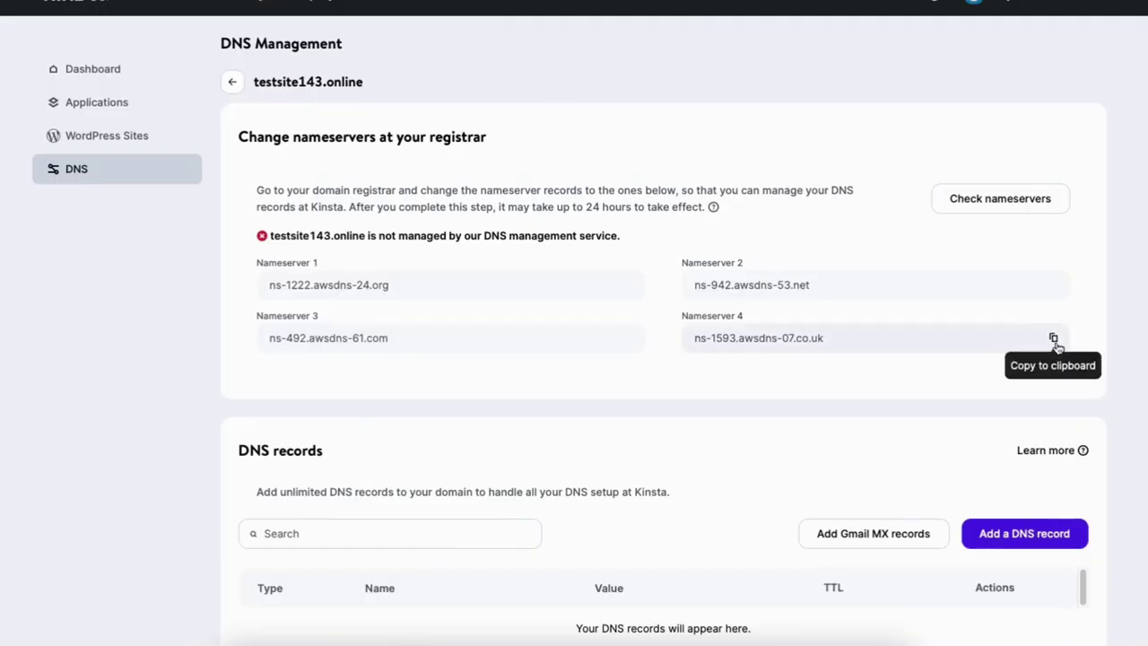
pyautogui.click(1055, 343)
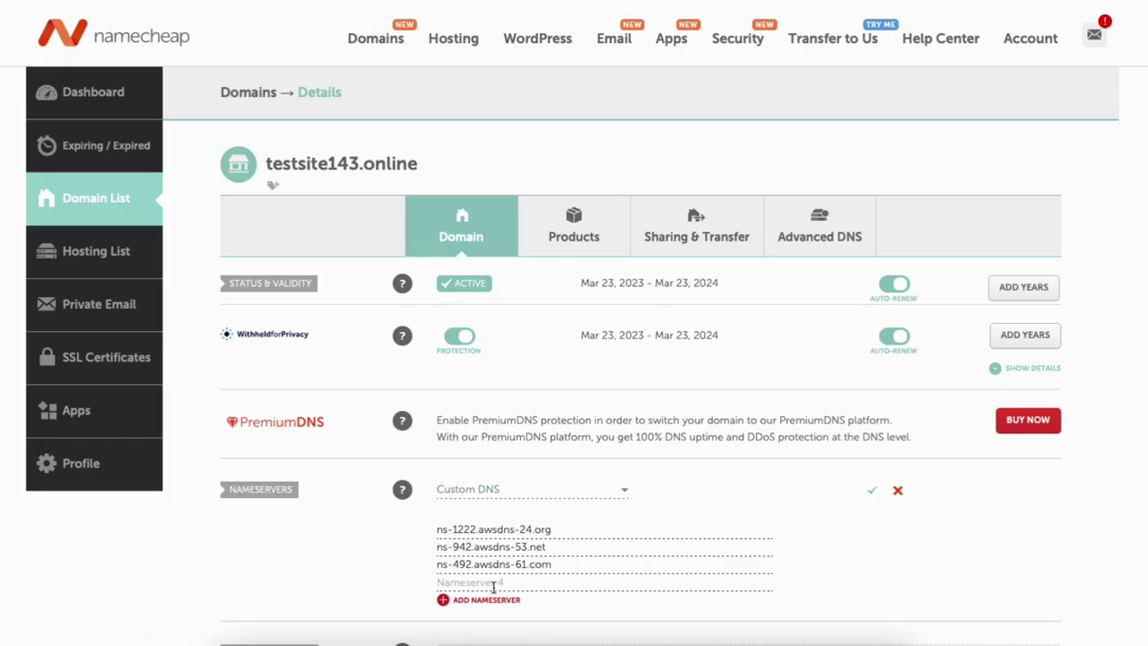
pyautogui.click(492, 584)
pyautogui.hotkey('ctrl', 'v')
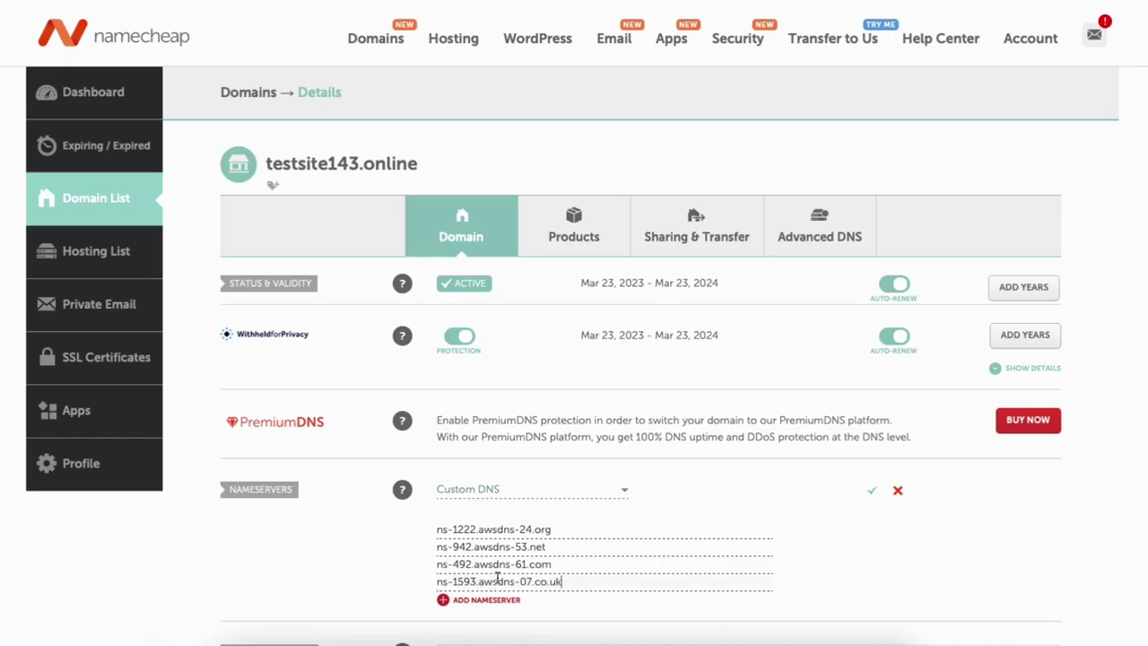
pyautogui.click(871, 490)
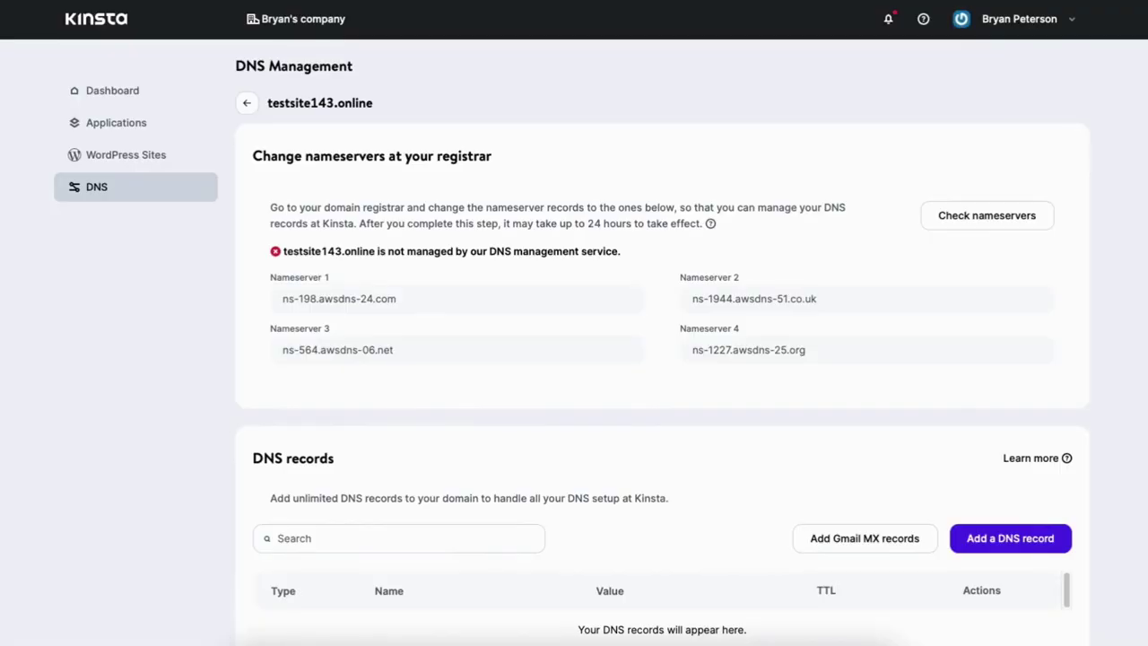
pyautogui.scroll(-3, 662, 346)
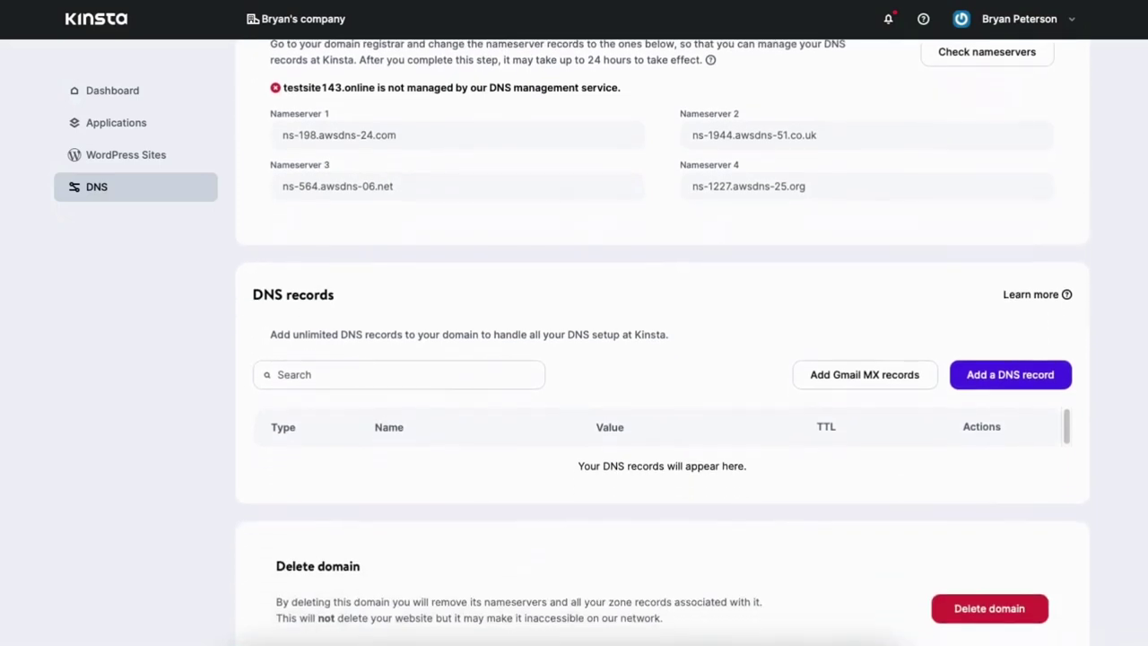
pyautogui.click(1000, 374)
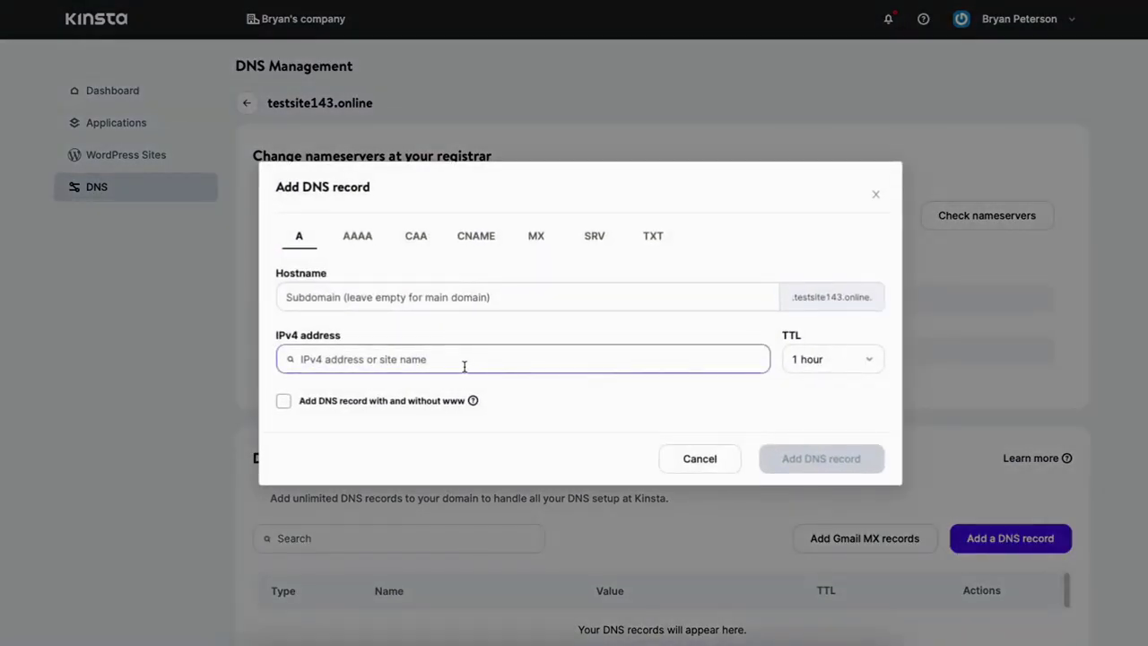
pyautogui.click(377, 359)
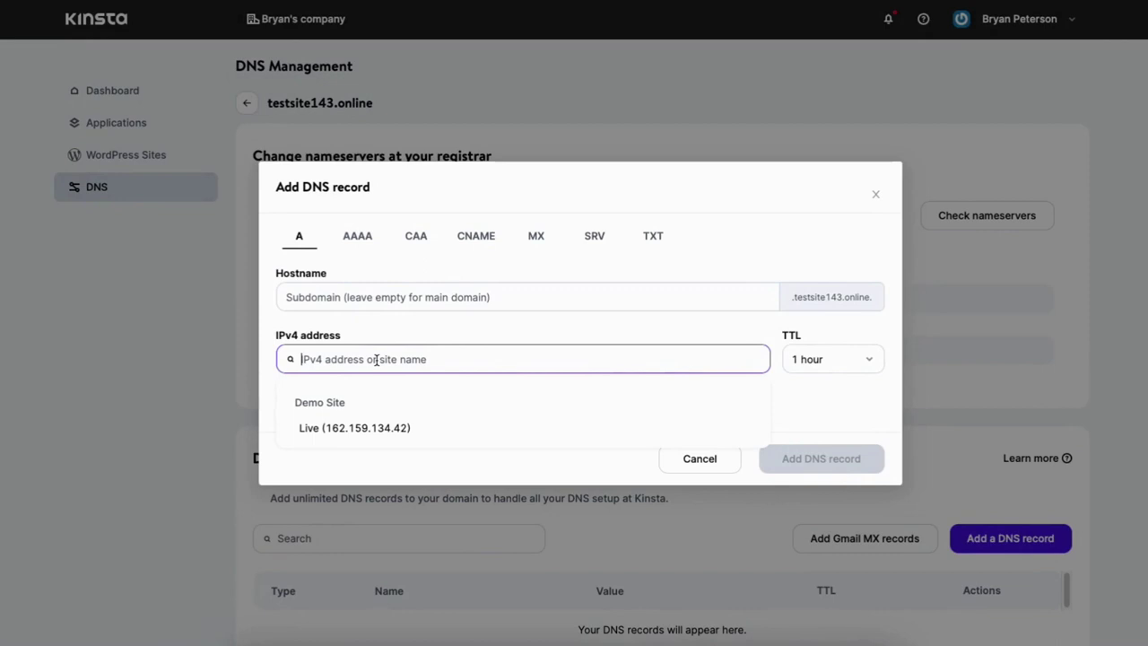
pyautogui.click(390, 428)
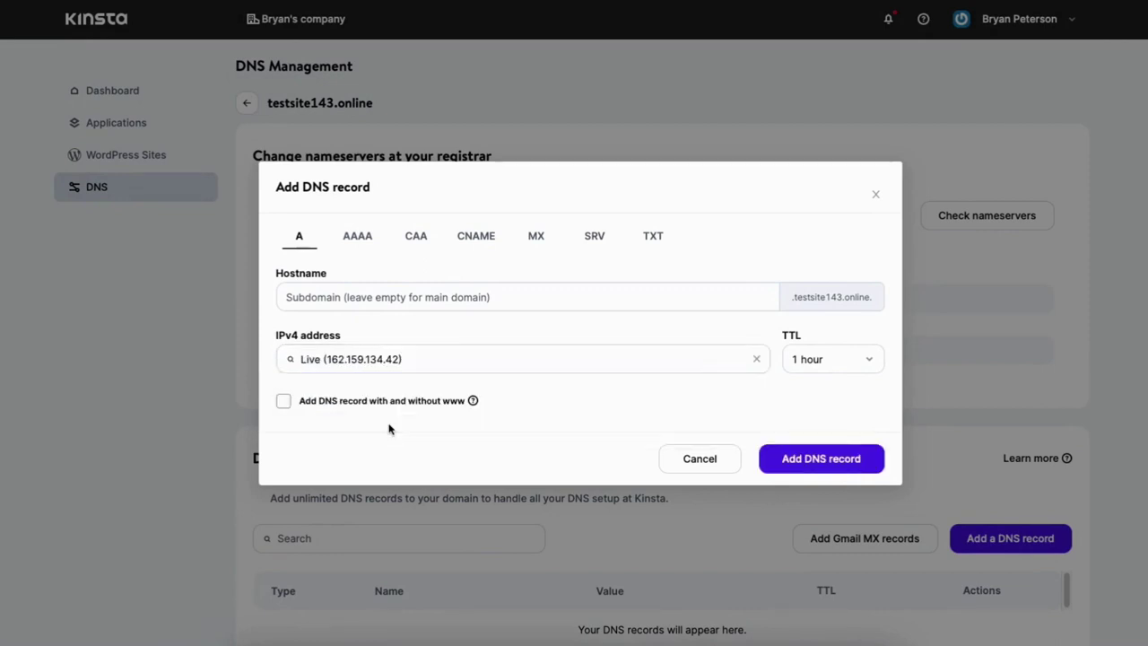
pyautogui.click(284, 404)
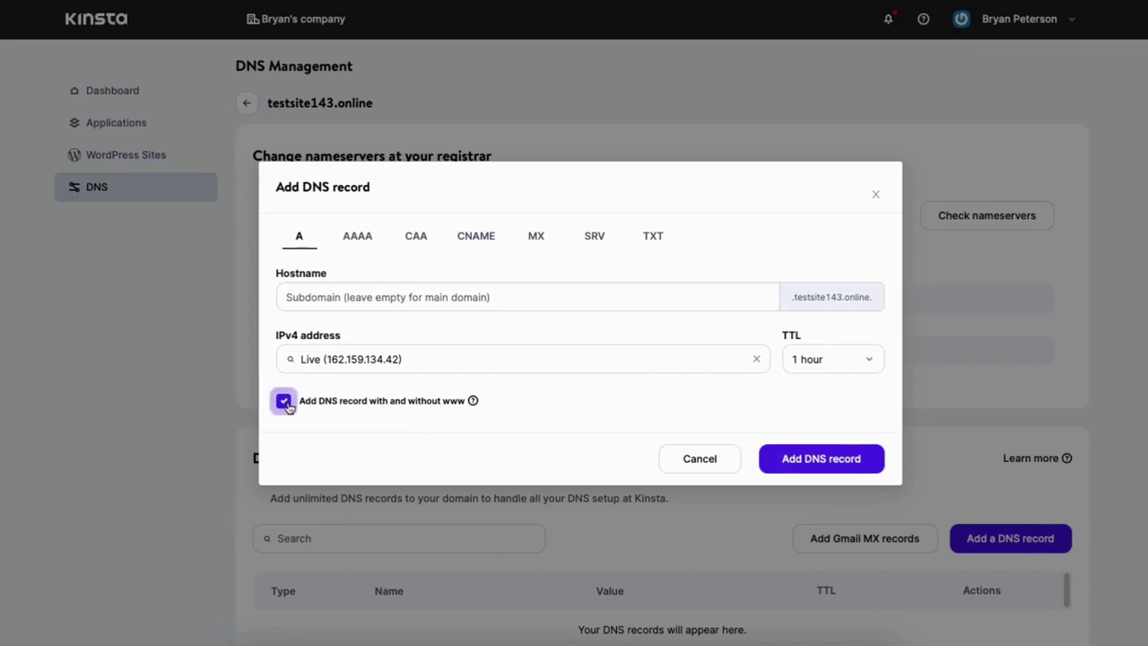
pyautogui.click(819, 461)
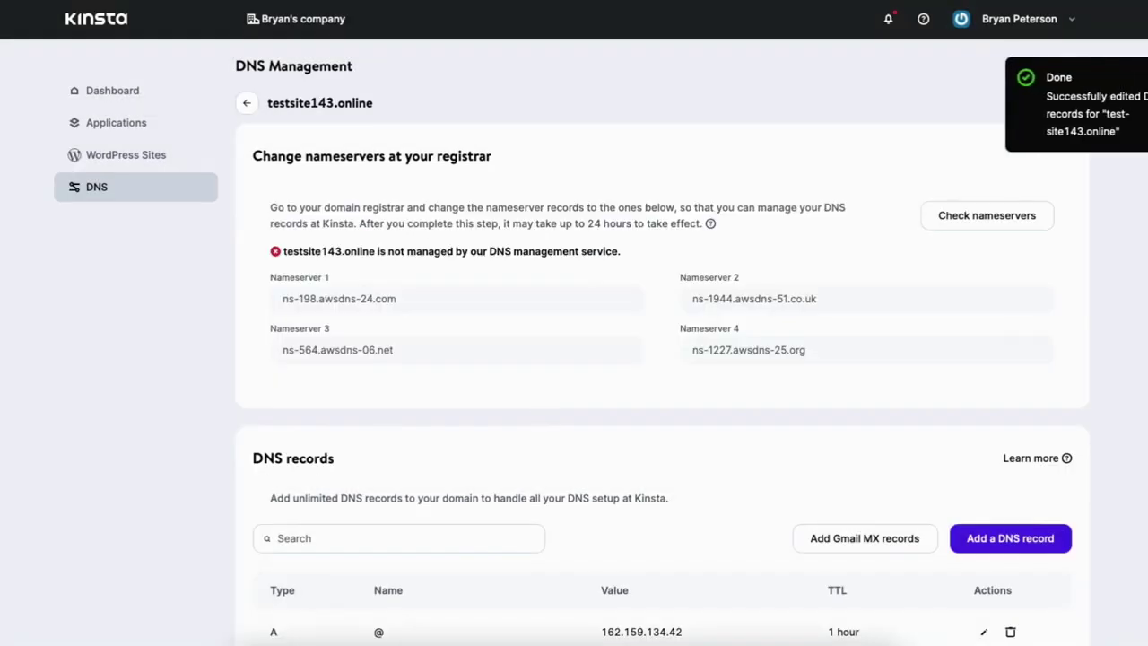
pyautogui.scroll(-2, 662, 344)
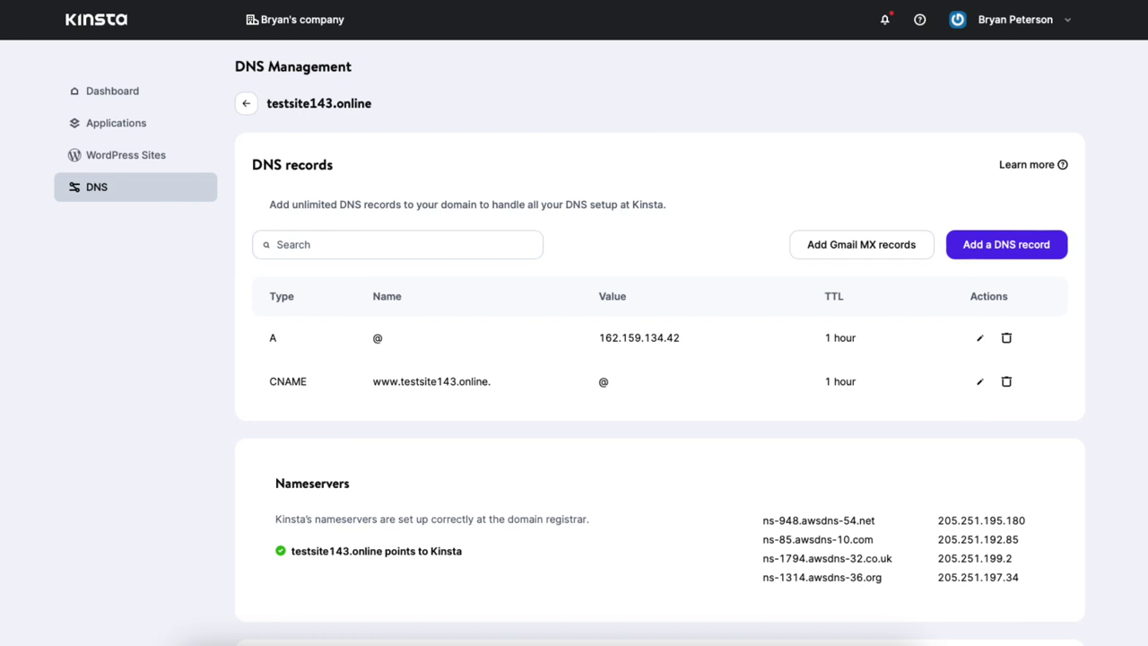
# Open the domain settings of the Demo Site WordPress site
pyautogui.click(119, 157)
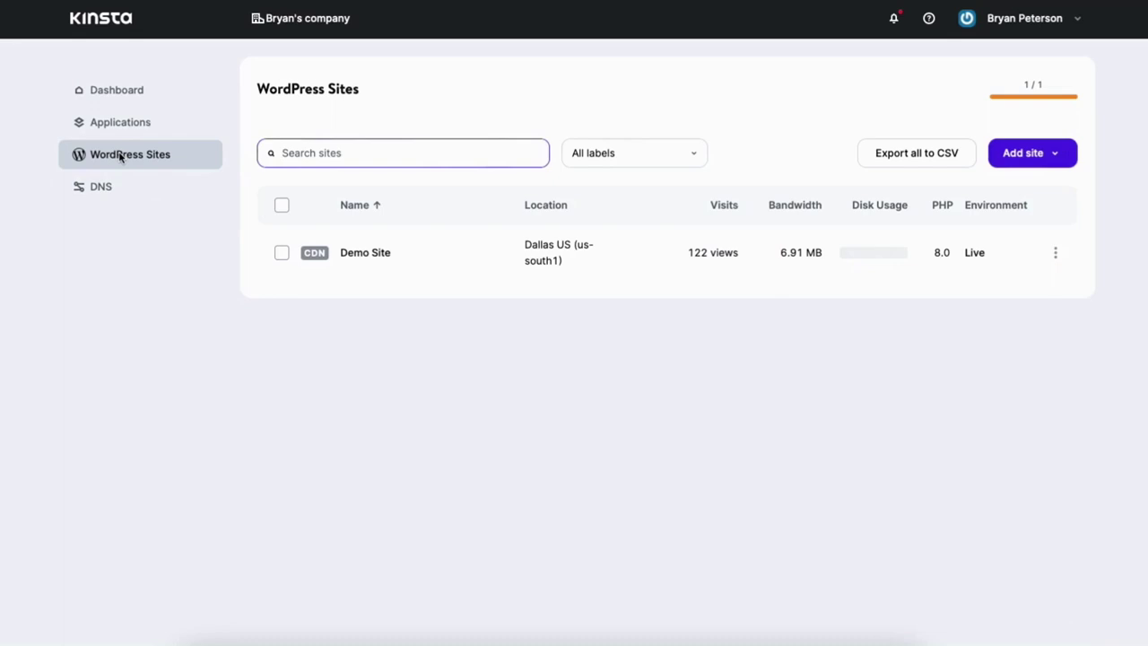
pyautogui.click(376, 258)
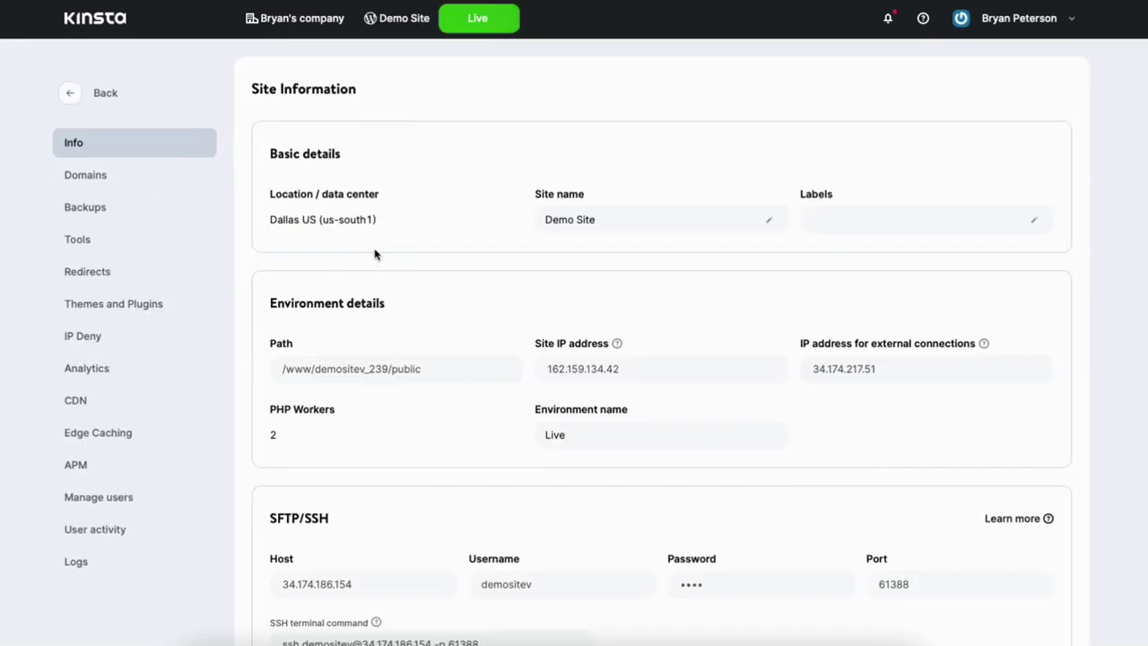
pyautogui.click(131, 183)
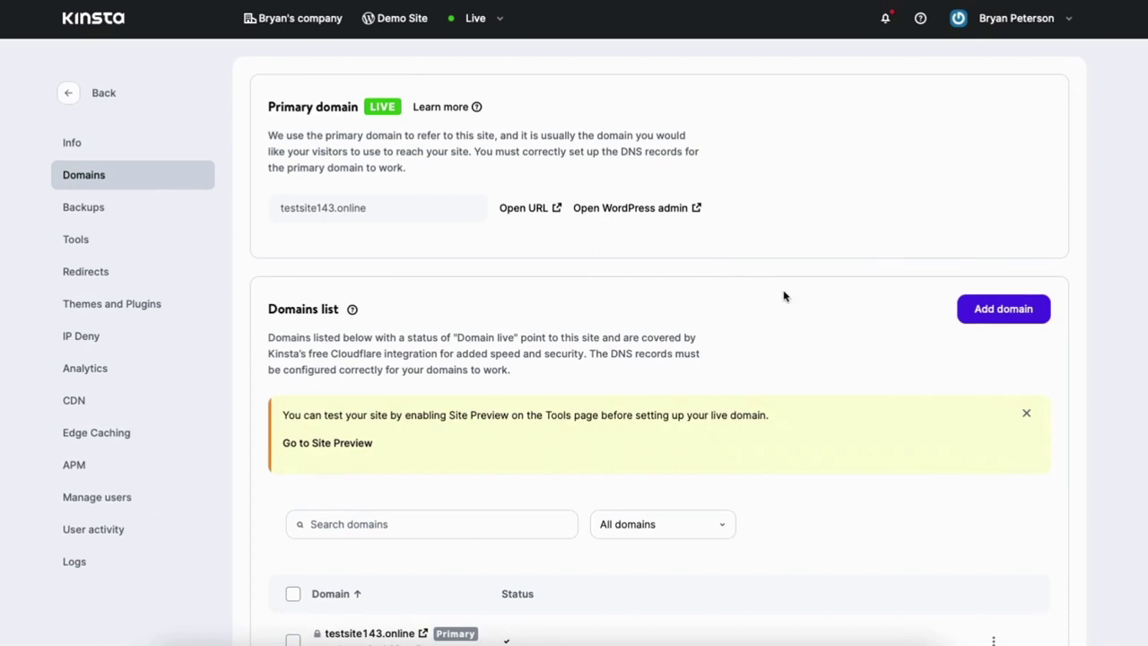
# Add testsite143.online to the site's domains list and mark the TXT and CNAME verification as done
pyautogui.click(991, 310)
pyautogui.click(440, 397)
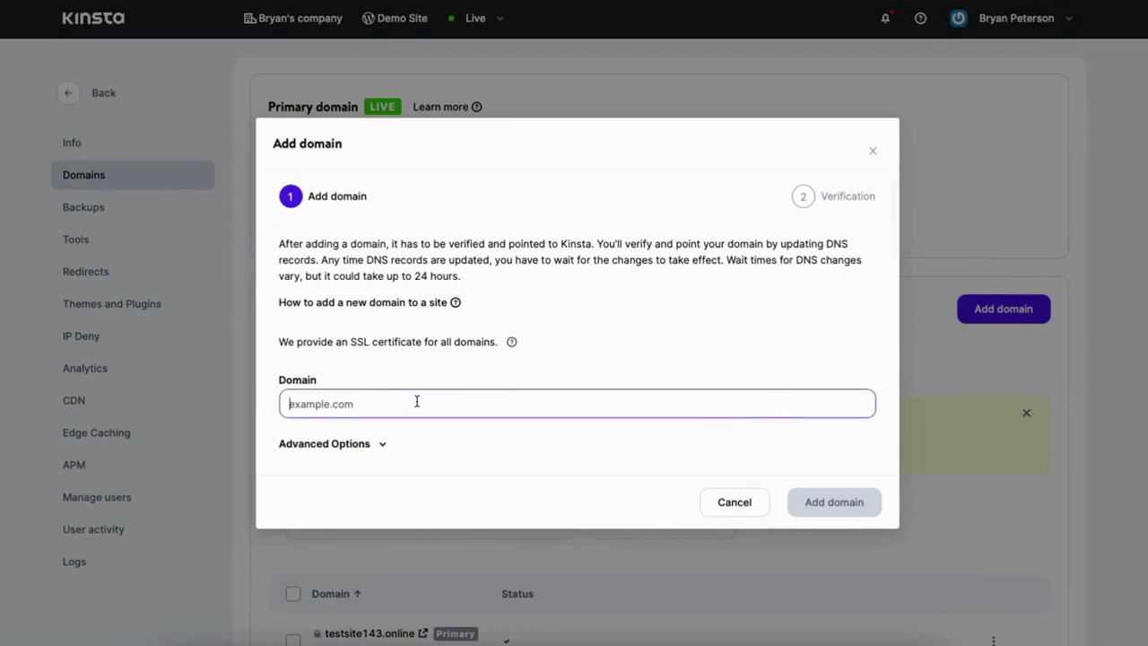
pyautogui.write('tests')
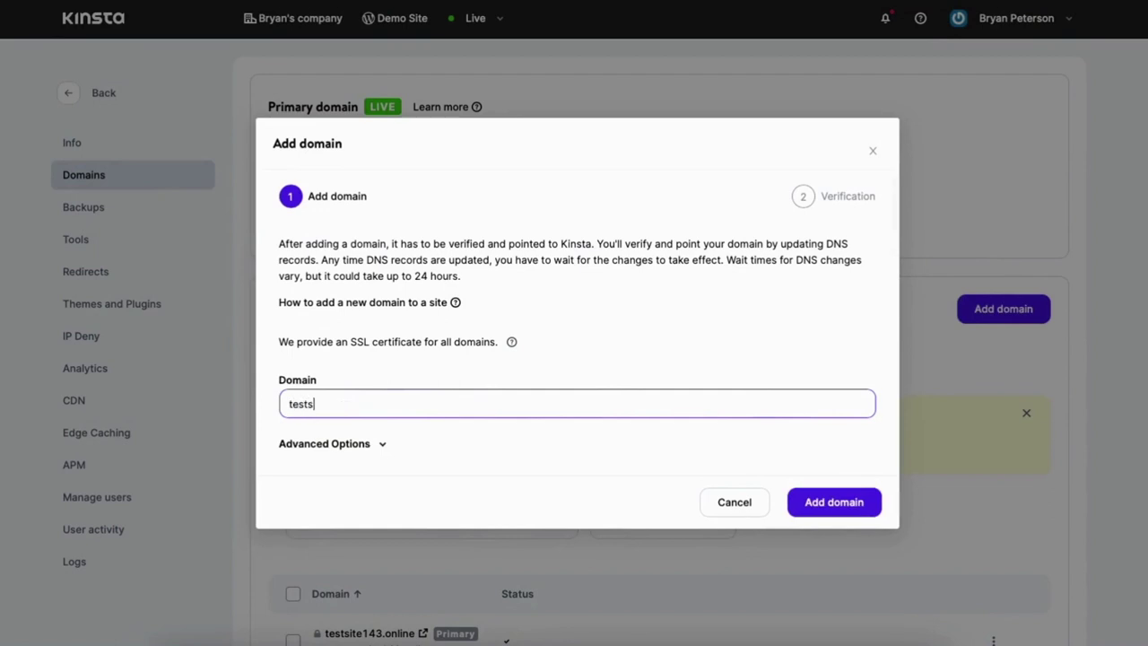
pyautogui.write('ite143.online')
pyautogui.click(526, 371)
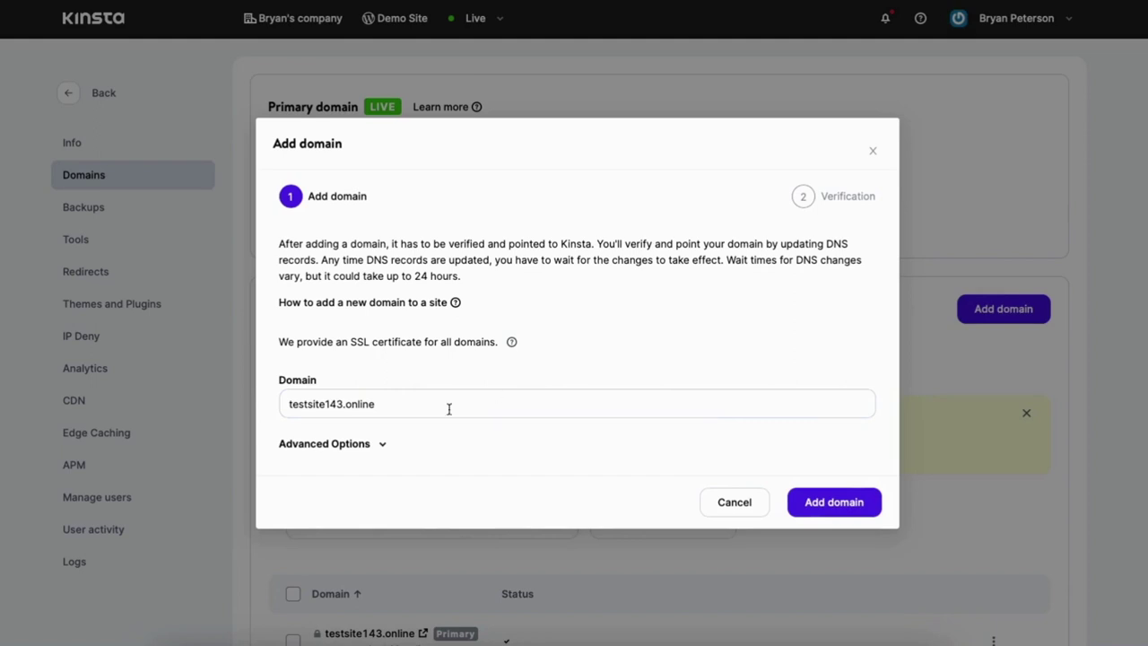
pyautogui.click(359, 443)
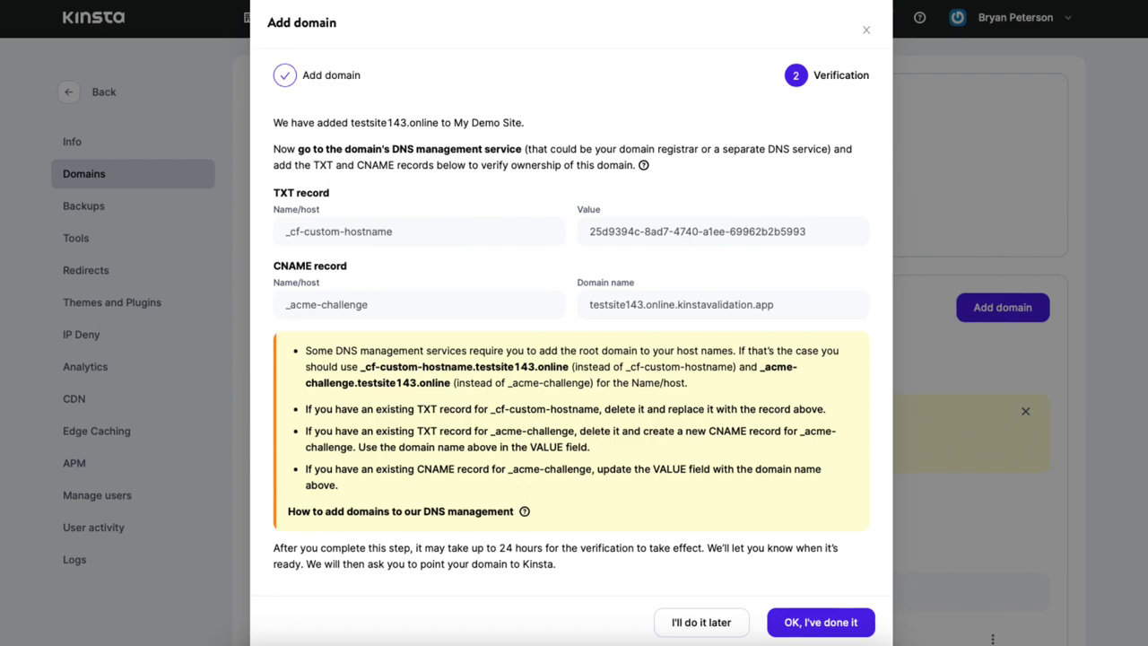
pyautogui.press('Return')
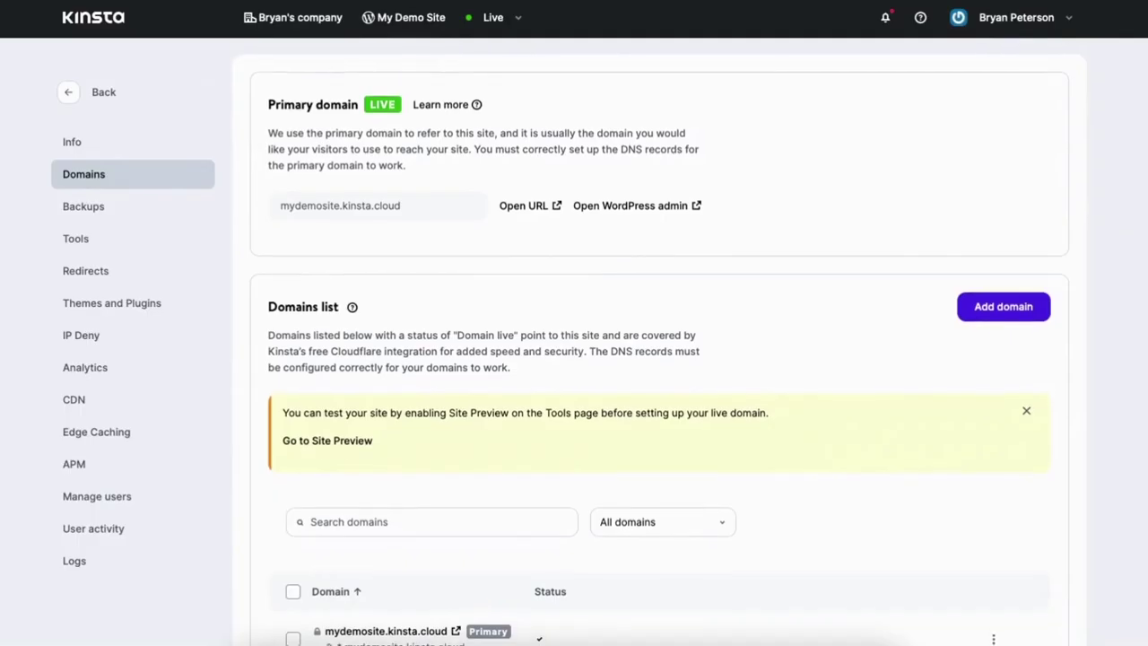
# Make testsite143.online the primary domain of Demo Site, with search and replace run after the change
pyautogui.scroll(-2, 660, 345)
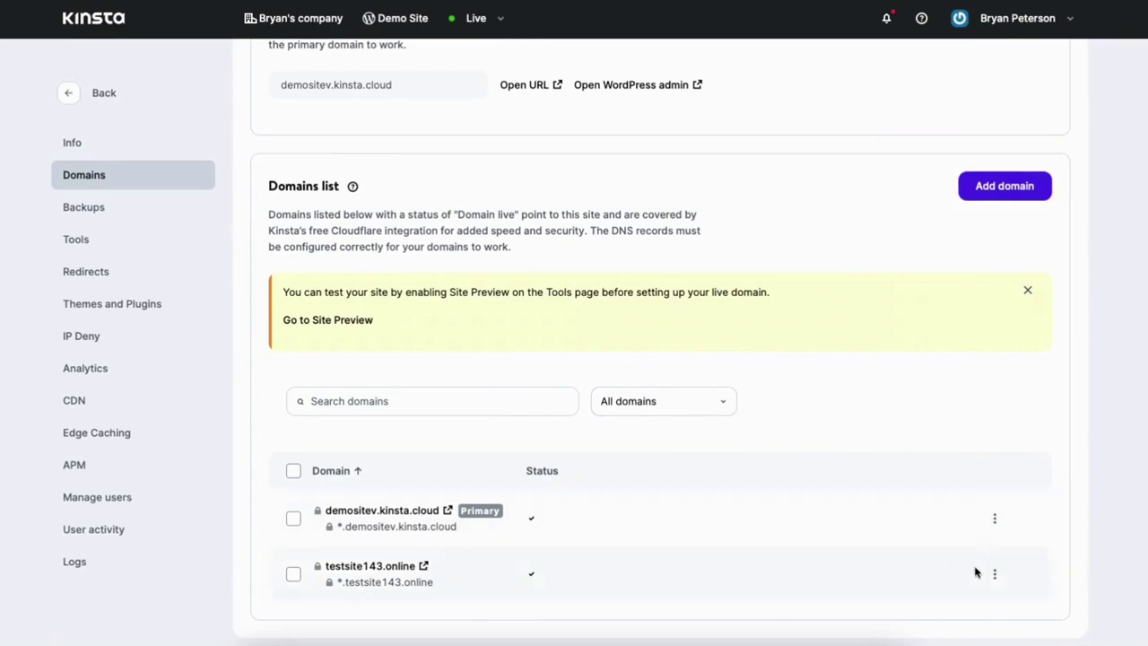
pyautogui.click(995, 575)
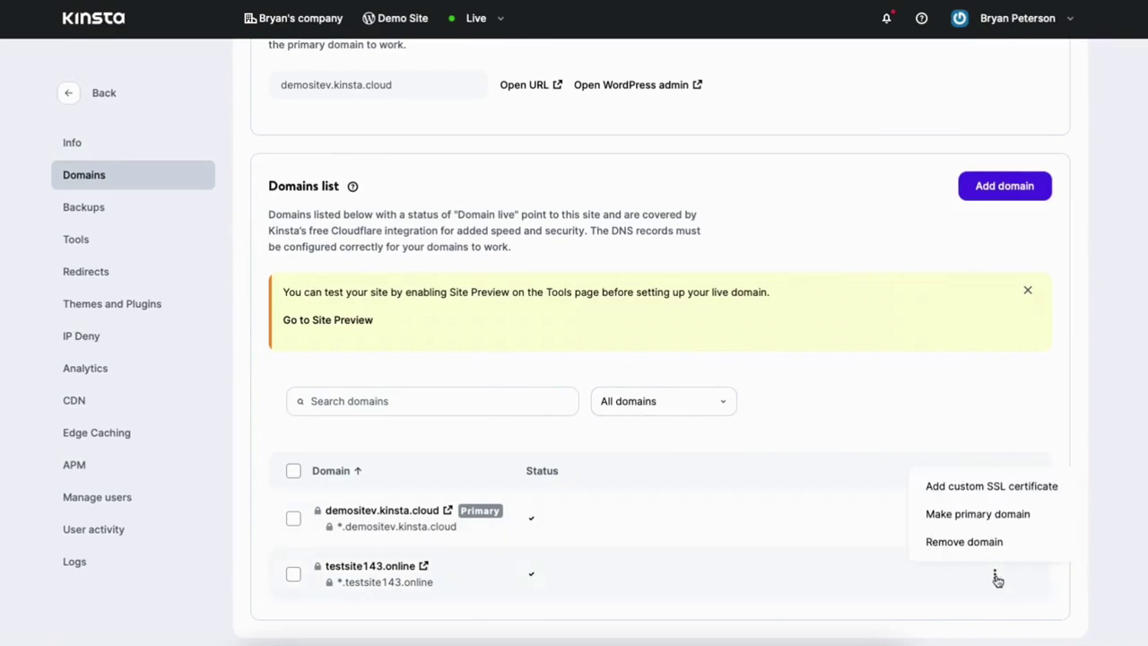
pyautogui.click(976, 513)
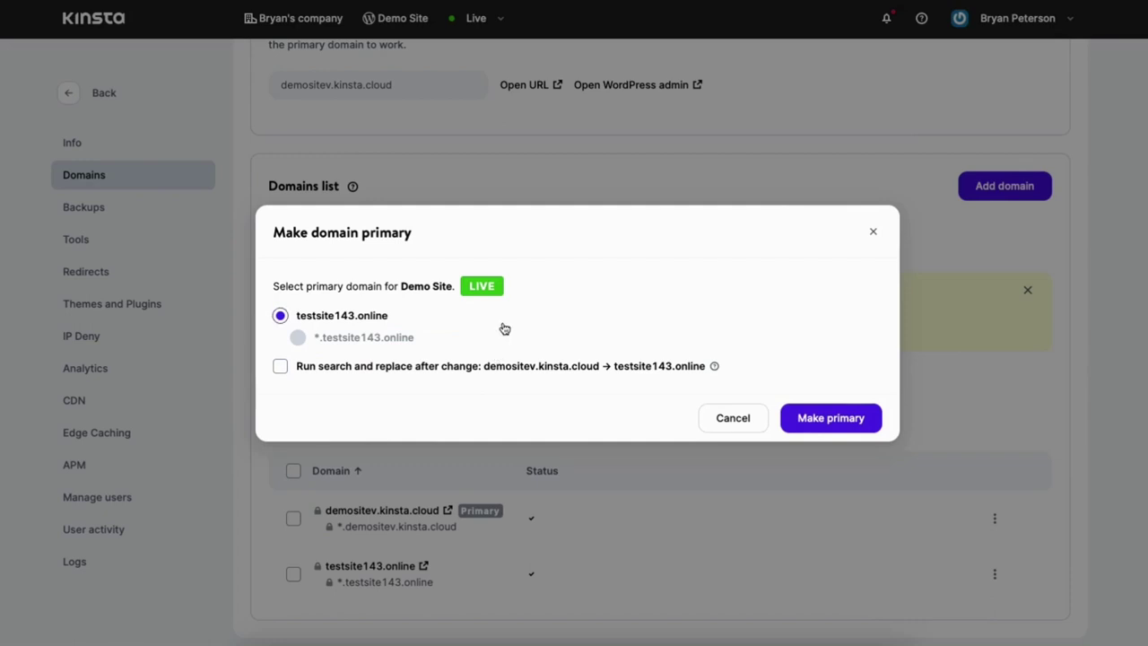
pyautogui.moveTo(715, 367)
pyautogui.click(281, 367)
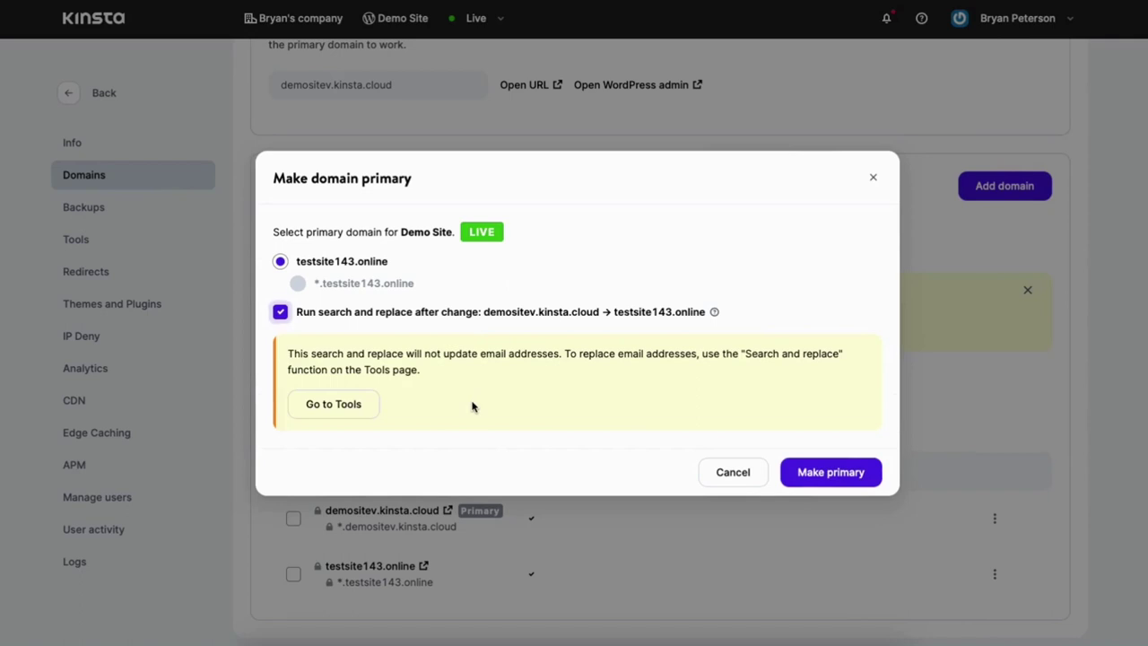
pyautogui.click(827, 474)
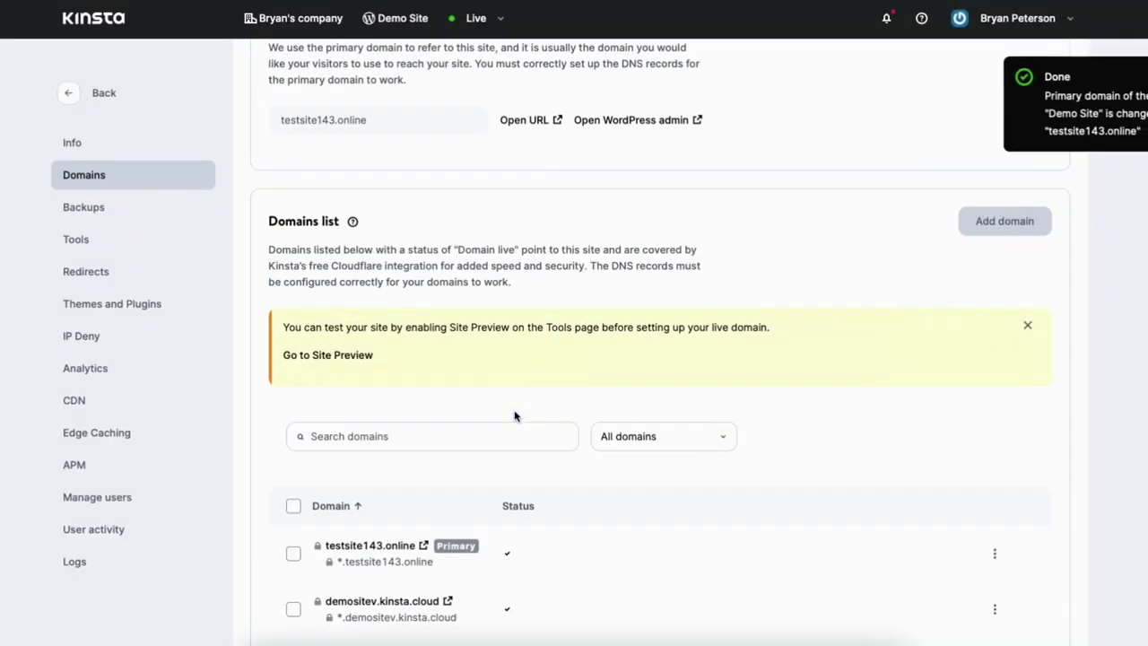
# Open the WordPress admin of Demo Site from its primary domain settings
pyautogui.scroll(-1, 516, 415)
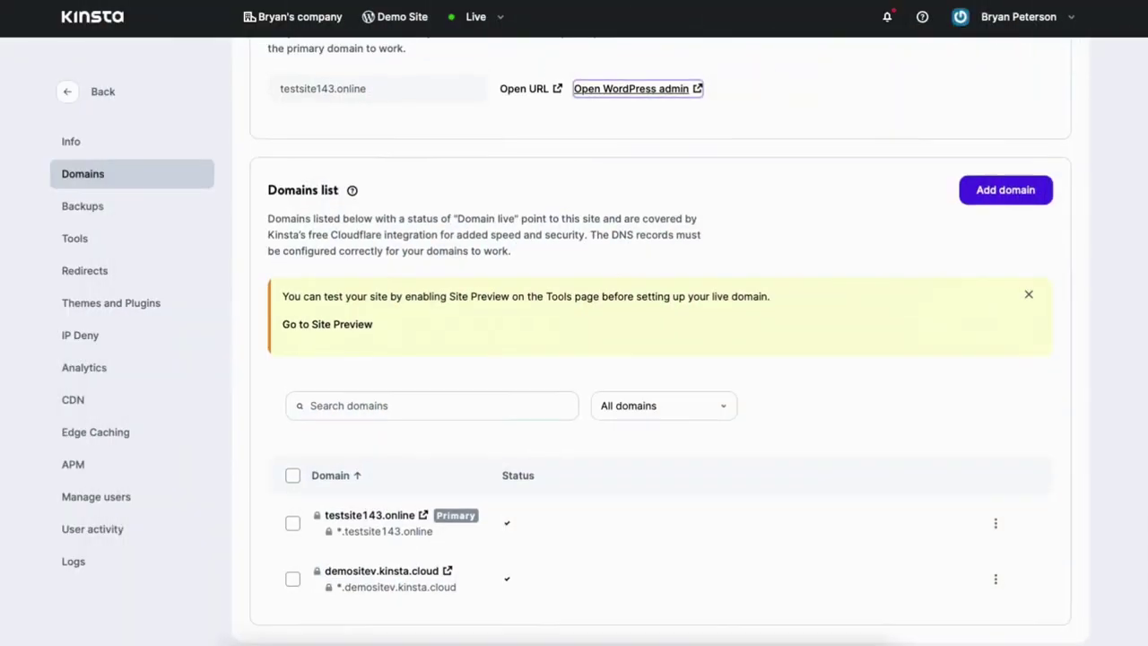
pyautogui.scroll(2, 660, 359)
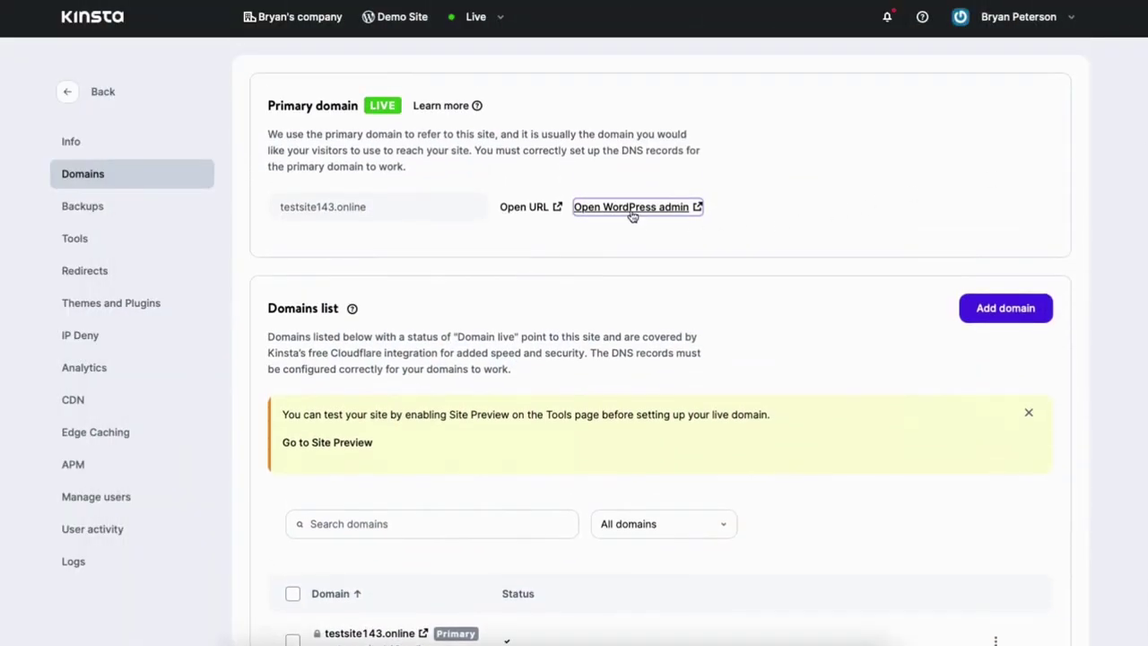
pyautogui.click(626, 209)
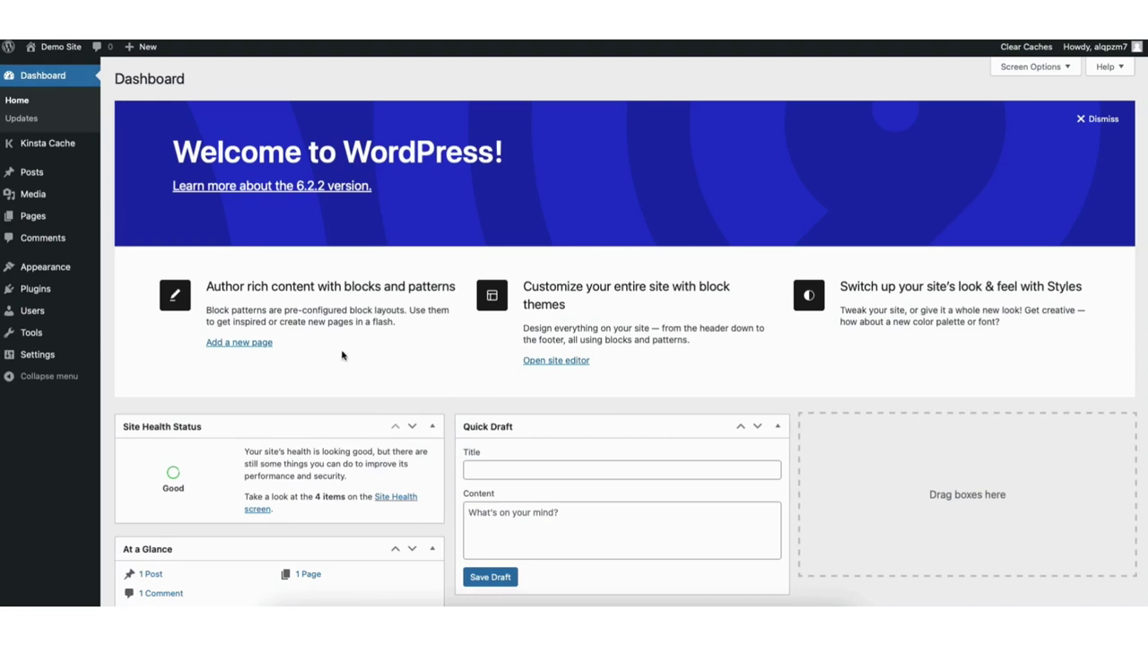
pyautogui.moveTo(38, 359)
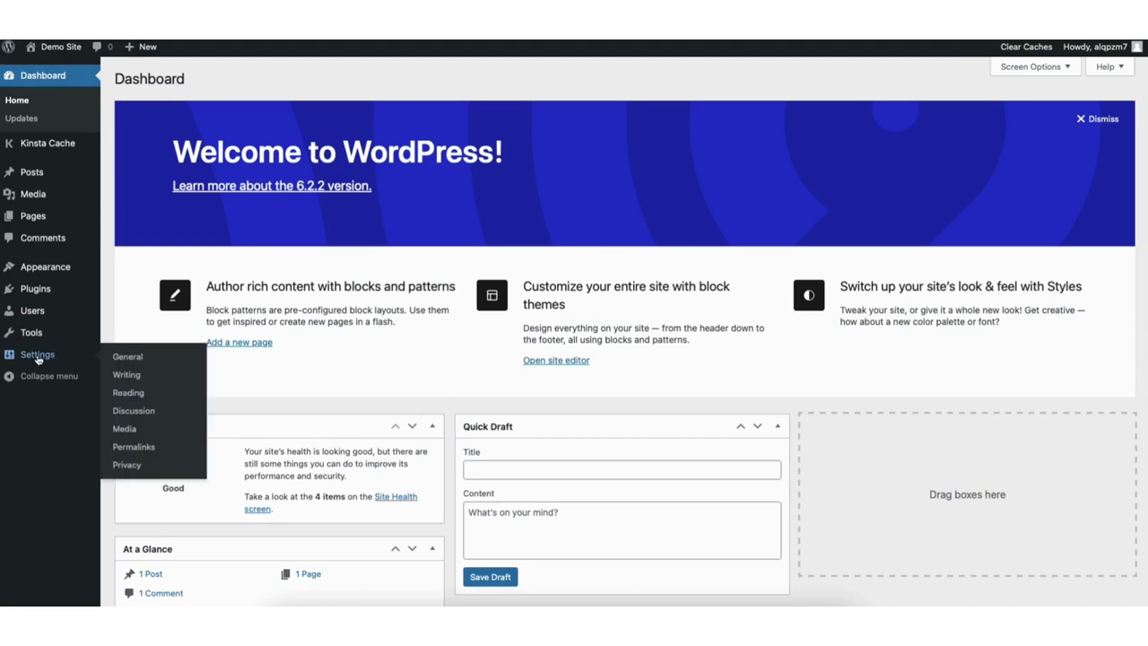
pyautogui.click(131, 358)
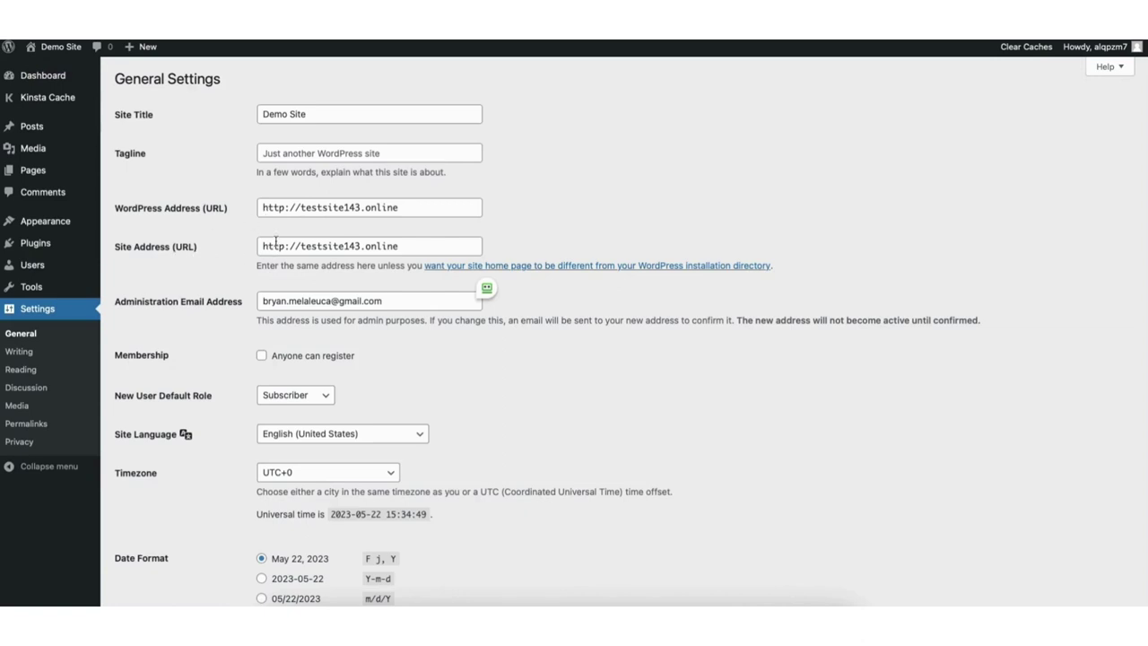
pyautogui.click(284, 206)
pyautogui.write('s')
pyautogui.click(285, 245)
pyautogui.write('s')
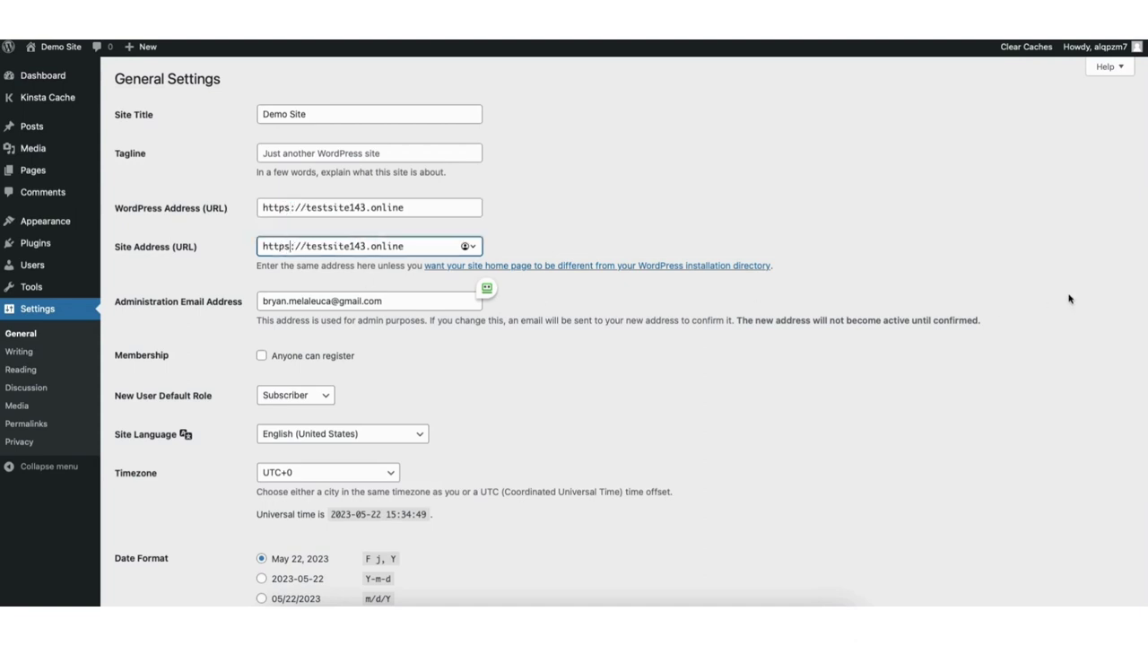
pyautogui.scroll(-5, 1042, 300)
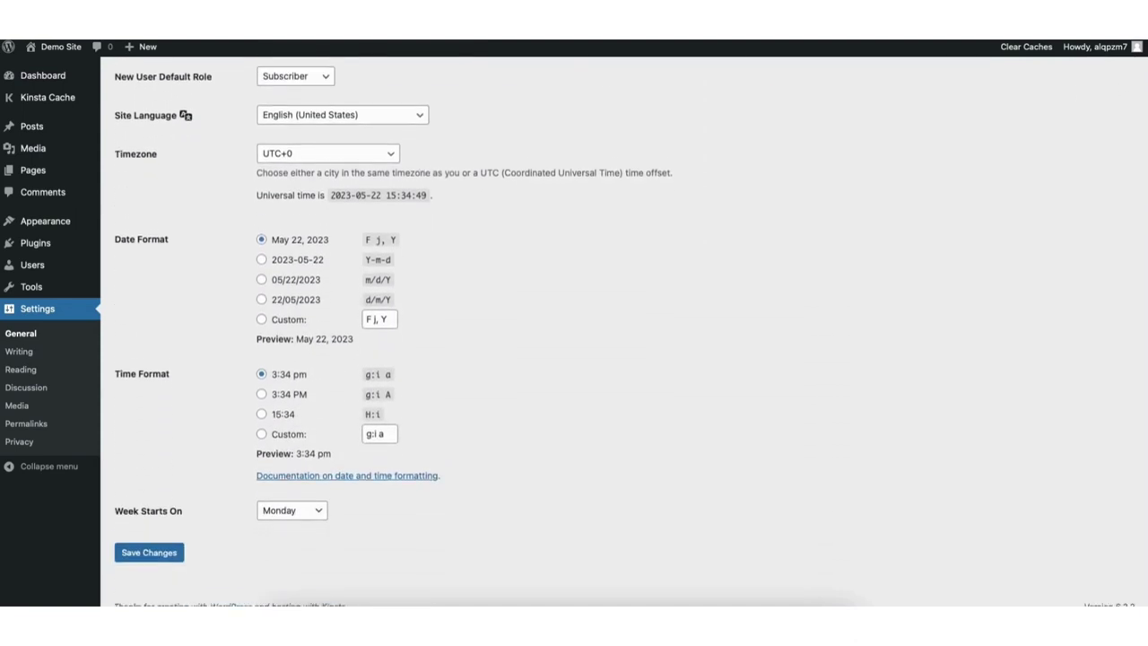
pyautogui.click(151, 544)
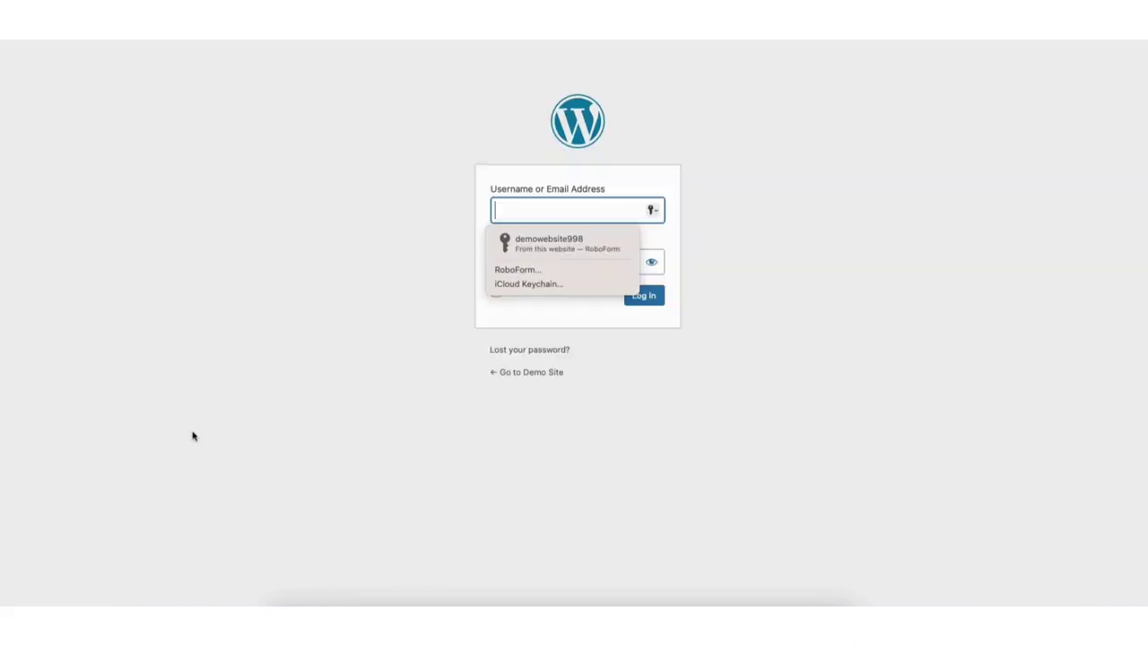
# Back in Kinsta, enable Force HTTPS for Demo Site with all traffic forced to the primary domain, and check the options for modifying it
pyautogui.click(280, 304)
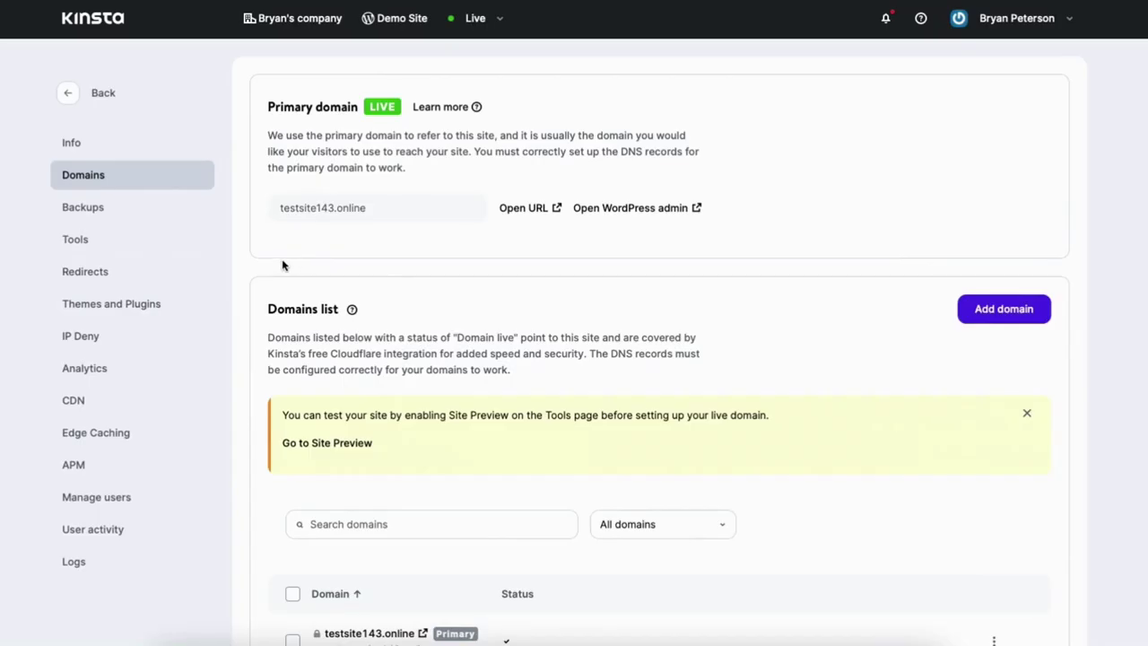
pyautogui.click(111, 242)
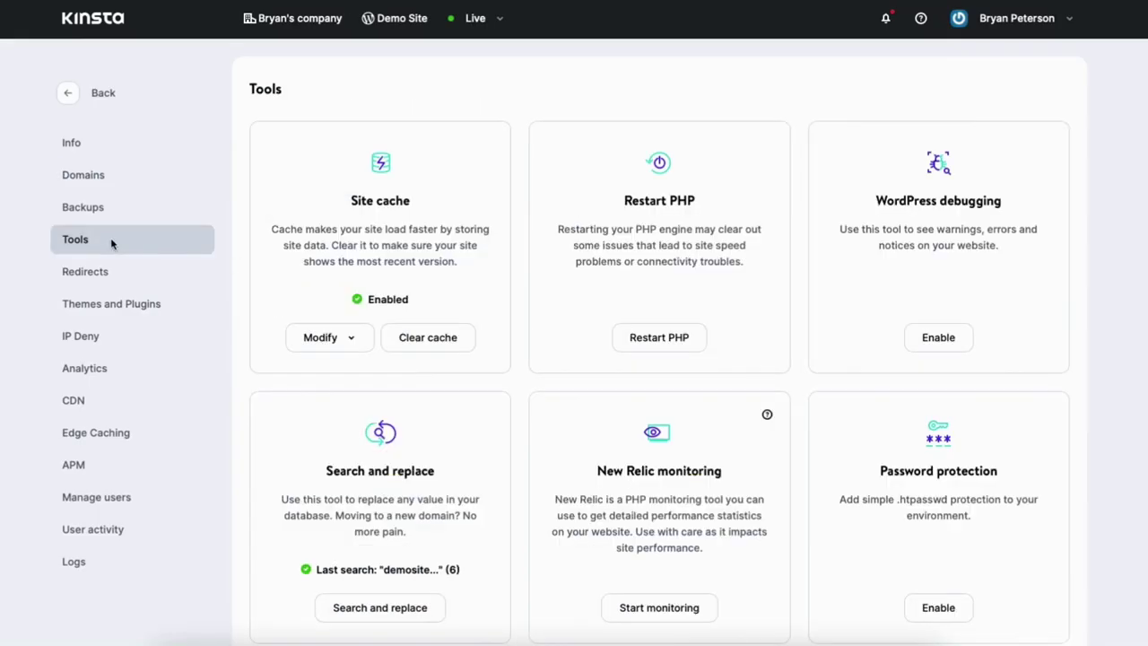
pyautogui.scroll(-5, 439, 296)
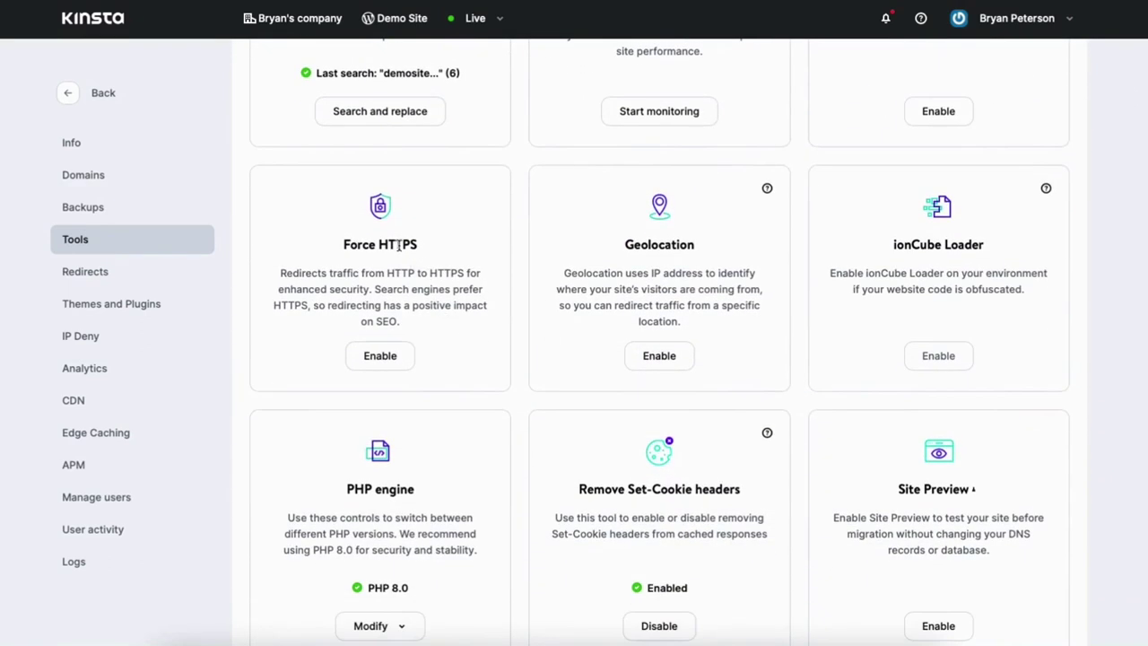
pyautogui.click(380, 357)
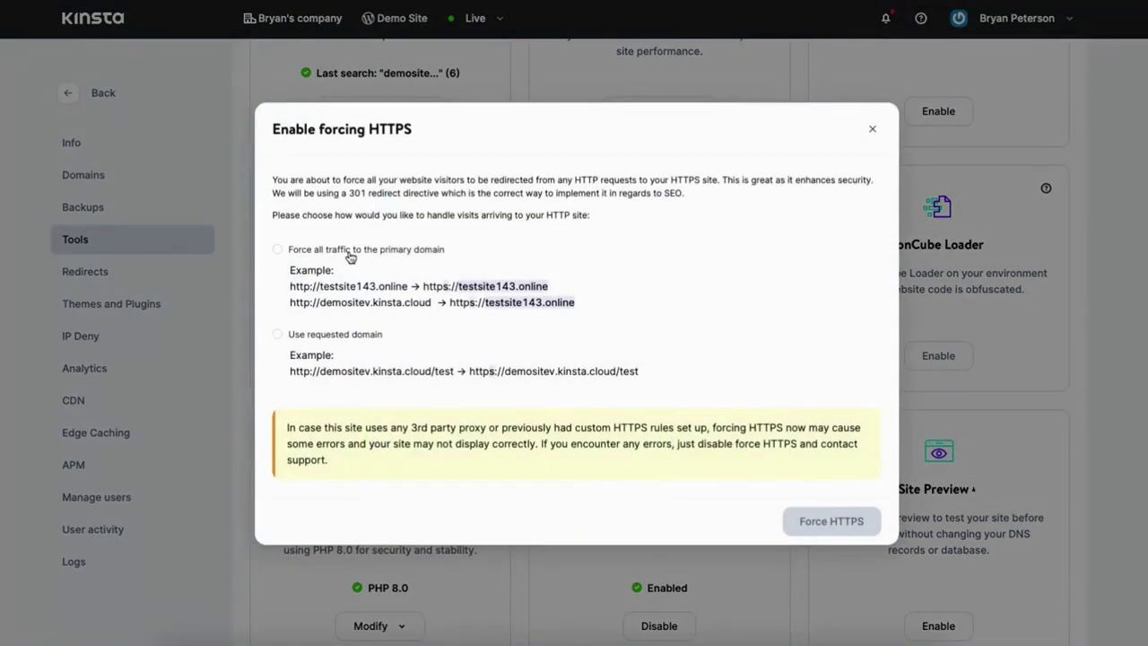
pyautogui.click(277, 249)
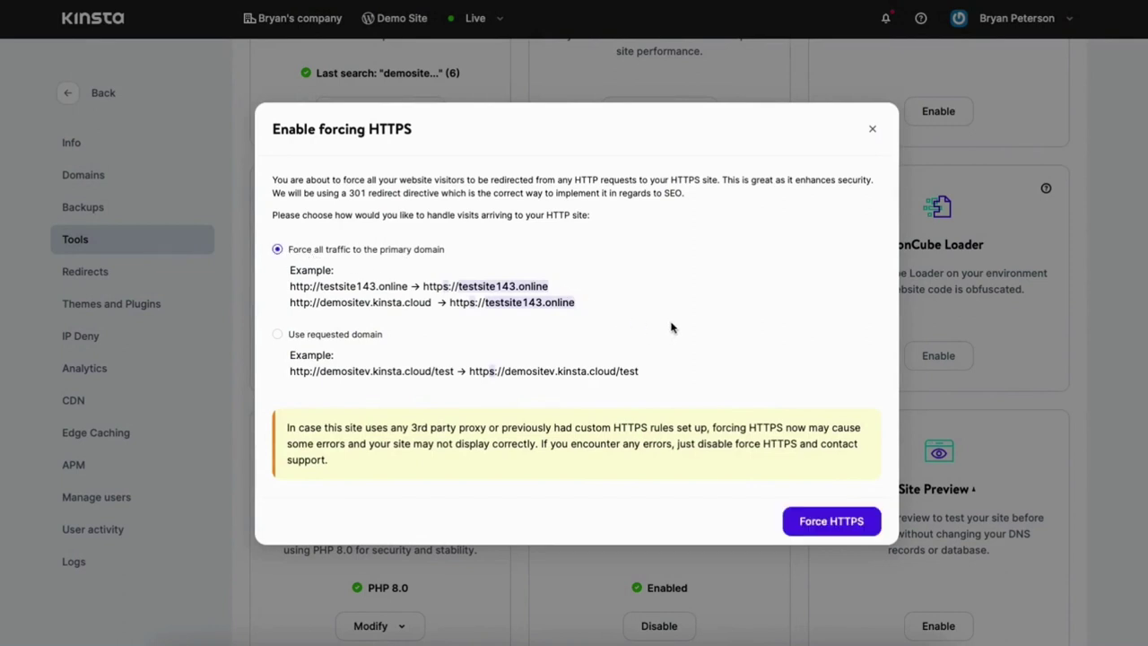
pyautogui.click(818, 527)
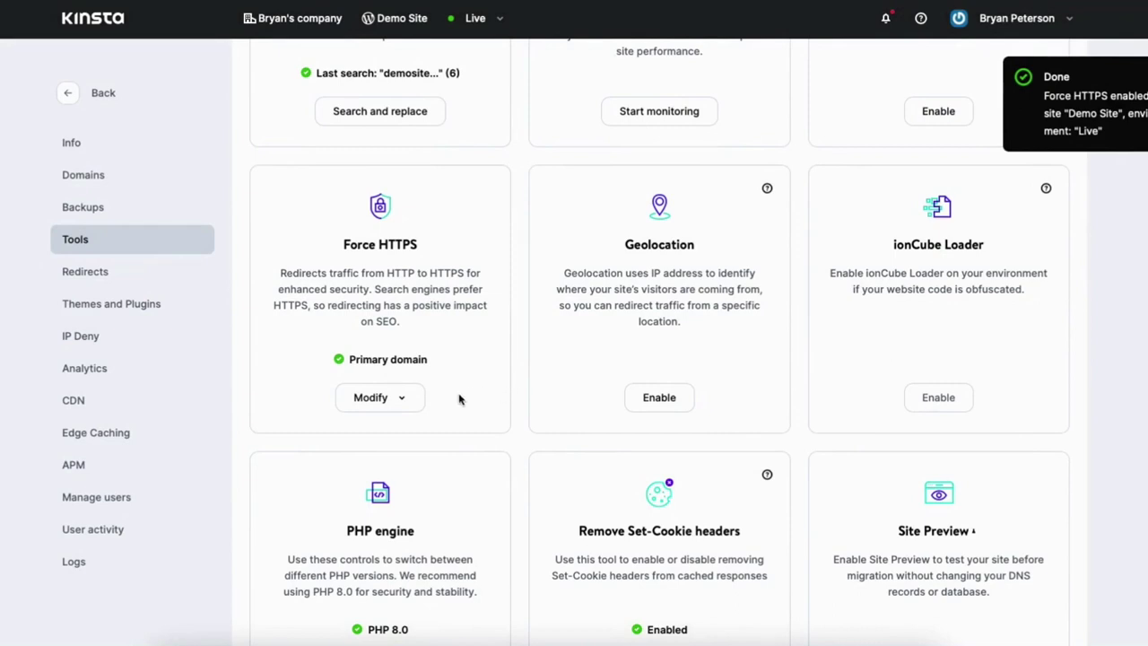
pyautogui.click(408, 403)
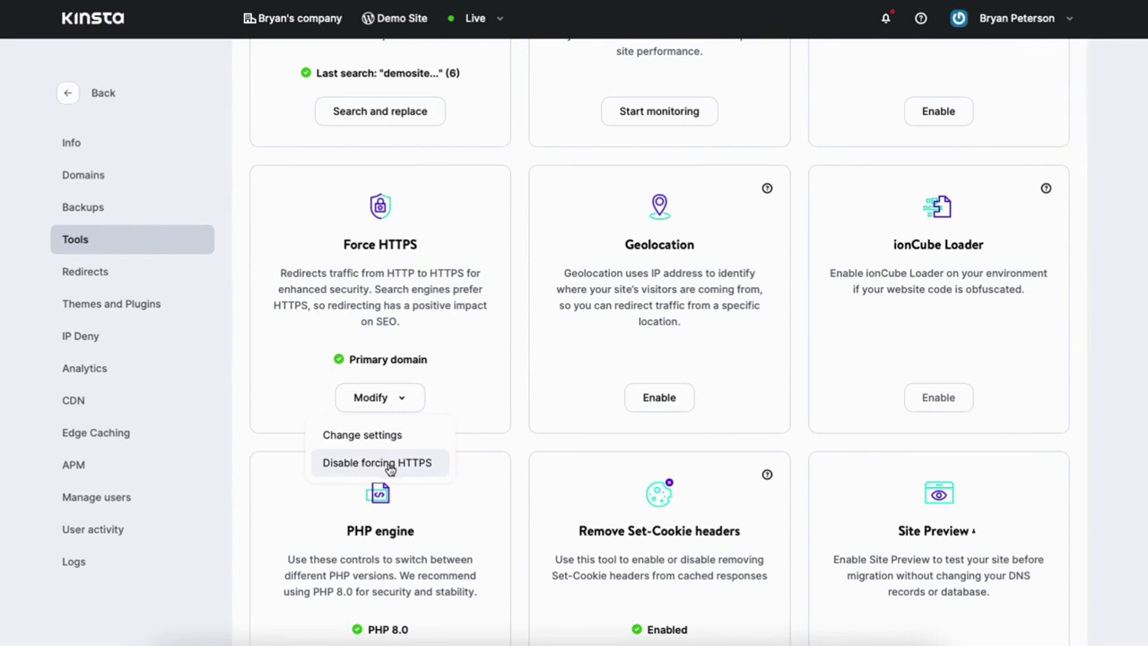
pyautogui.click(494, 436)
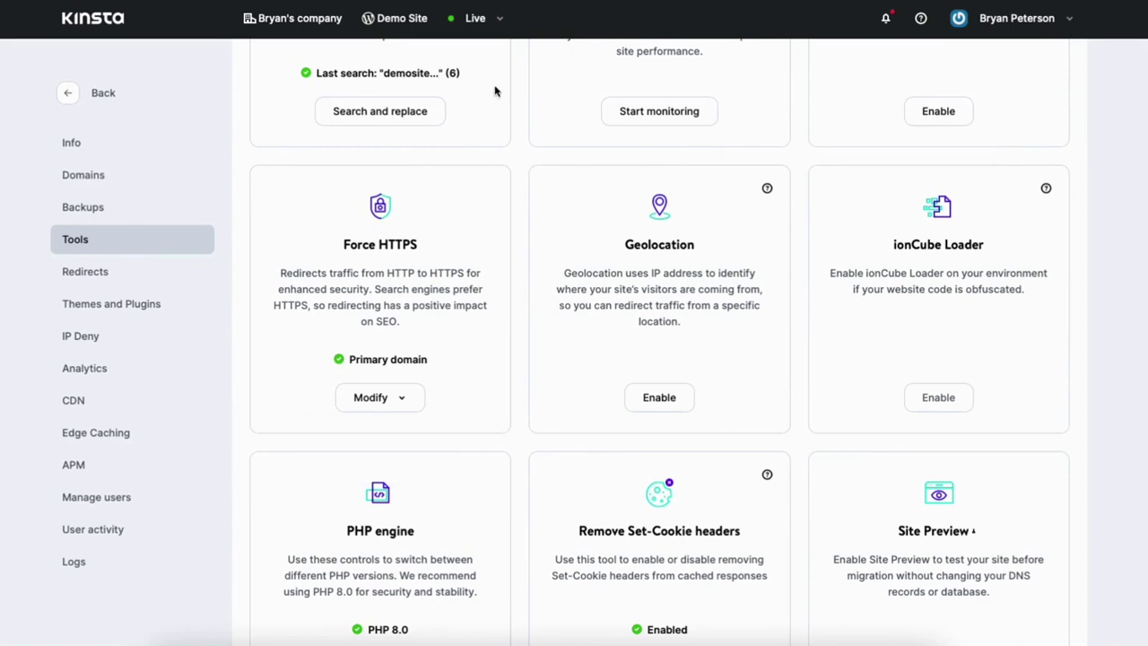
# Open the creation of a new environment for Demo Site and compare the Premium and Standard environment choices
pyautogui.click(499, 20)
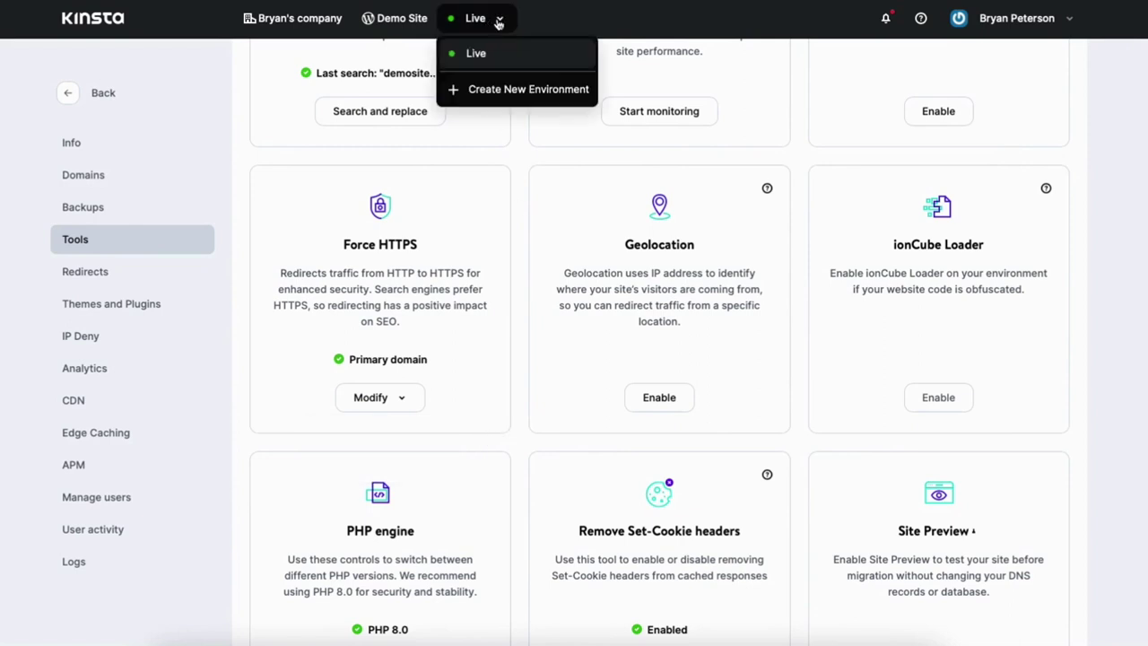
pyautogui.click(503, 93)
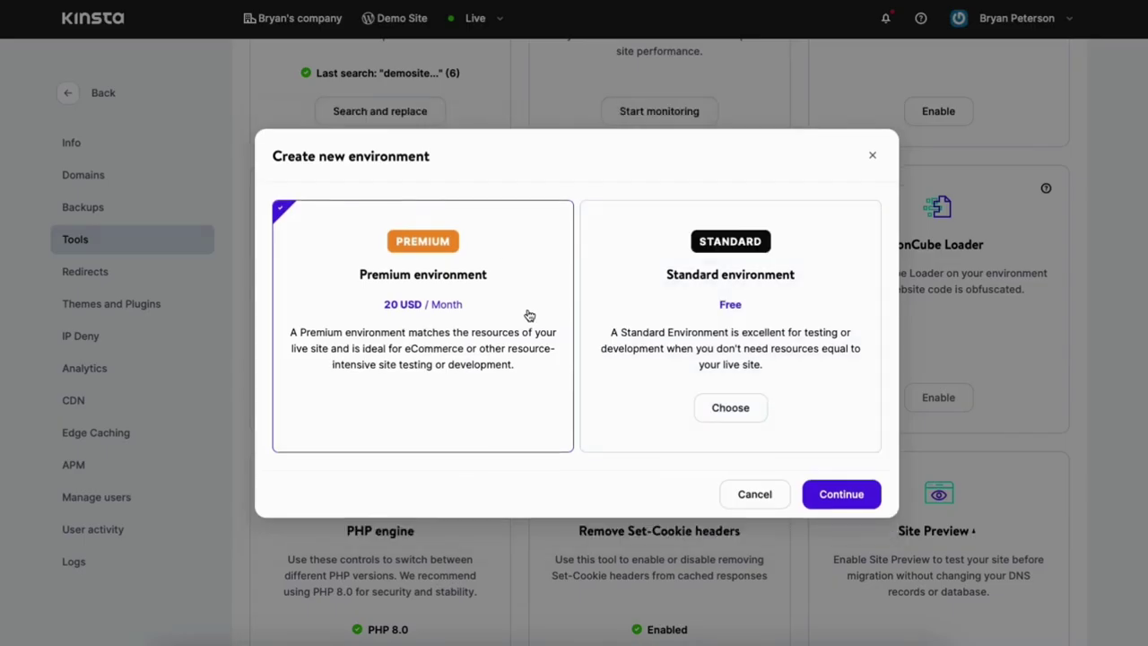
pyautogui.click(652, 308)
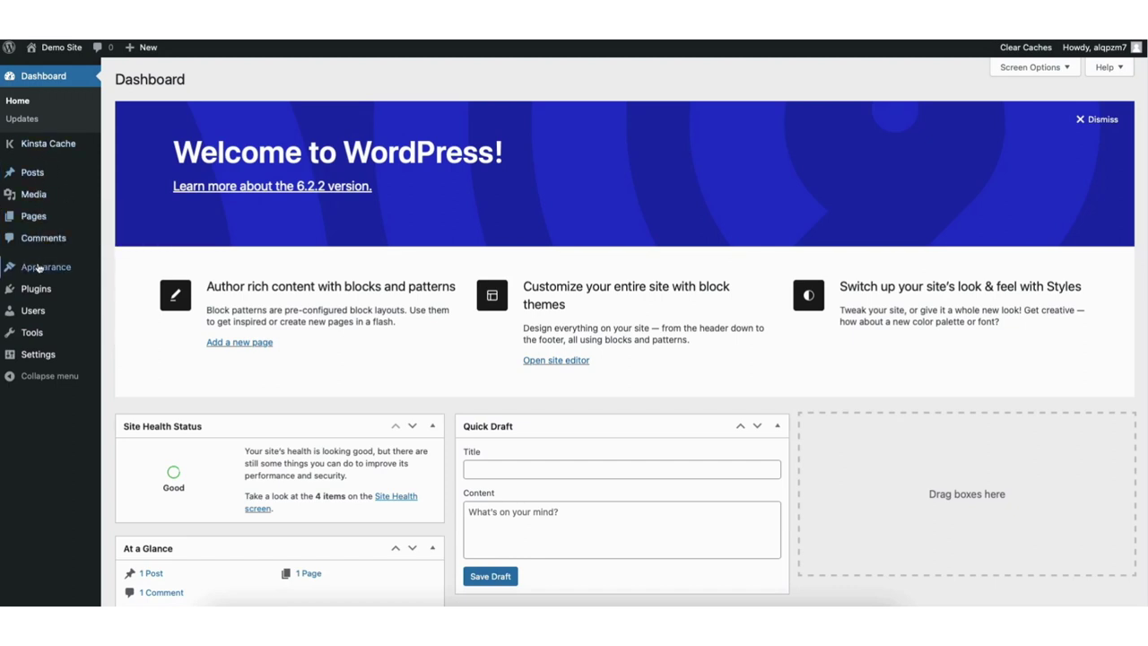
# In the WordPress dashboard, open the page for adding new themes
pyautogui.moveTo(39, 271)
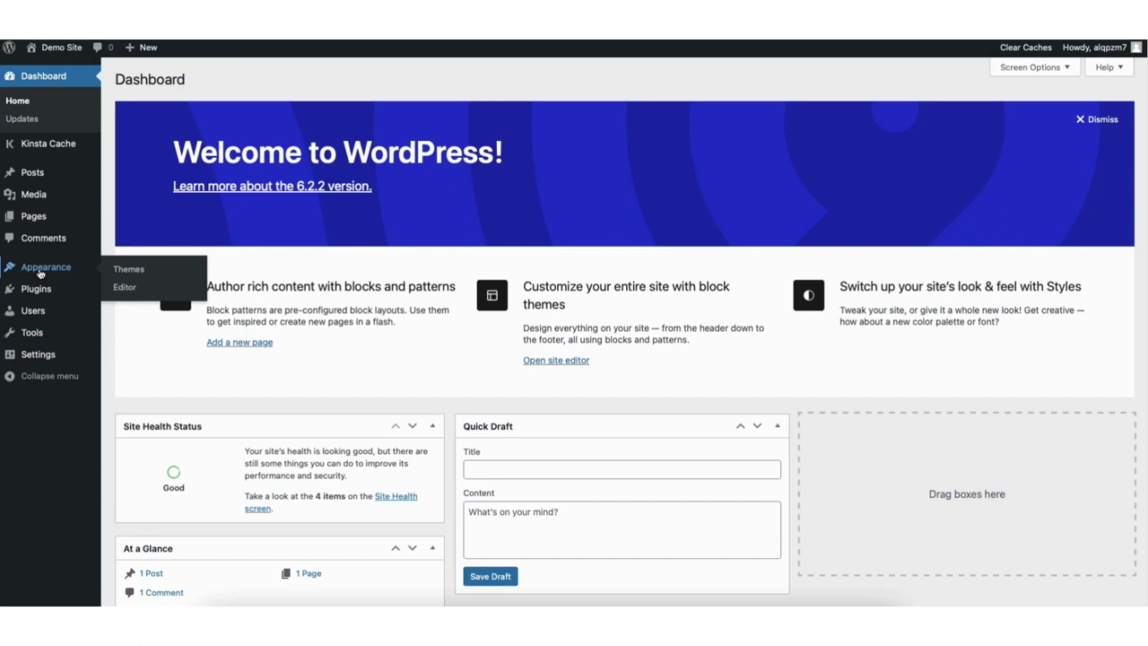
pyautogui.click(128, 269)
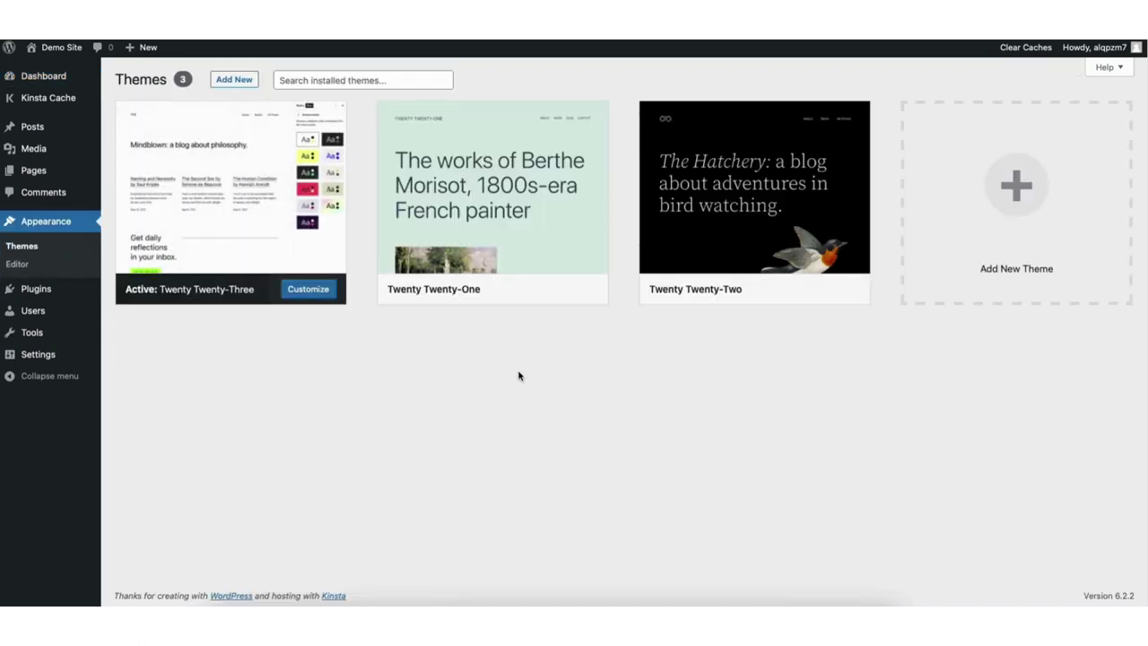
pyautogui.click(1016, 209)
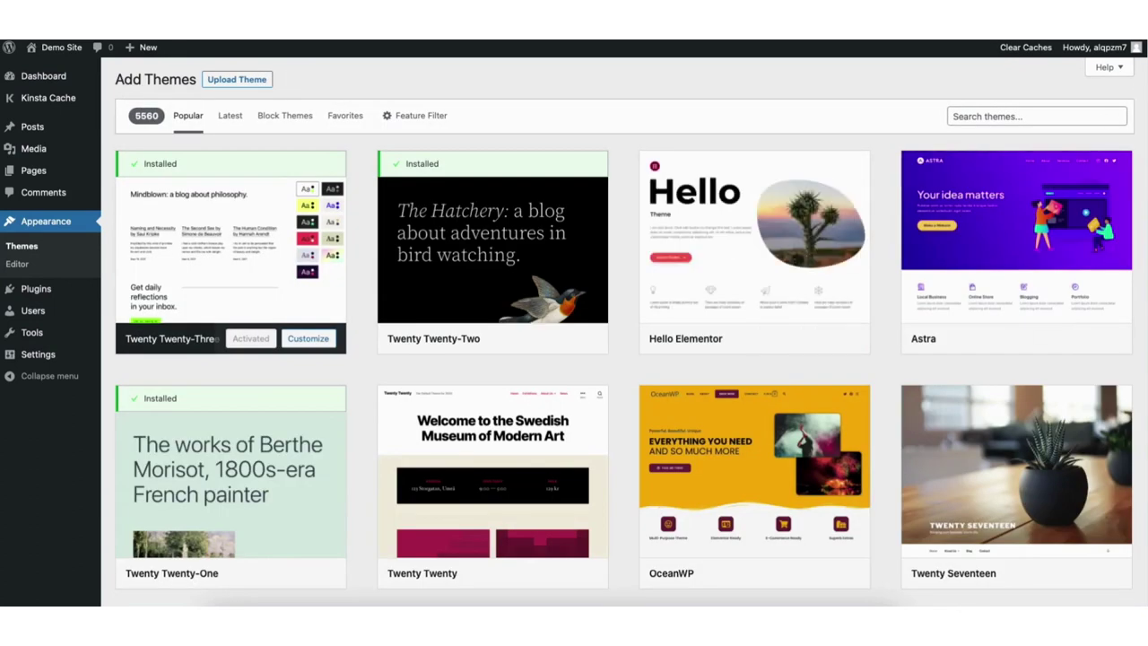
# Browse the popular WordPress themes and the gallery of Elementor starter templates
pyautogui.scroll(-4, 626, 323)
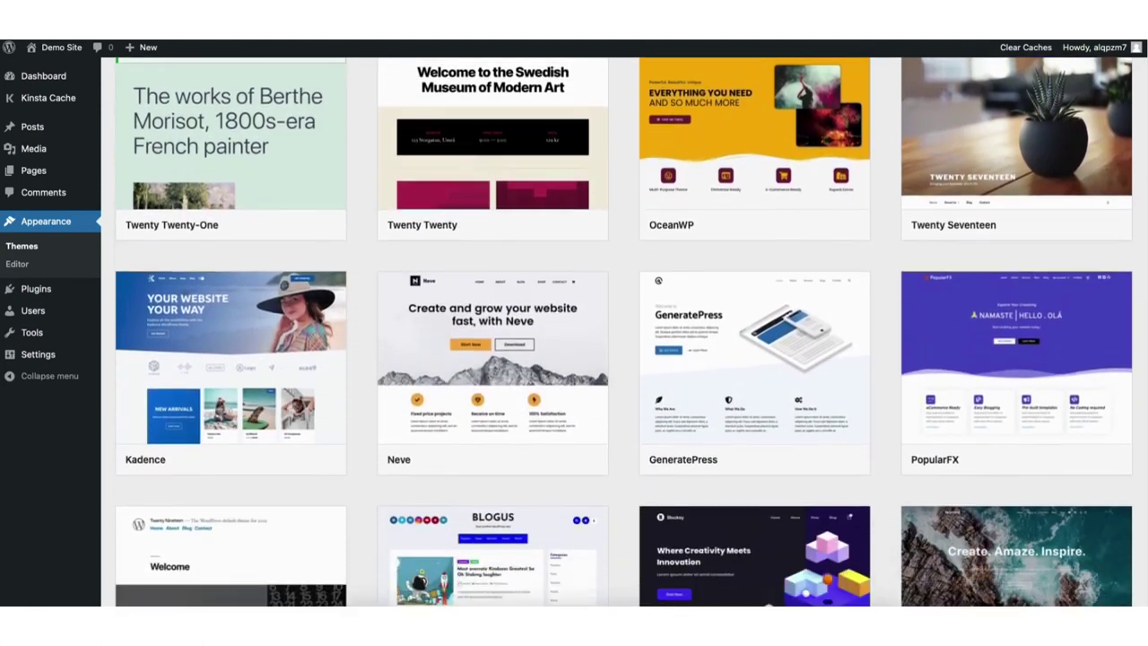
pyautogui.scroll(-5, 625, 323)
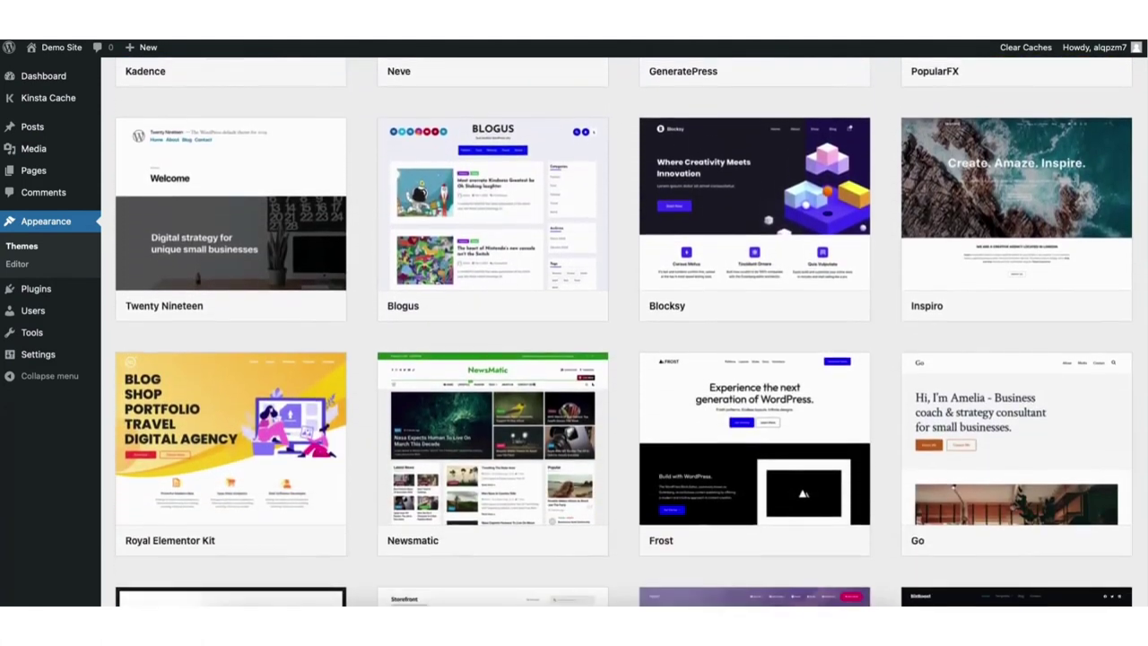
pyautogui.scroll(-5, 625, 323)
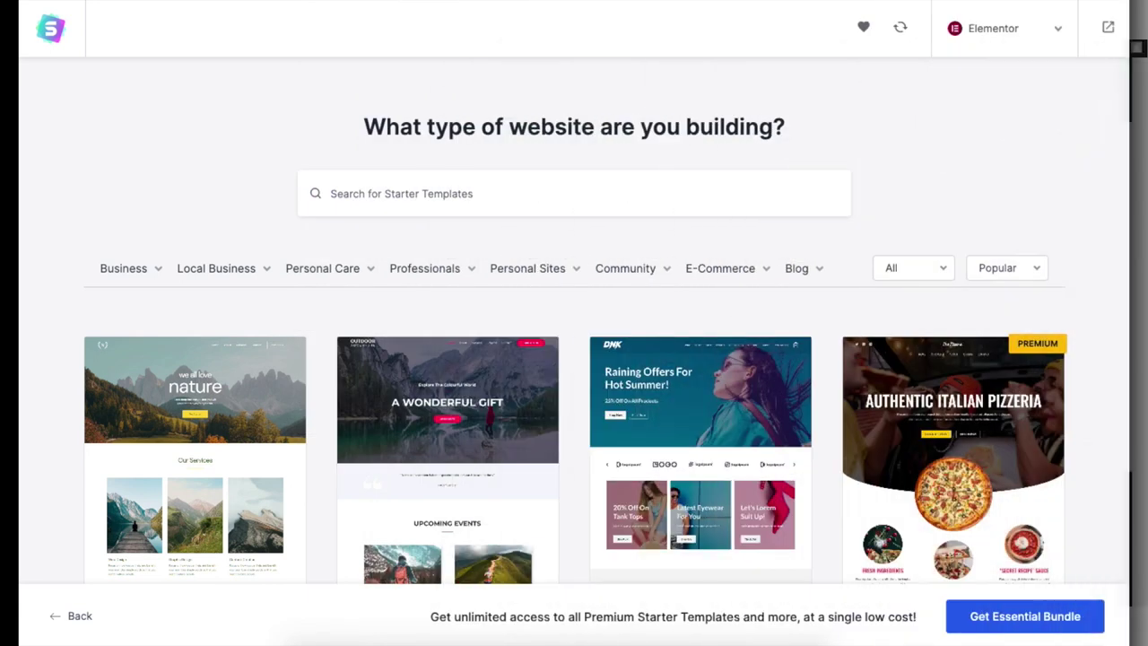
pyautogui.scroll(-5, 574, 359)
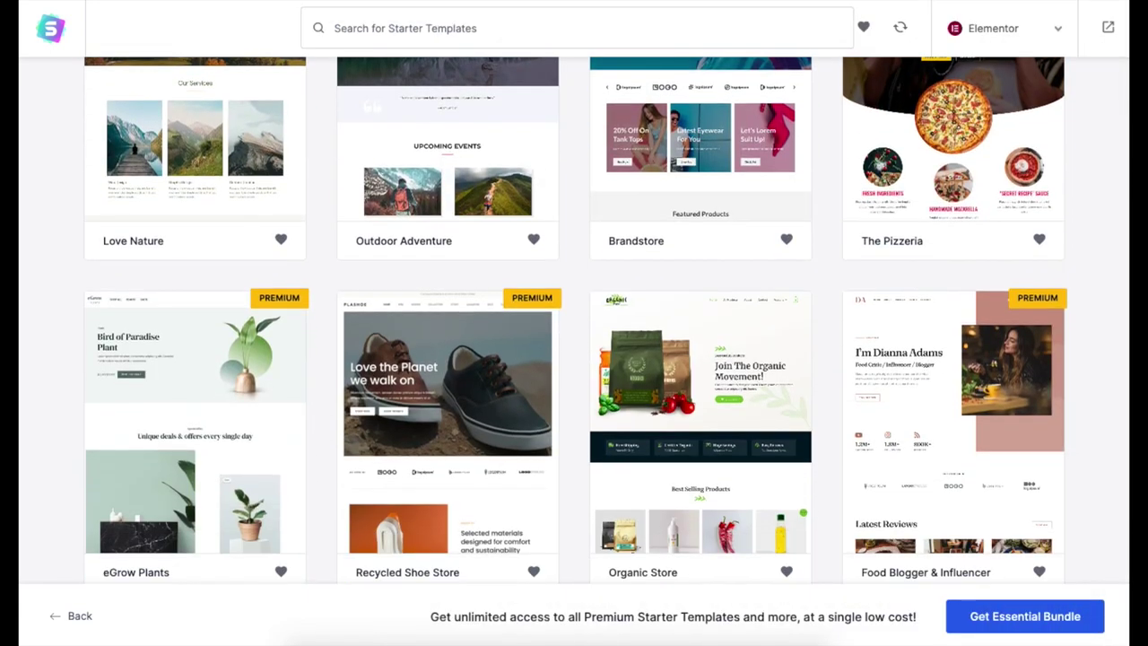
pyautogui.scroll(-5, 574, 323)
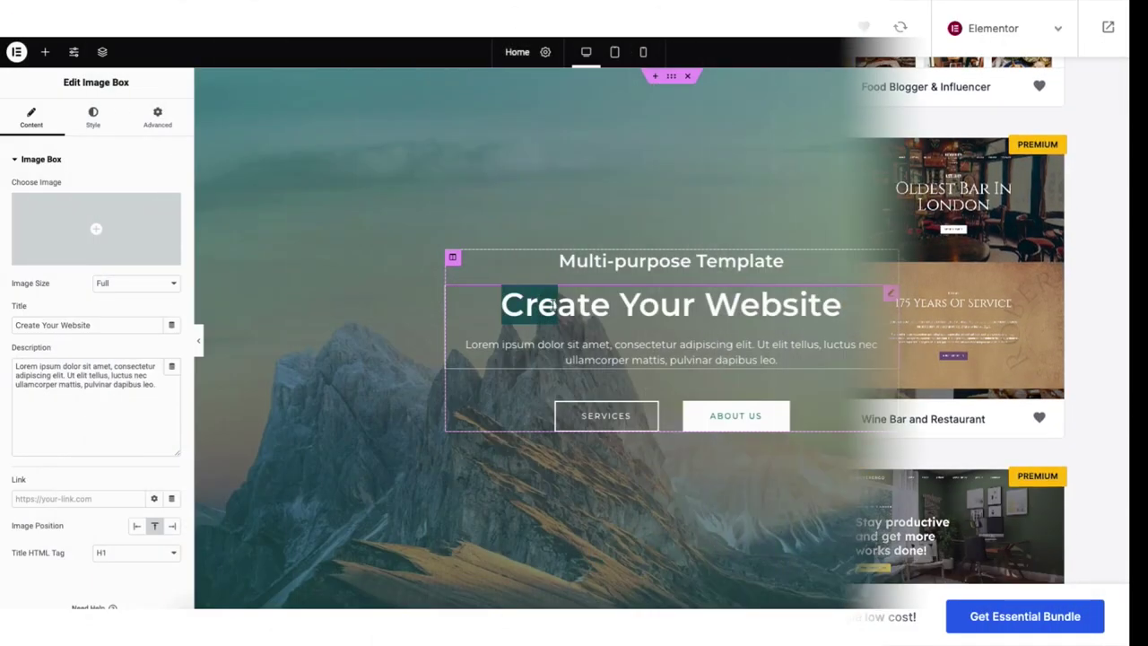
# In the Elementor editor, replace the Home page's "Create Your Website" heading with "MY DEMO WEBSITE"
pyautogui.moveTo(549, 304); pyautogui.dragTo(849, 304)
pyautogui.write('MY DEMO WEBSI')
pyautogui.write('TE')
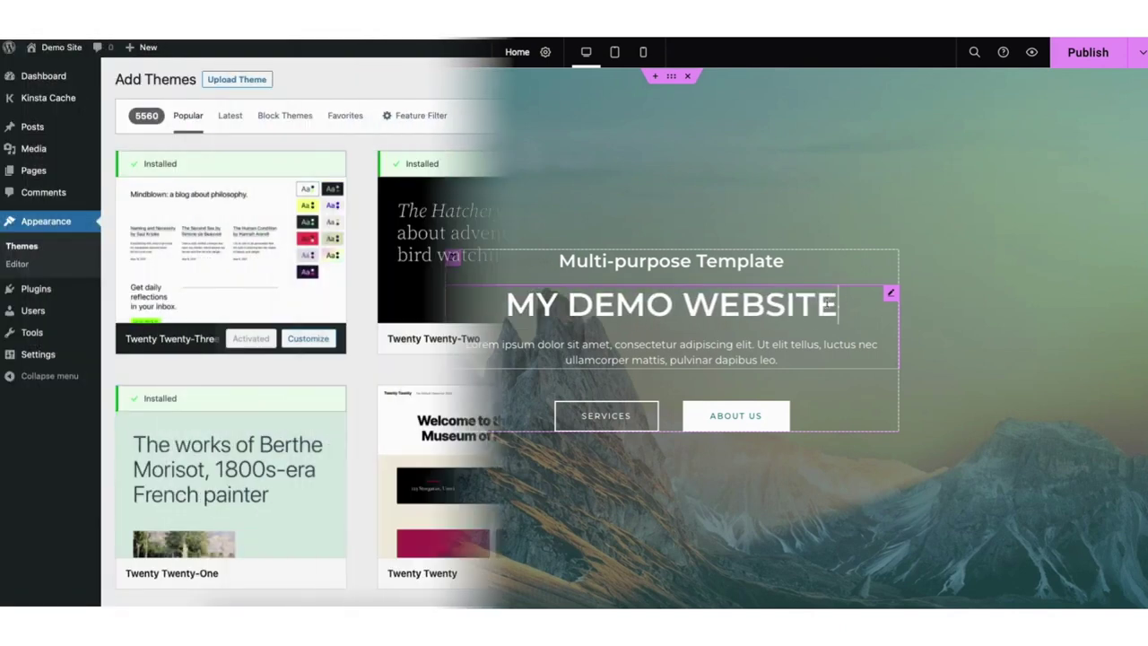
# Search the WordPress themes for astra, then install and activate the Astra theme
pyautogui.click(998, 115)
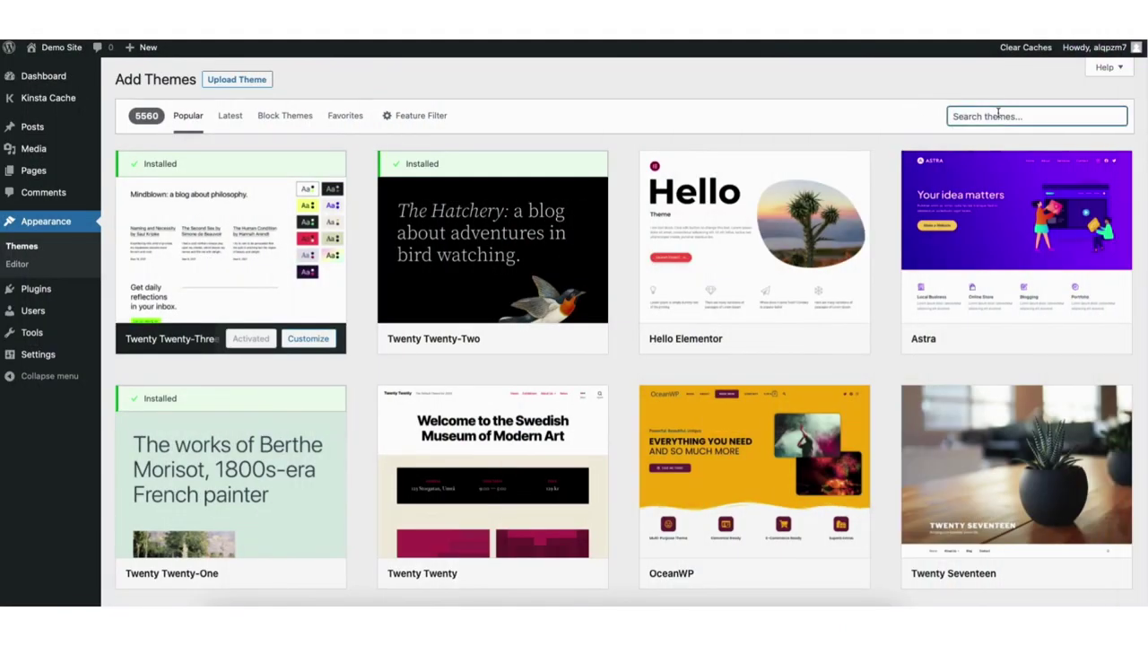
pyautogui.write('astra')
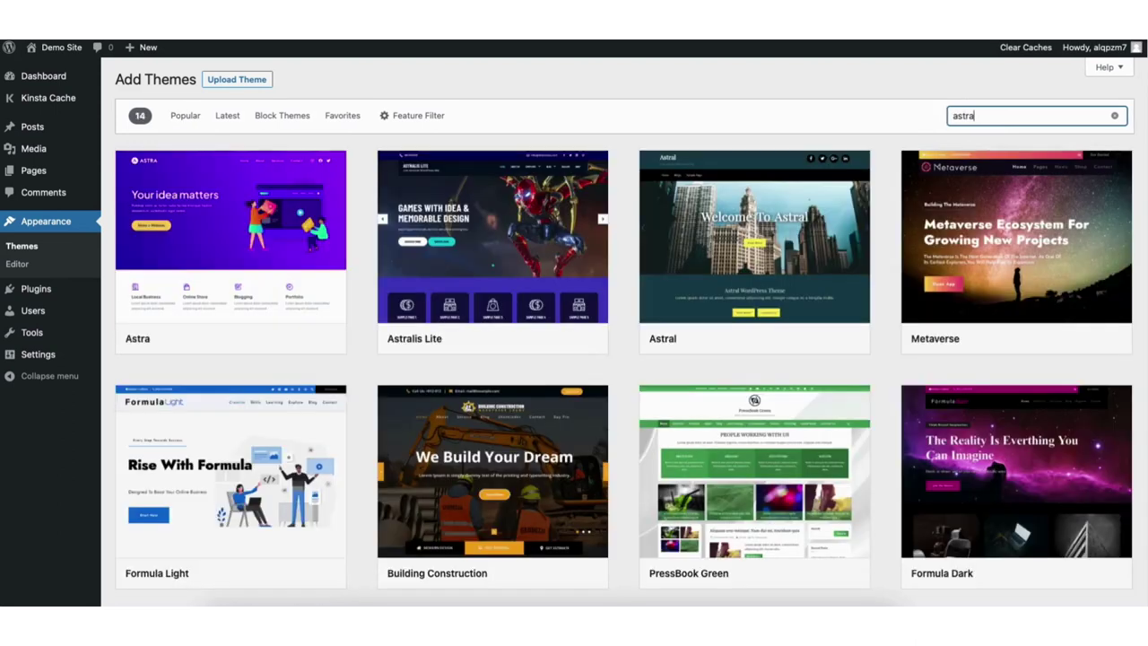
pyautogui.click(260, 340)
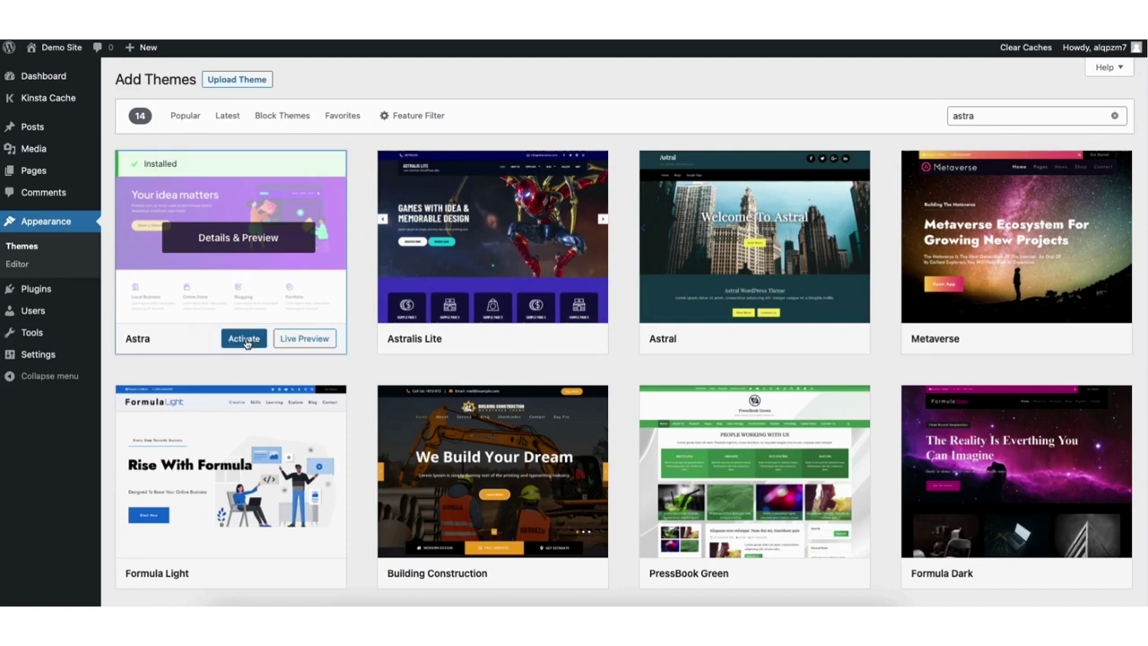
pyautogui.click(244, 338)
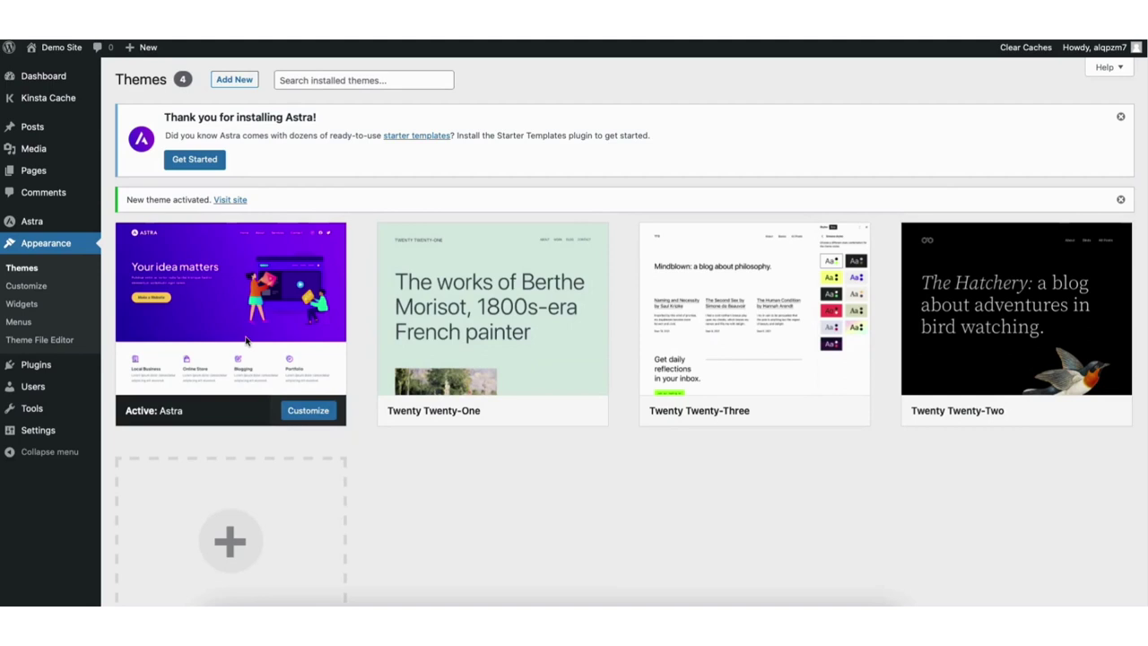
# Find the Starter Templates plugin by Brainstorm Force by searching for starter templates, then install and activate it
pyautogui.moveTo(37, 370)
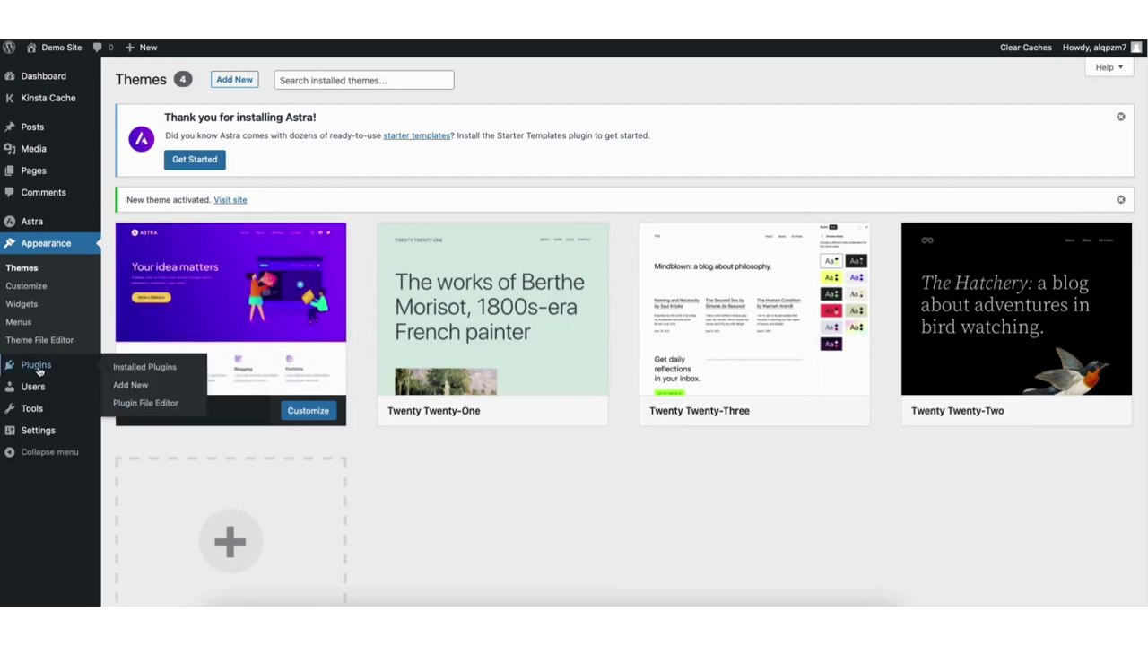
pyautogui.click(131, 386)
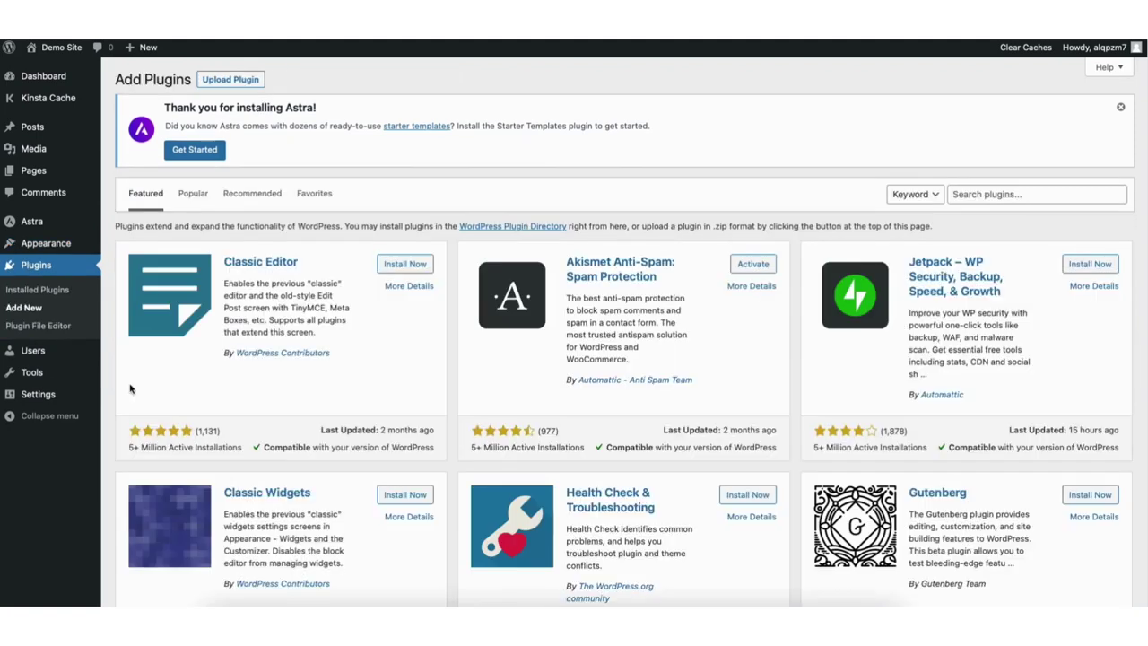
pyautogui.click(978, 194)
pyautogui.write('starter templates')
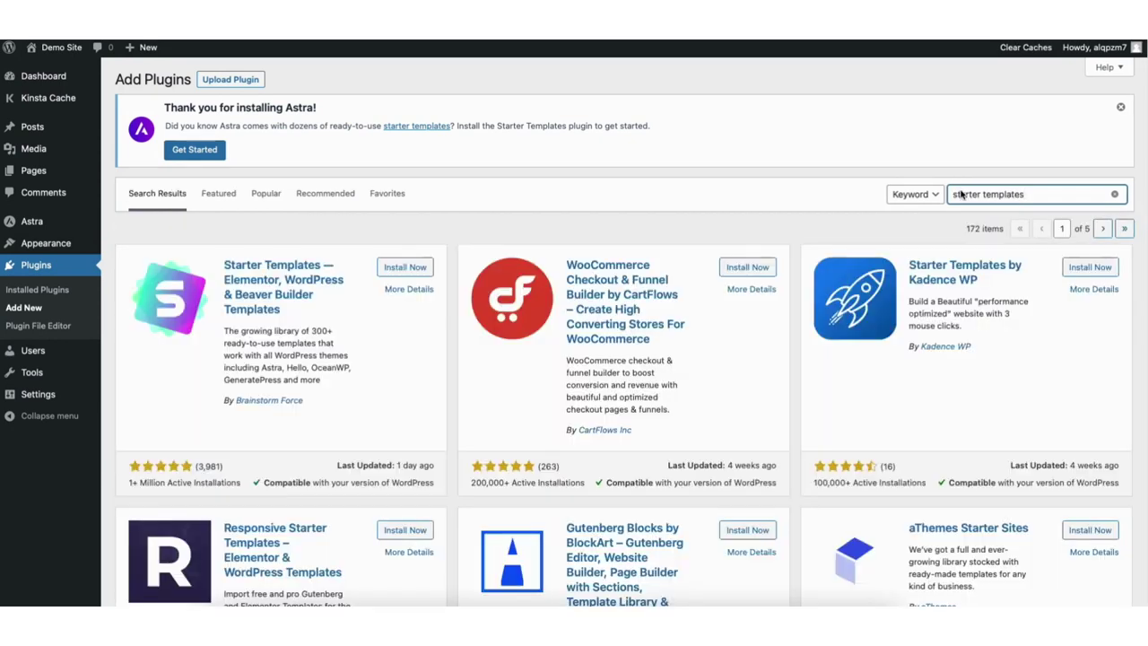
pyautogui.click(400, 273)
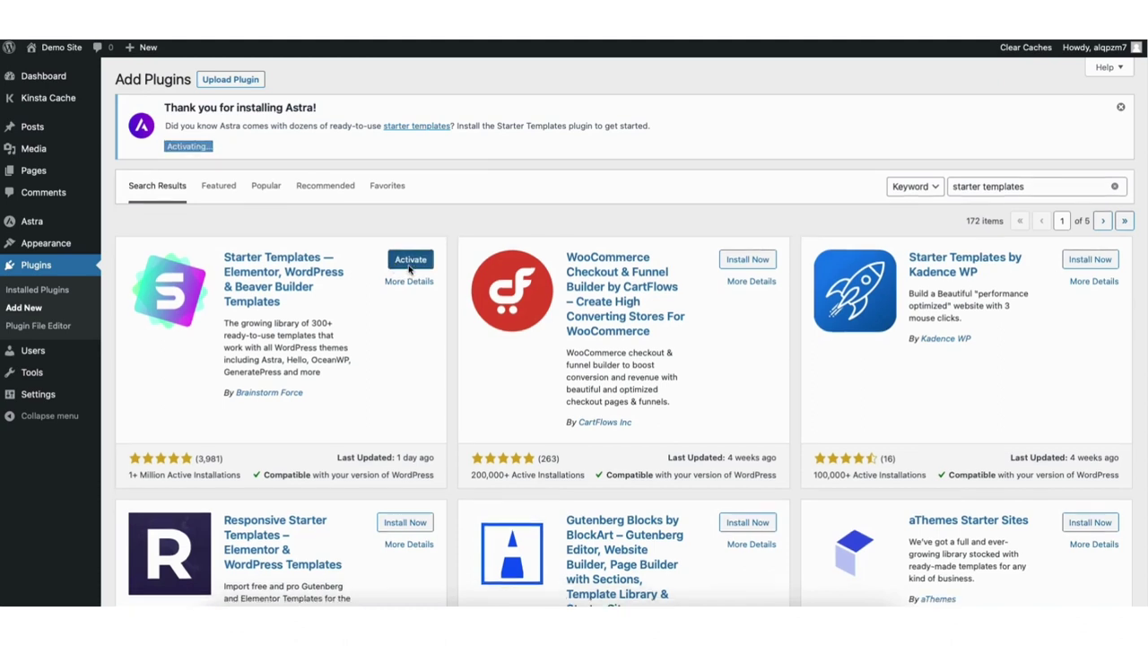
pyautogui.click(410, 262)
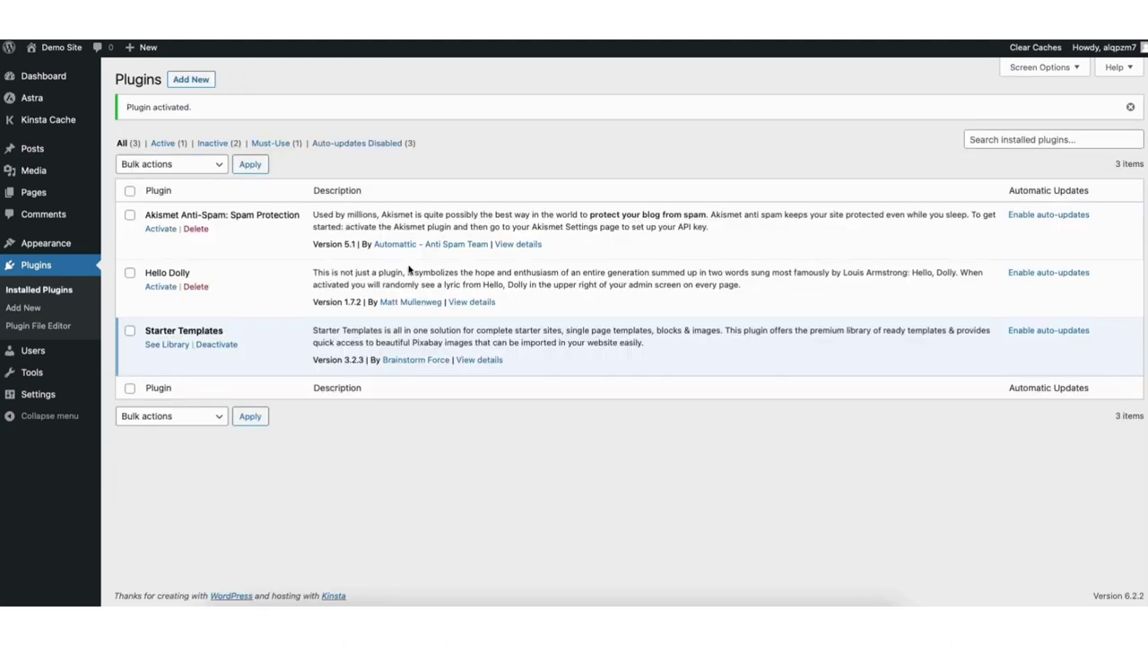
# Start building a website with Starter Templates and choose Elementor as the page builder
pyautogui.moveTo(32, 251)
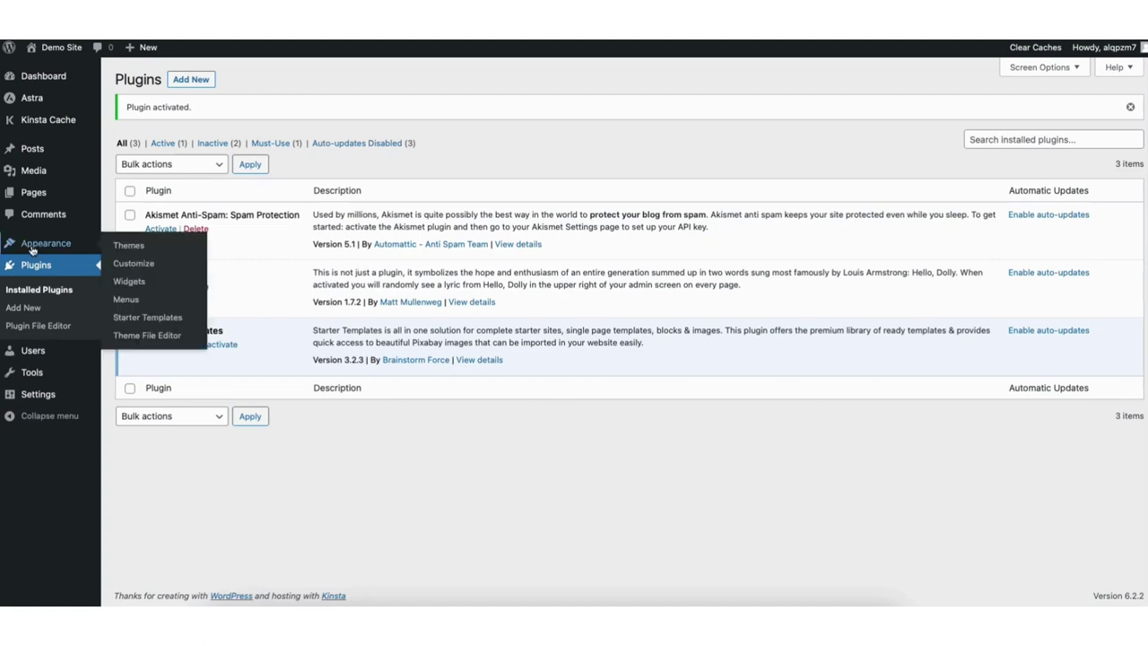
pyautogui.click(147, 318)
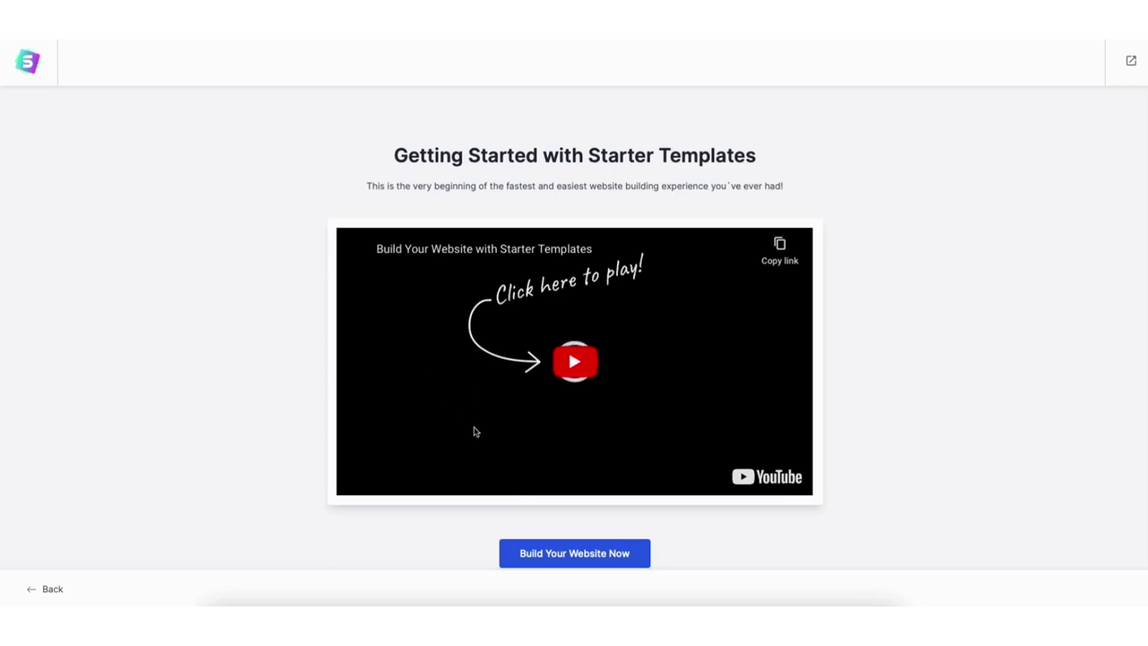
pyautogui.click(548, 552)
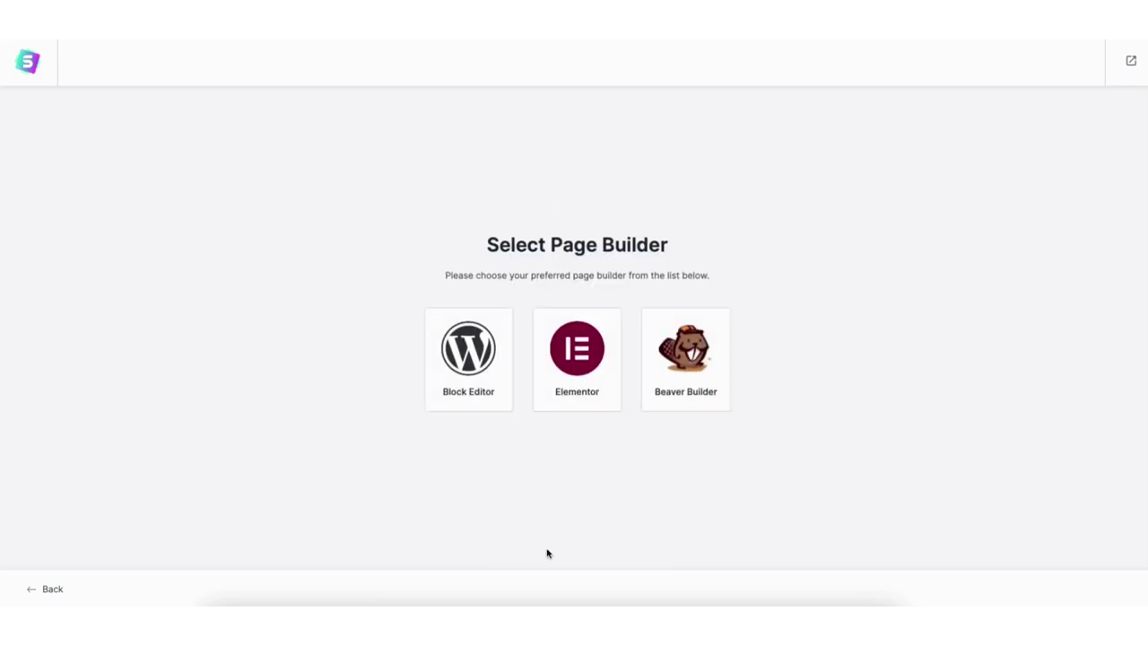
pyautogui.click(575, 358)
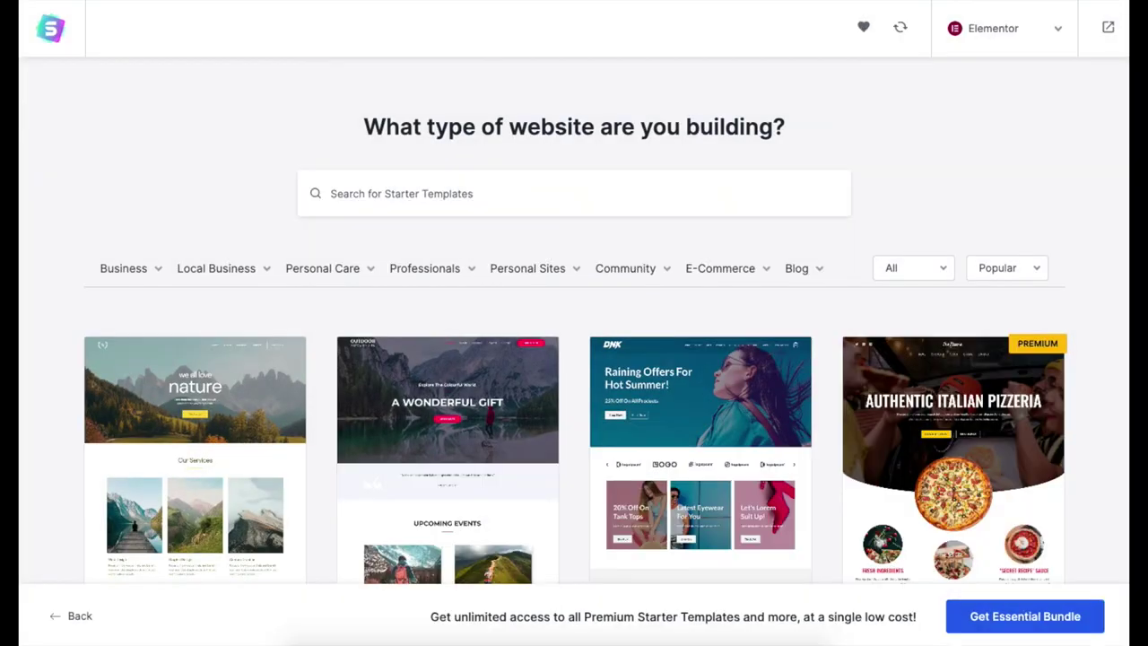
# Browse the gallery of Elementor starter templates and search it for photography
pyautogui.scroll(-5, 574, 358)
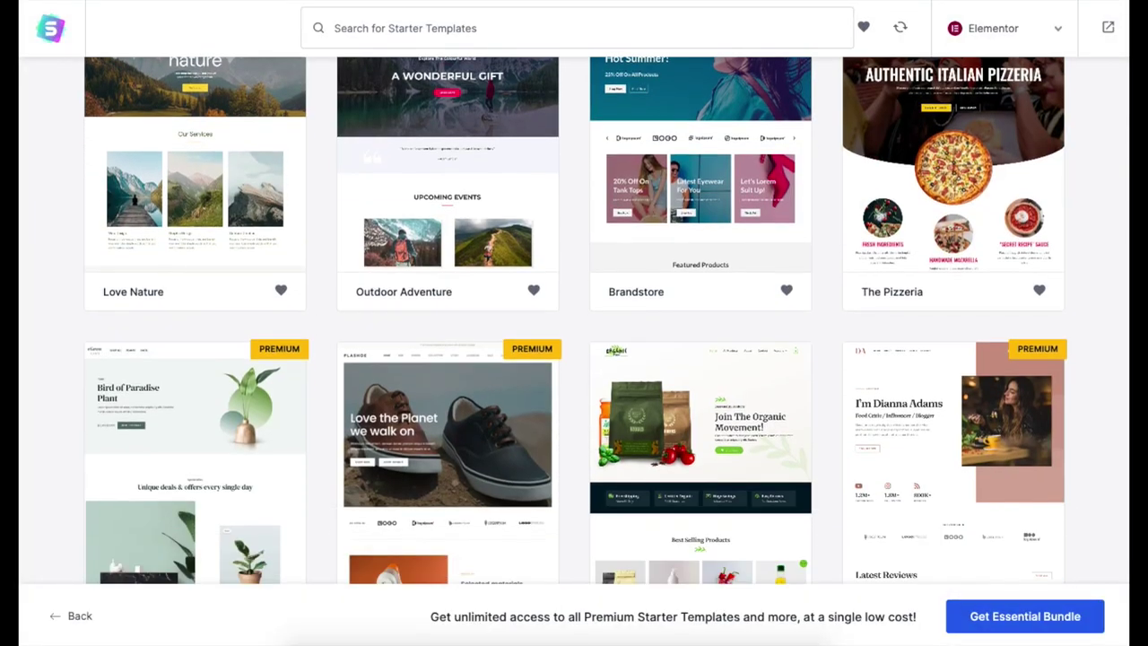
pyautogui.scroll(-5, 574, 359)
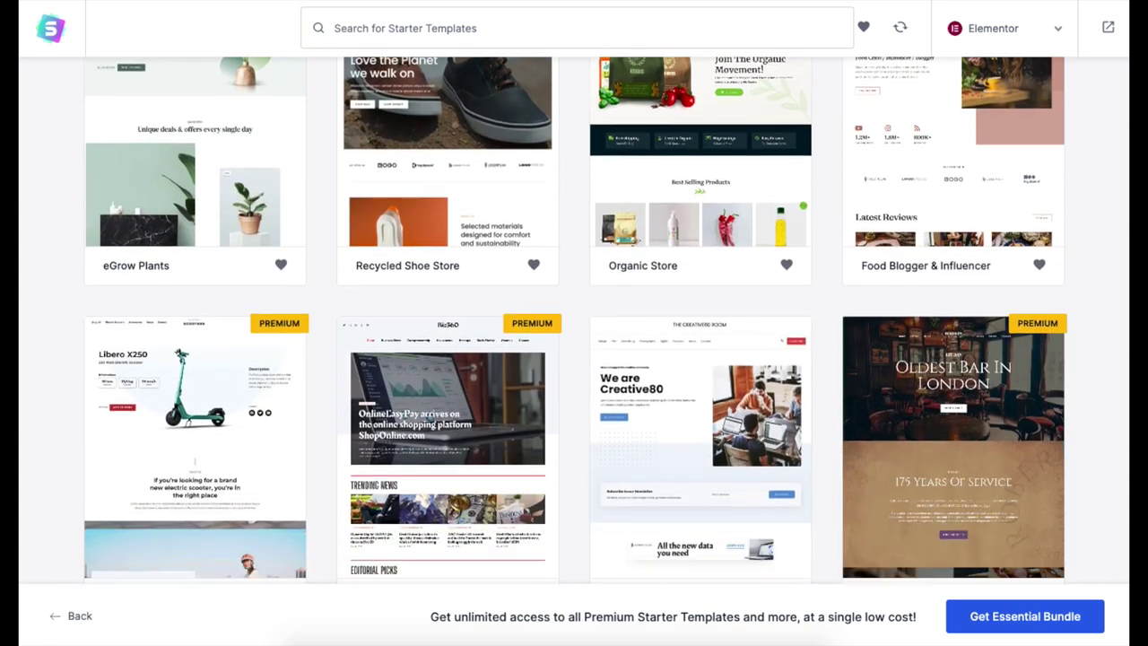
pyautogui.scroll(-5, 575, 359)
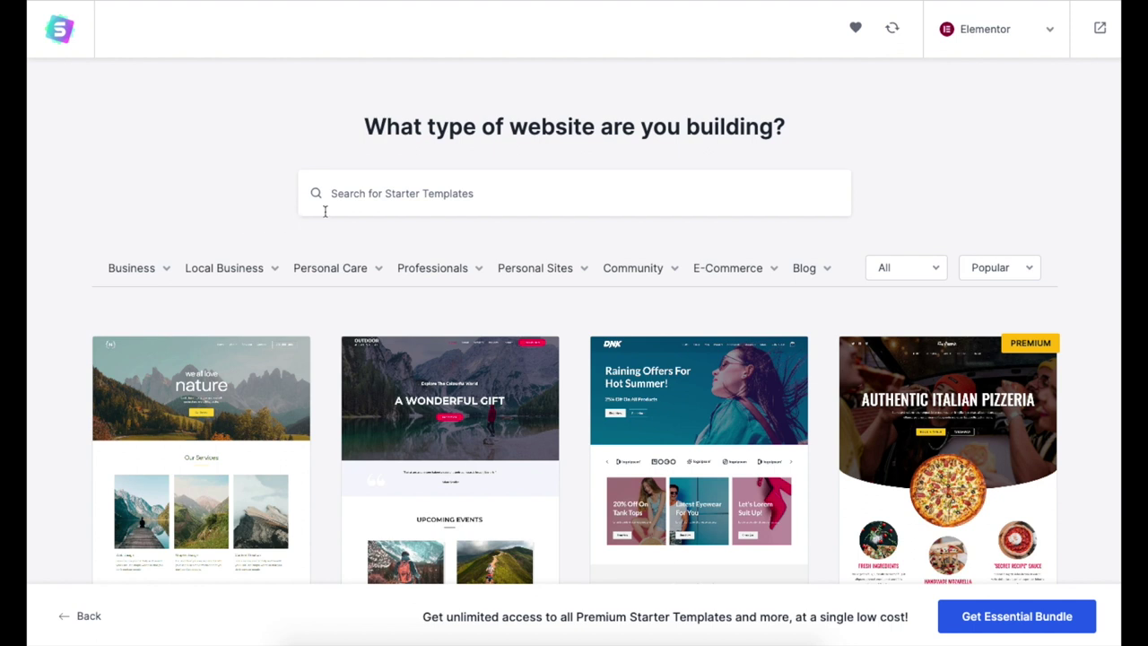
pyautogui.click(380, 192)
pyautogui.write('photography')
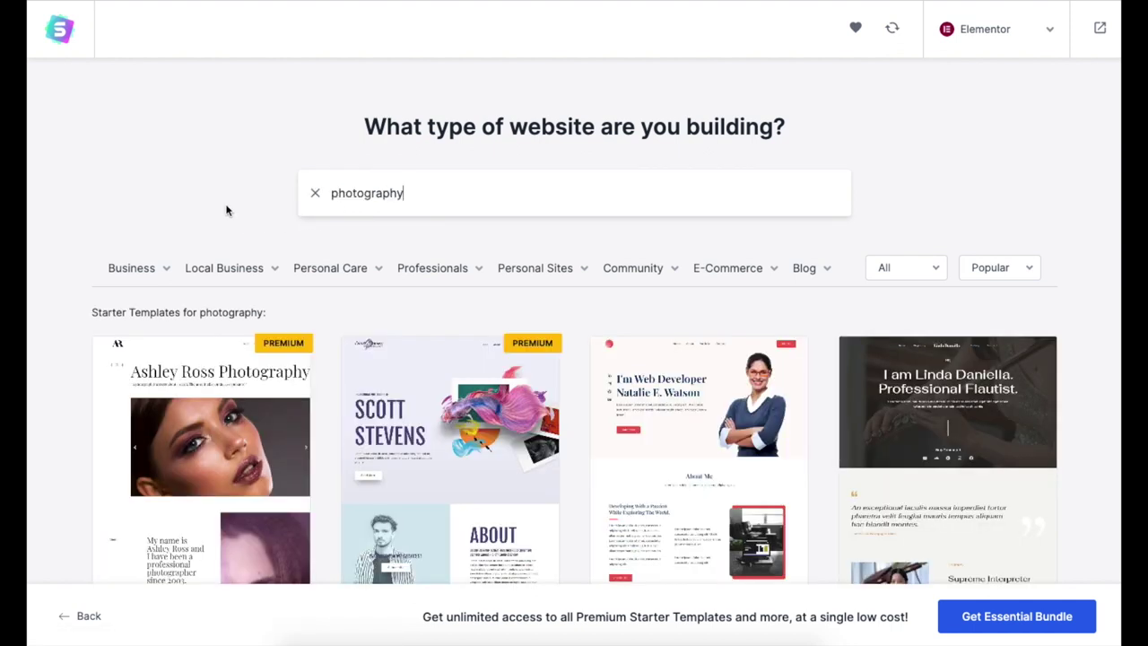
# Look through the template categories, preview the premium Photographer template and close the preview
pyautogui.moveTo(150, 273)
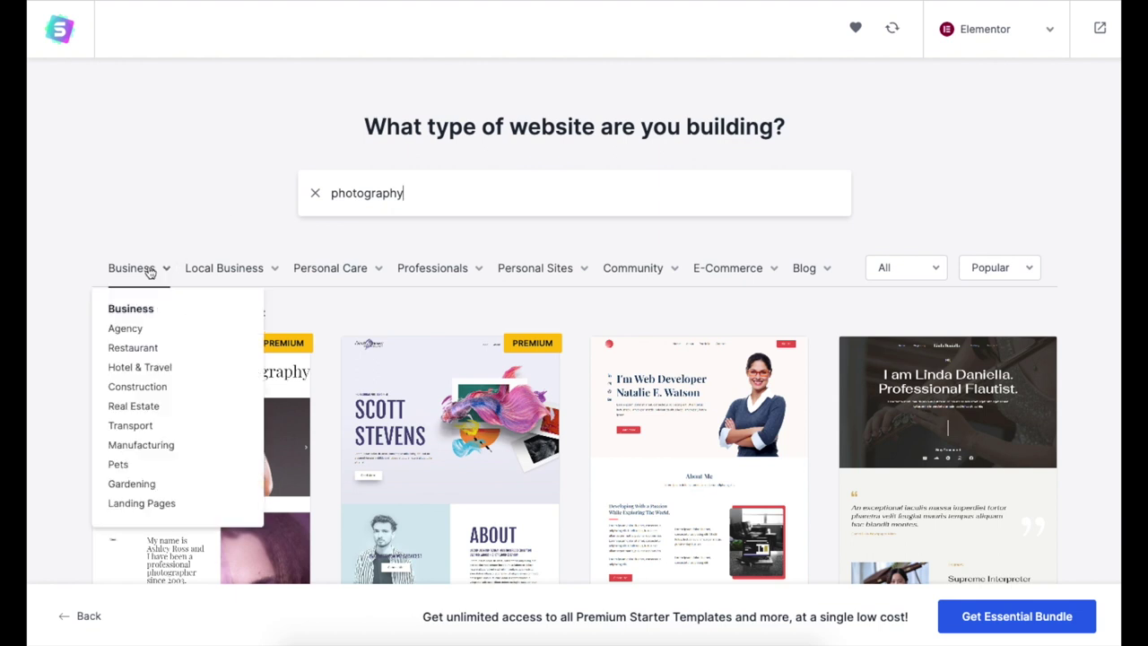
pyautogui.moveTo(221, 272)
pyautogui.moveTo(308, 279)
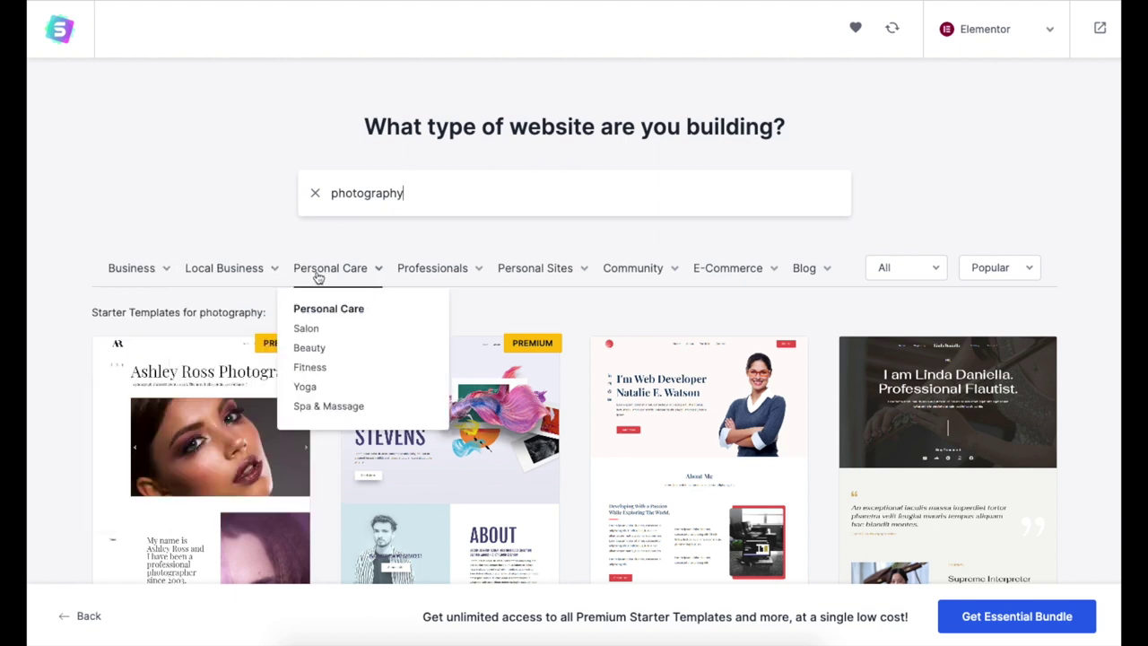
pyautogui.click(441, 461)
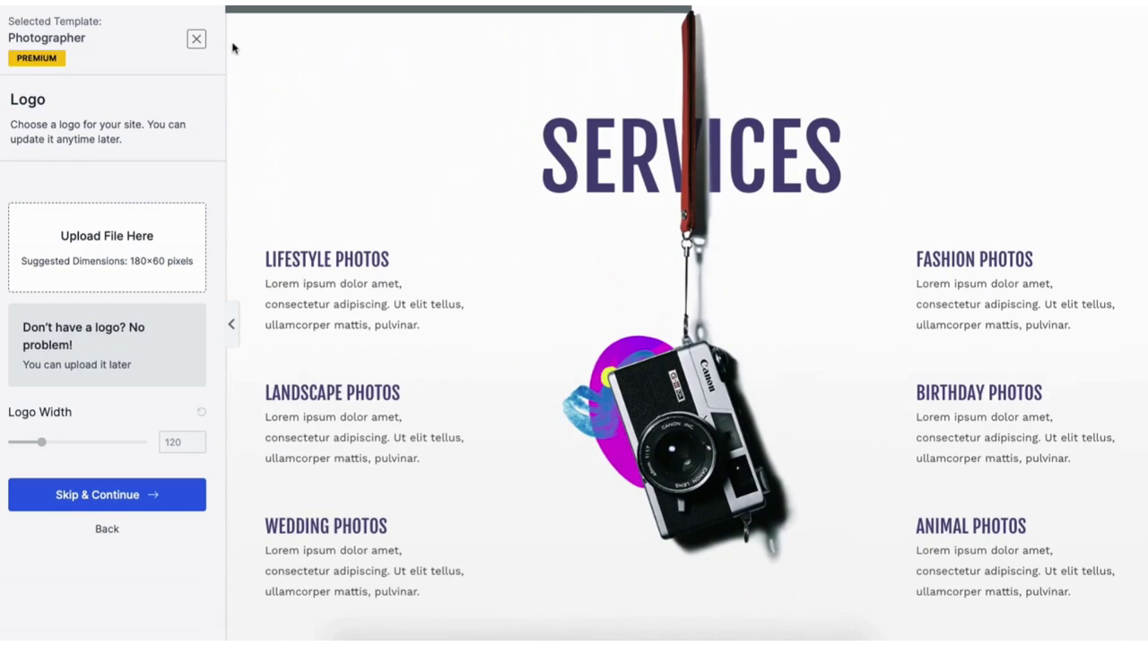
pyautogui.click(196, 41)
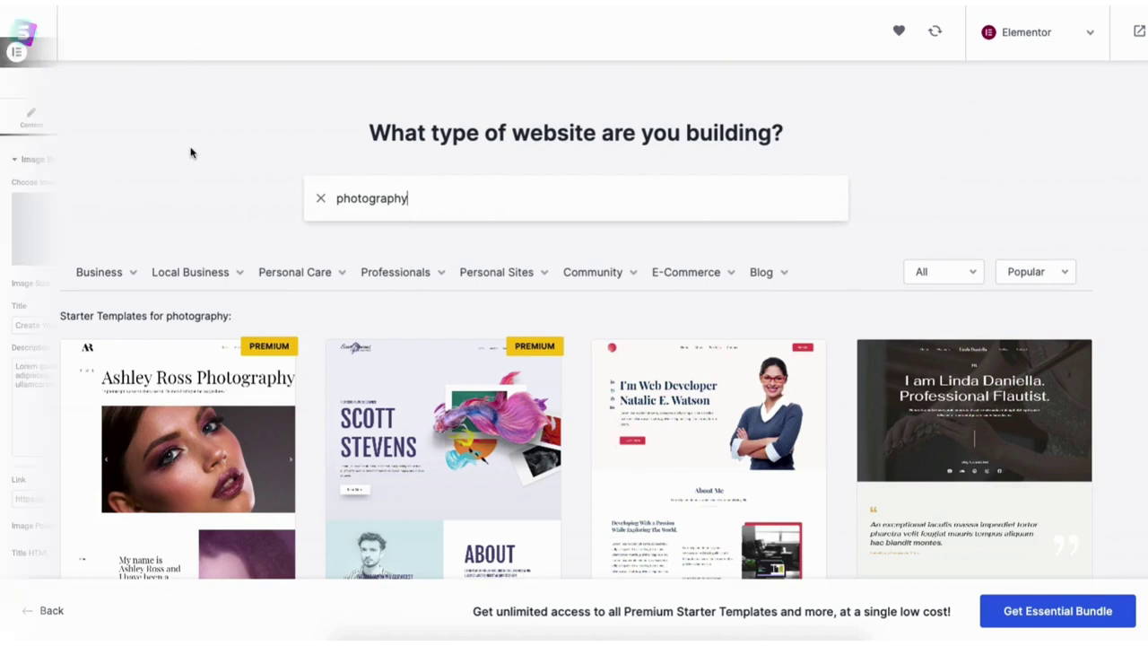
# In the Elementor editor, change the Home page's "Create Your Website" heading to "MY DEMO WEBSITE"
pyautogui.moveTo(502, 305); pyautogui.dragTo(844, 303)
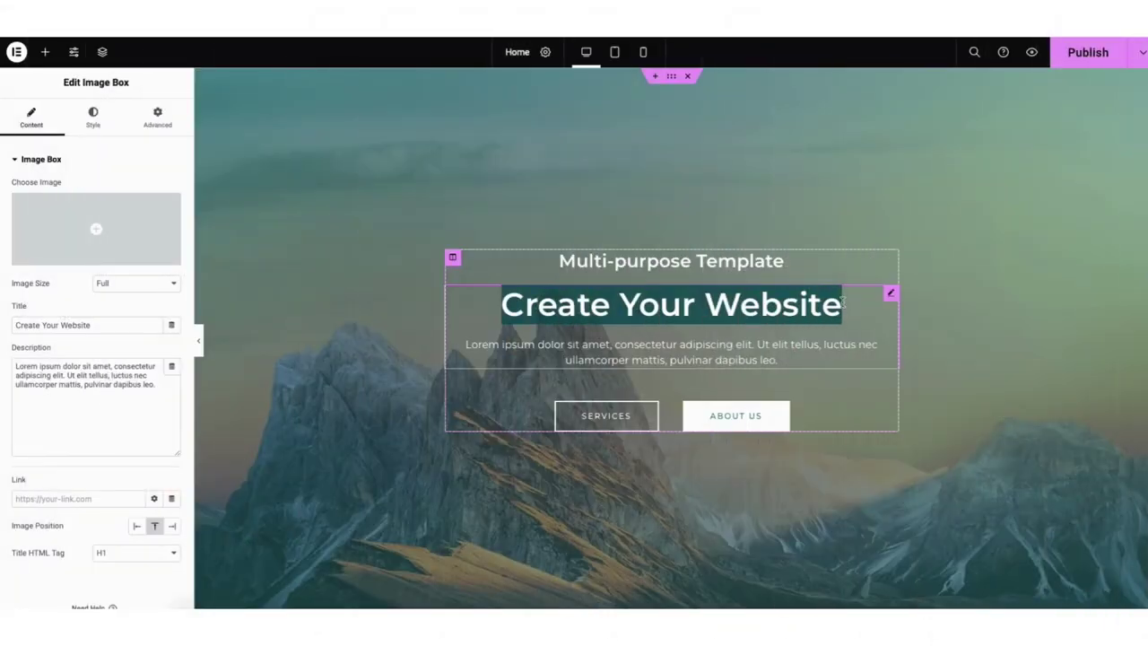
pyautogui.write('MY DEMO WEBSI')
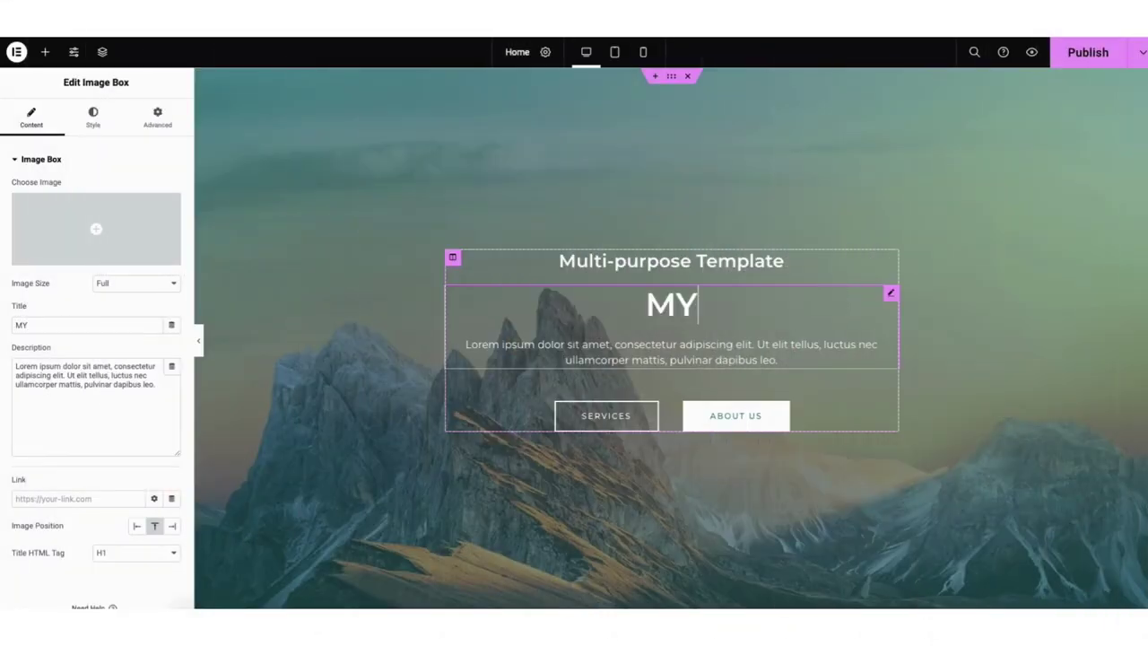
pyautogui.write('TE')
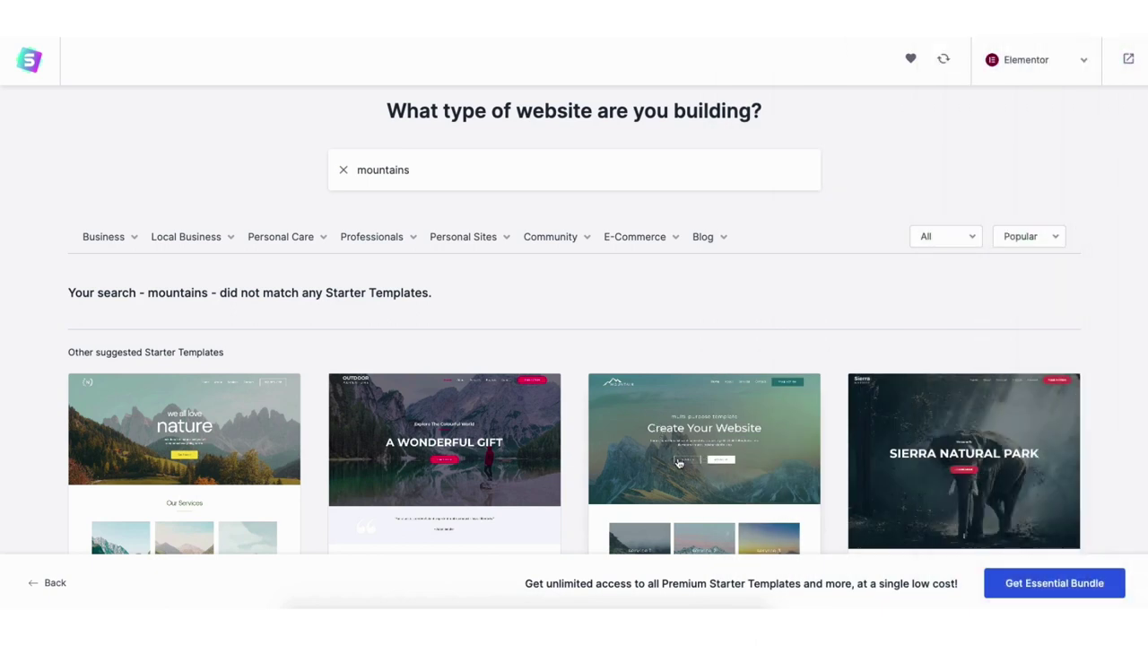
# Build the website from the Mountain starter template, skipping the logo and keeping the default colors and Montserrat fonts
pyautogui.click(680, 464)
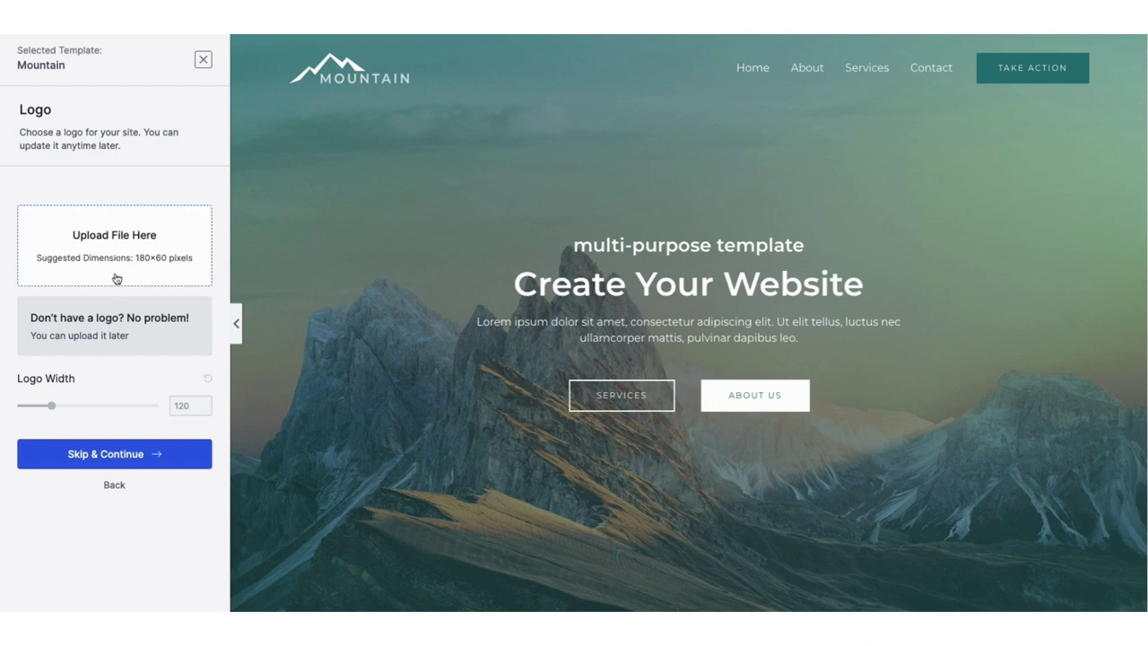
pyautogui.click(112, 454)
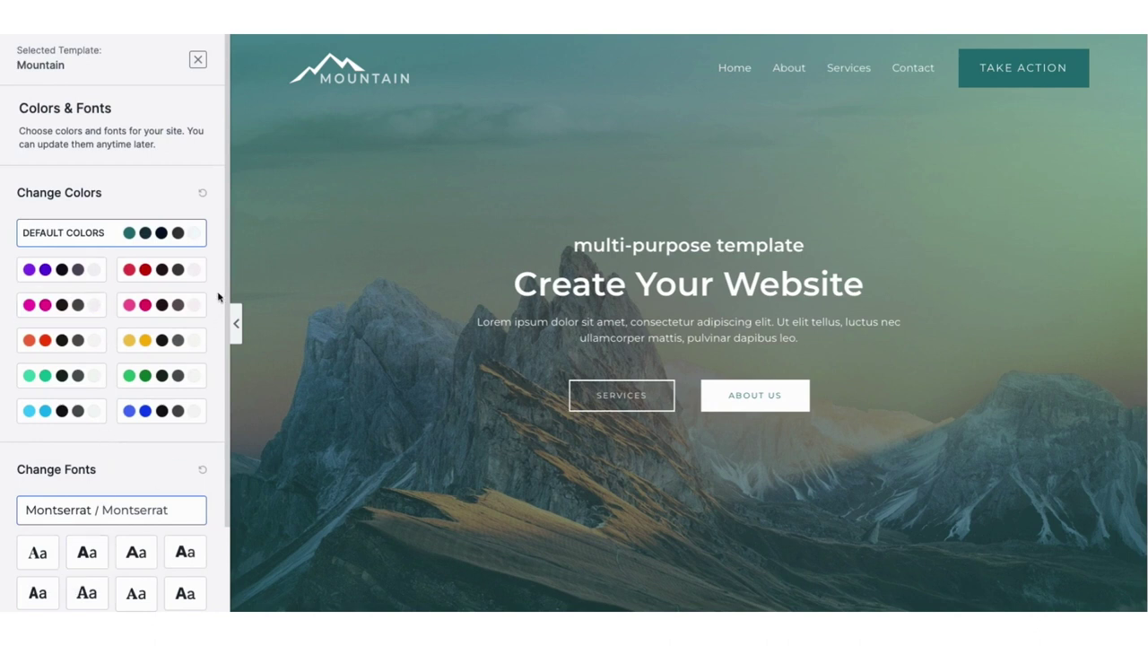
pyautogui.moveTo(227, 278); pyautogui.dragTo(229, 367)
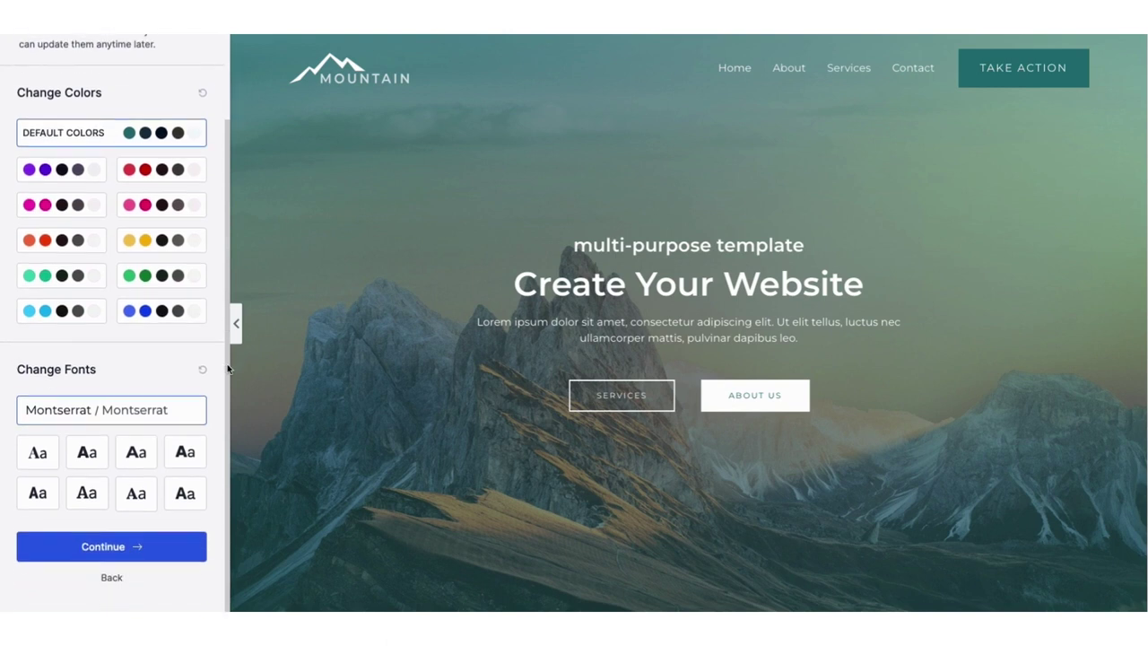
pyautogui.click(103, 547)
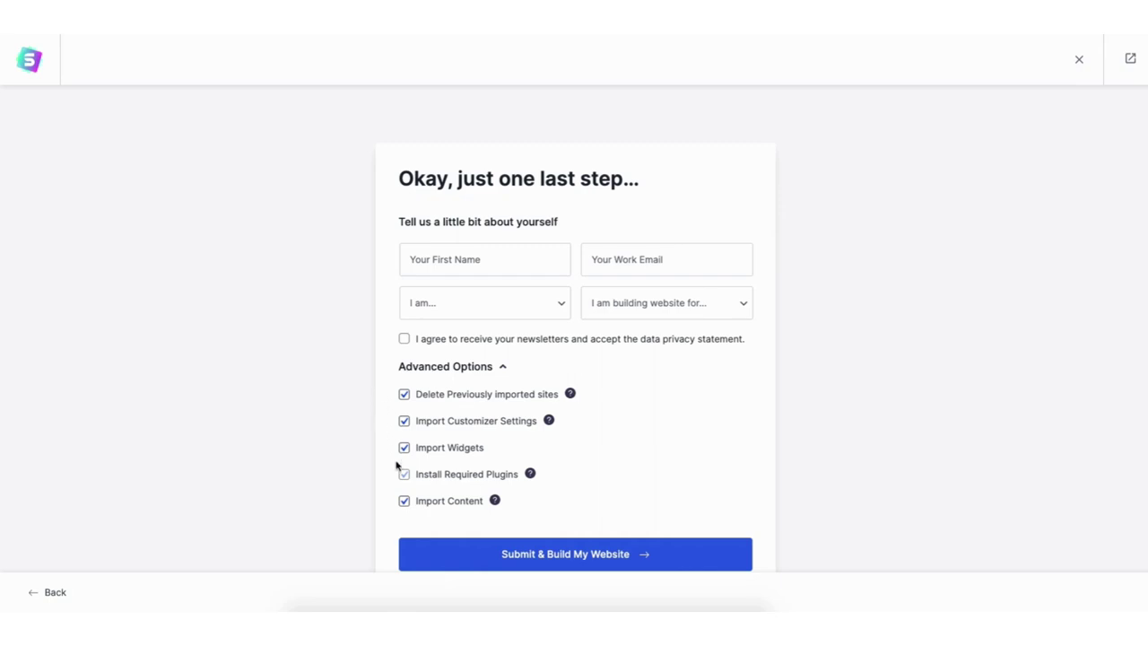
pyautogui.click(558, 556)
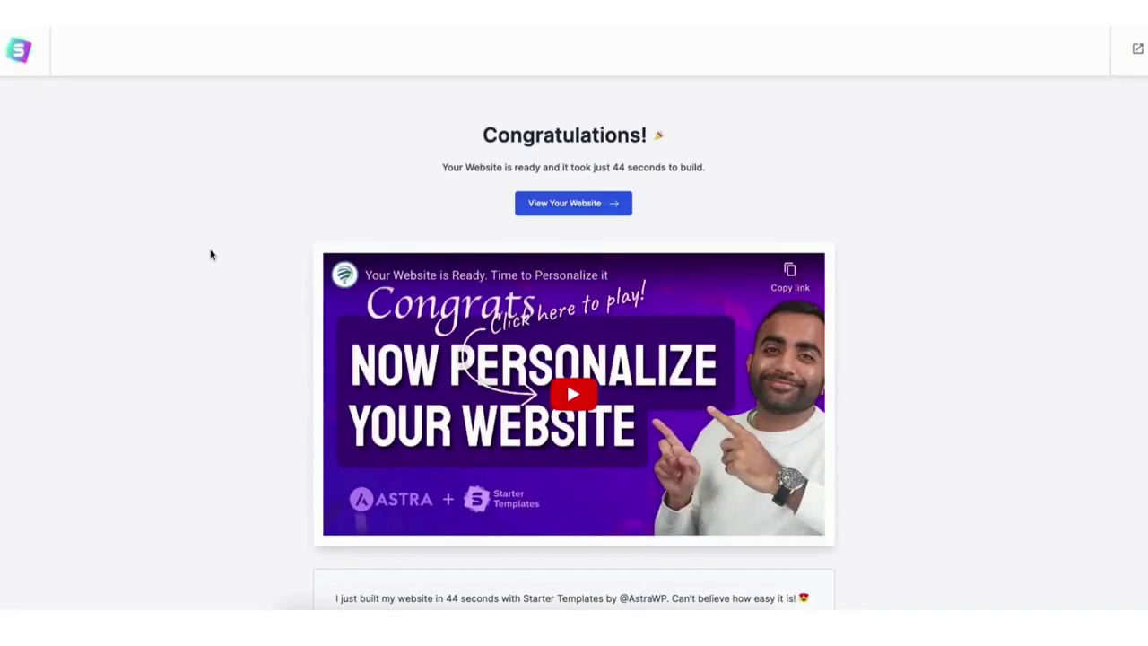
# View the newly built website and look through the sections of its Home page
pyautogui.click(537, 205)
pyautogui.scroll(-1, 574, 323)
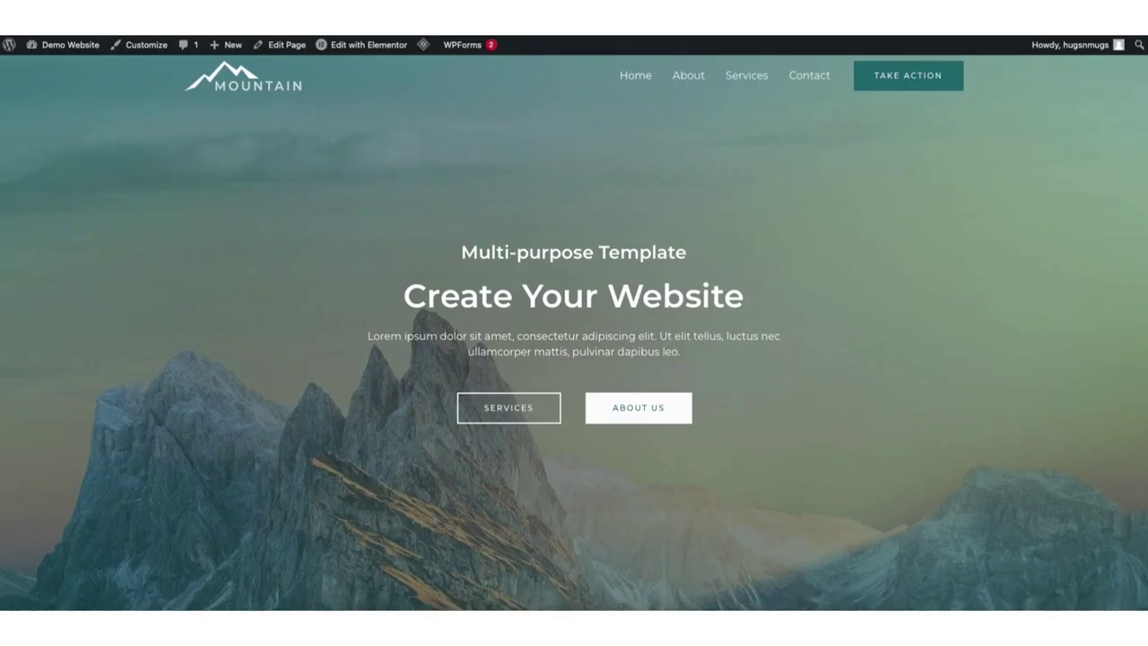
pyautogui.scroll(-3, 574, 323)
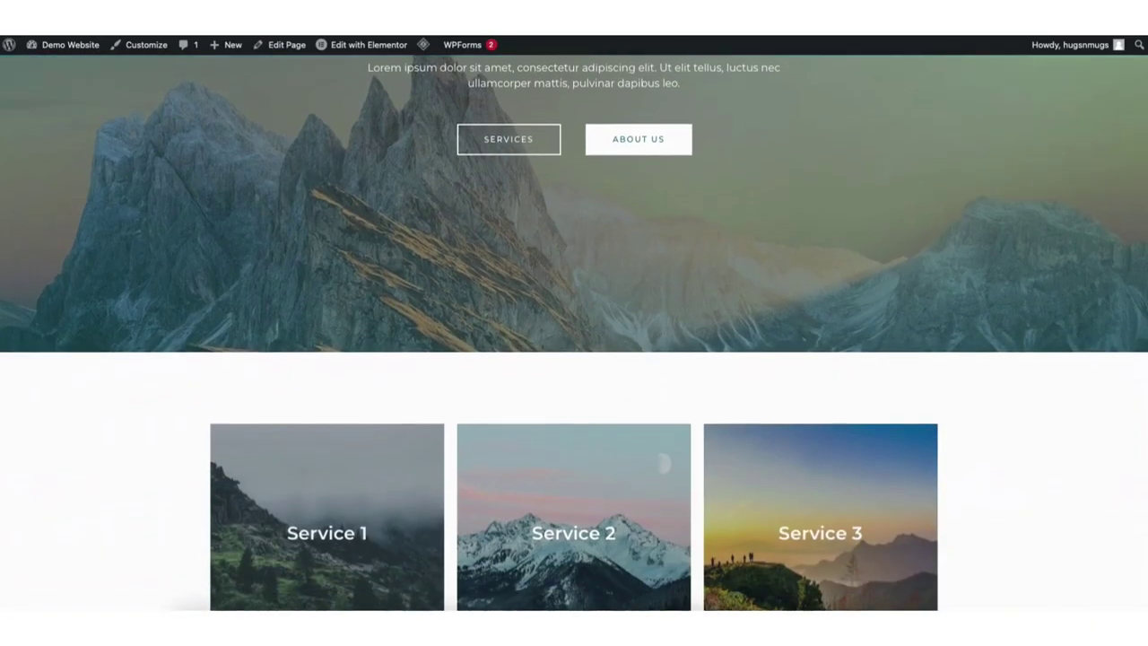
pyautogui.scroll(-3, 574, 332)
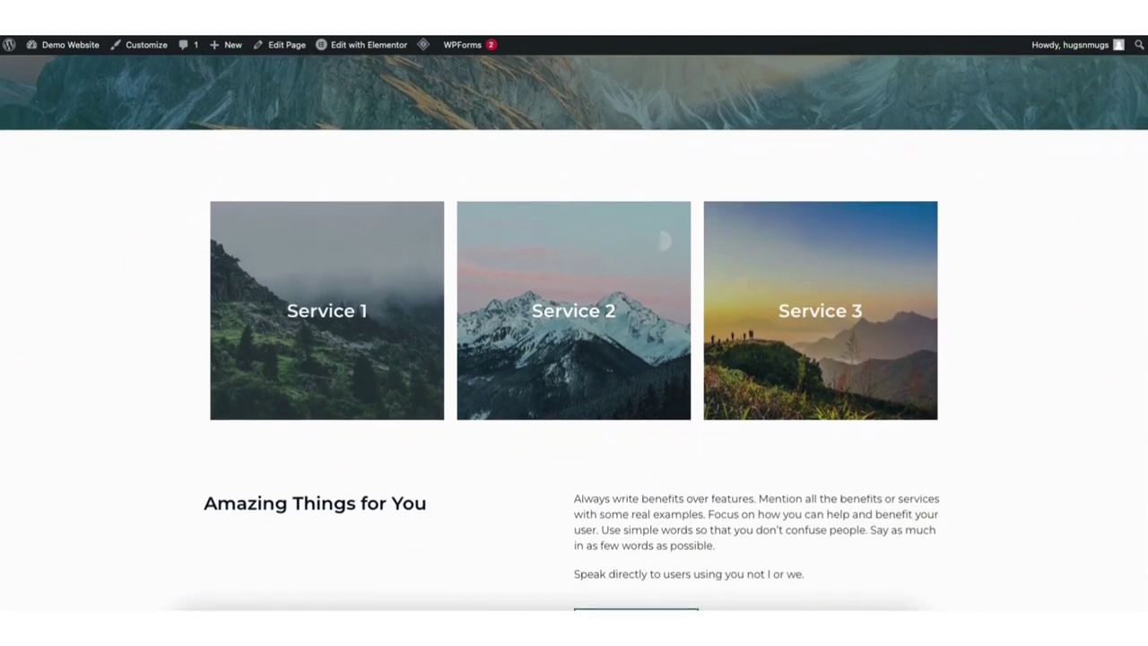
pyautogui.scroll(-4, 574, 336)
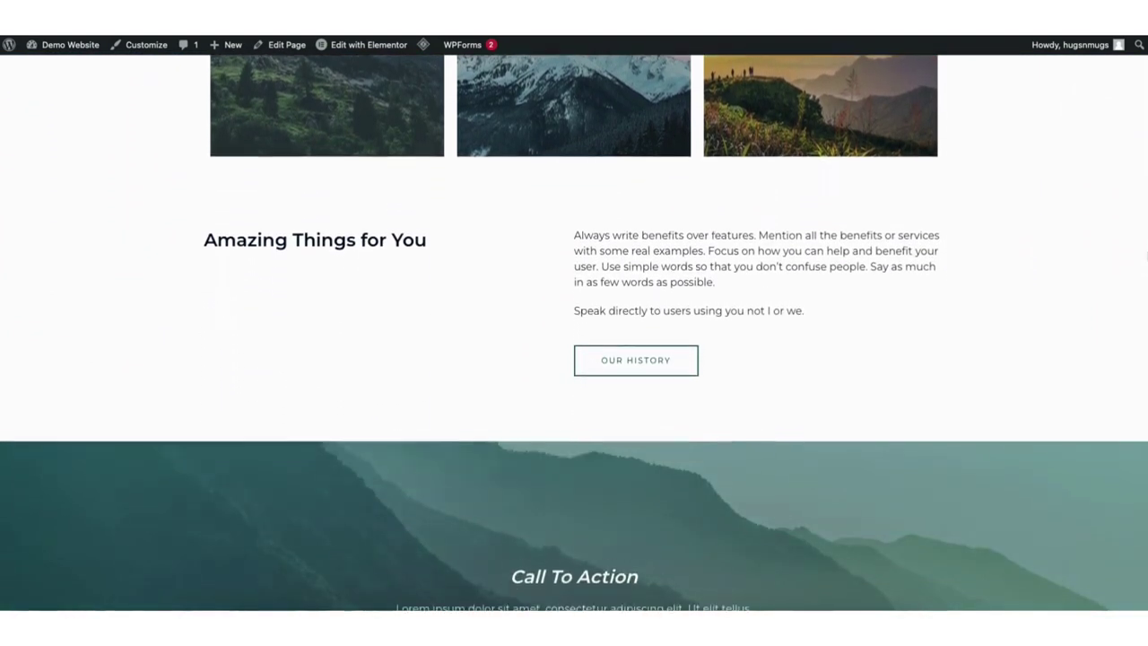
pyautogui.scroll(-4, 575, 336)
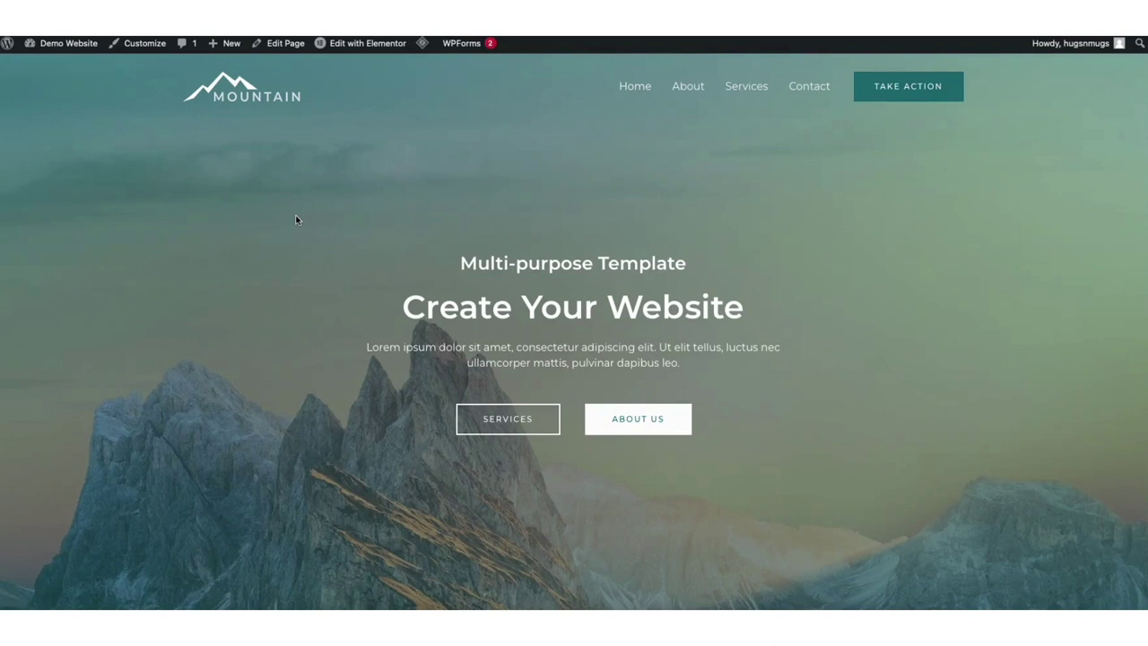
pyautogui.moveTo(67, 47)
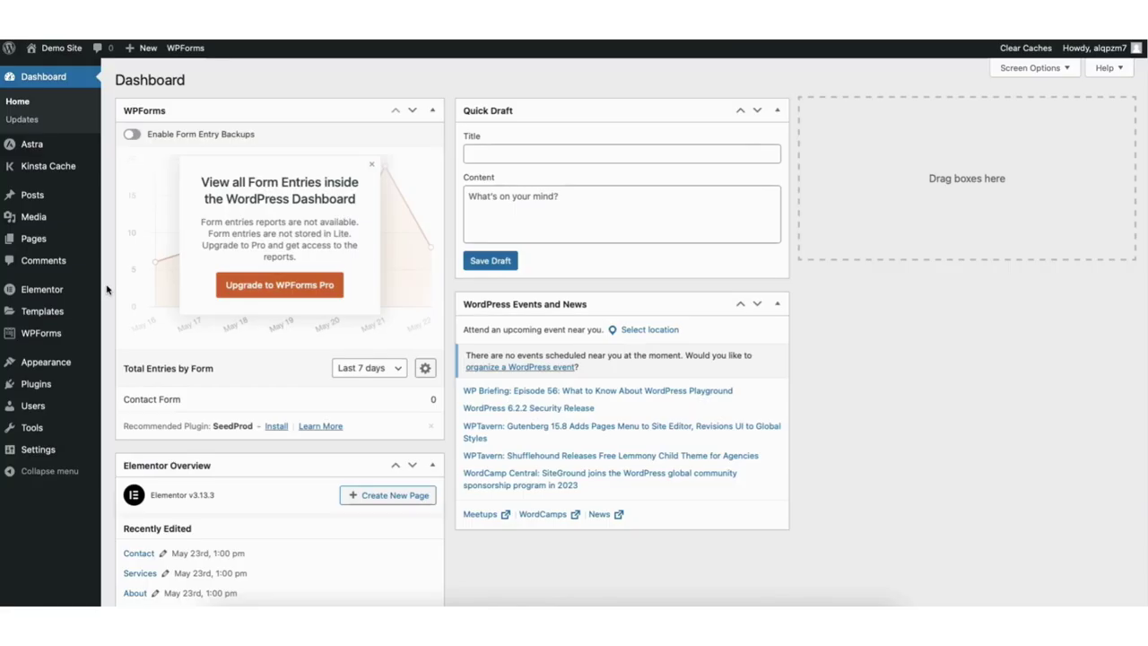
# In the Elementor settings, activate all experiments and features and save the changes
pyautogui.moveTo(37, 291)
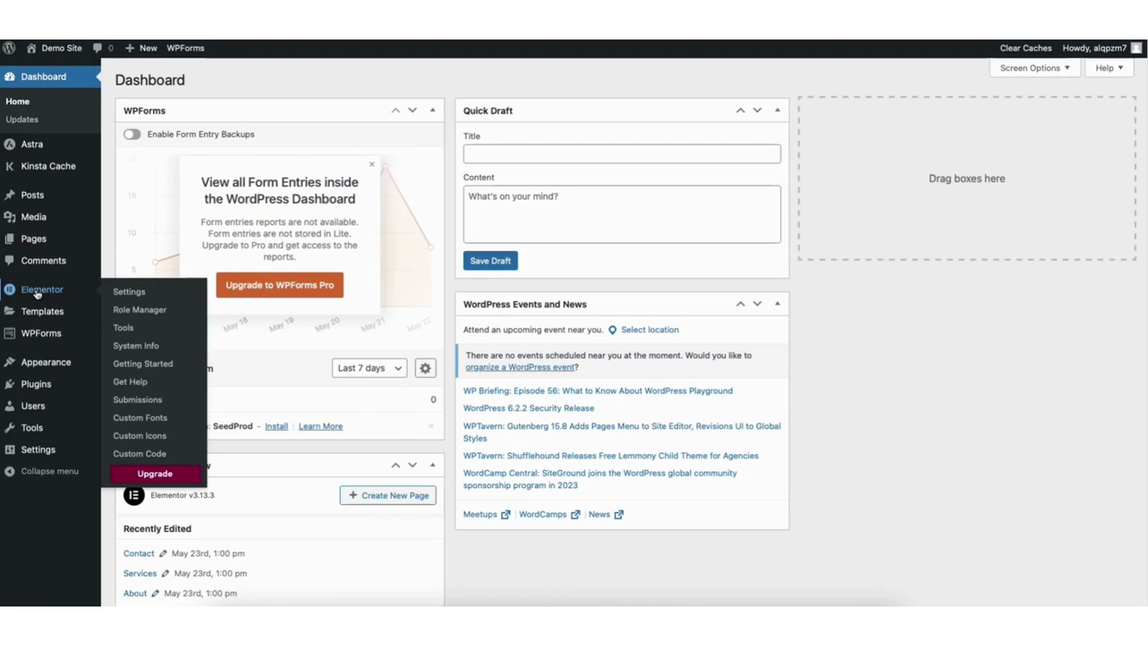
pyautogui.click(128, 292)
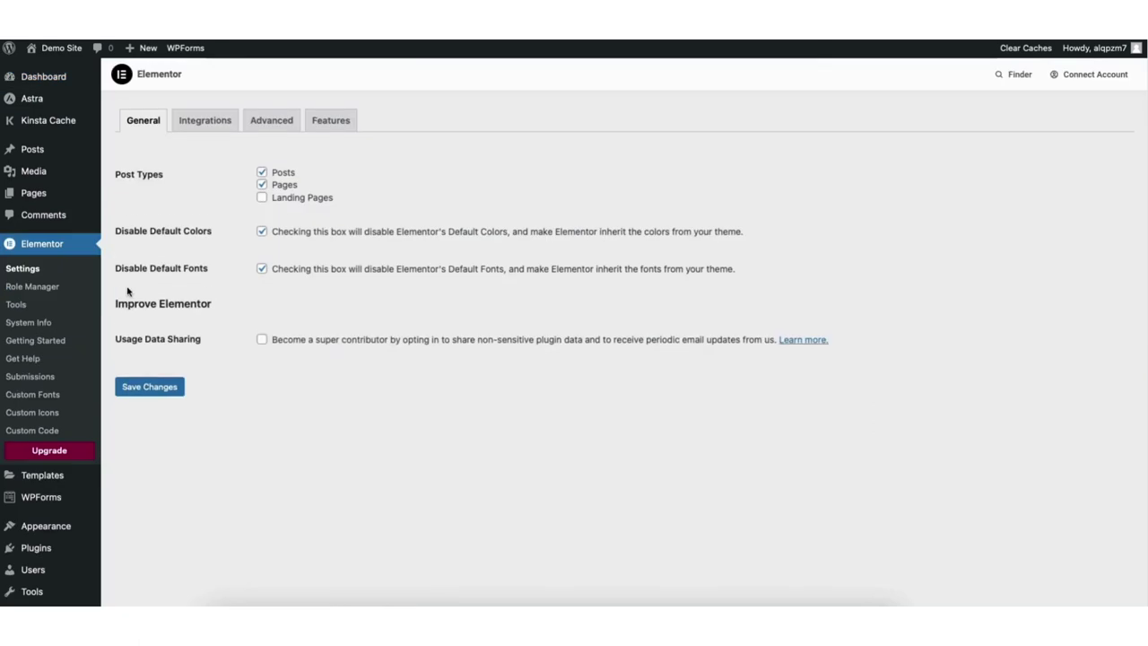
pyautogui.click(329, 121)
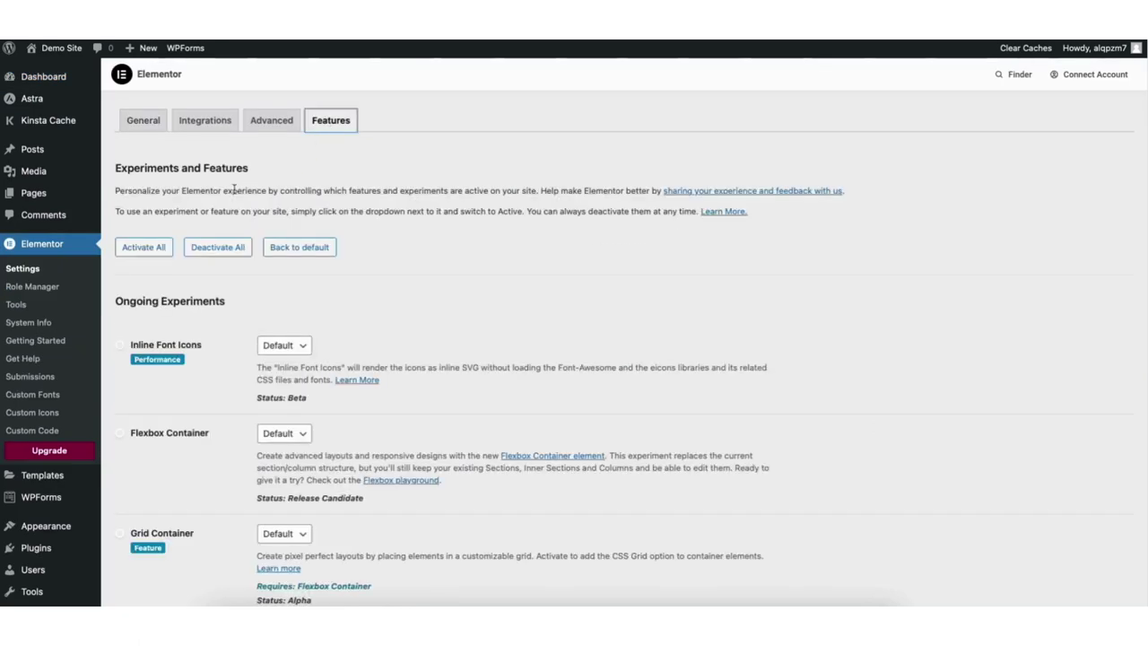
pyautogui.click(139, 249)
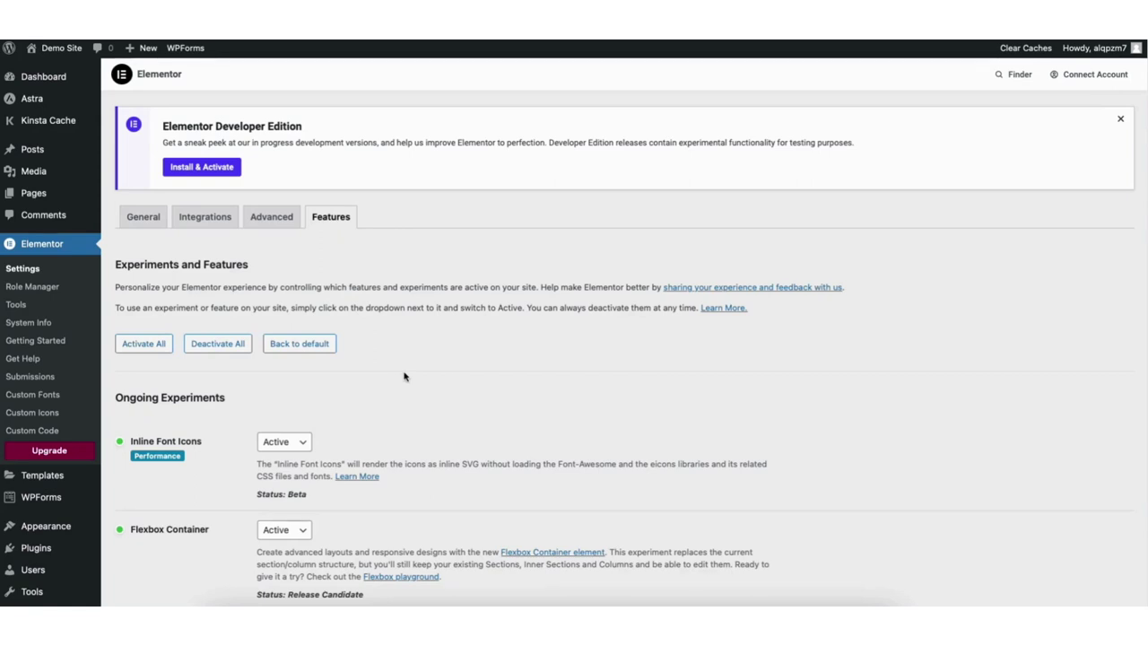
pyautogui.moveTo(1140, 148); pyautogui.dragTo(1096, 520)
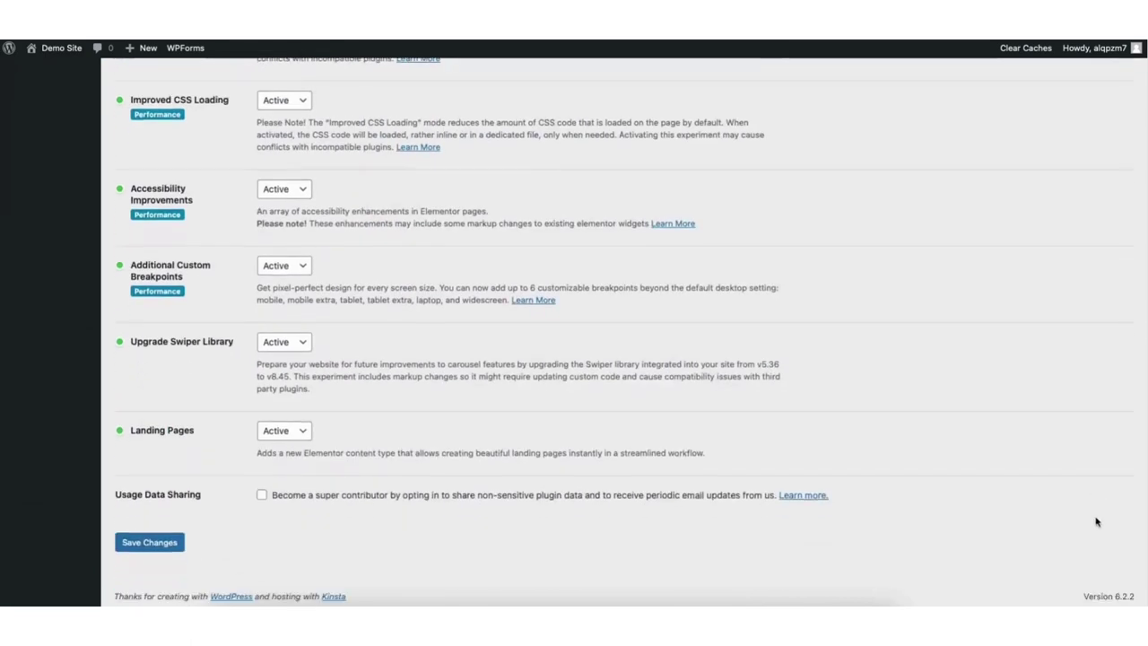
pyautogui.click(144, 547)
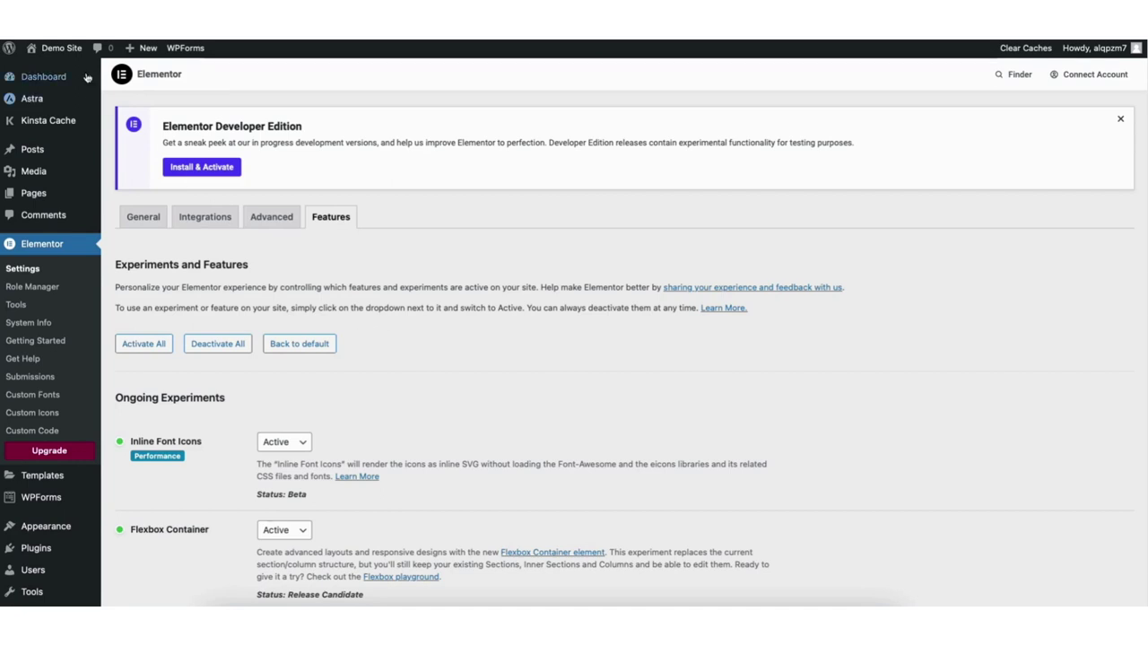
# Visit the site, edit its Home page with Elementor, and change the "CREATE YOUR WEBSITE" heading to "MY DEMO WEBSITE"
pyautogui.moveTo(64, 52)
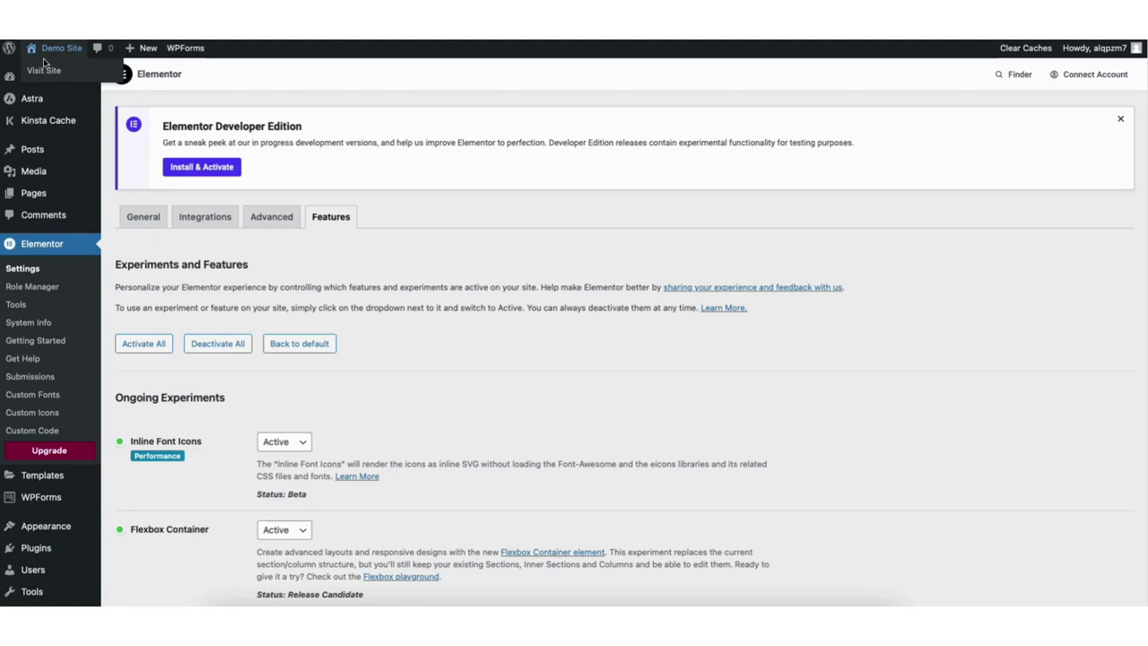
pyautogui.click(42, 74)
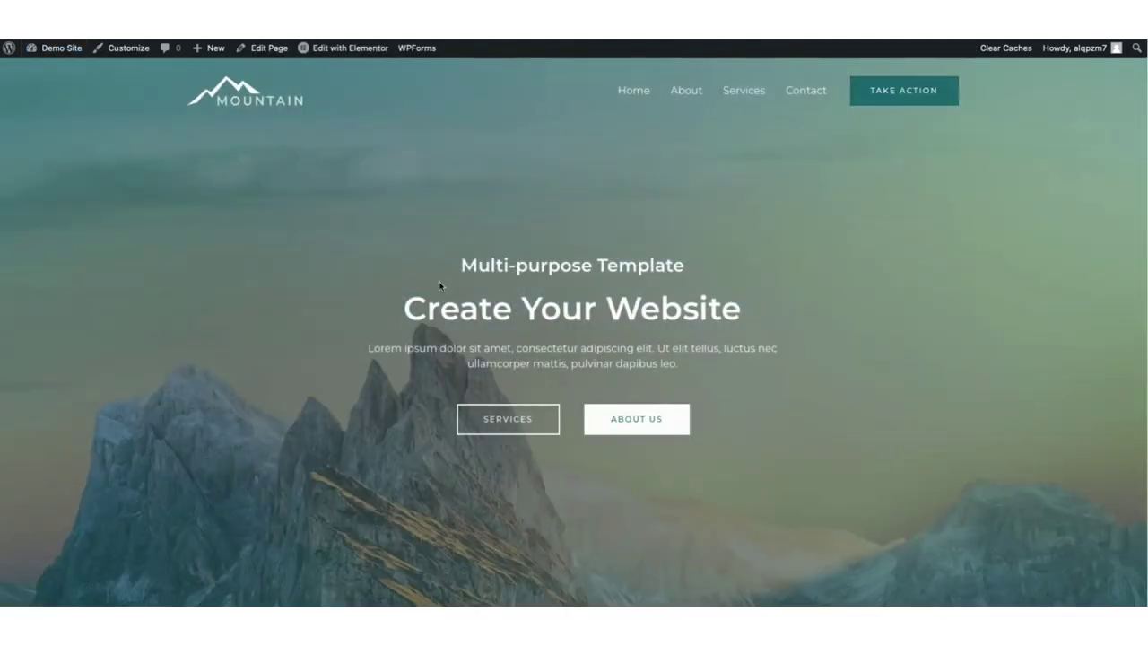
pyautogui.moveTo(341, 52)
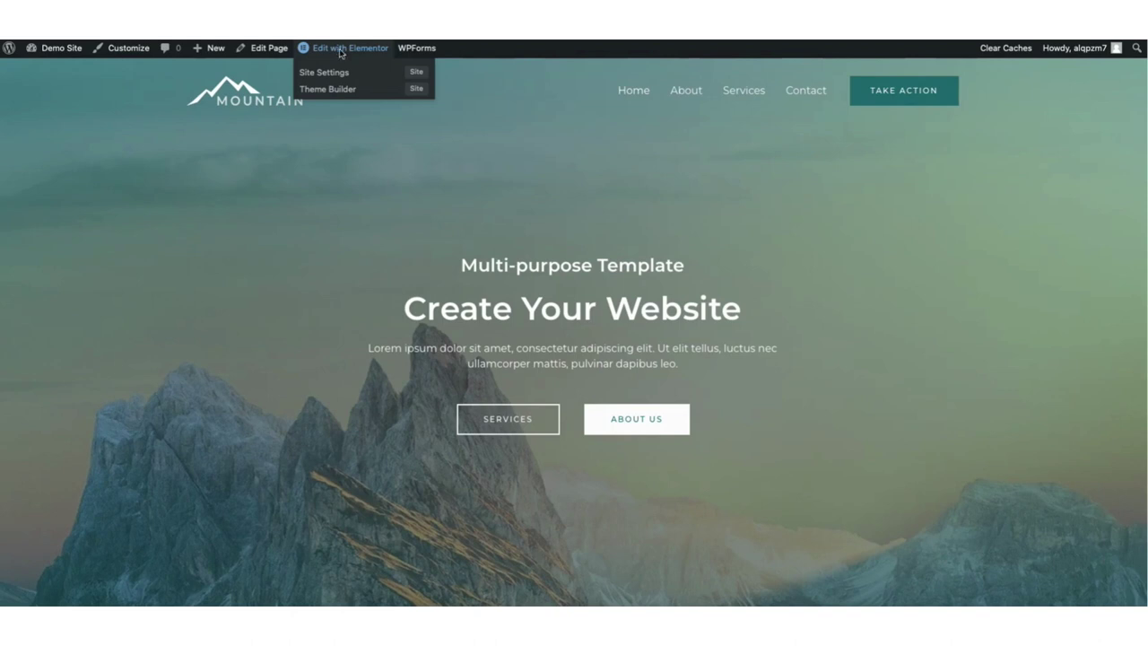
pyautogui.click(340, 52)
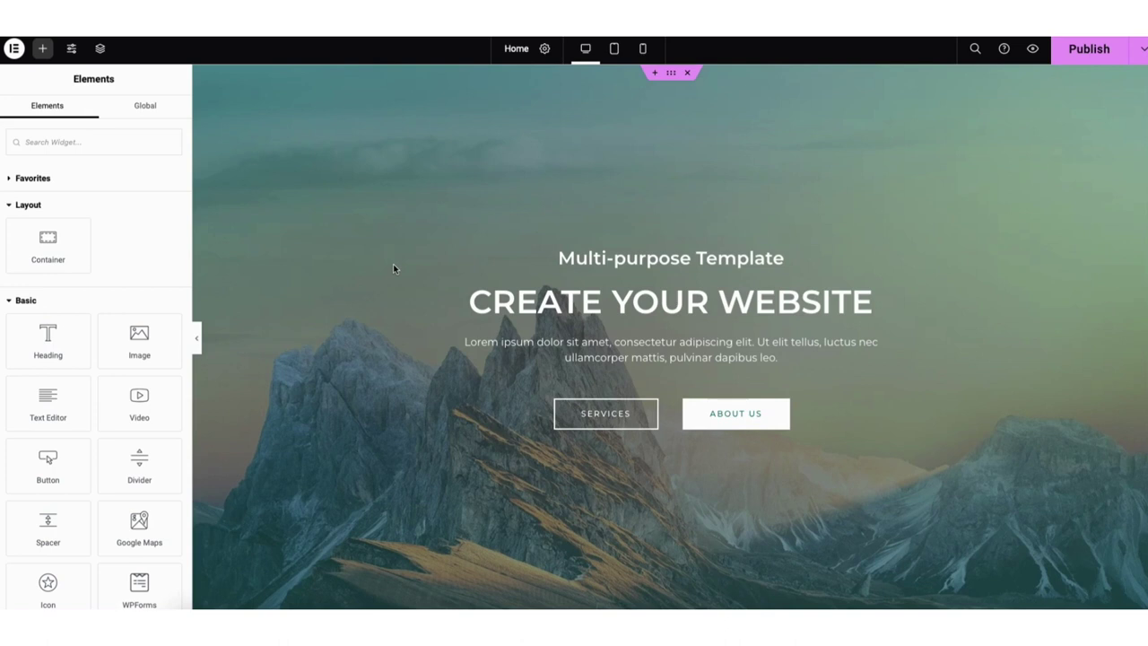
pyautogui.click(496, 305)
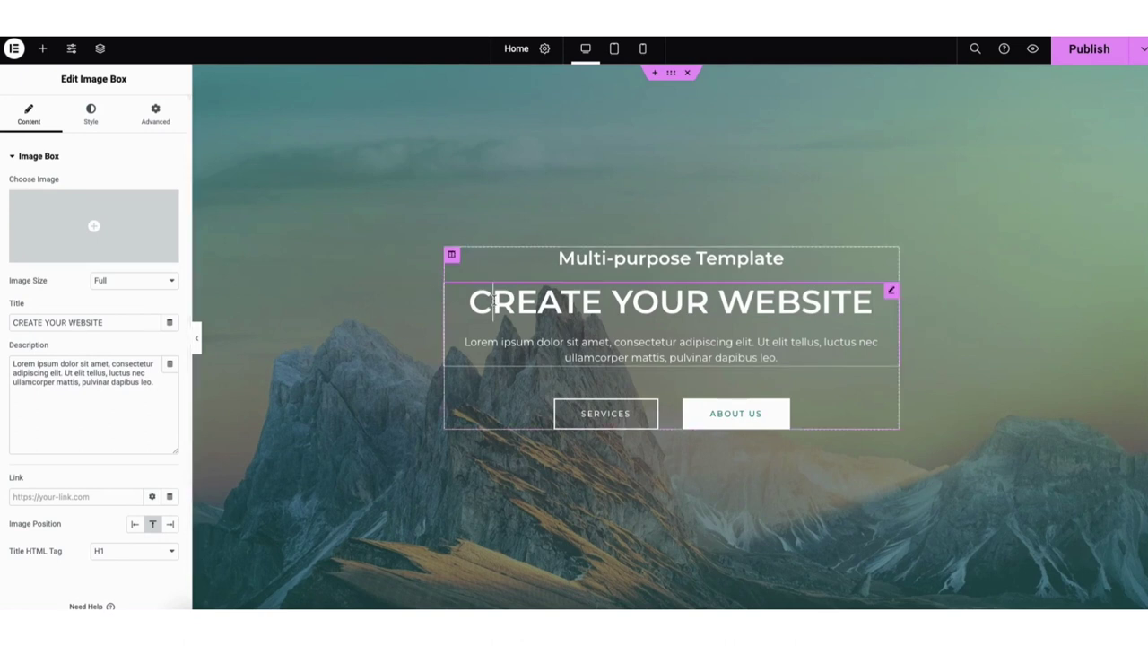
pyautogui.moveTo(469, 302); pyautogui.dragTo(870, 305)
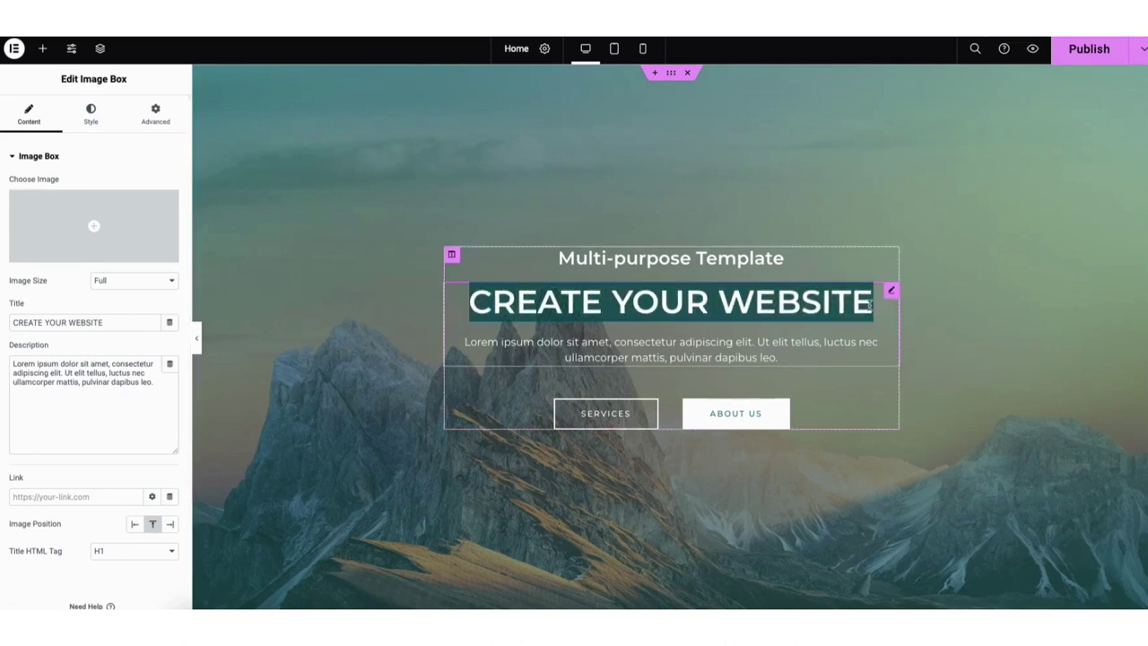
pyautogui.write('MY DEMO WEBSITE')
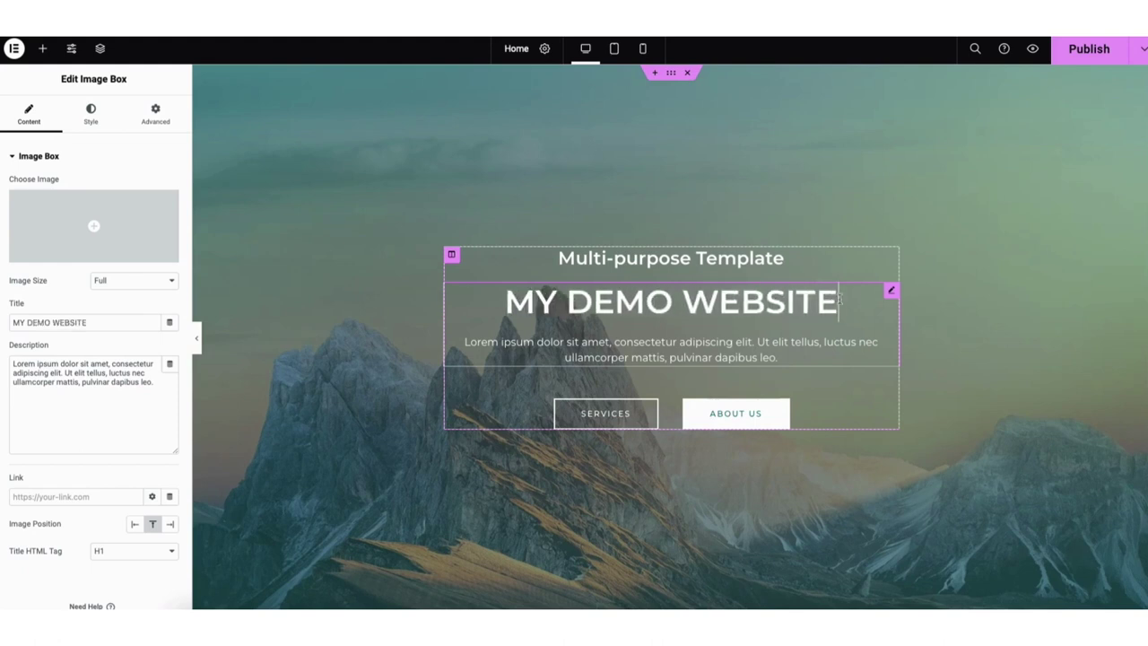
# Examine the hero section's background style settings and the media library images available for its background, leaving the image selection without choosing one
pyautogui.rightClick(391, 318)
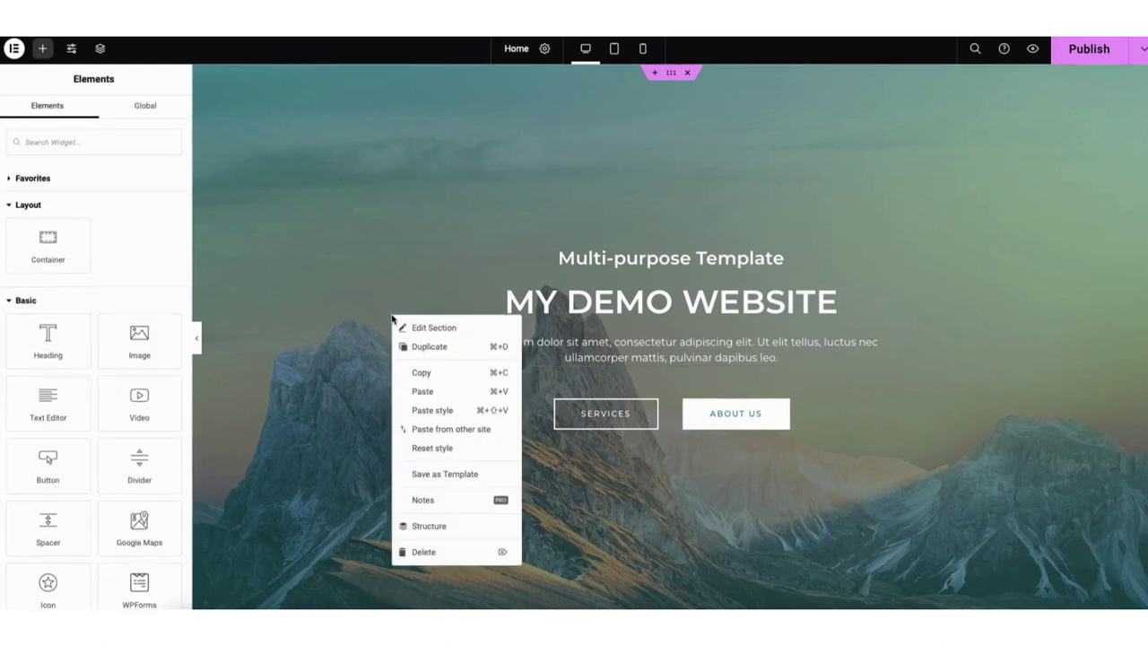
pyautogui.click(432, 327)
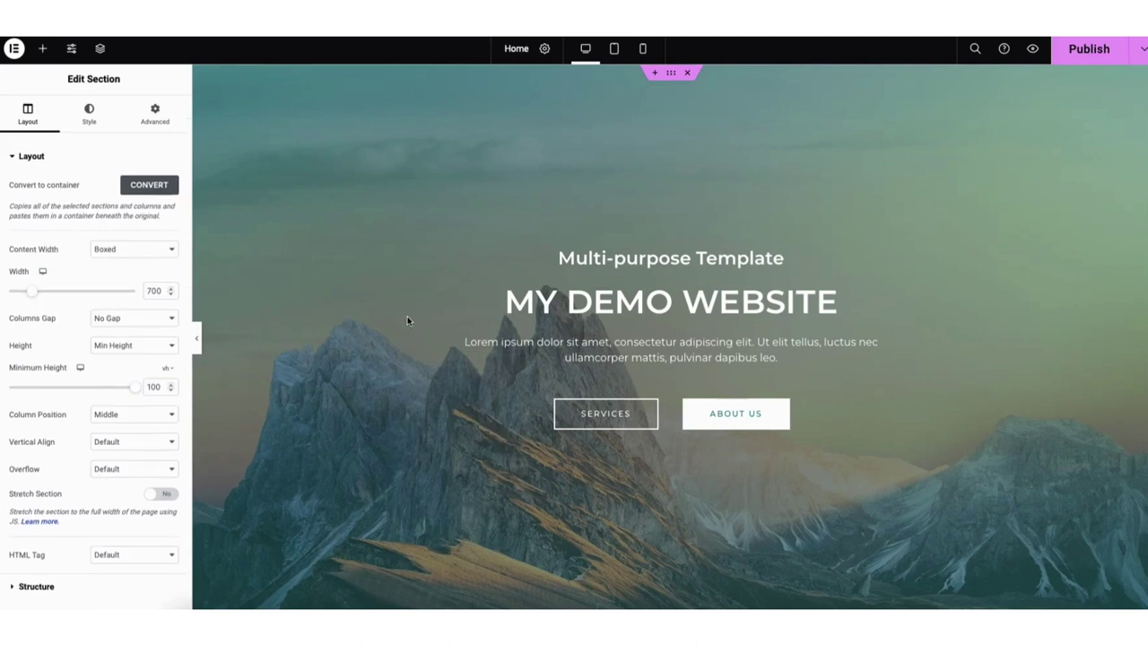
pyautogui.click(88, 114)
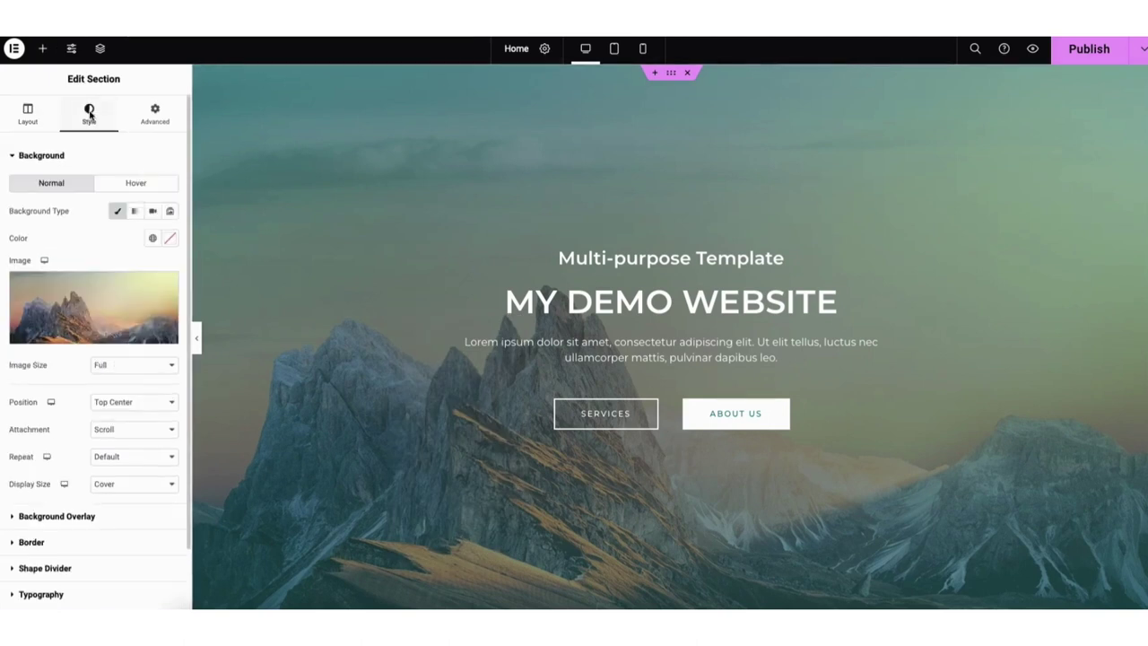
pyautogui.moveTo(122, 285)
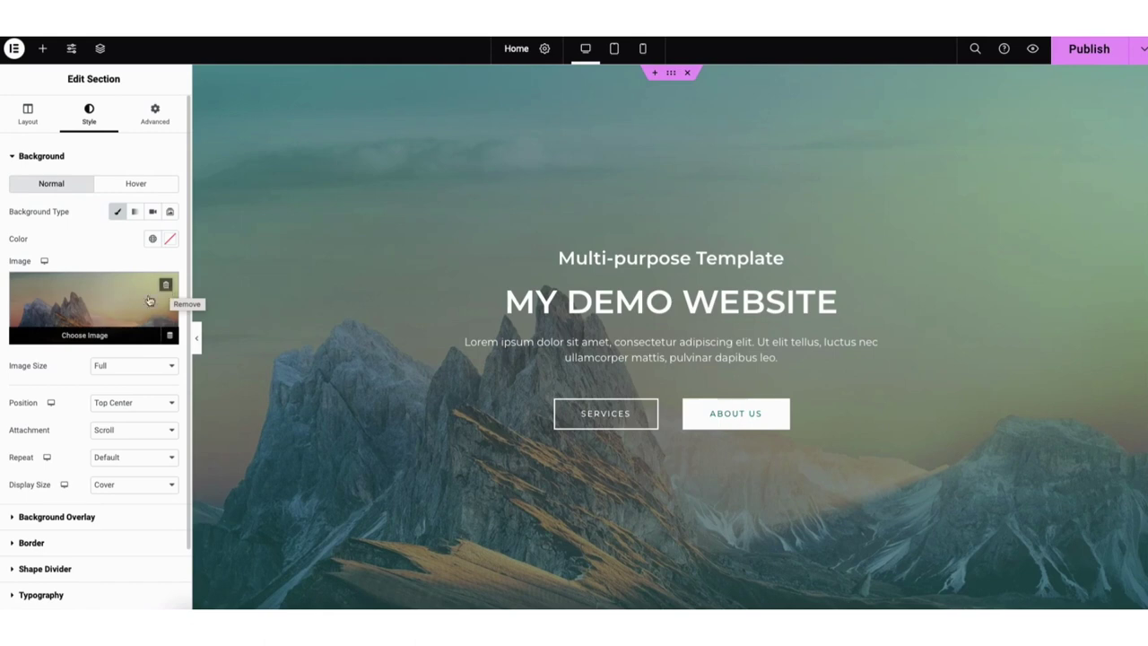
pyautogui.click(94, 336)
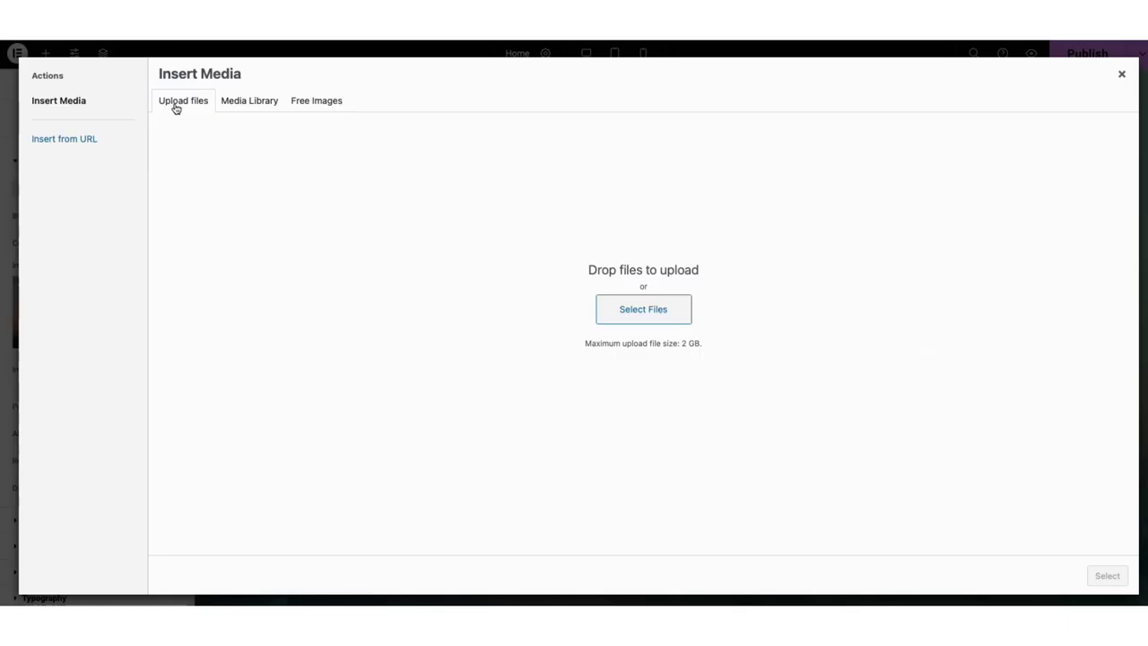
pyautogui.click(239, 105)
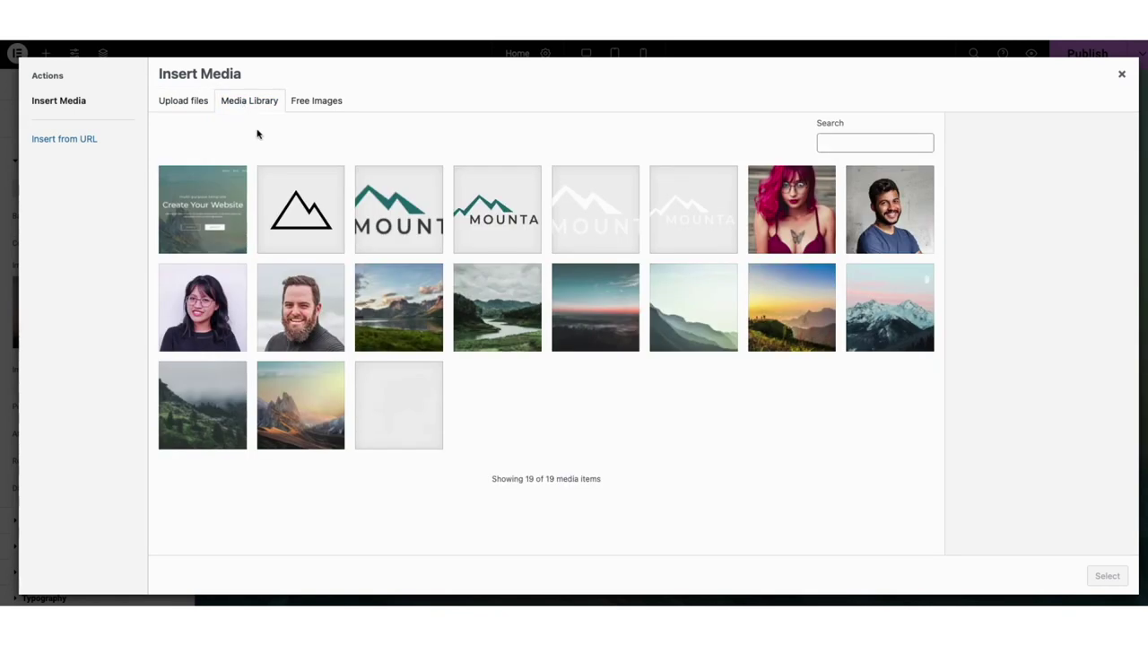
pyautogui.click(1123, 76)
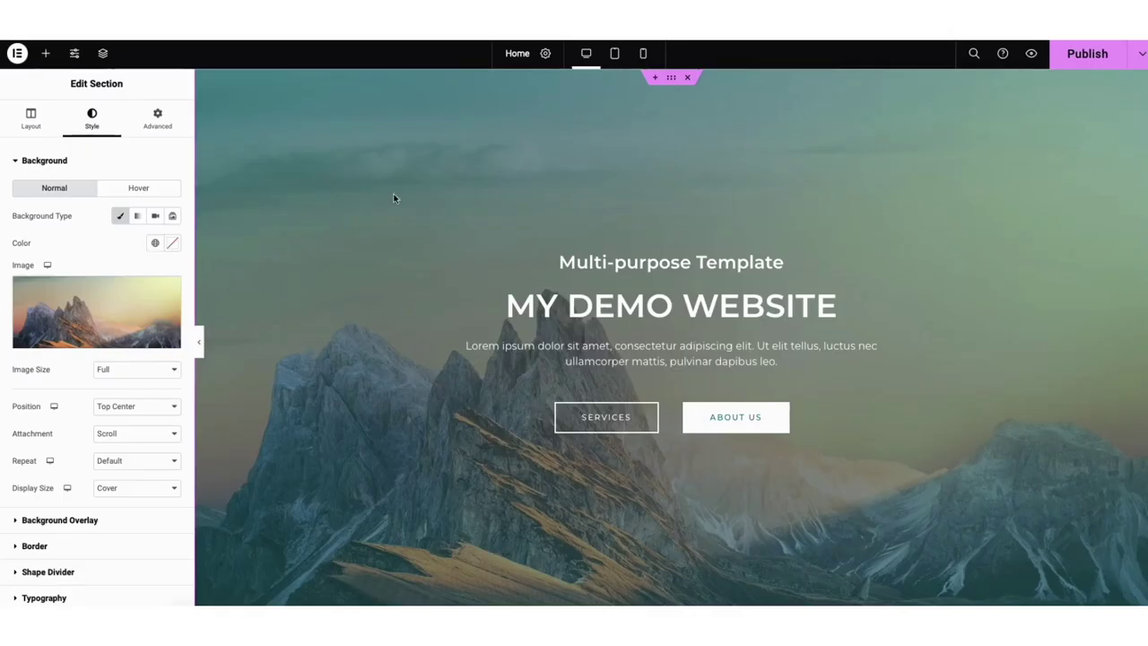
# Add a Text Editor widget between the "Amazing Things for You" paragraph and the Click Here button, and delete it
pyautogui.click(47, 55)
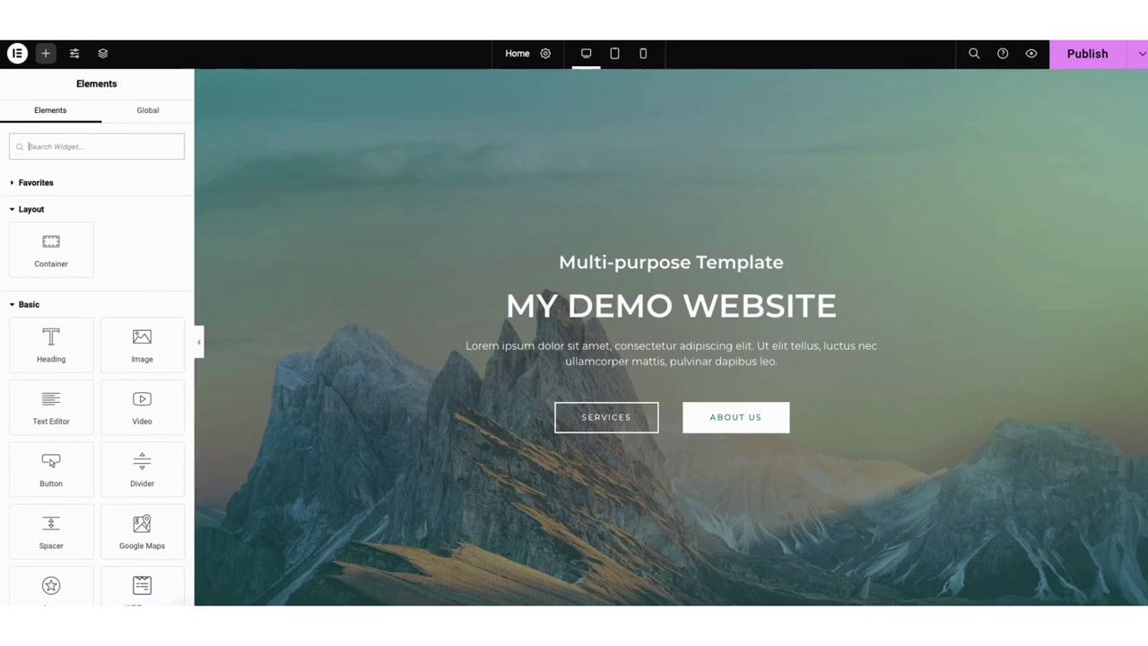
pyautogui.scroll(-8, 548, 337)
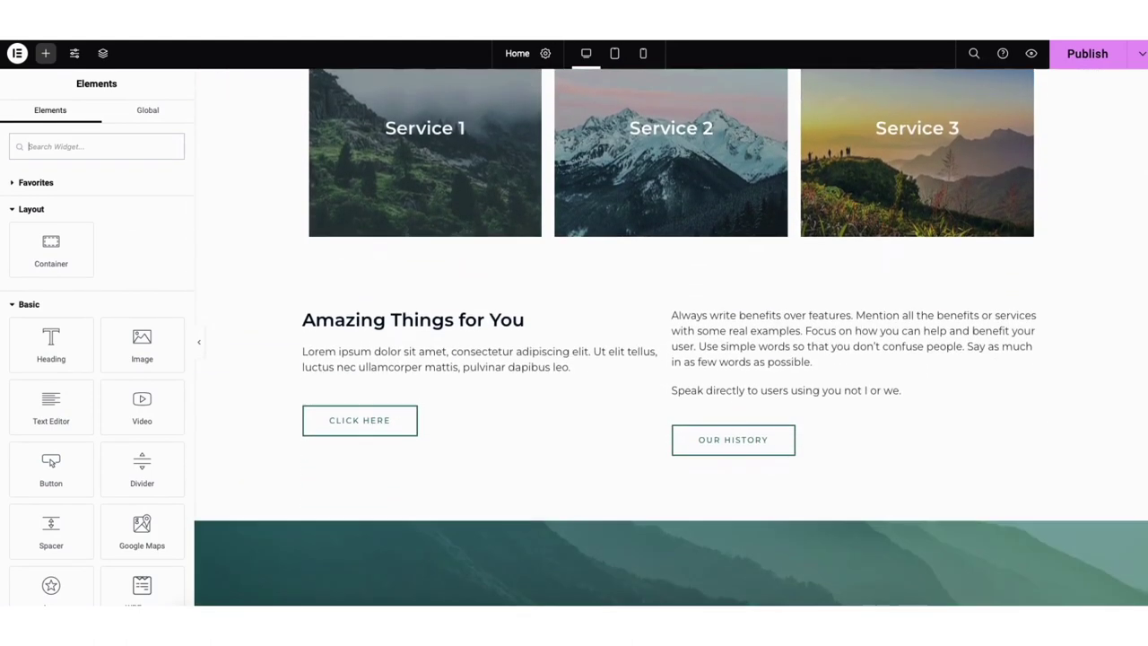
pyautogui.moveTo(50, 410); pyautogui.dragTo(409, 381)
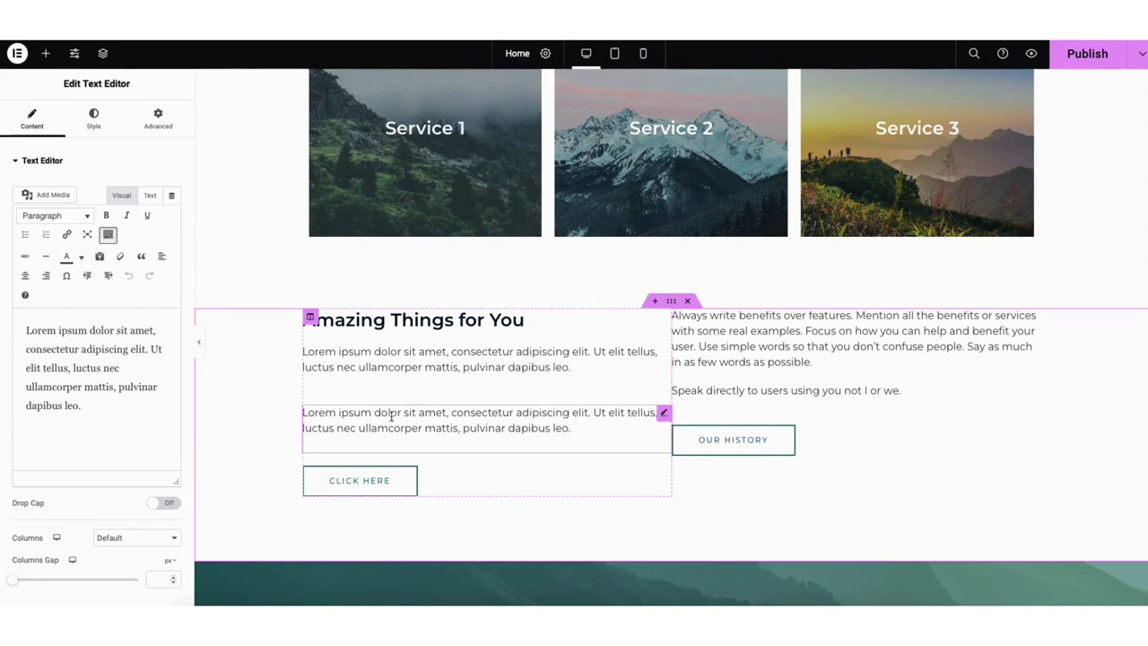
pyautogui.rightClick(392, 418)
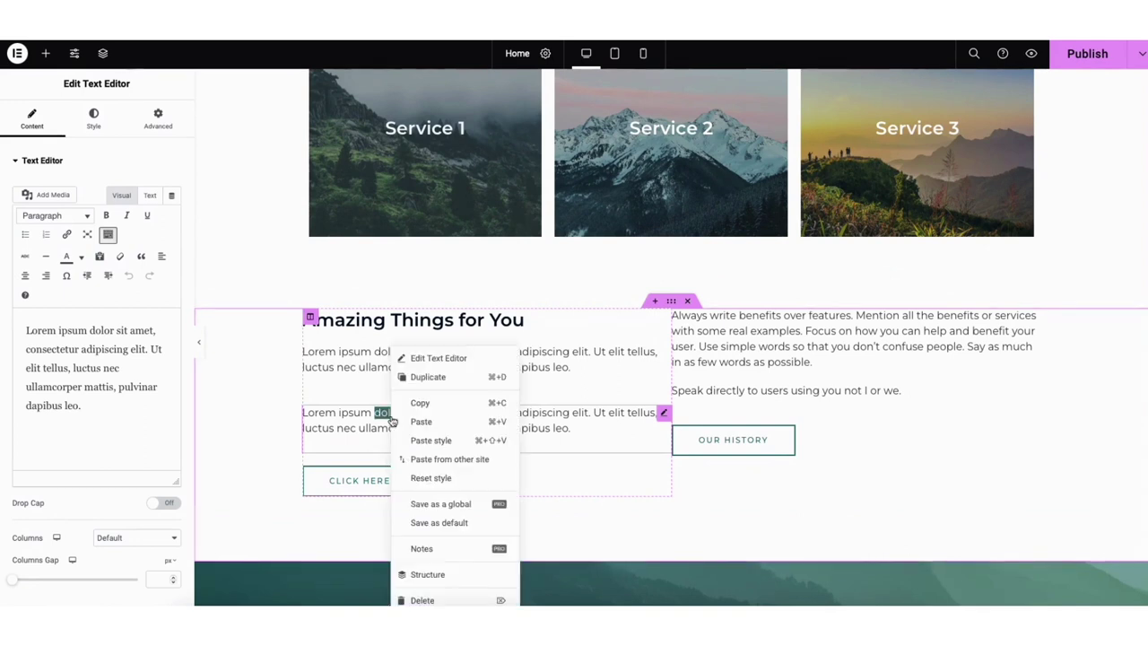
pyautogui.click(420, 601)
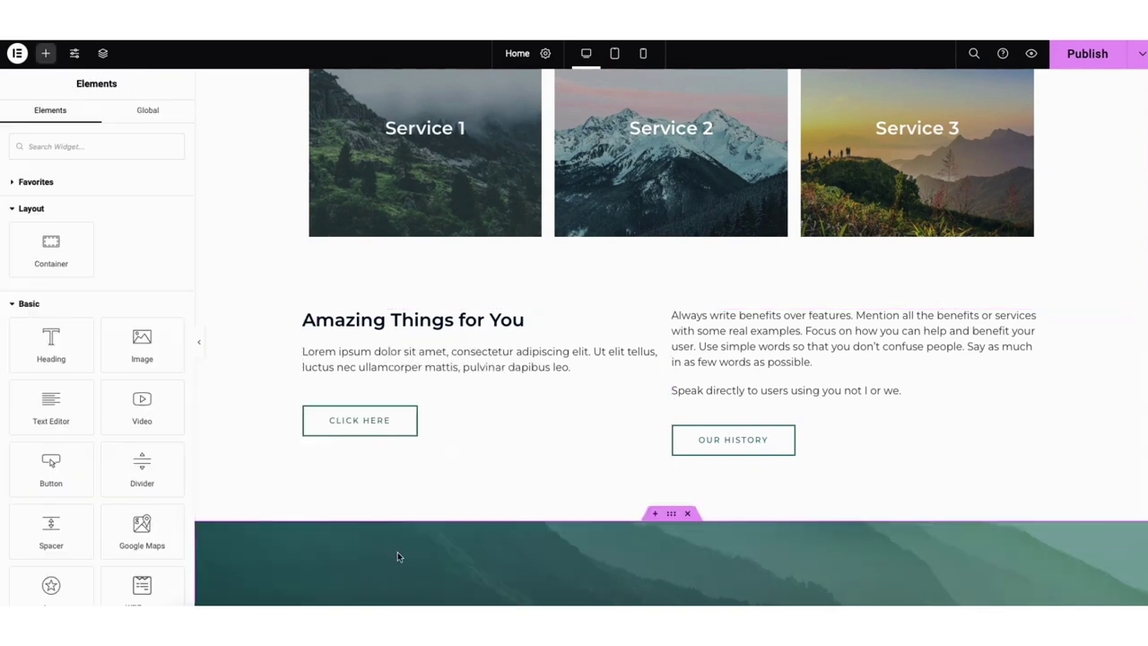
# Duplicate the paragraph under "Amazing Things for You" and insert a new Text Editor widget between the two copies
pyautogui.rightClick(448, 362)
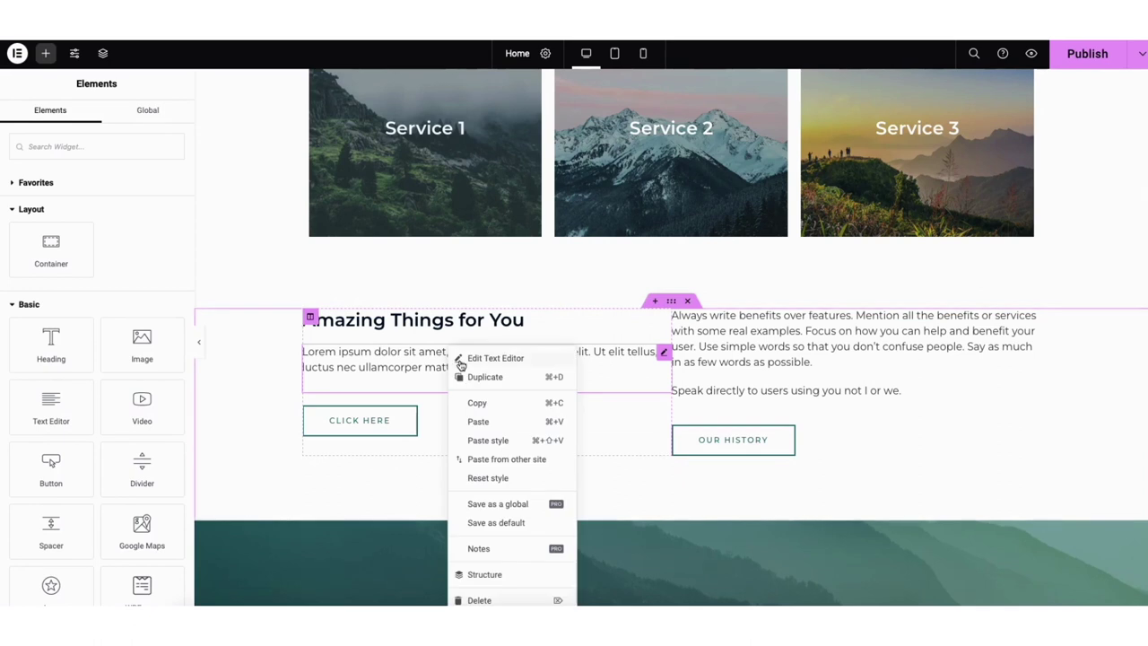
pyautogui.click(474, 375)
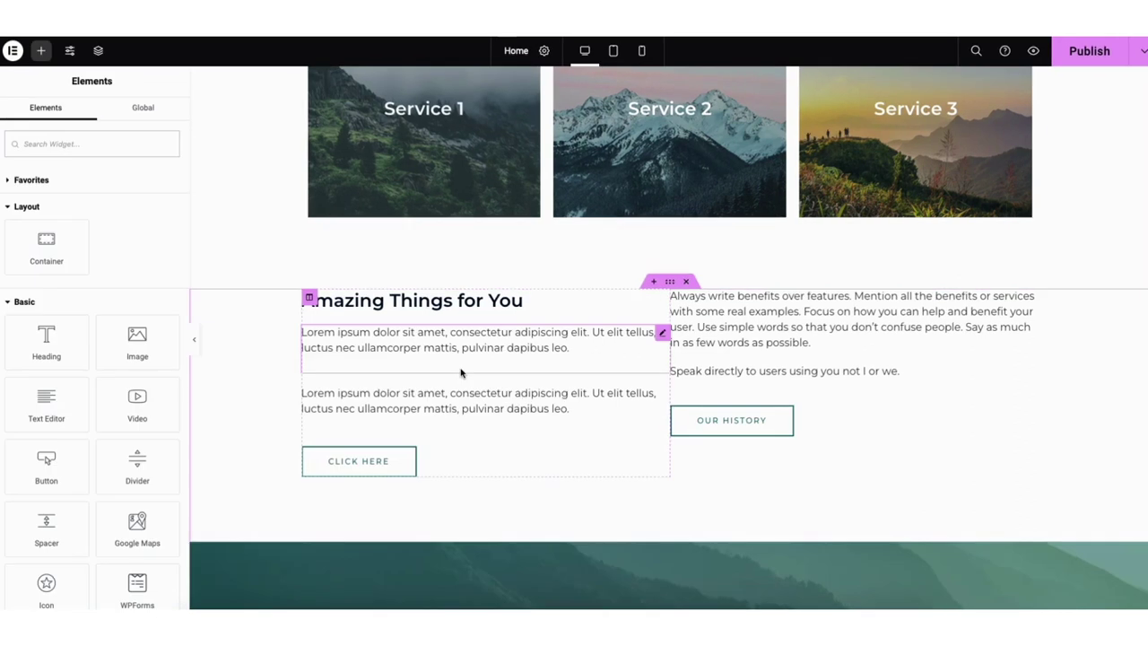
pyautogui.moveTo(328, 454); pyautogui.dragTo(373, 431)
pyautogui.click(40, 51)
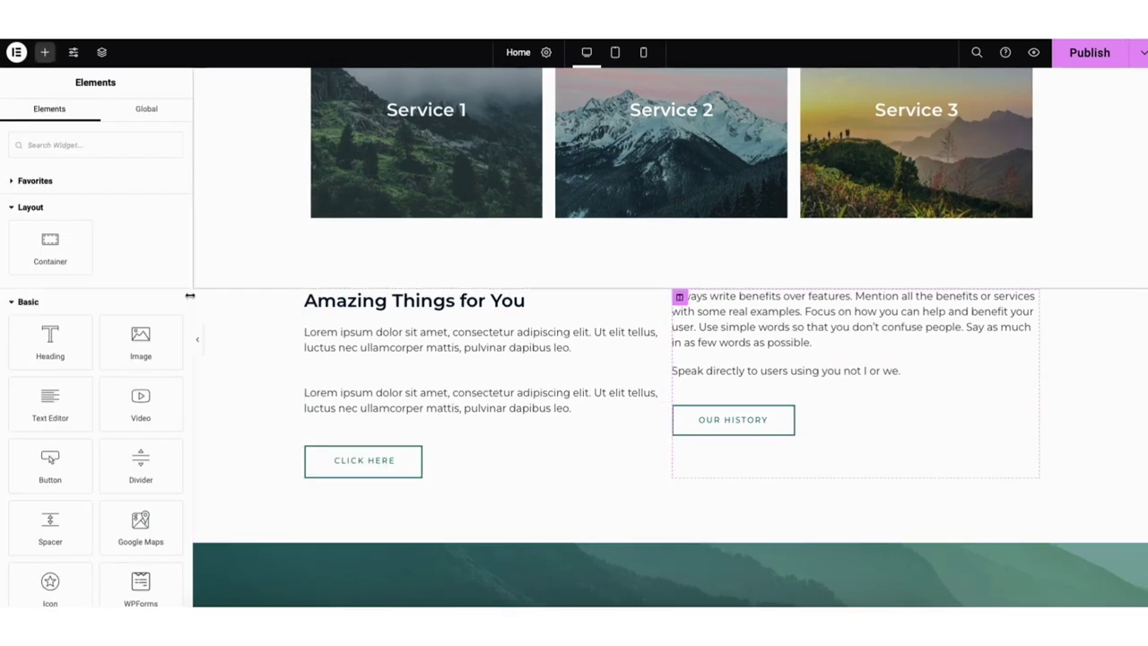
pyautogui.moveTo(46, 410); pyautogui.dragTo(384, 400)
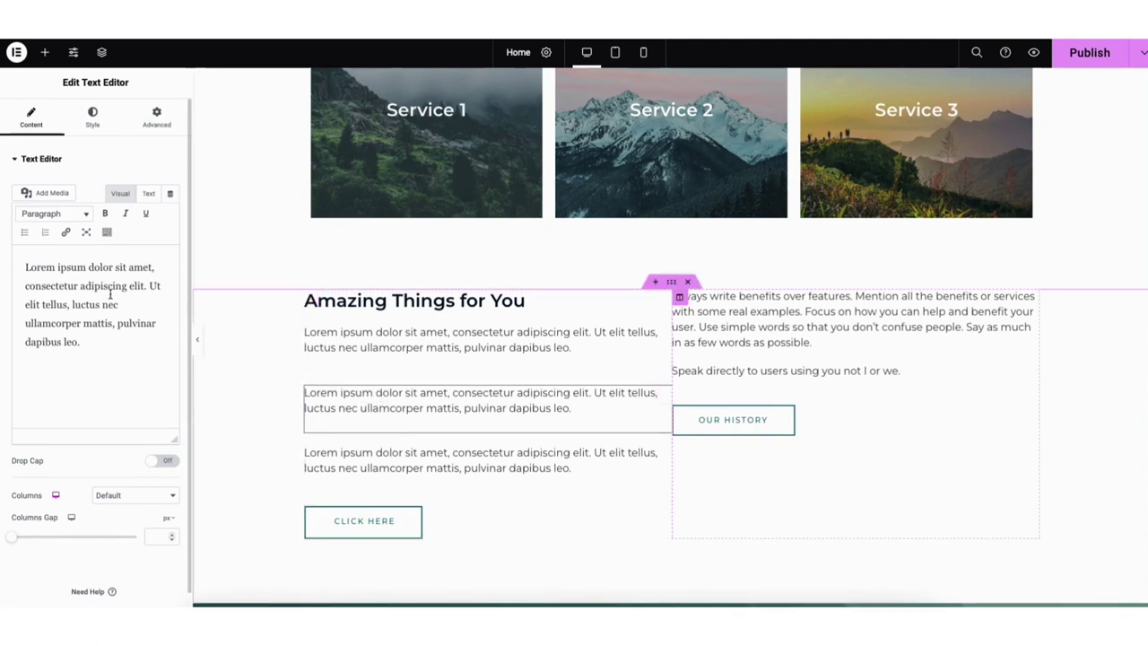
# Examine the new text block's link options, additional formatting tools and text color palette without applying any of them
pyautogui.click(67, 234)
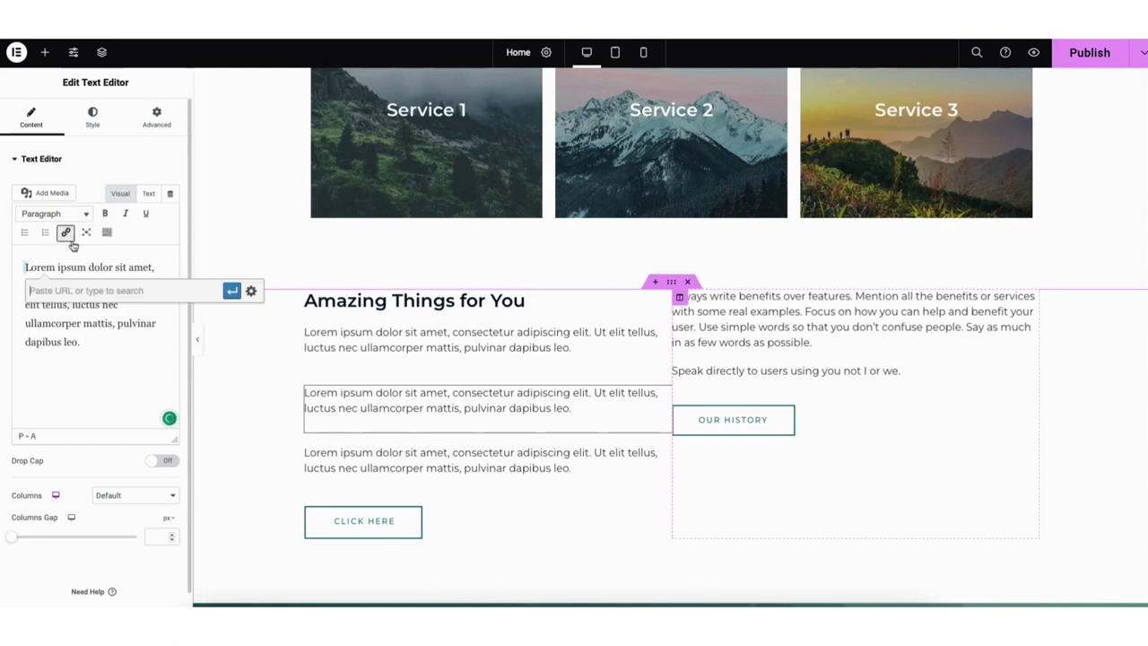
pyautogui.click(251, 291)
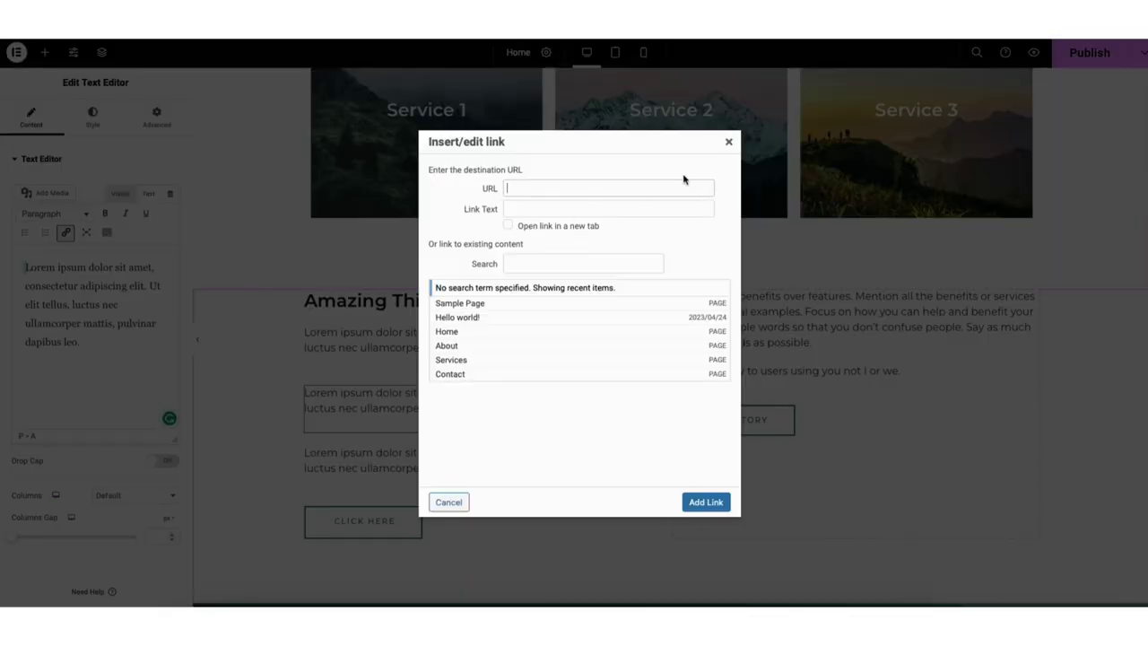
pyautogui.click(729, 142)
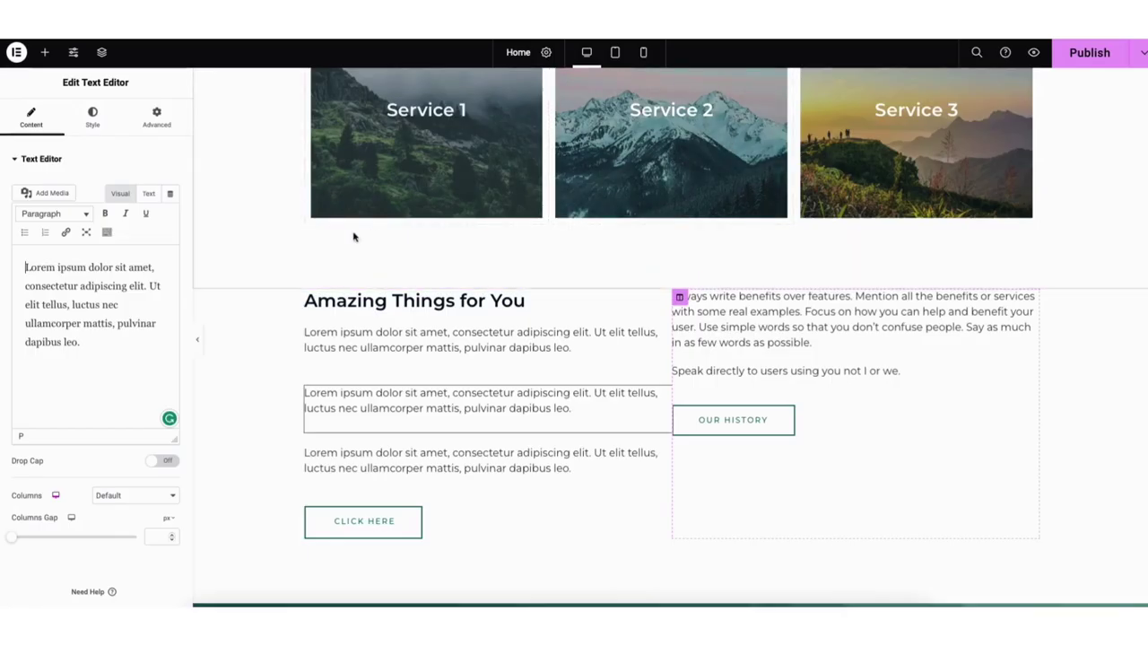
pyautogui.click(107, 232)
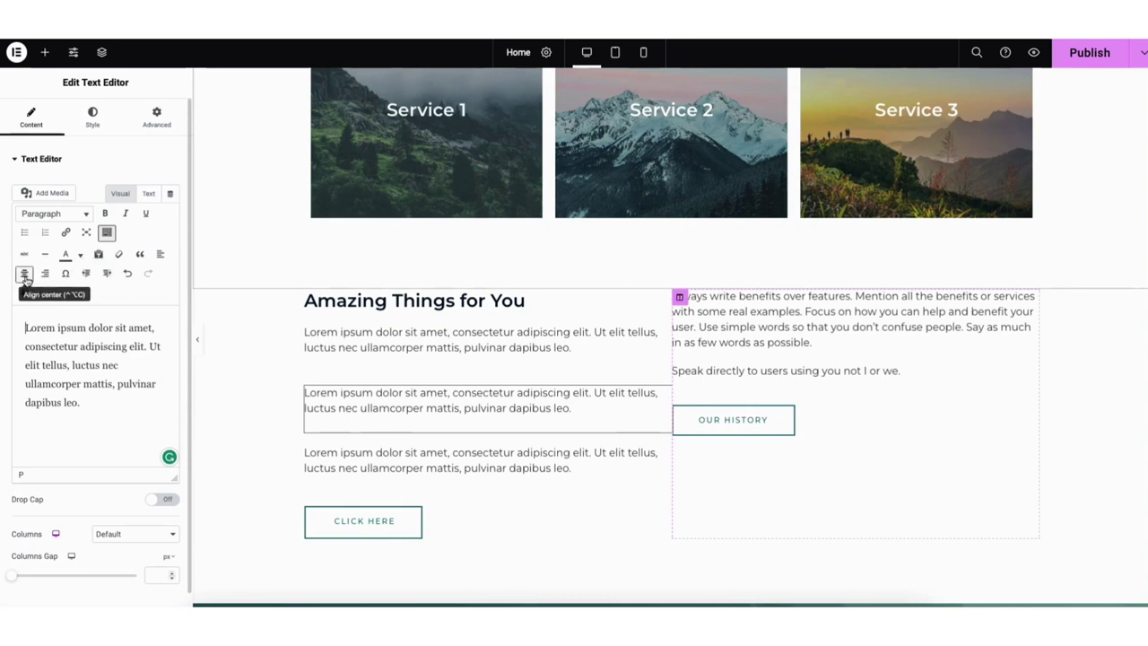
pyautogui.click(80, 256)
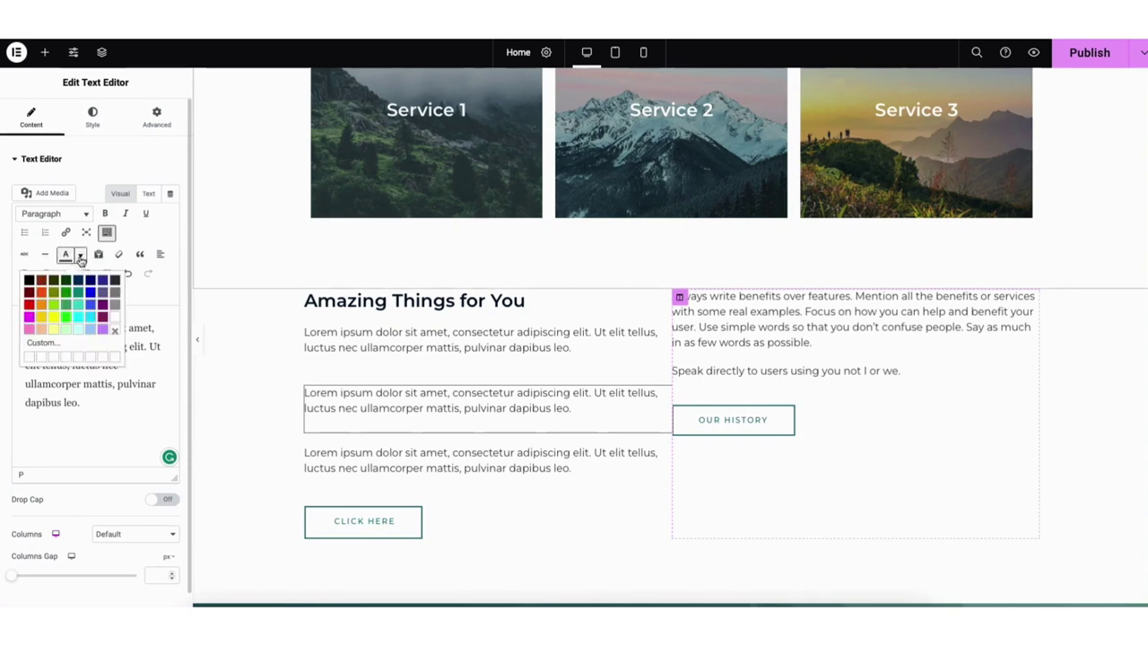
pyautogui.click(80, 256)
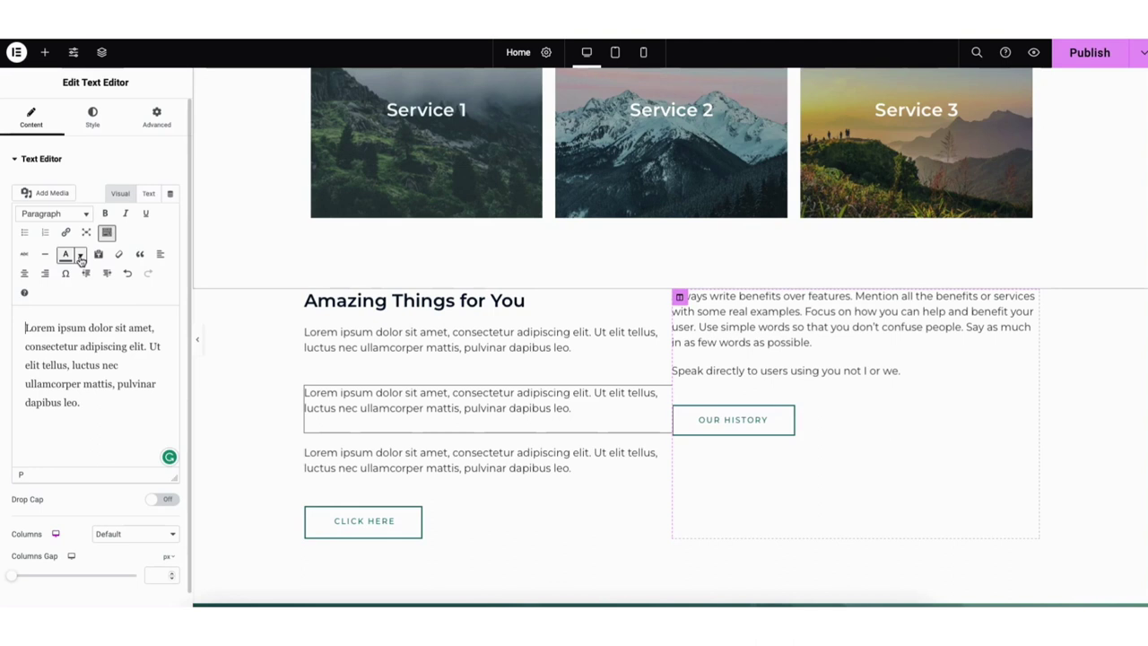
# Examine the new text block's typography settings and browse the available font families without choosing one
pyautogui.click(127, 274)
pyautogui.click(147, 276)
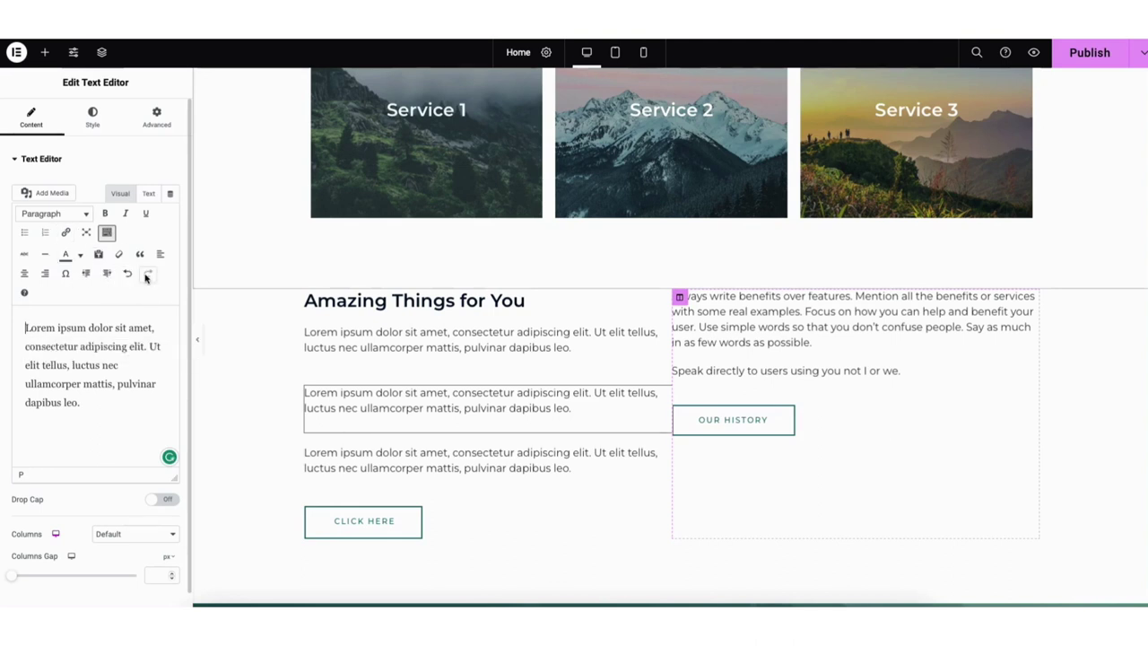
pyautogui.click(93, 118)
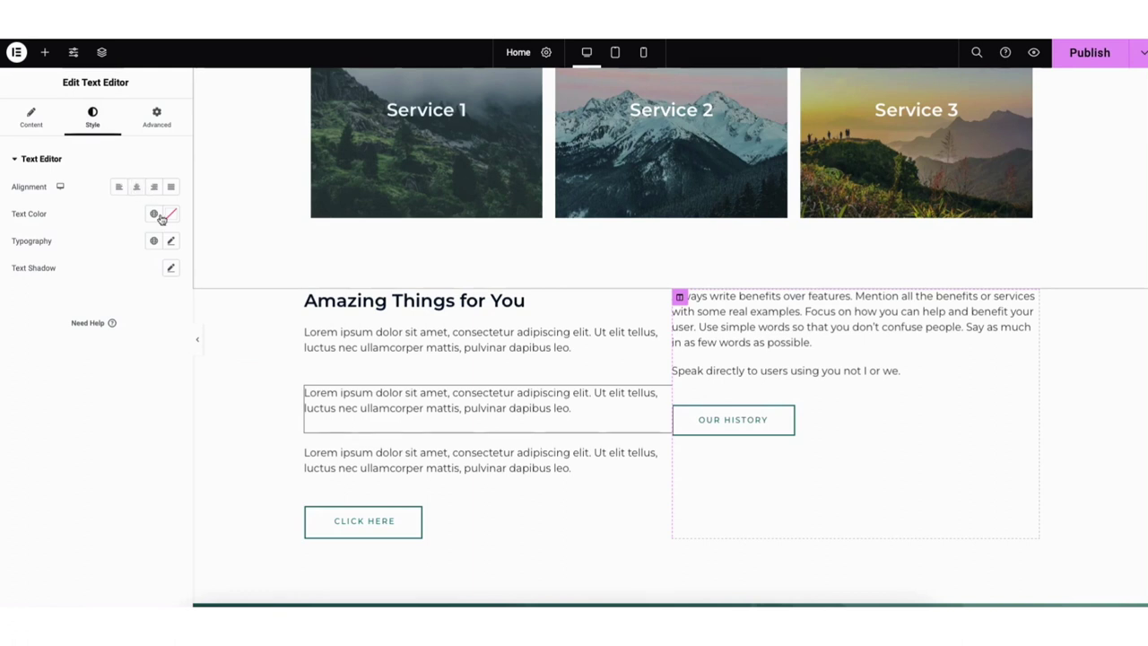
pyautogui.click(173, 242)
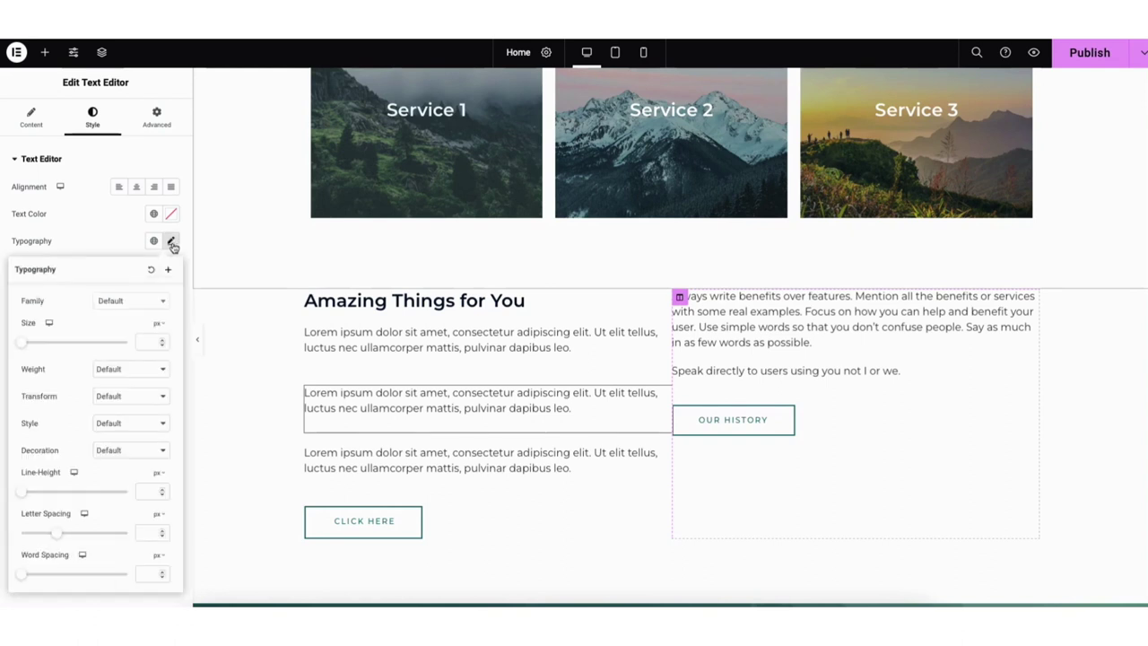
pyautogui.click(165, 306)
pyautogui.scroll(-5, 166, 344)
pyautogui.scroll(-15, 165, 344)
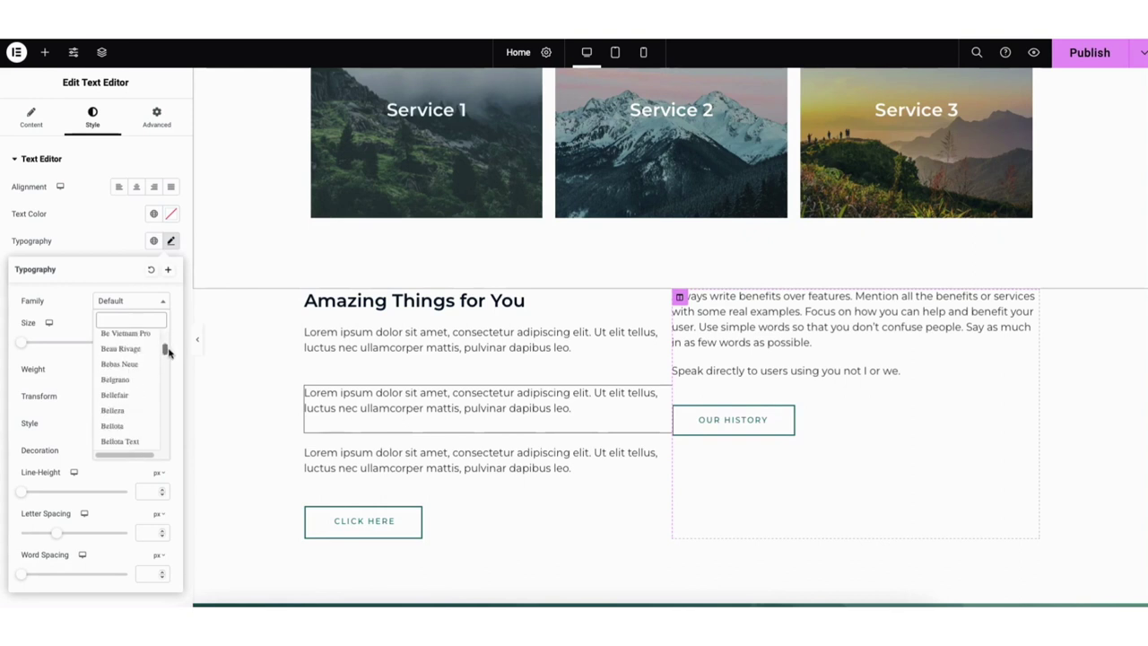
pyautogui.click(108, 307)
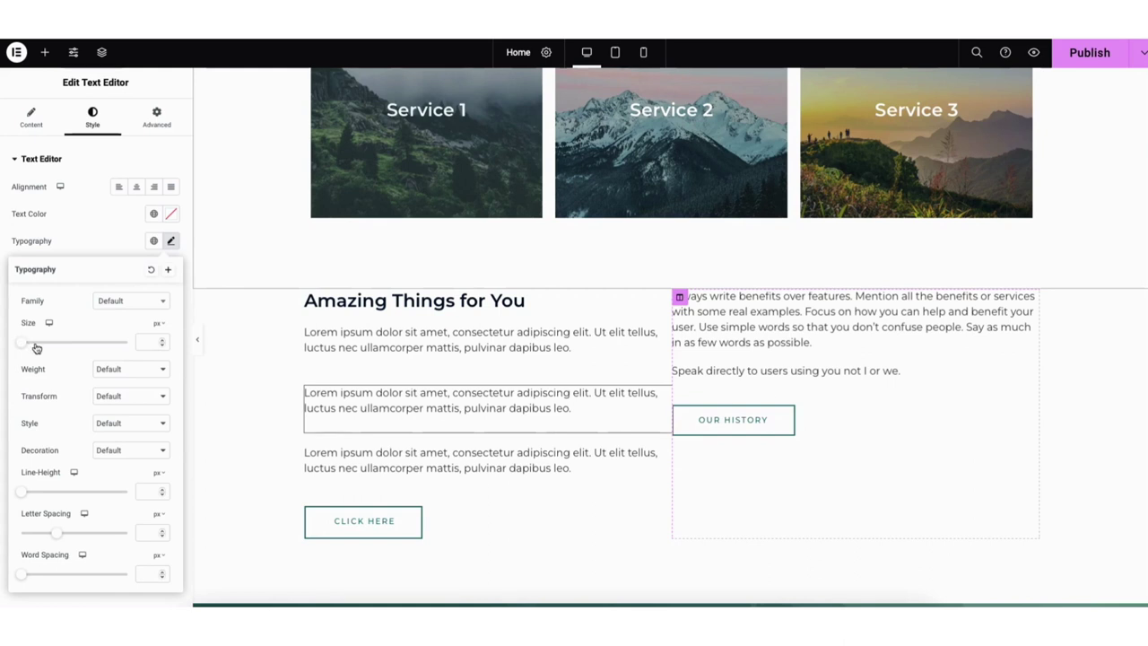
pyautogui.click(45, 53)
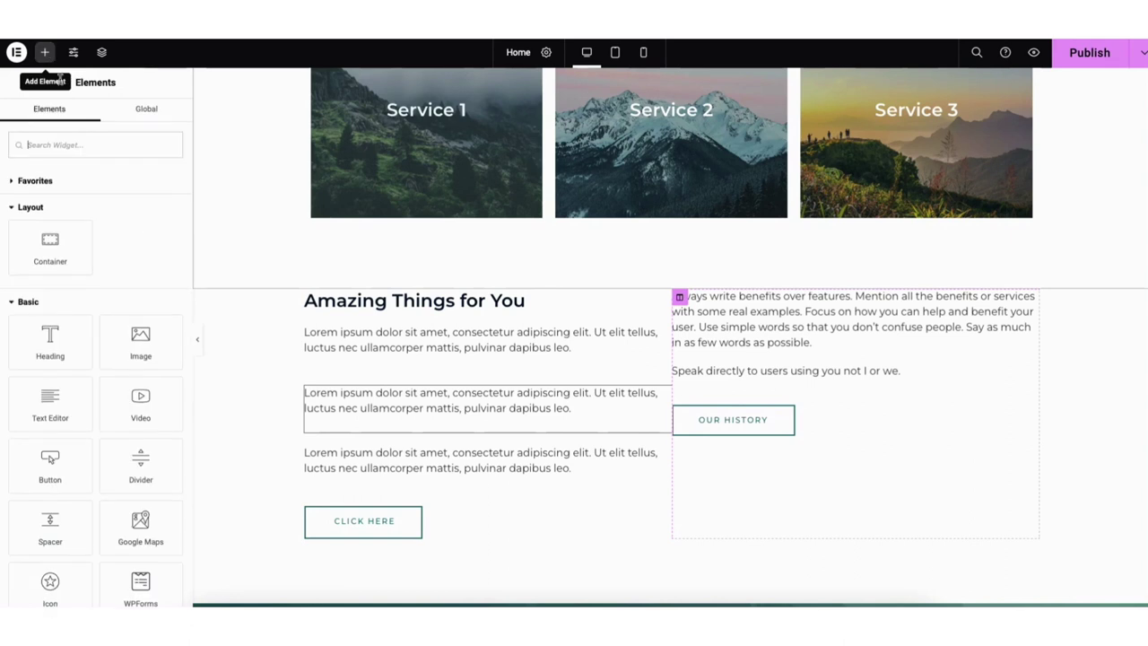
# Examine the Click Here button's link options, size choices and icon library without selecting an icon
pyautogui.click(319, 526)
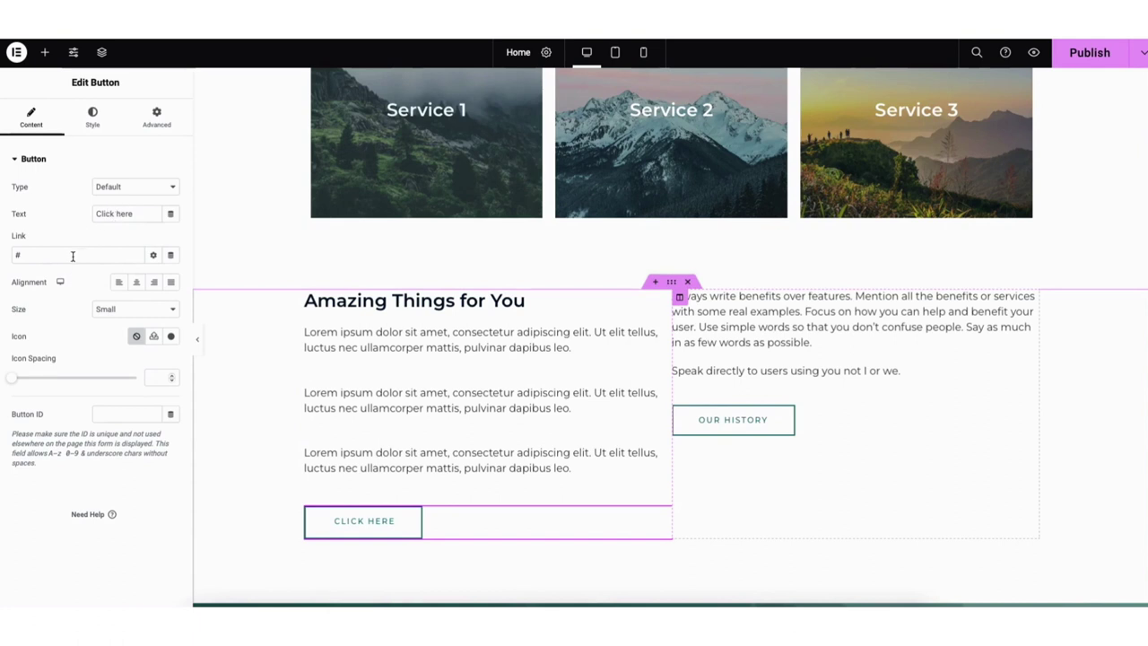
pyautogui.click(155, 256)
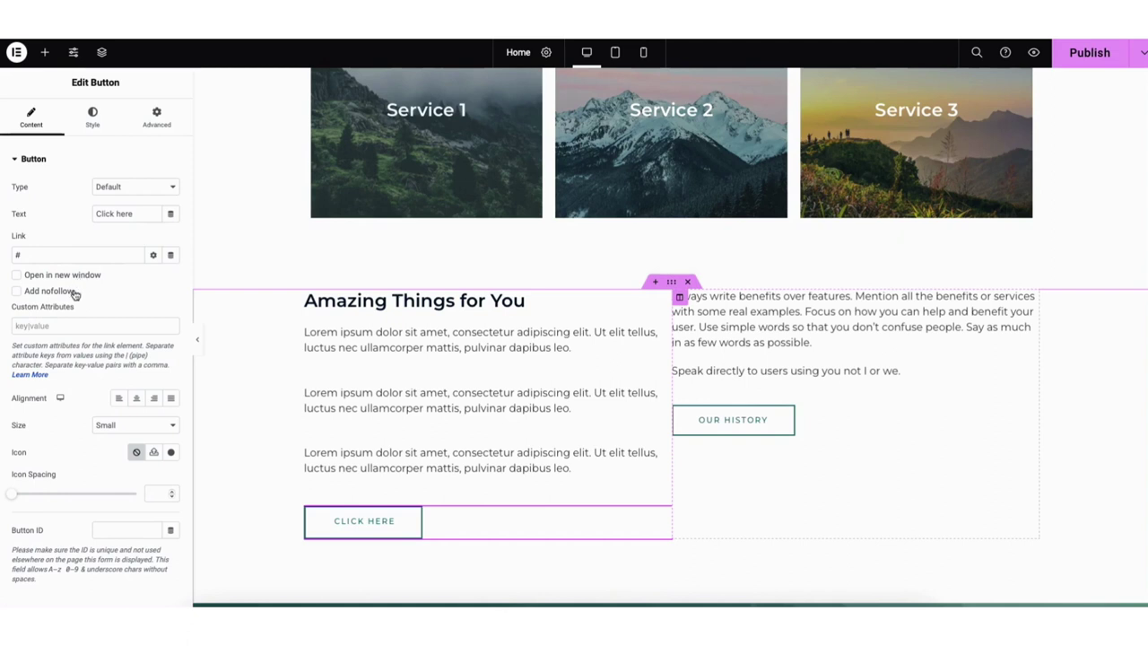
pyautogui.click(152, 257)
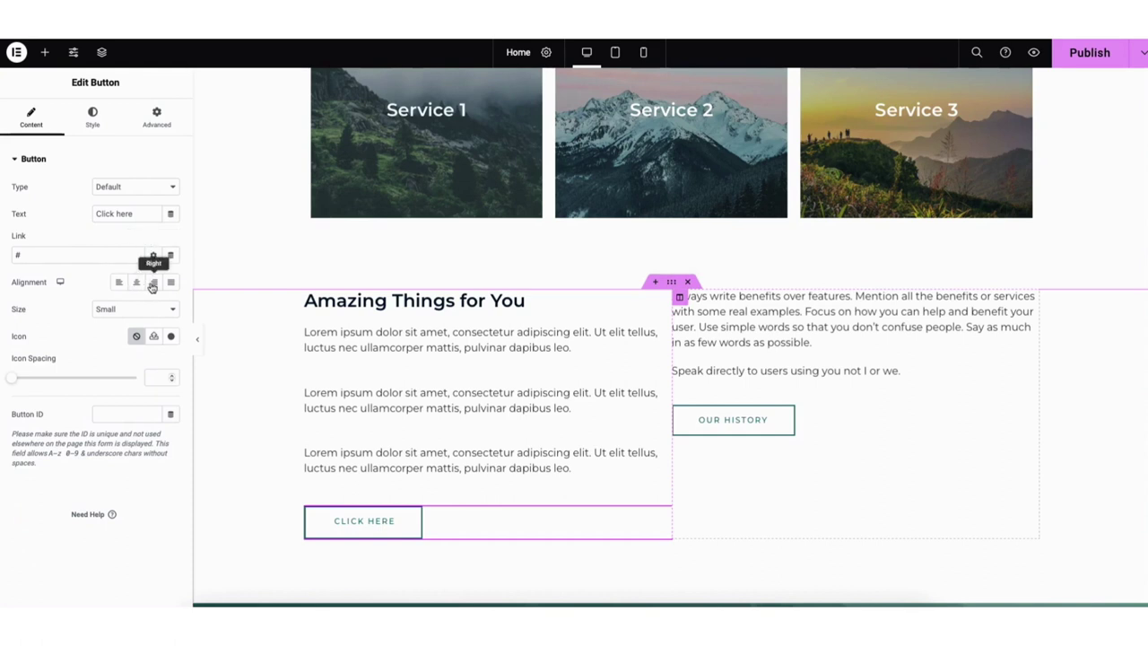
pyautogui.click(172, 309)
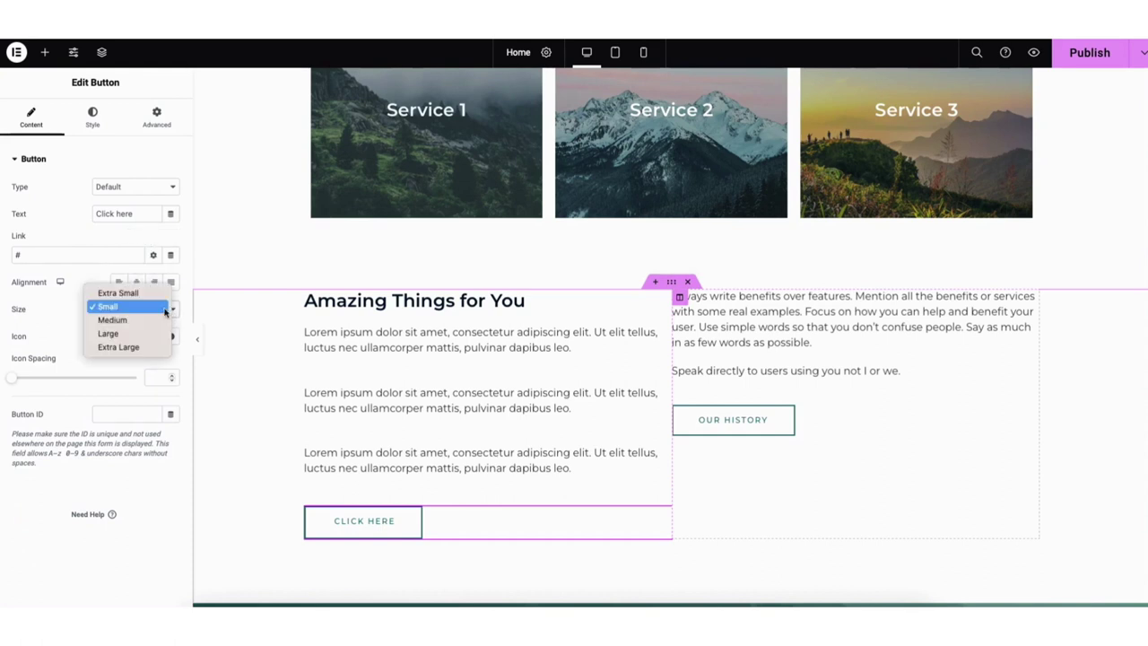
pyautogui.click(162, 310)
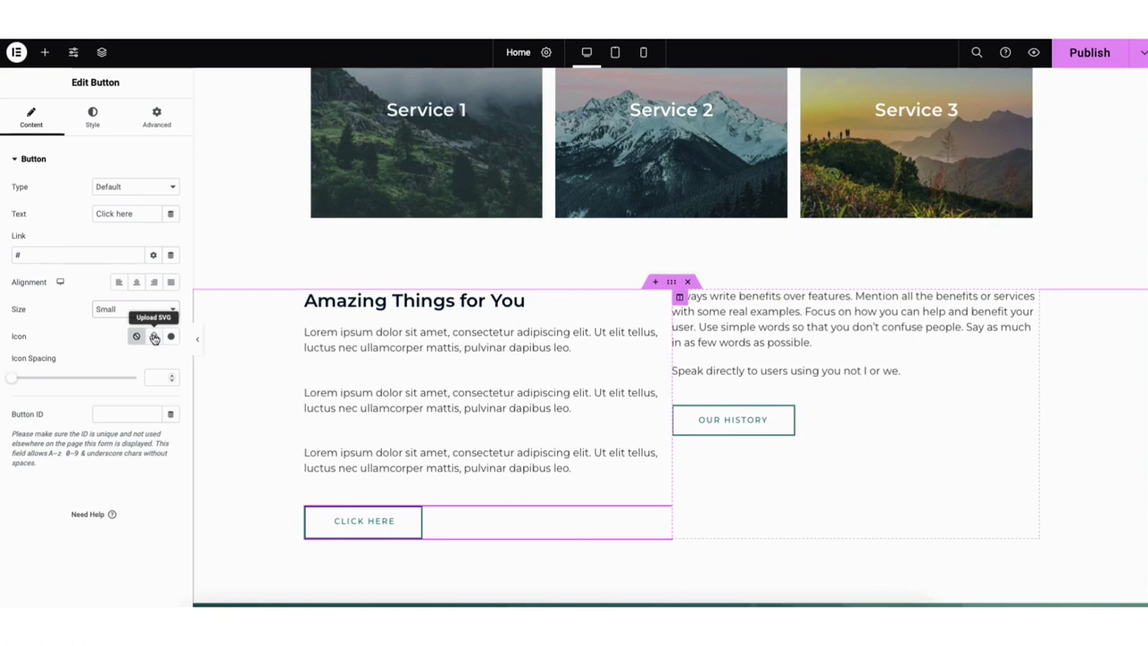
pyautogui.click(170, 338)
pyautogui.moveTo(907, 159); pyautogui.dragTo(908, 181)
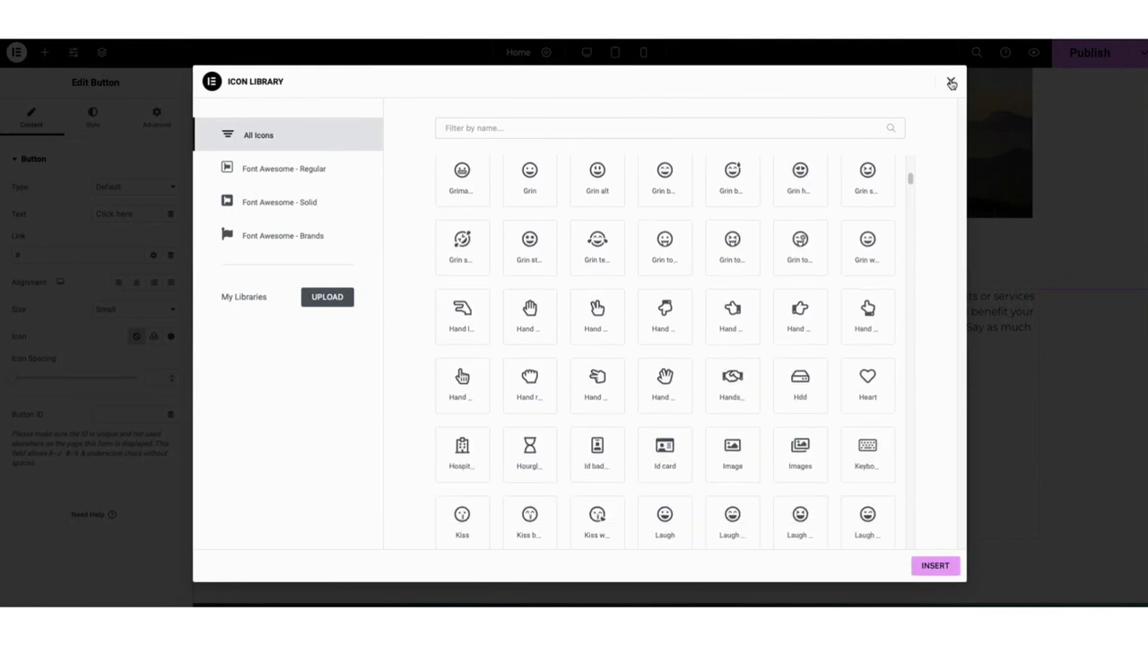
pyautogui.click(952, 83)
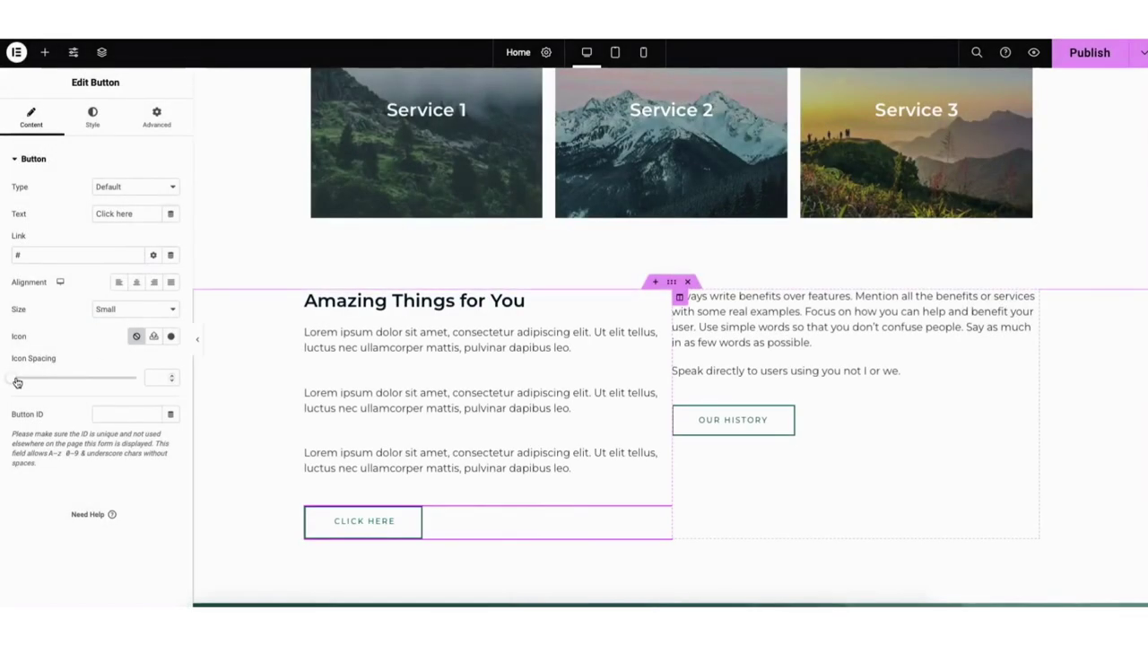
# Examine the Click Here button's style settings for its normal and hover states
pyautogui.click(93, 118)
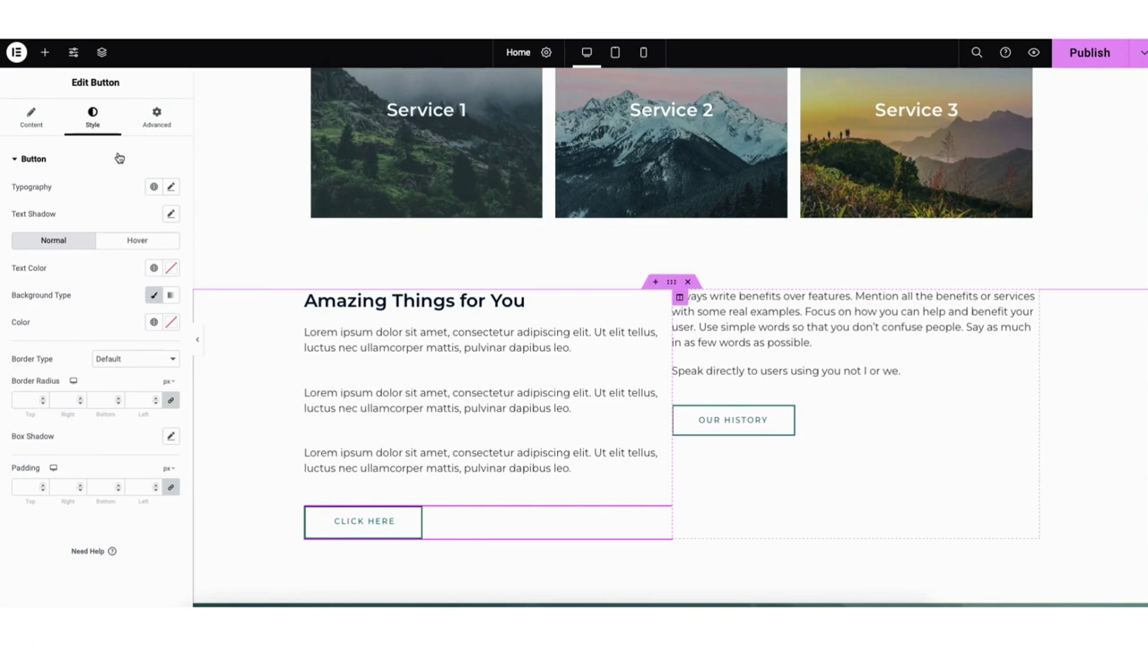
pyautogui.click(119, 240)
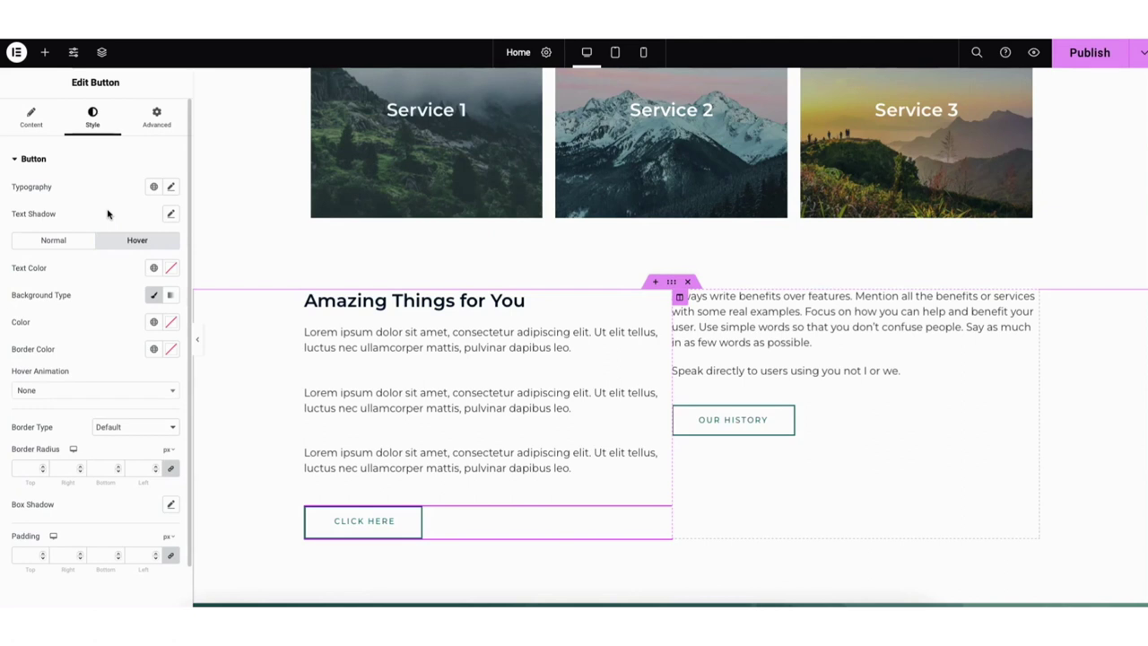
pyautogui.click(45, 52)
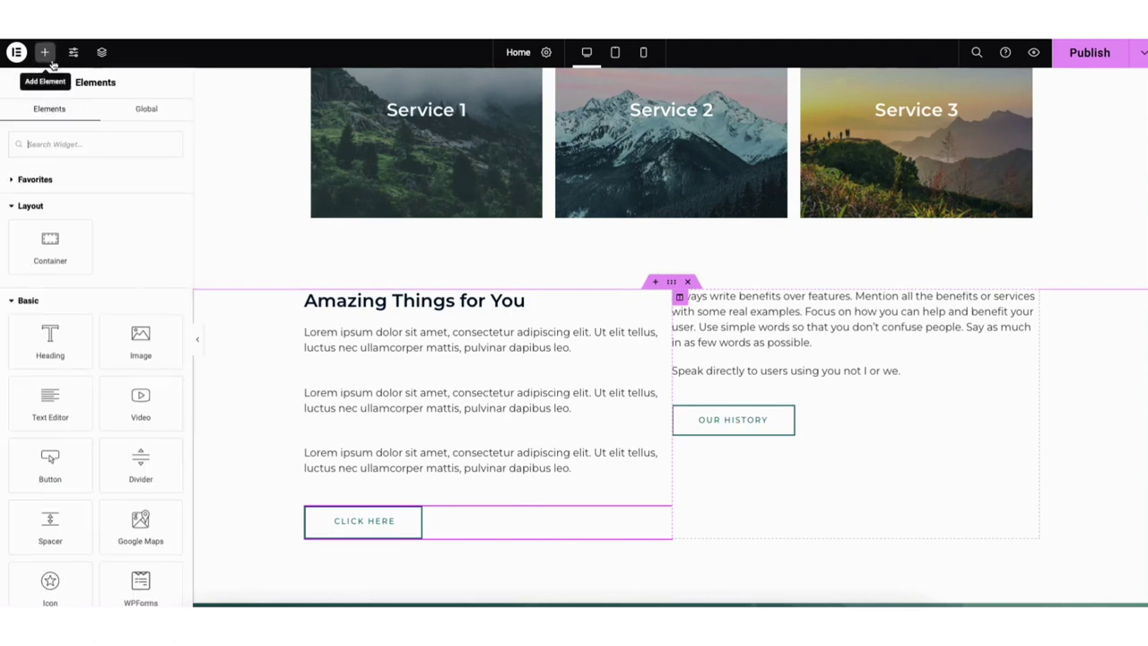
# Replace the Call To Action section's background image with the misty forest river photo from the media library
pyautogui.scroll(-5, 670, 336)
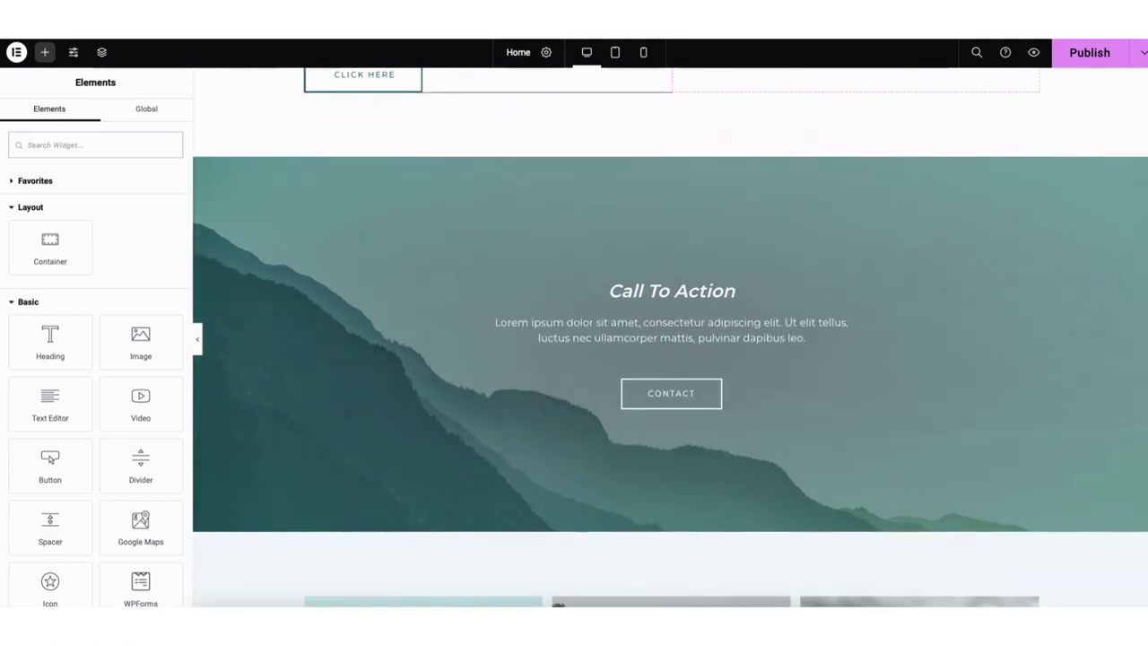
pyautogui.scroll(-1, 367, 280)
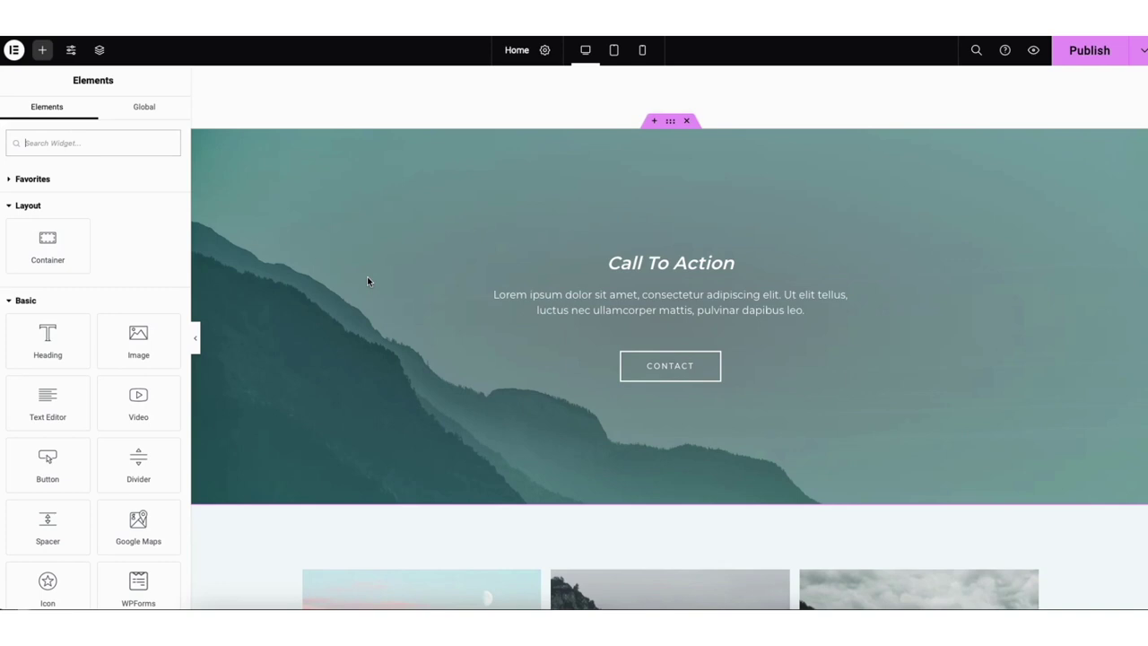
pyautogui.rightClick(367, 280)
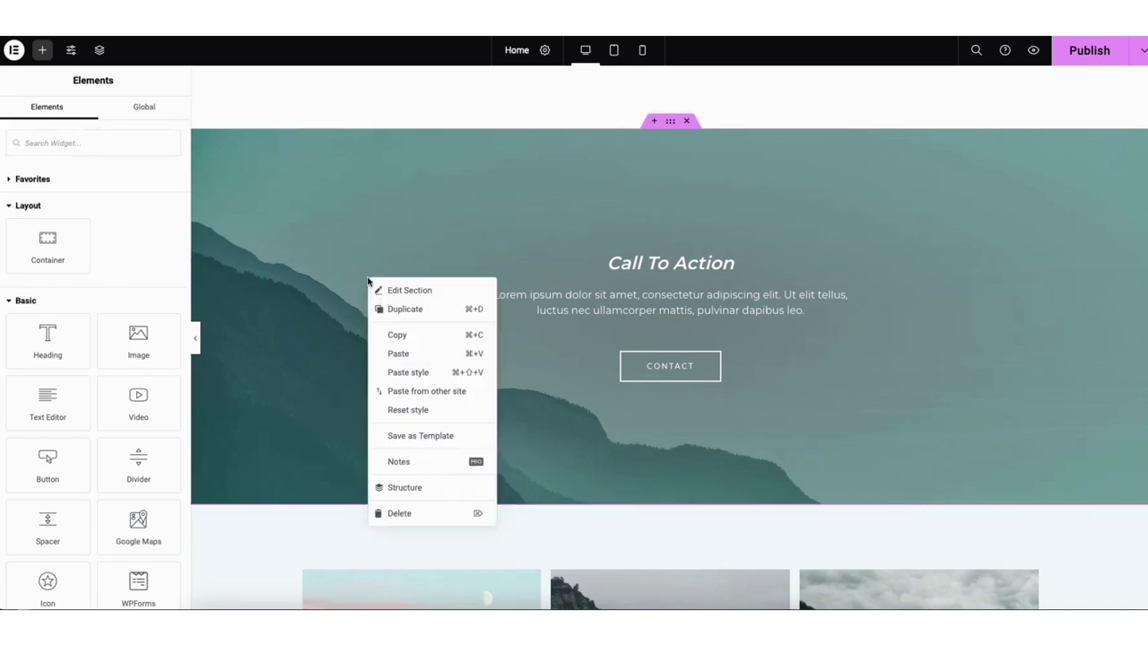
pyautogui.click(392, 292)
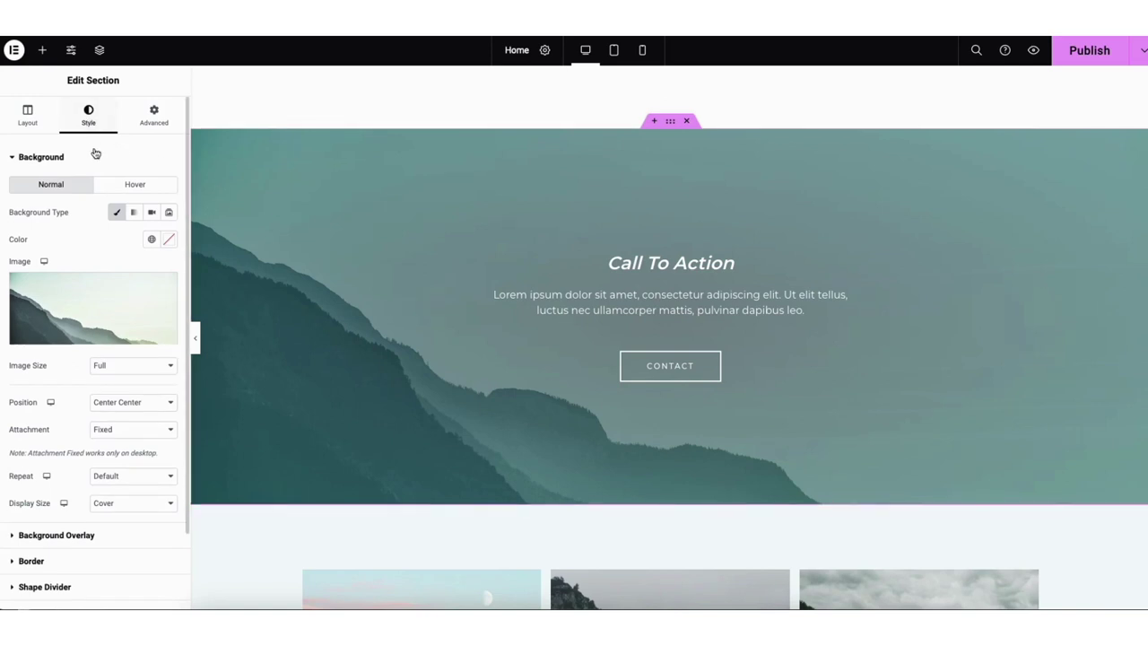
pyautogui.moveTo(90, 316)
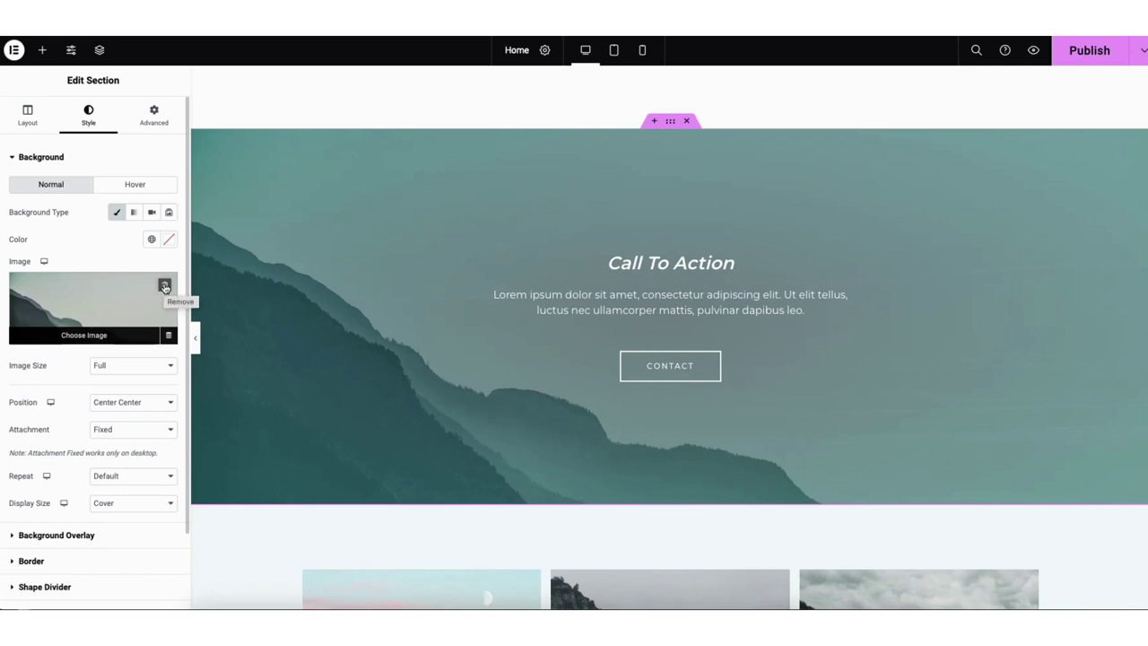
pyautogui.click(89, 336)
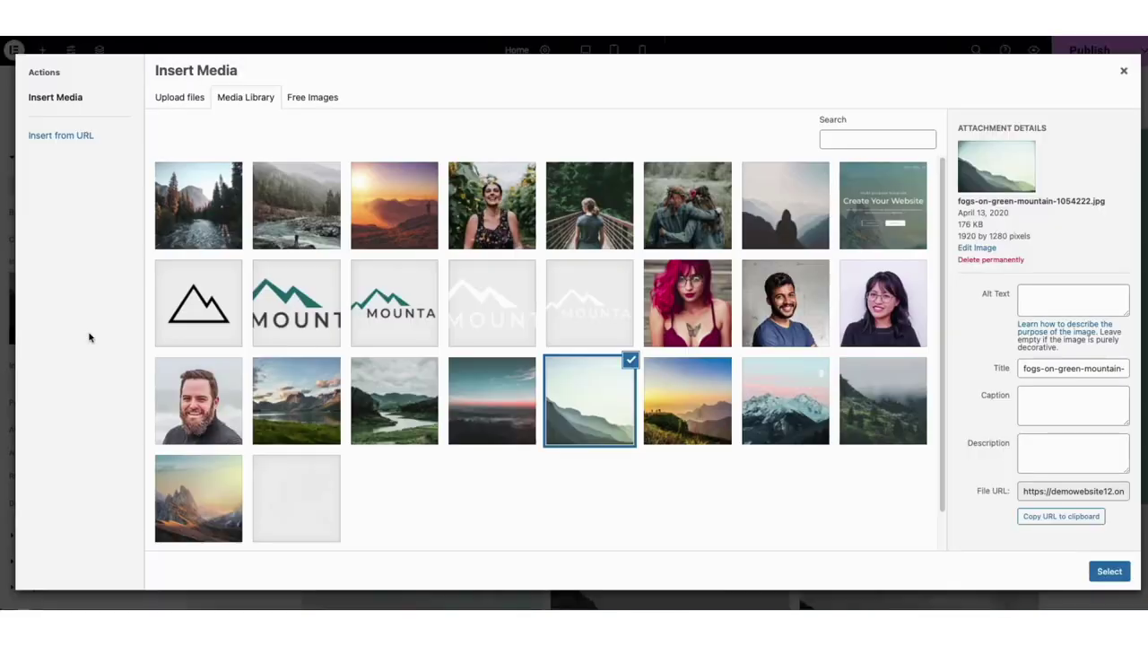
pyautogui.click(288, 207)
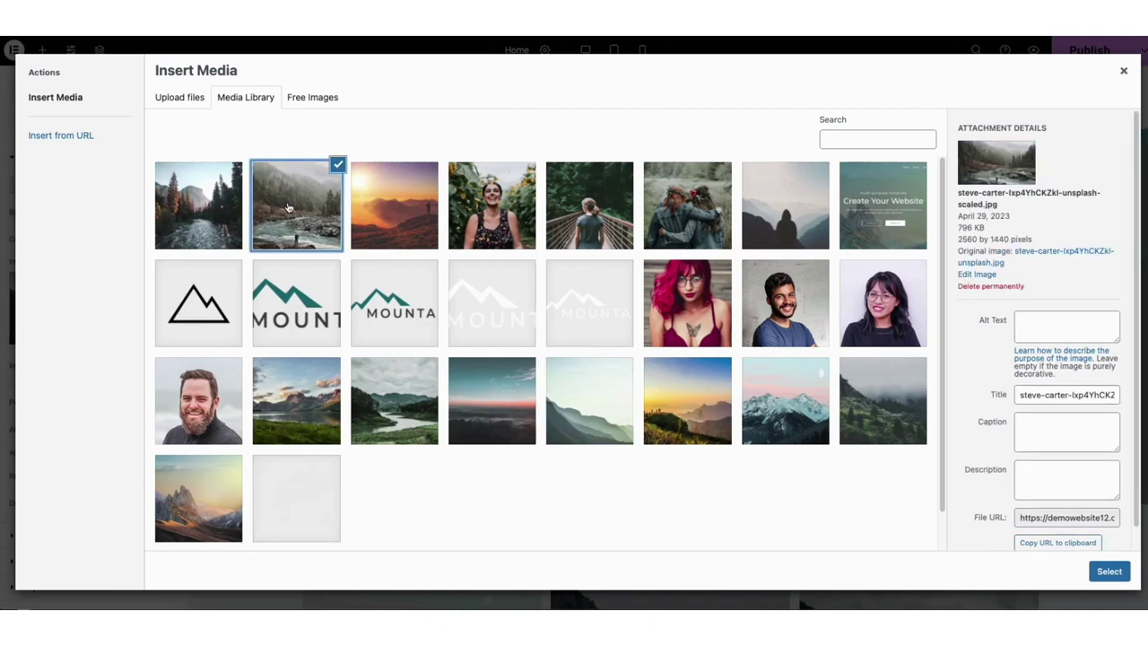
pyautogui.click(1110, 571)
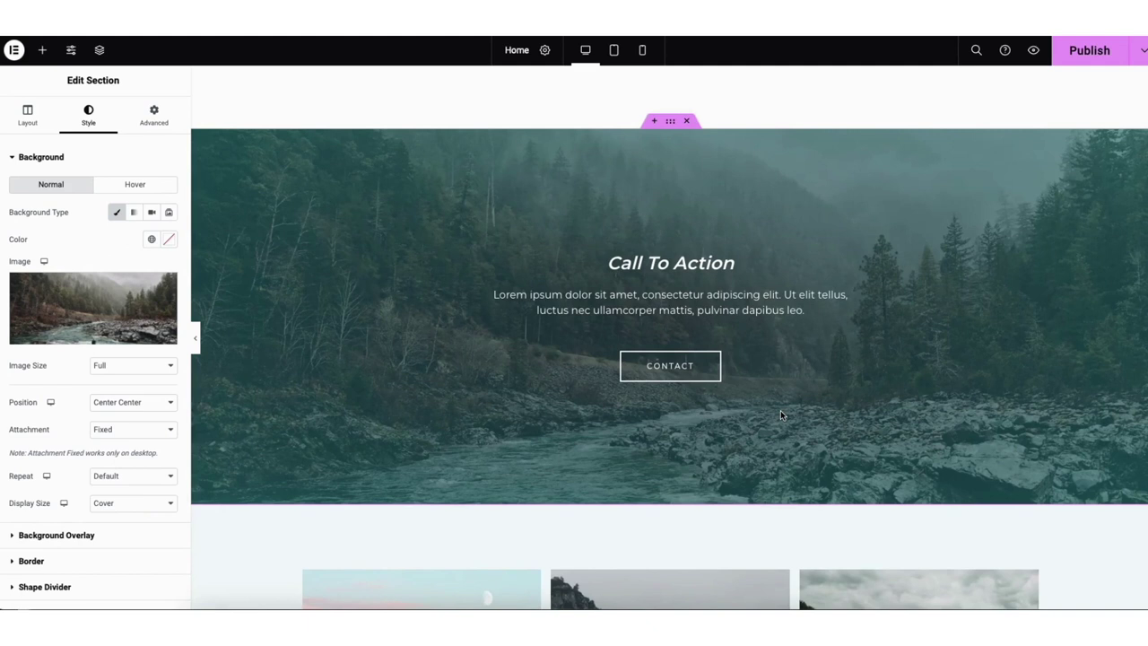
# Adjust the first gradient color and the opacity of the Call To Action section's background overlay
pyautogui.click(69, 535)
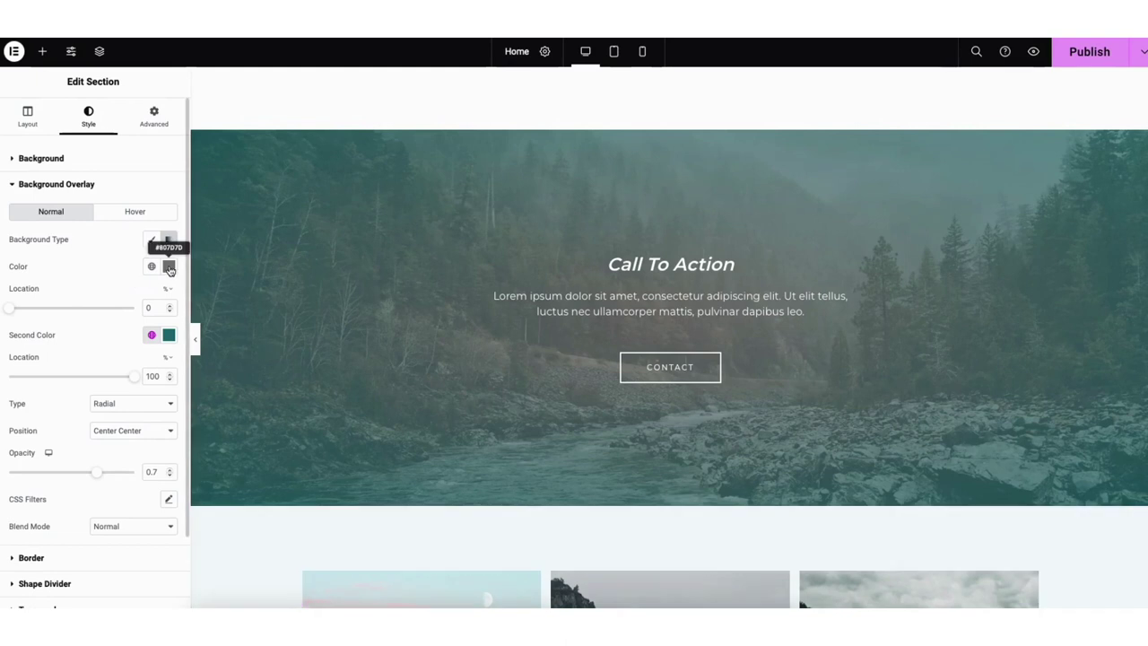
pyautogui.click(169, 266)
pyautogui.moveTo(26, 368)
pyautogui.mouseDown()
pyautogui.moveTo(135, 330)
pyautogui.moveTo(80, 362)
pyautogui.moveTo(32, 366)
pyautogui.mouseUp()
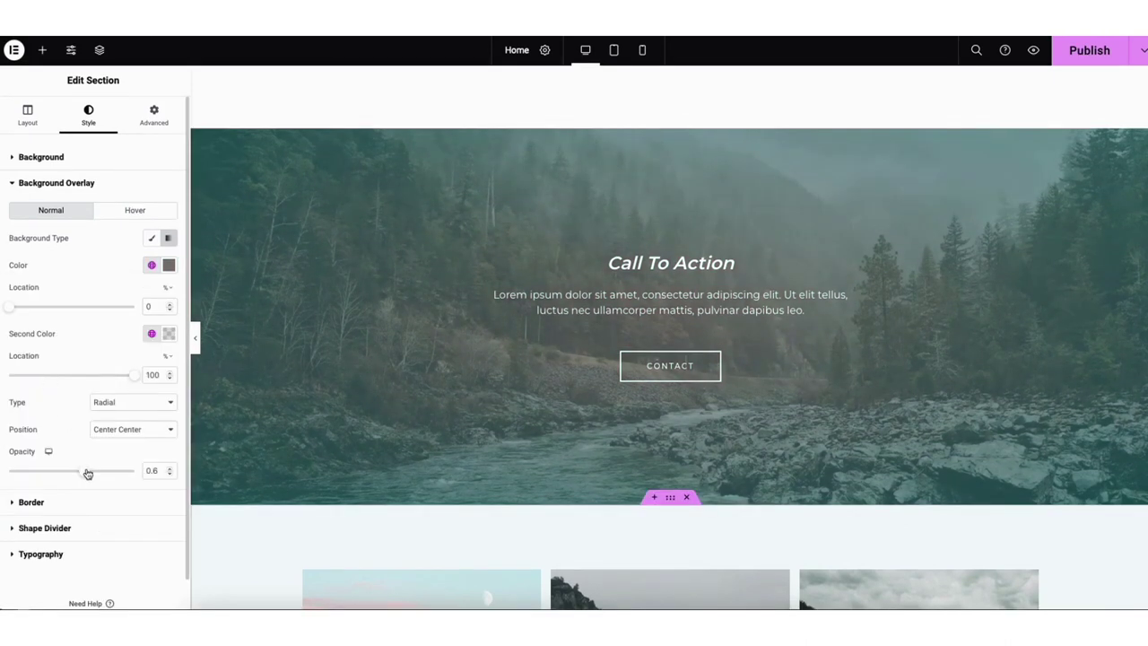
pyautogui.moveTo(87, 473); pyautogui.dragTo(117, 482)
pyautogui.click(42, 50)
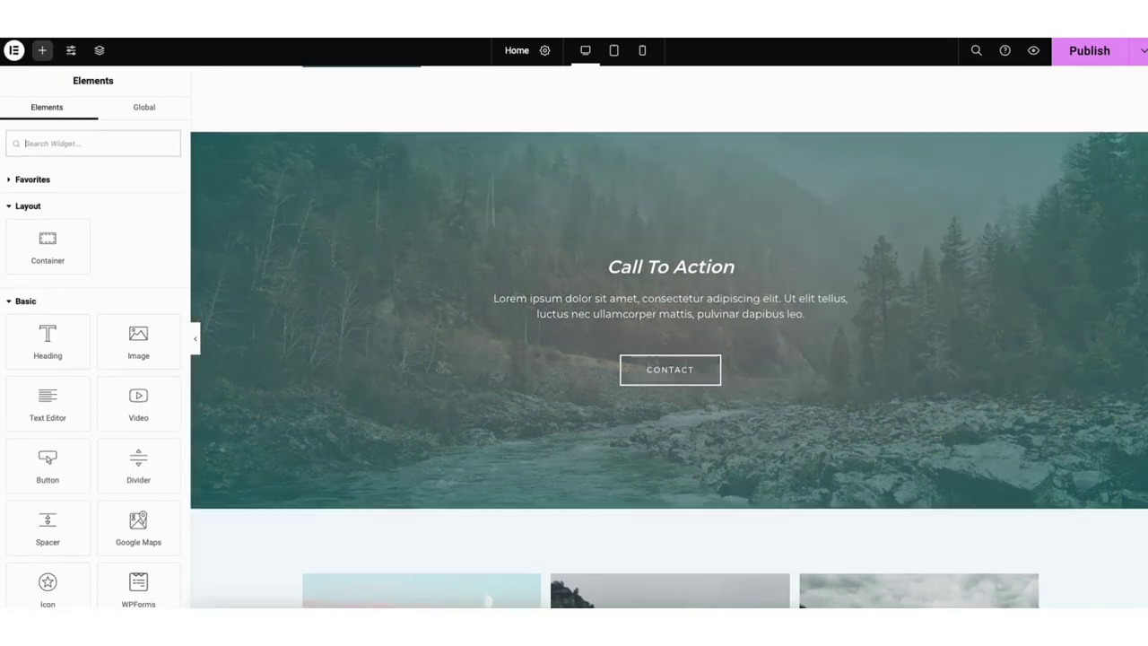
# Give the "Amazing Things for You" section a Classic background in plain white
pyautogui.scroll(5, 349, 241)
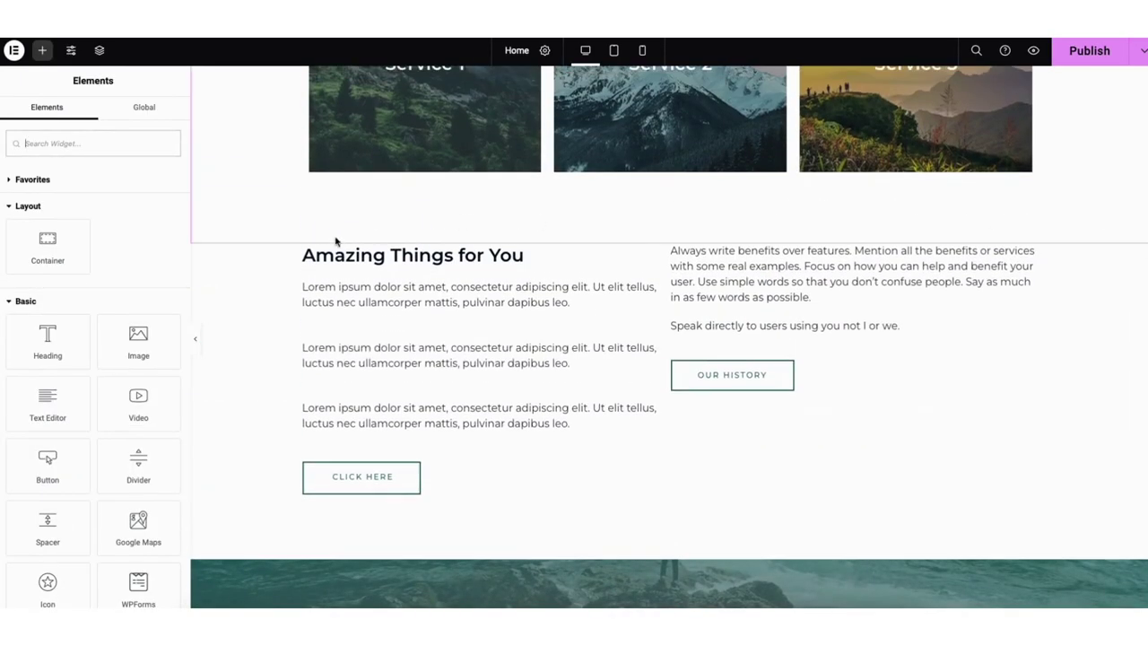
pyautogui.rightClick(247, 271)
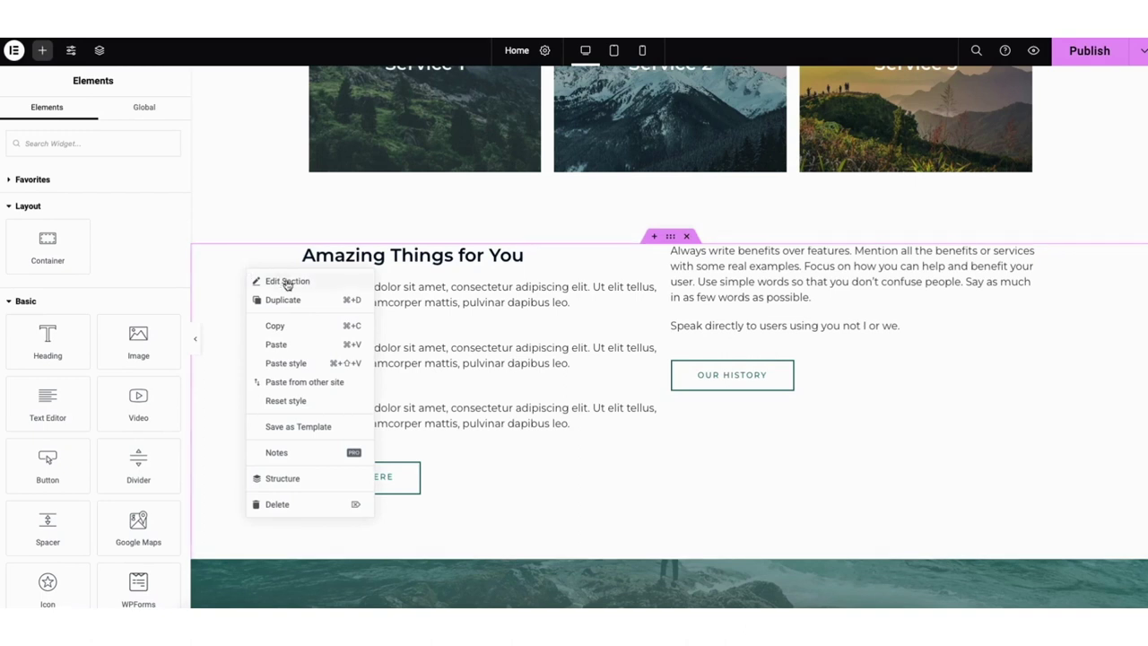
pyautogui.click(271, 280)
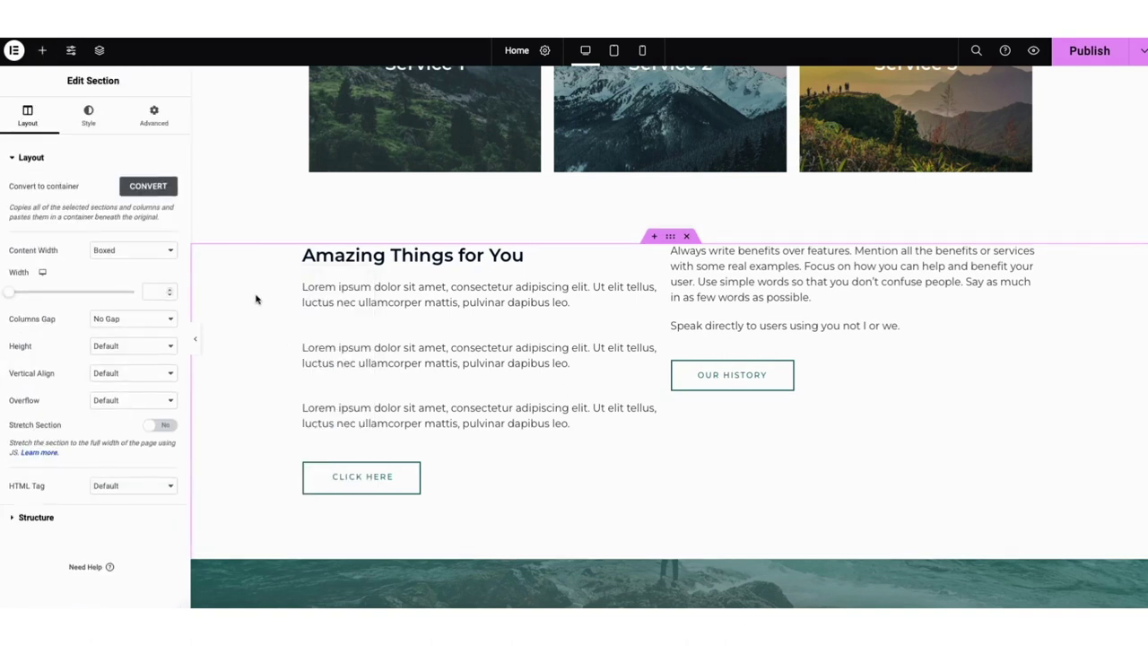
pyautogui.click(88, 123)
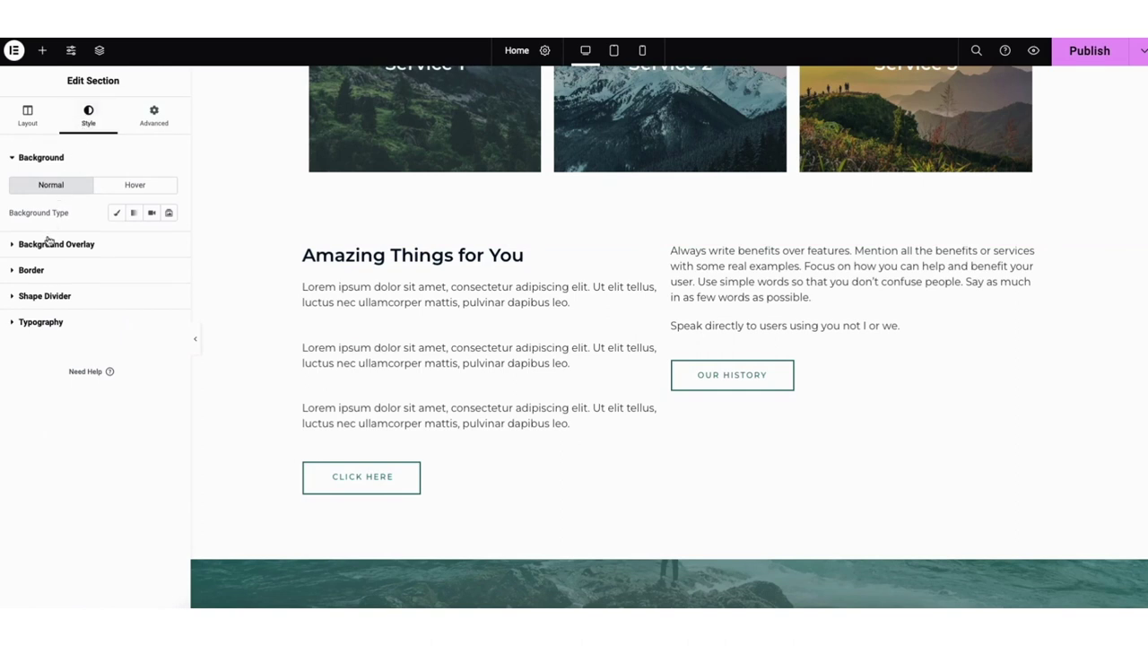
pyautogui.click(117, 214)
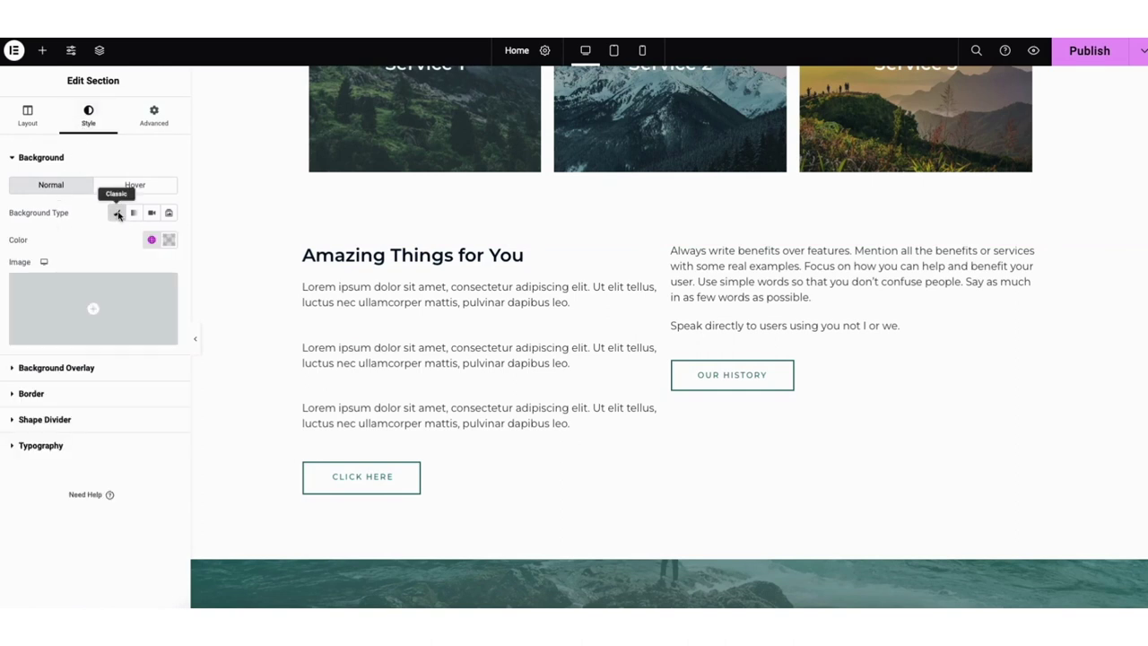
pyautogui.click(169, 244)
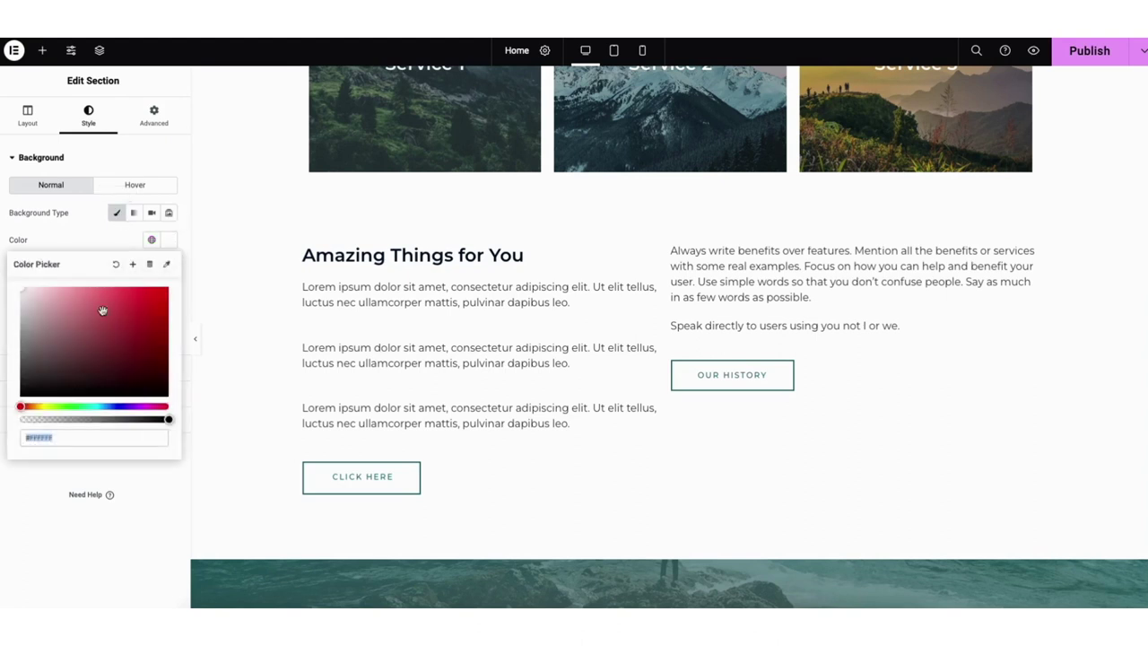
pyautogui.click(34, 295)
pyautogui.moveTo(40, 299); pyautogui.dragTo(18, 287)
pyautogui.click(76, 236)
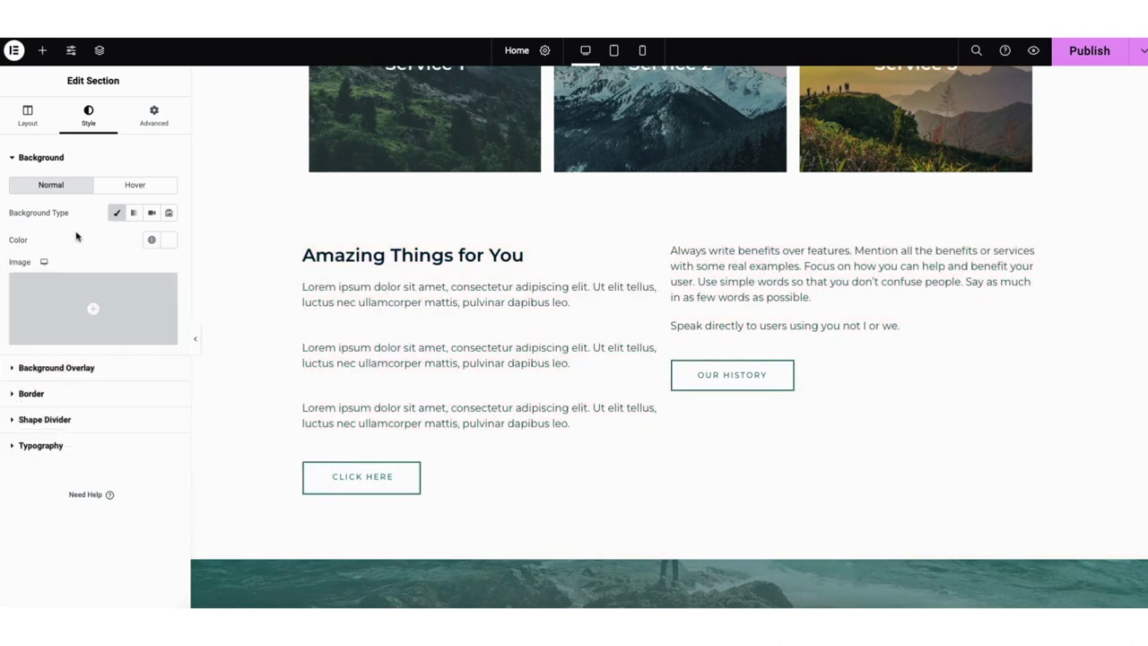
pyautogui.click(42, 50)
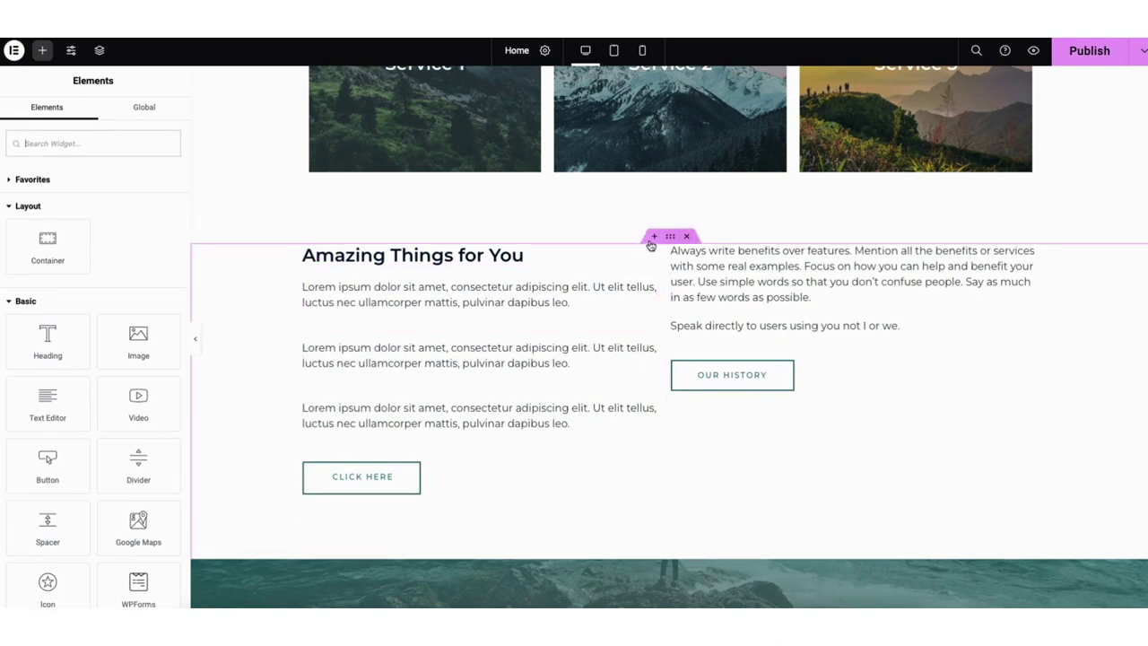
# Insert a two-column container above the "Amazing Things for You" section and place a Heading widget in its first column
pyautogui.click(654, 239)
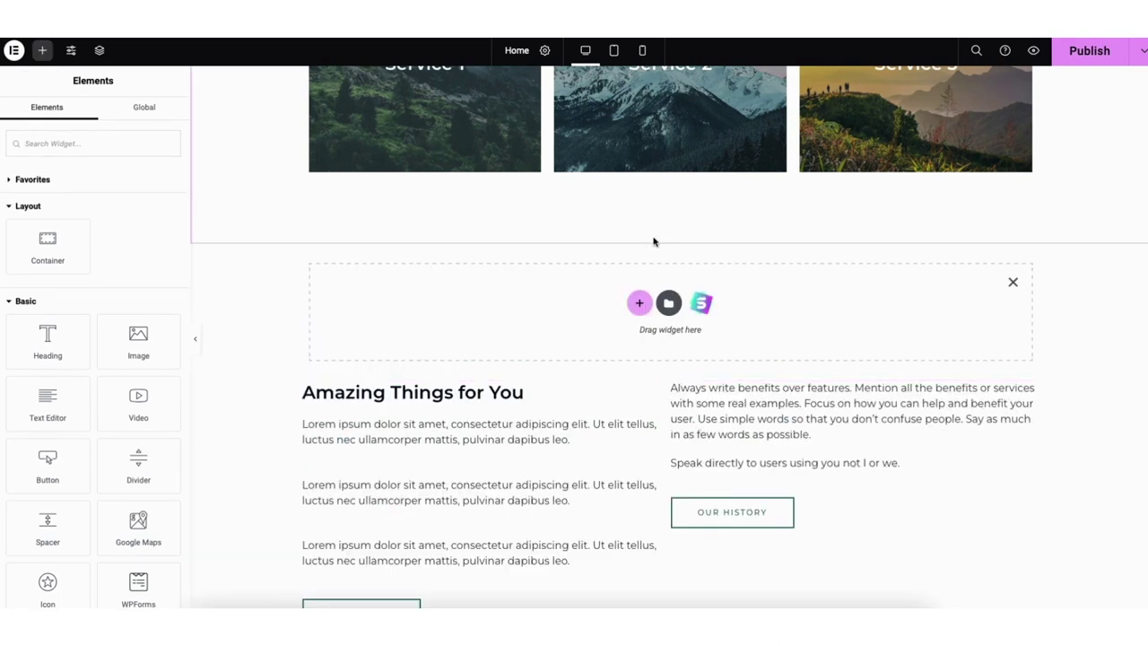
pyautogui.click(637, 304)
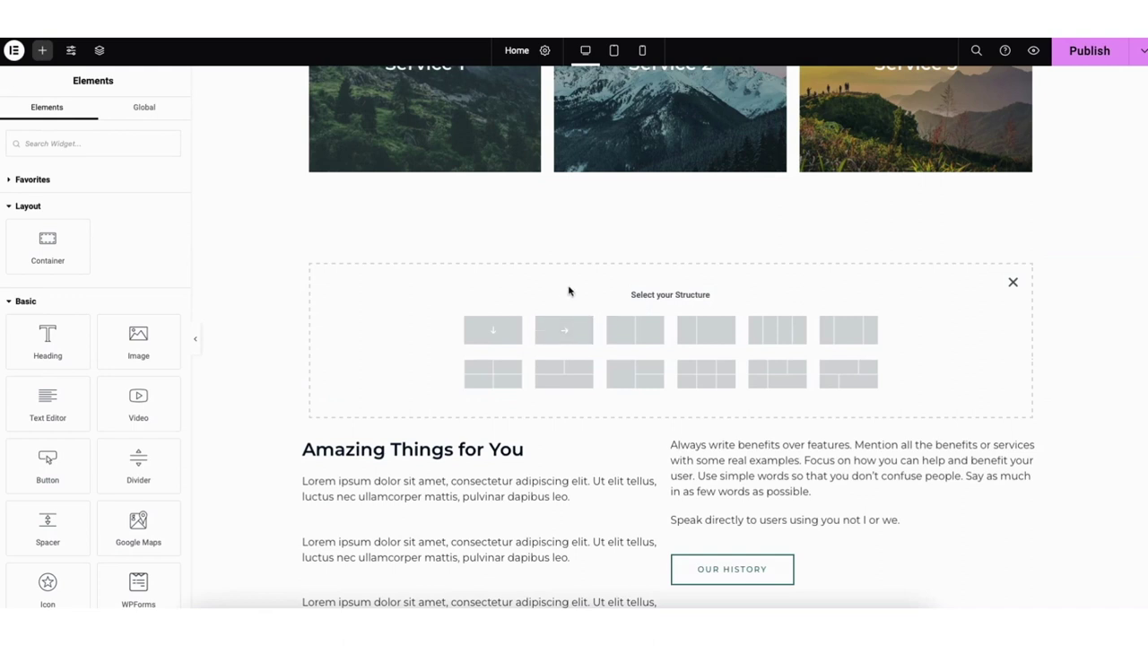
pyautogui.click(635, 332)
pyautogui.click(42, 50)
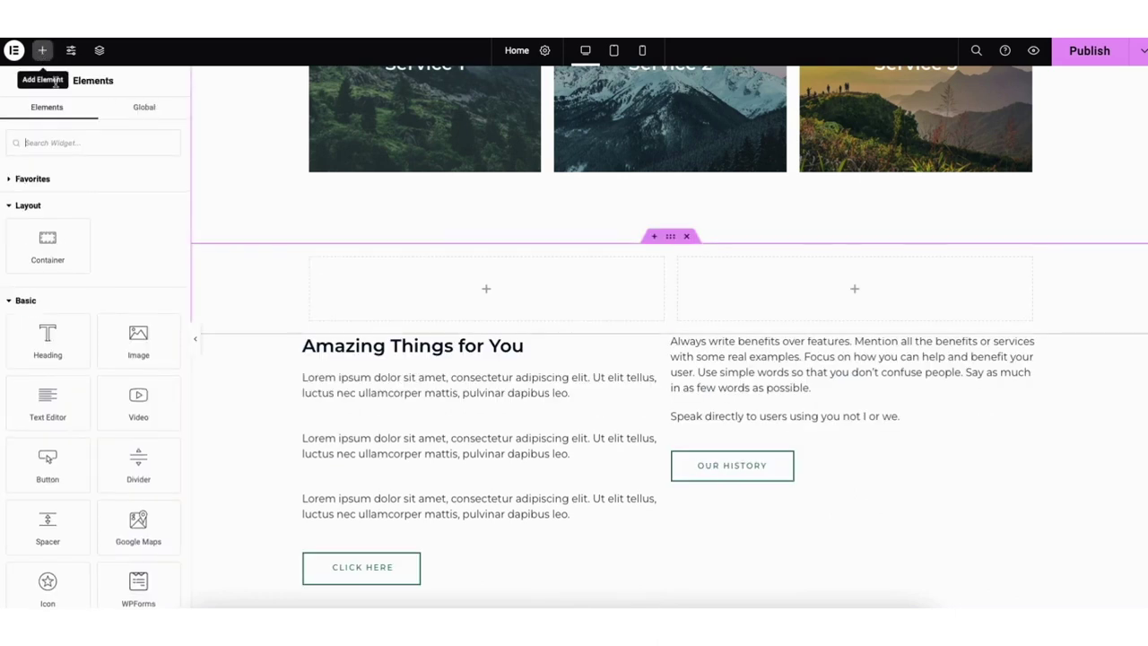
pyautogui.moveTo(49, 345); pyautogui.dragTo(490, 305)
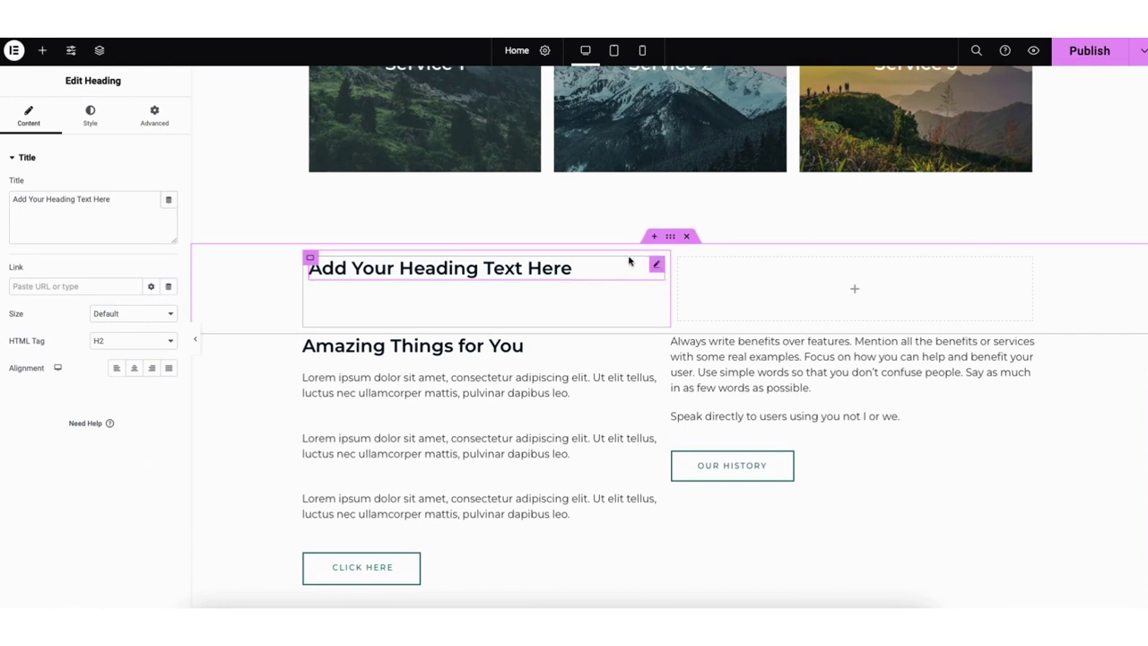
# Delete the two-column container holding the placeholder heading above the "Amazing Things for You" section
pyautogui.click(671, 239)
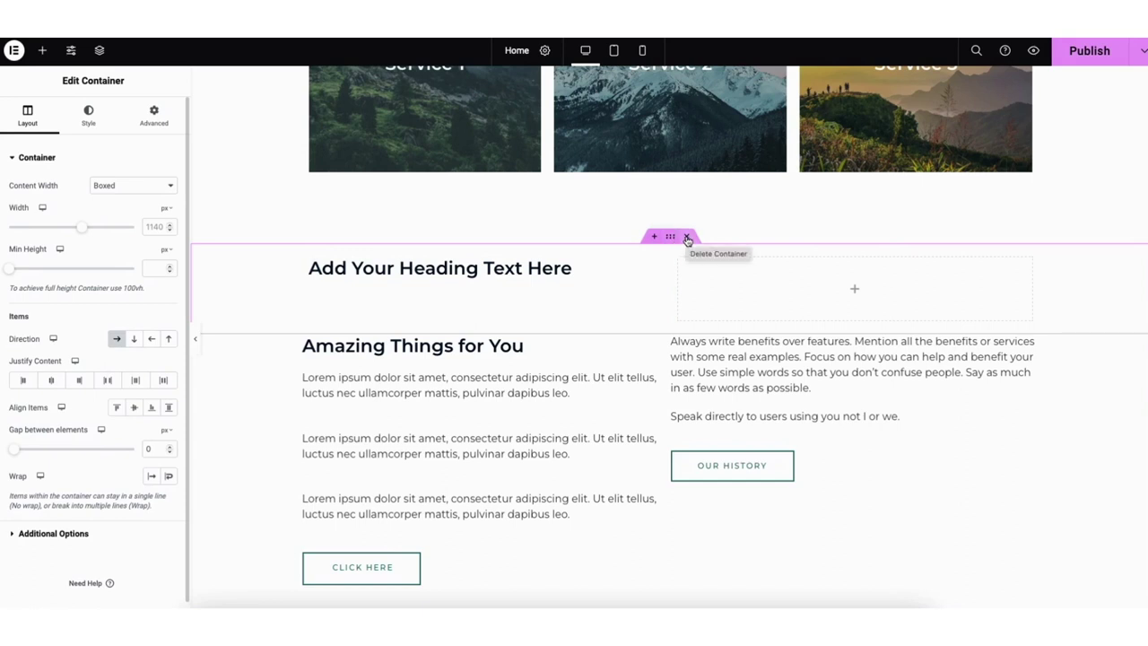
pyautogui.click(687, 238)
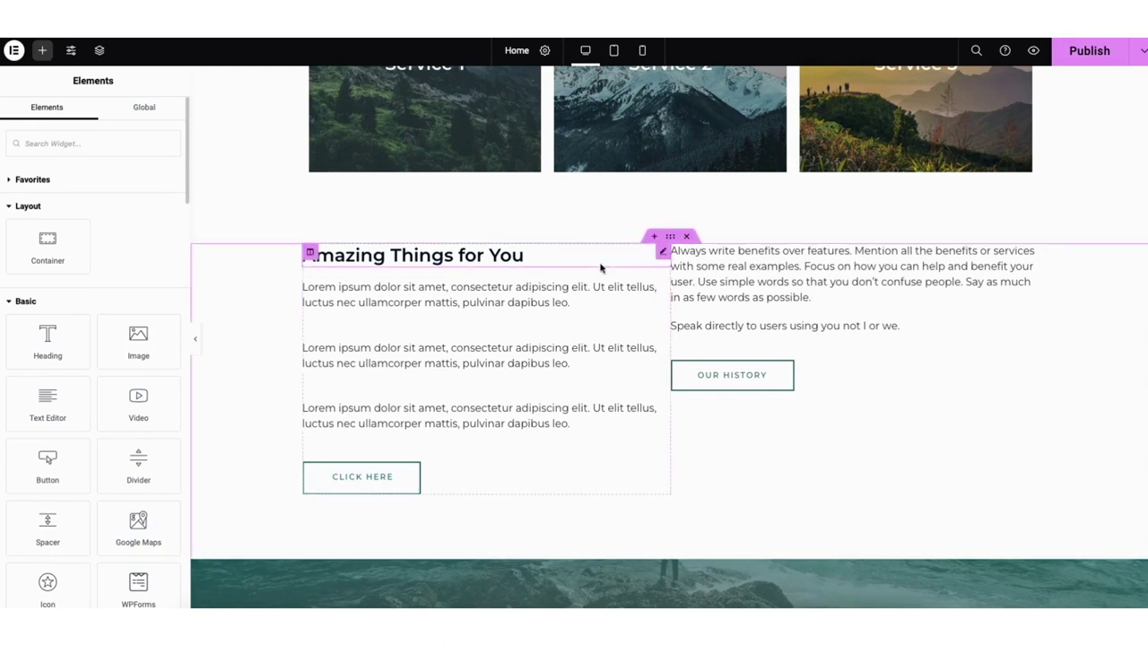
pyautogui.moveTo(671, 239); pyautogui.dragTo(639, 255)
# Open the Starter Templates library of blocks from the empty area at the end of the page
pyautogui.scroll(-10, 1143, 224)
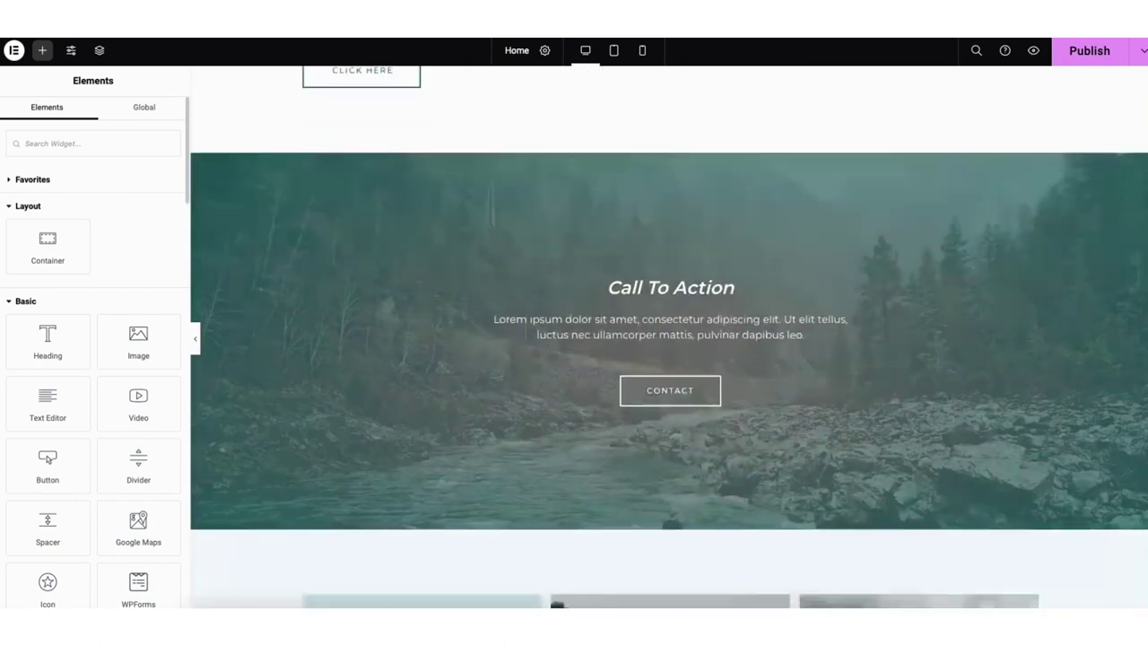
pyautogui.scroll(-5, 1143, 224)
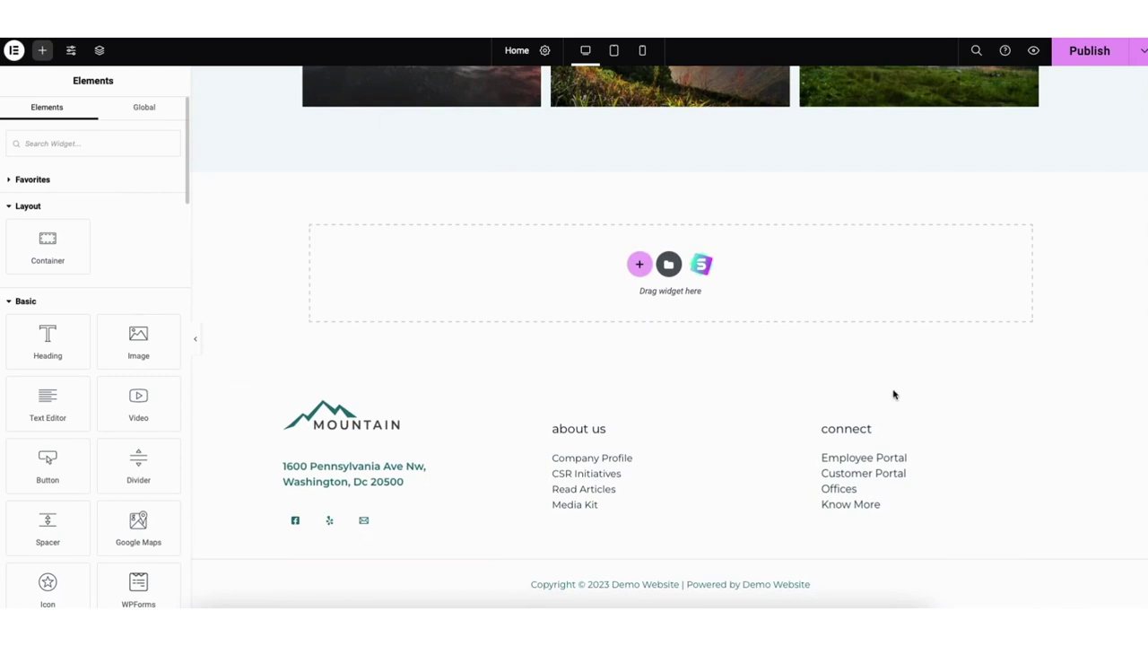
pyautogui.click(702, 265)
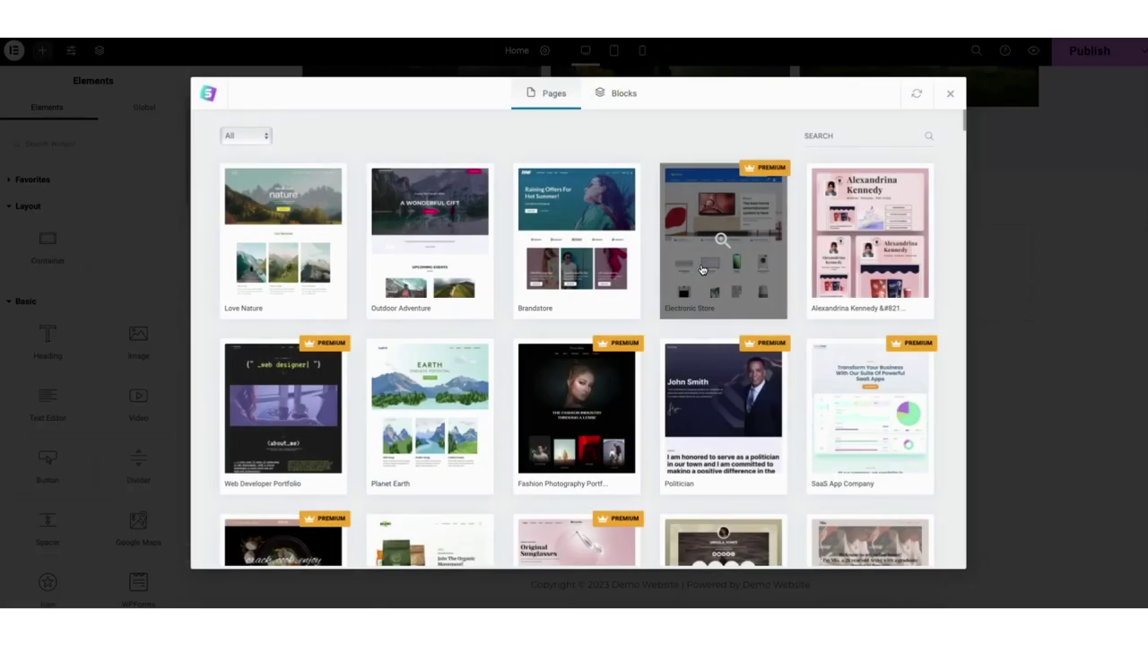
pyautogui.click(614, 101)
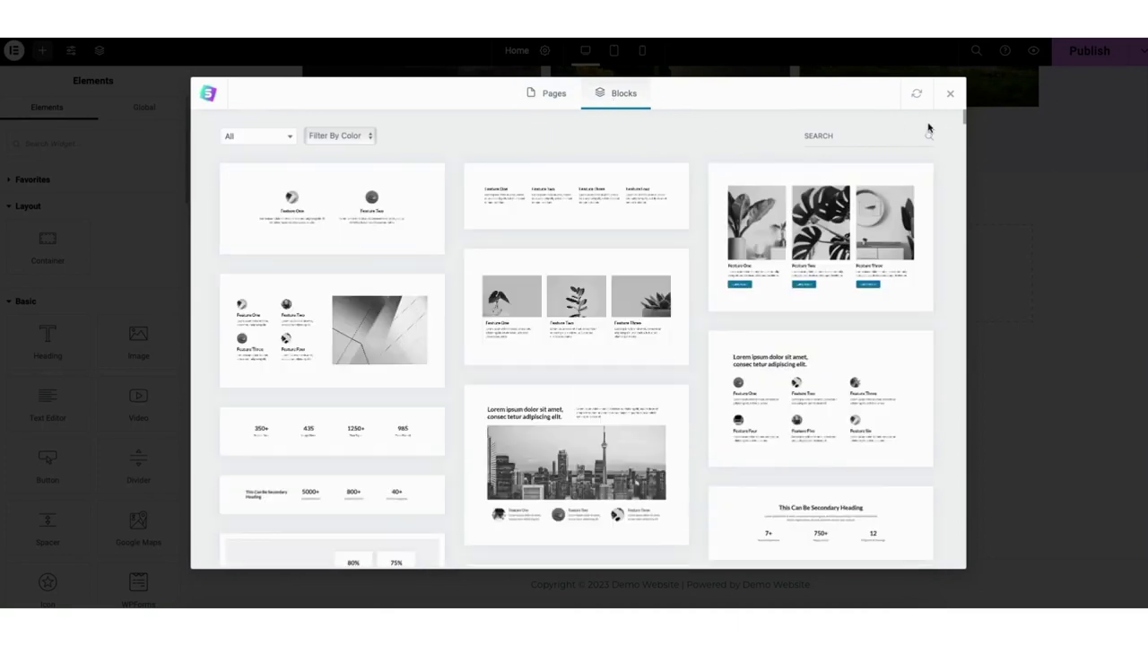
# Import the block with three plant image cards titled Feature One, Feature Two and Feature Three
pyautogui.scroll(-5, 965, 121)
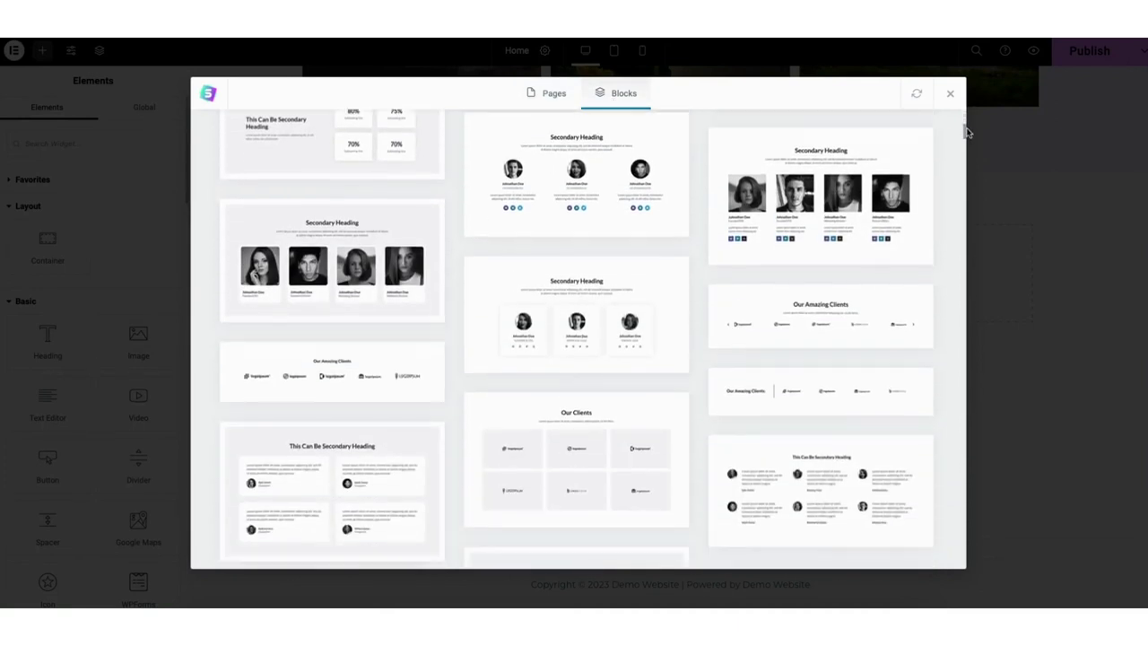
pyautogui.scroll(-10, 966, 132)
pyautogui.scroll(-3, 966, 159)
pyautogui.scroll(15, 966, 159)
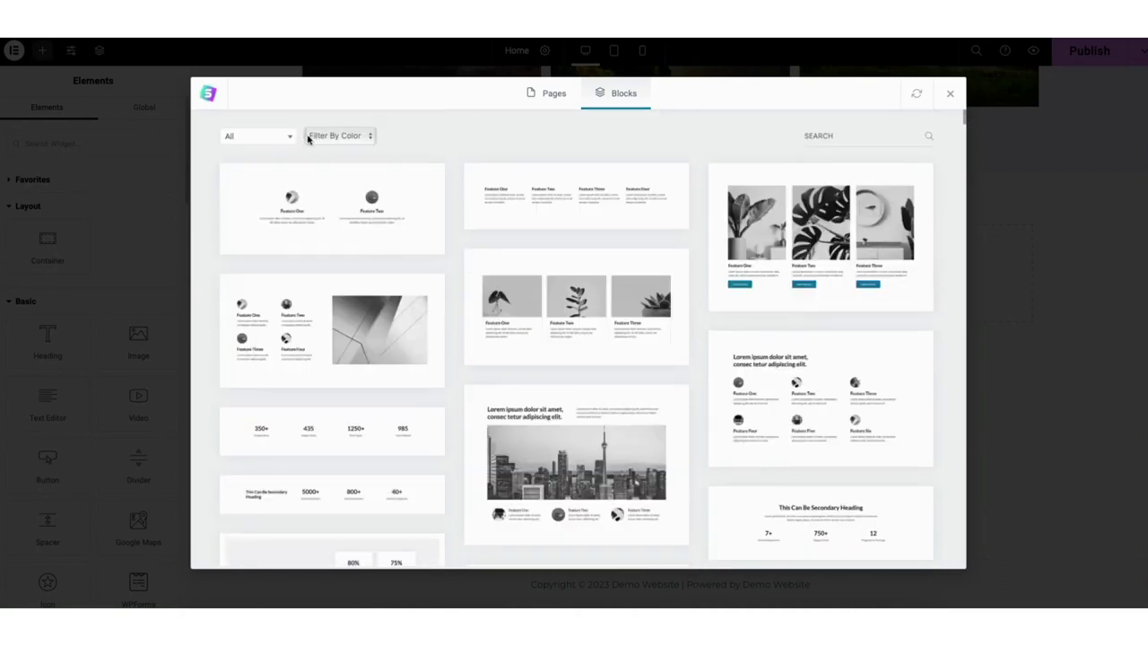
pyautogui.click(273, 141)
pyautogui.moveTo(296, 184)
pyautogui.mouseDown()
pyautogui.moveTo(297, 261)
pyautogui.moveTo(296, 165)
pyautogui.mouseUp()
pyautogui.click(490, 142)
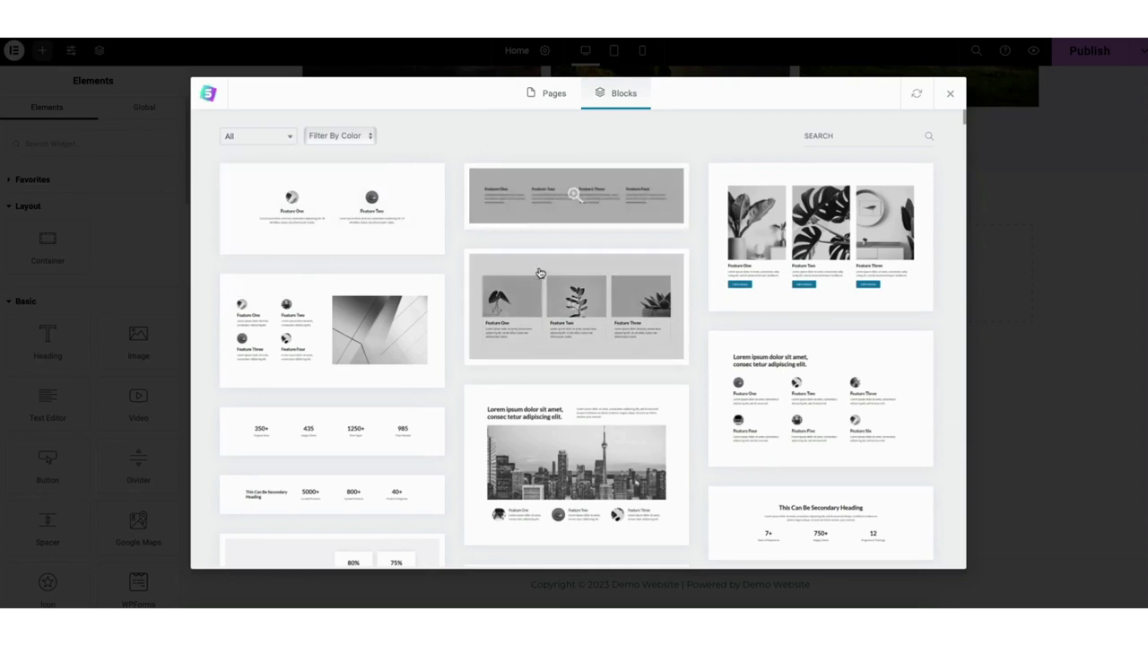
pyautogui.click(543, 331)
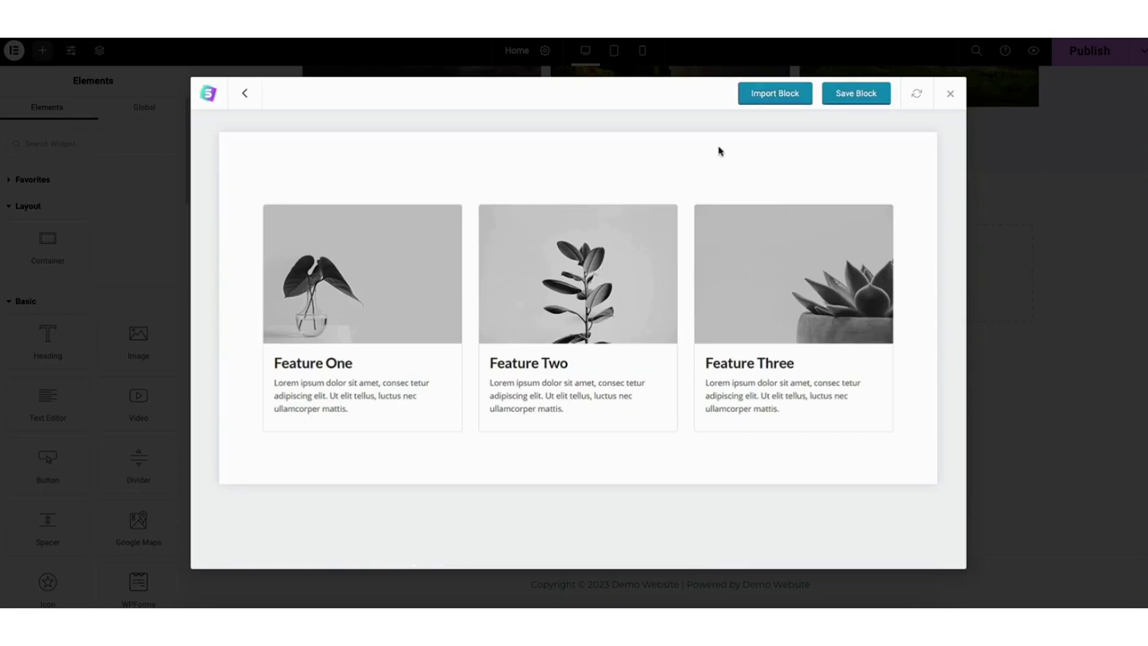
pyautogui.click(763, 95)
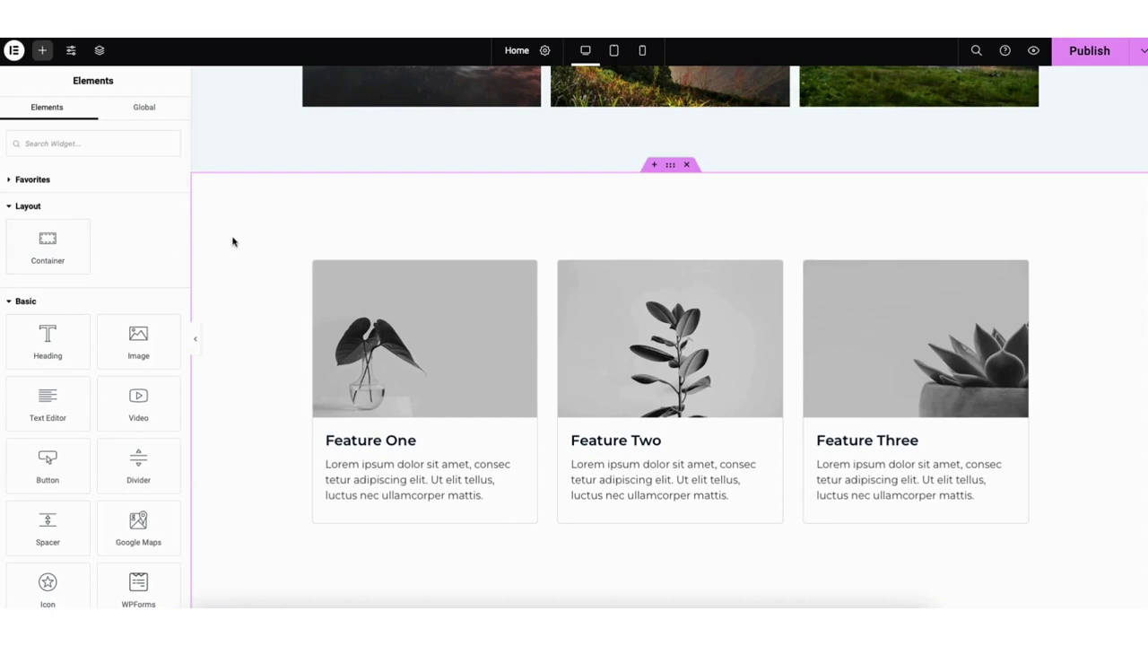
# Add a single vertical container below the feature cards and place a WPForms widget showing the Contact Form in it
pyautogui.scroll(-5, 726, 377)
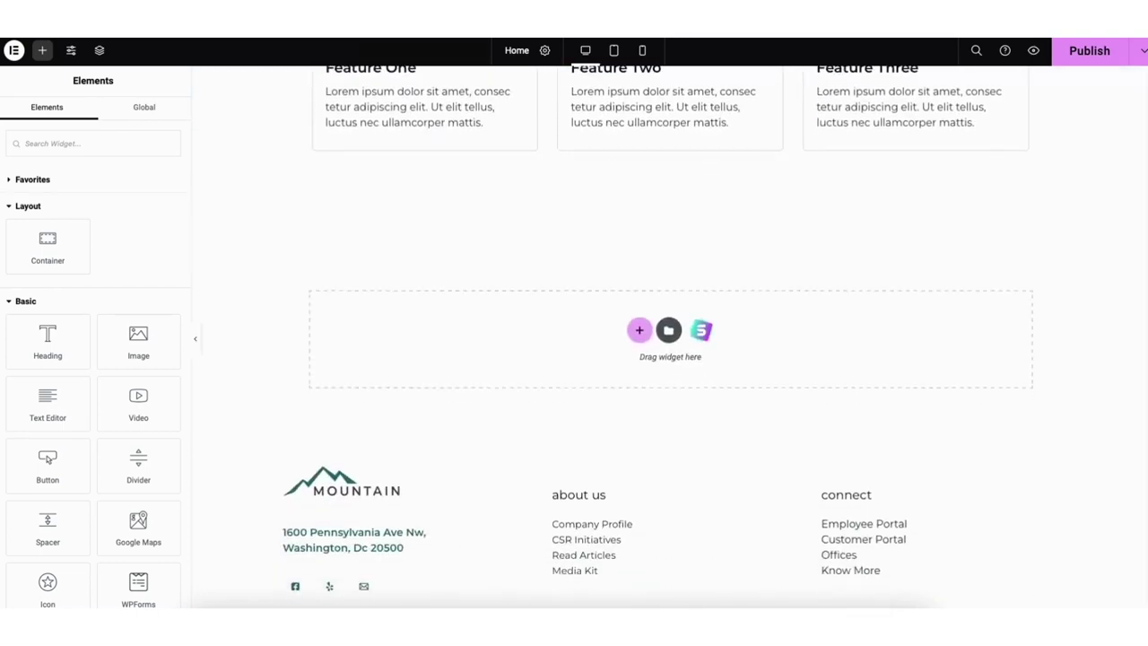
pyautogui.click(640, 321)
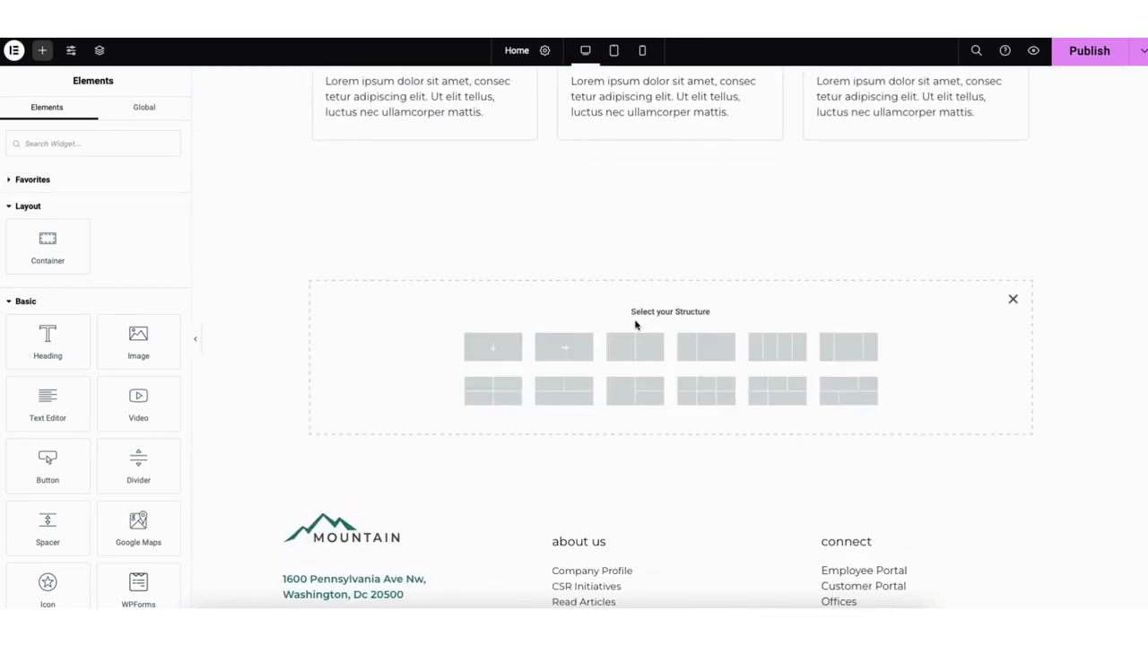
pyautogui.click(492, 349)
pyautogui.moveTo(139, 584); pyautogui.dragTo(680, 273)
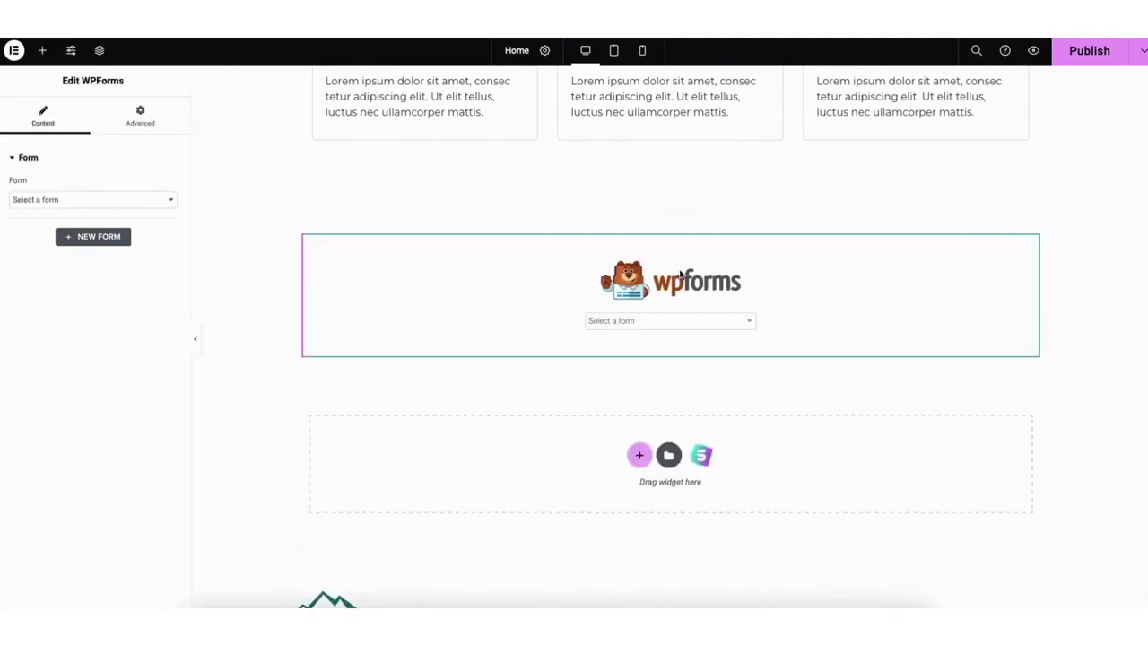
pyautogui.click(87, 199)
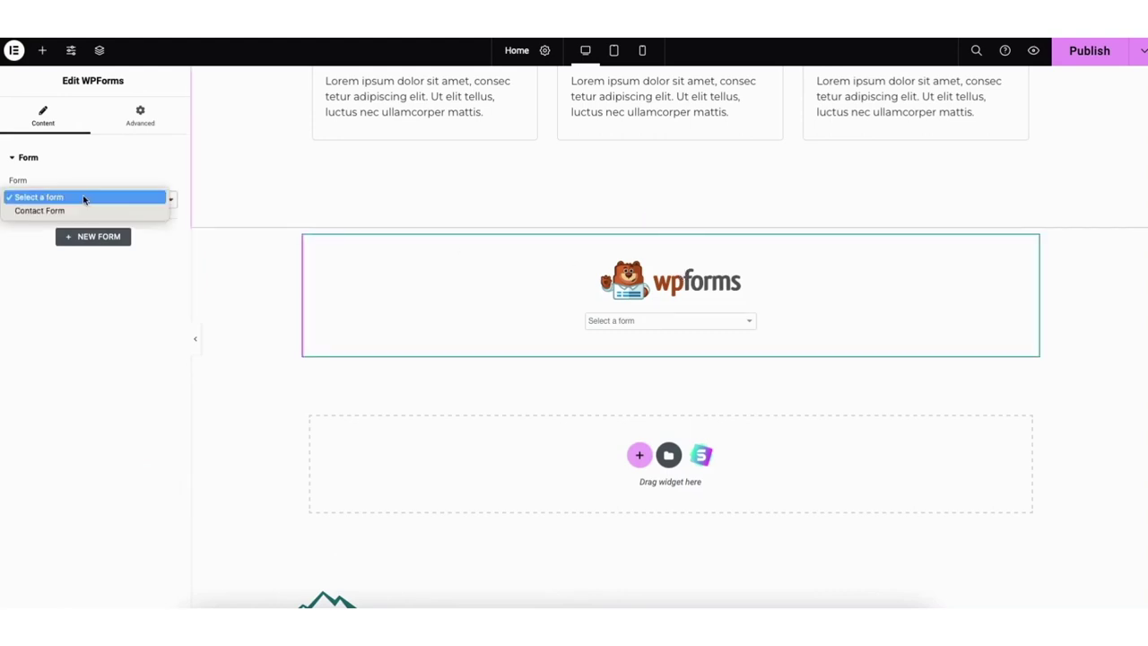
pyautogui.click(77, 212)
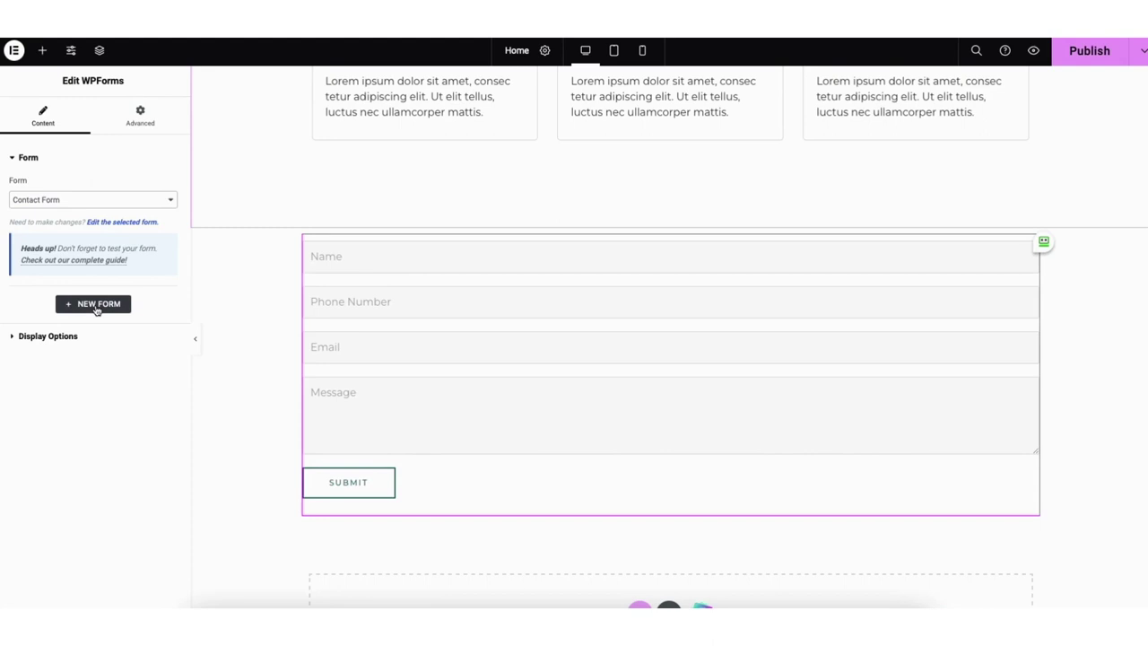
# Open the Contact Form for editing and add an Email field directly below the Your Name field
pyautogui.click(124, 222)
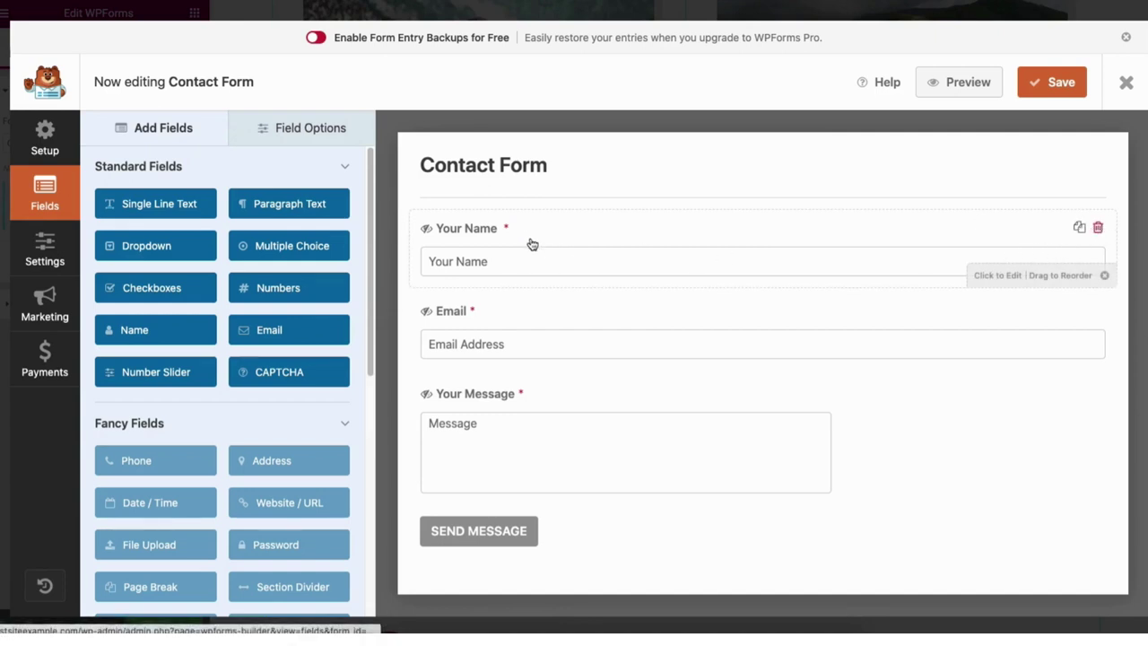
pyautogui.moveTo(528, 274); pyautogui.dragTo(511, 223)
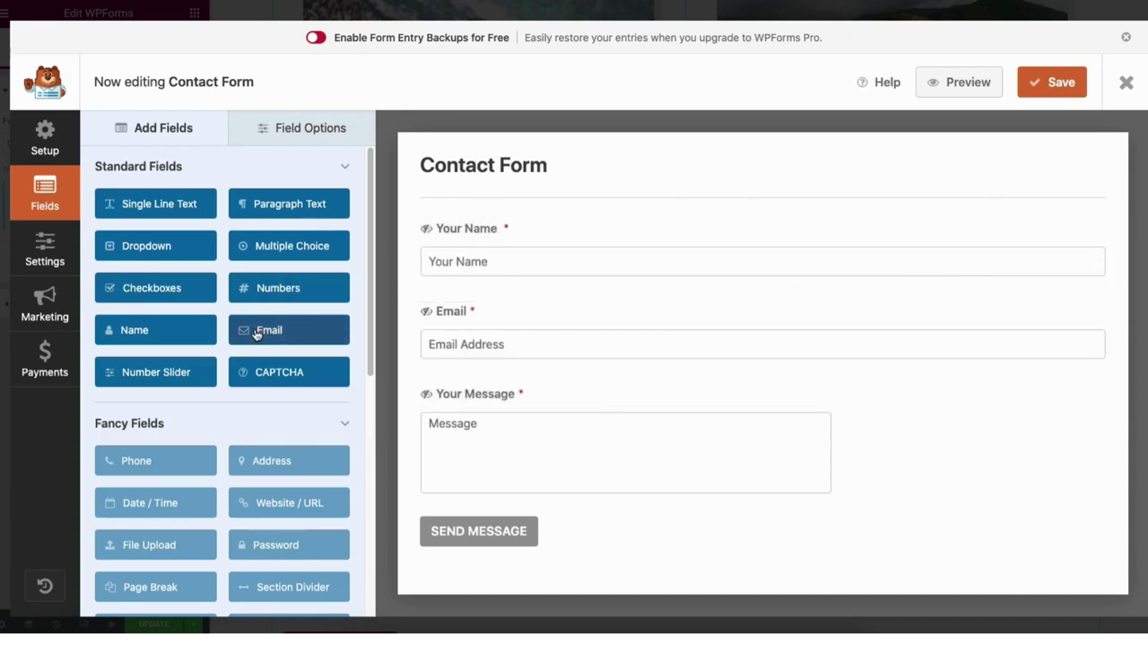
pyautogui.moveTo(287, 331); pyautogui.dragTo(456, 315)
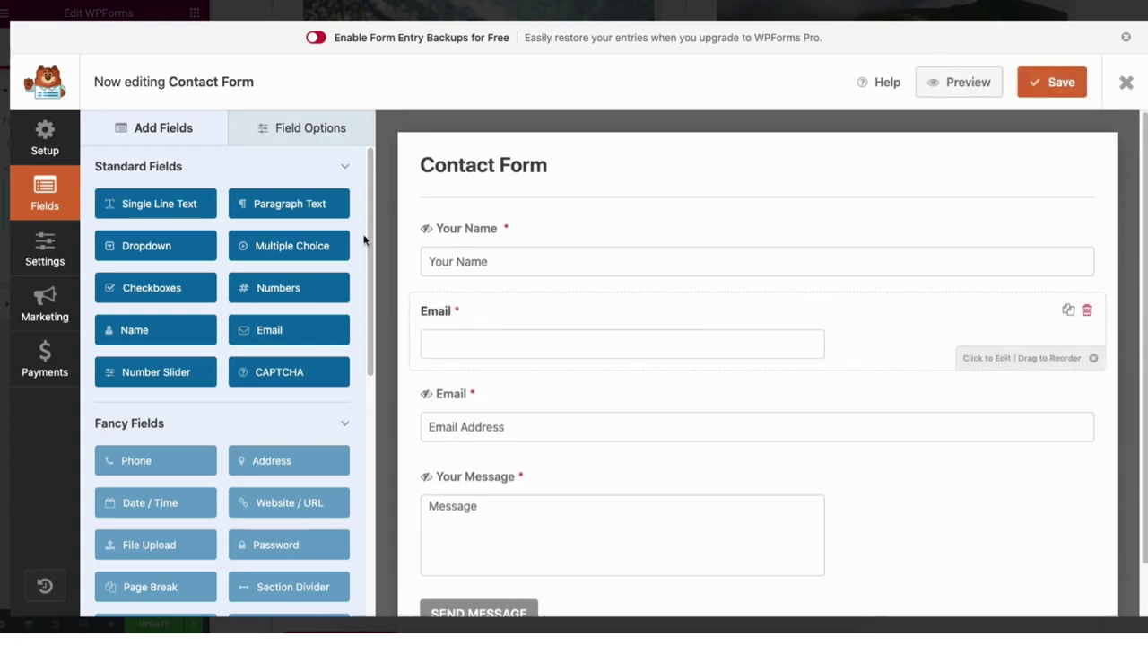
# Set the label of the form's first field to "Name" and keep the field required
pyautogui.click(303, 133)
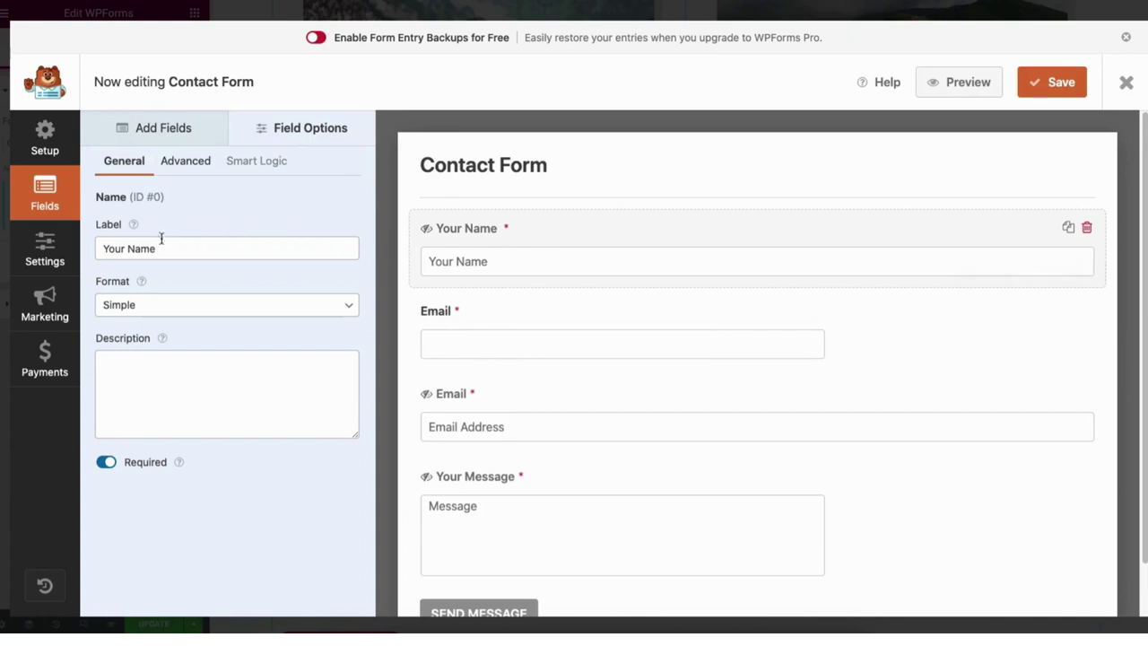
pyautogui.click(130, 249)
pyautogui.press('BackSpace')
pyautogui.press('BackSpace')
pyautogui.press('BackSpace')
pyautogui.press('BackSpace')
pyautogui.press('BackSpace')
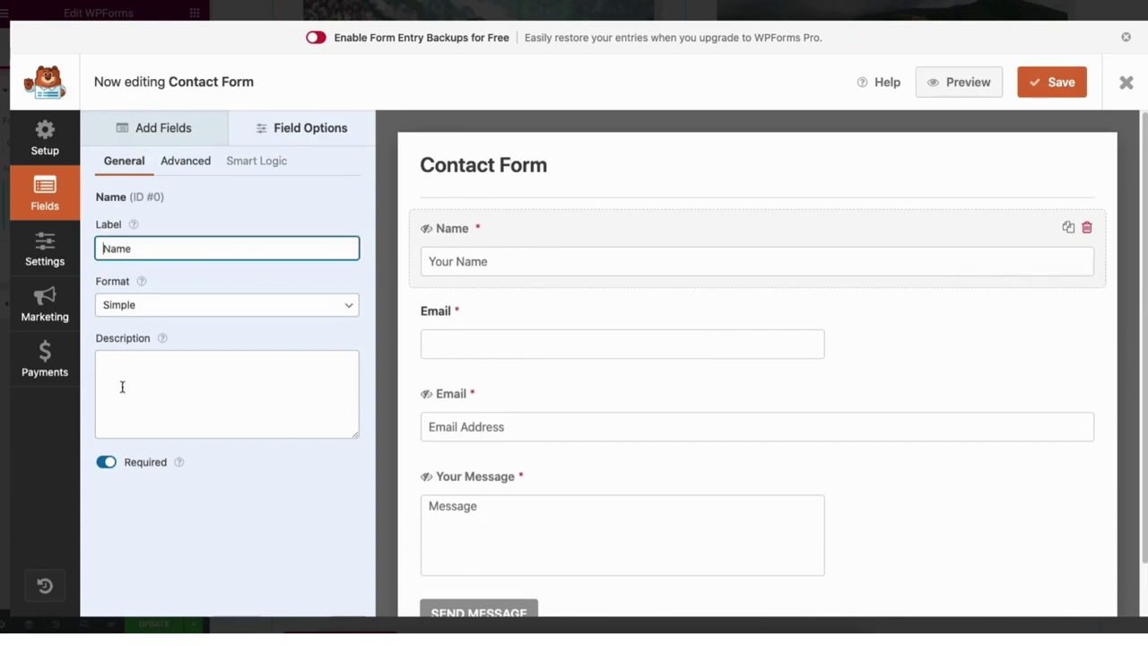
pyautogui.click(106, 465)
pyautogui.click(106, 464)
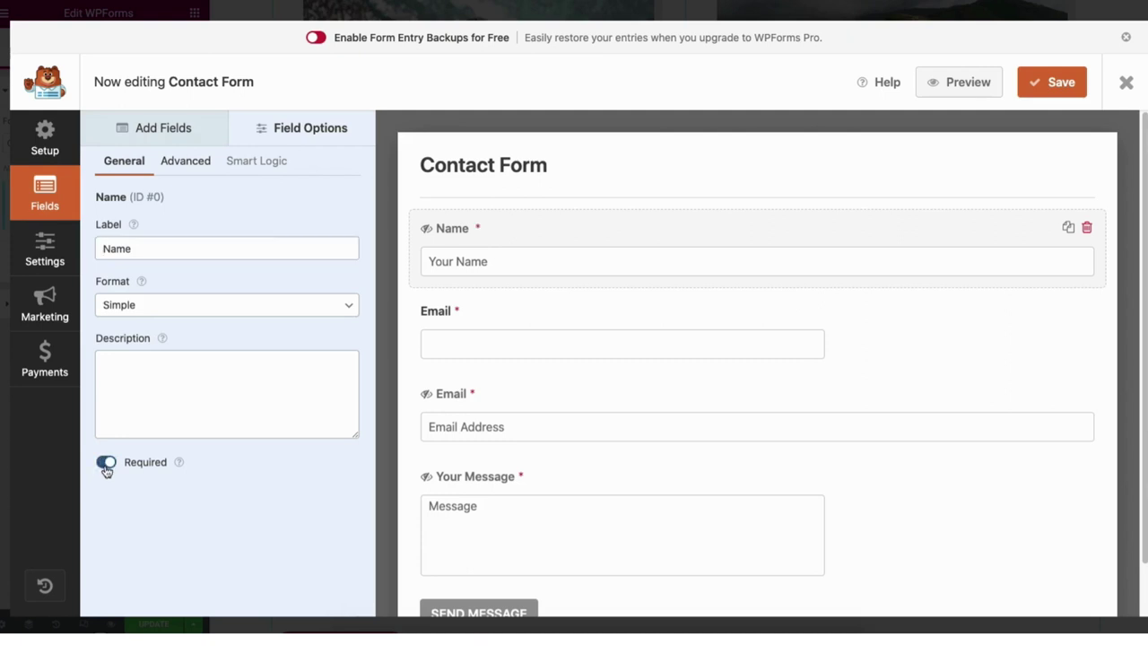
# Examine the Name field's advanced options, including the available field sizes
pyautogui.click(184, 162)
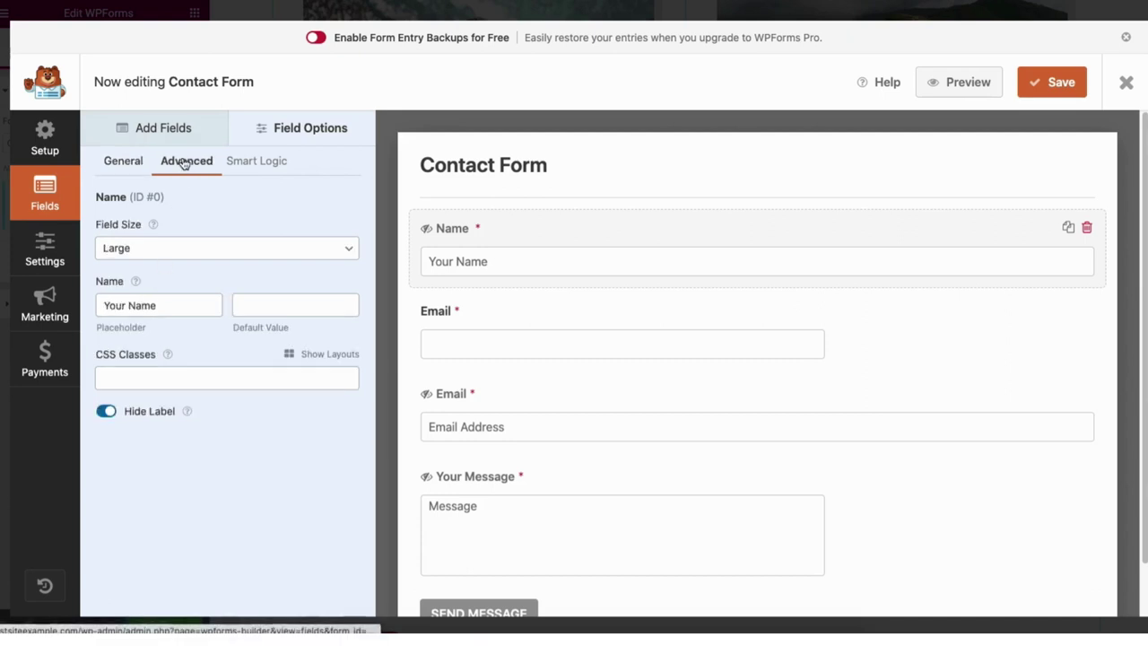
pyautogui.click(142, 247)
pyautogui.click(135, 236)
pyautogui.click(135, 248)
pyautogui.click(134, 233)
pyautogui.click(134, 251)
pyautogui.press('Escape')
pyautogui.press('Down')
pyautogui.press('Down')
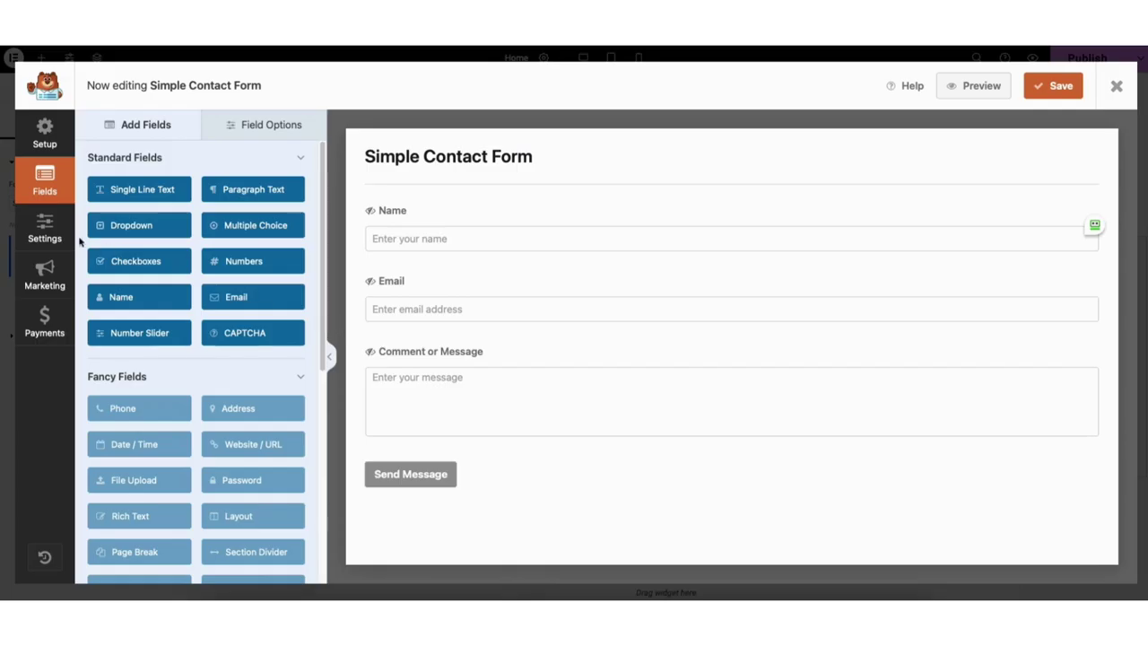
# Review the Simple Contact Form's general, spam protection, notification and confirmation settings
pyautogui.click(44, 229)
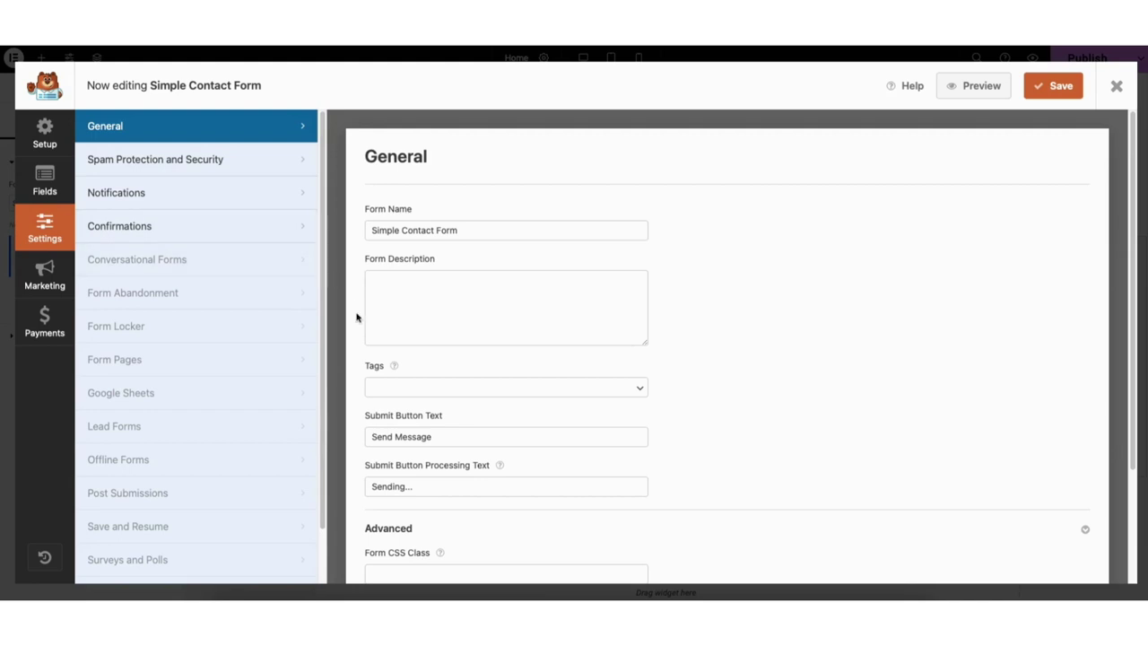
pyautogui.click(192, 160)
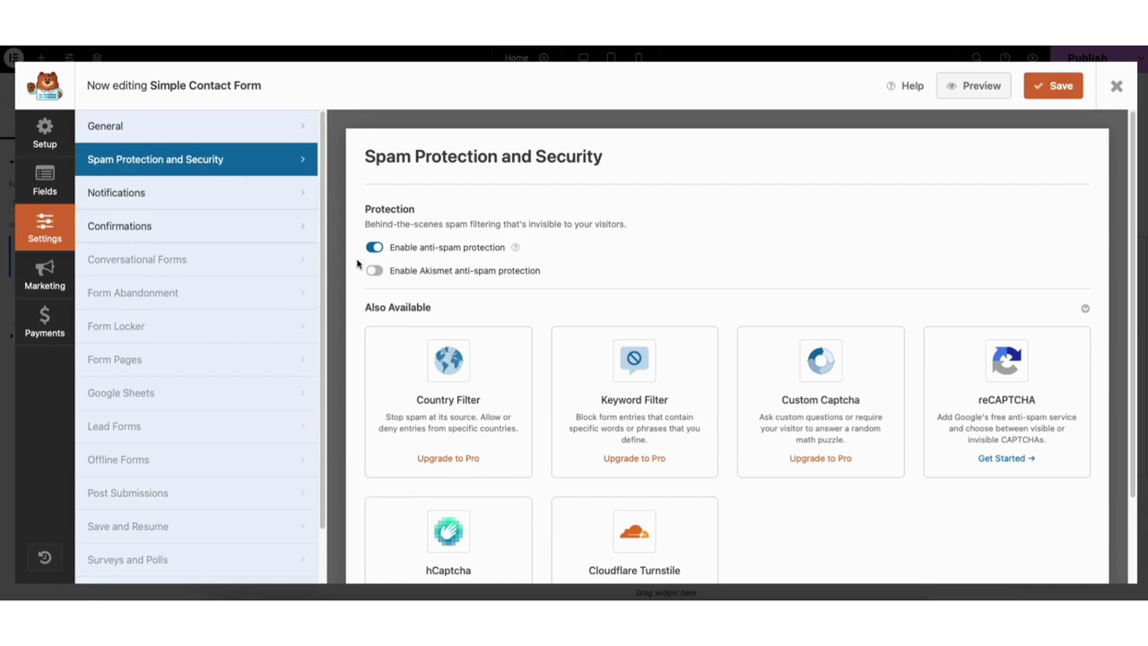
pyautogui.click(250, 203)
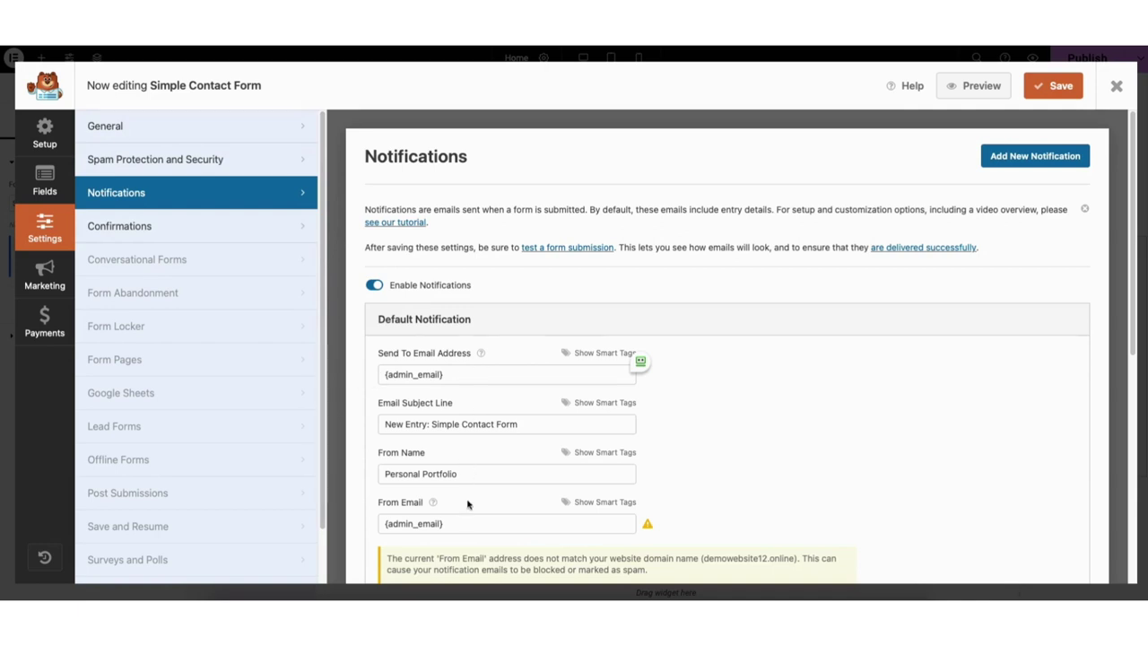
pyautogui.click(446, 525)
pyautogui.click(205, 229)
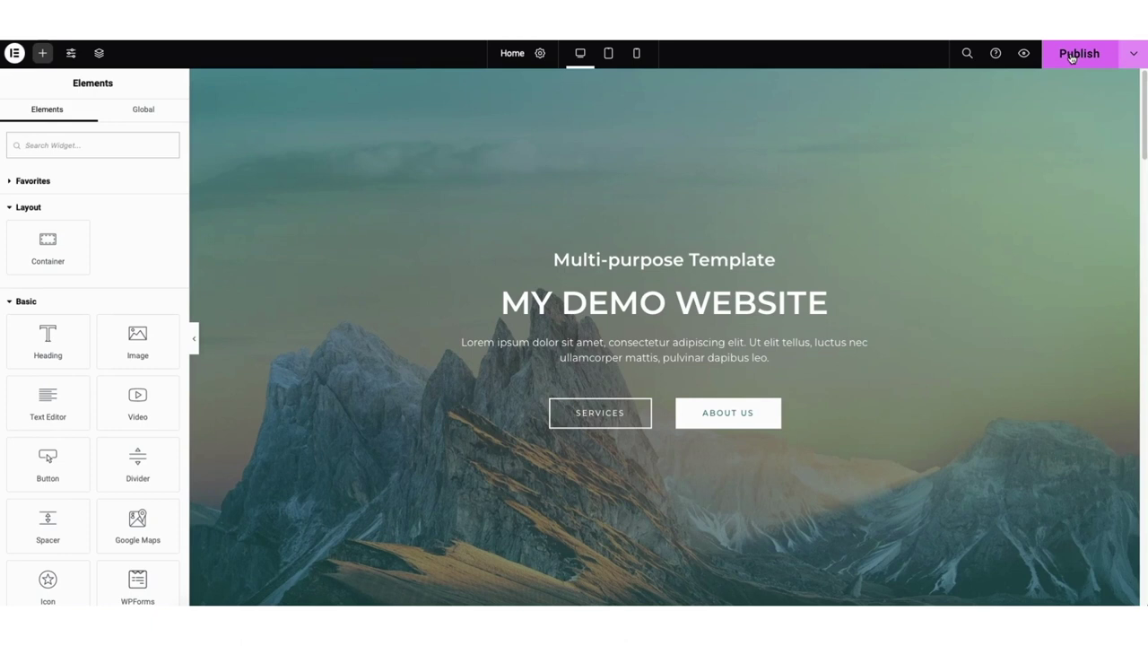
# Check the Home page's additional save options and view the page in the tablet portrait layout
pyautogui.click(1135, 54)
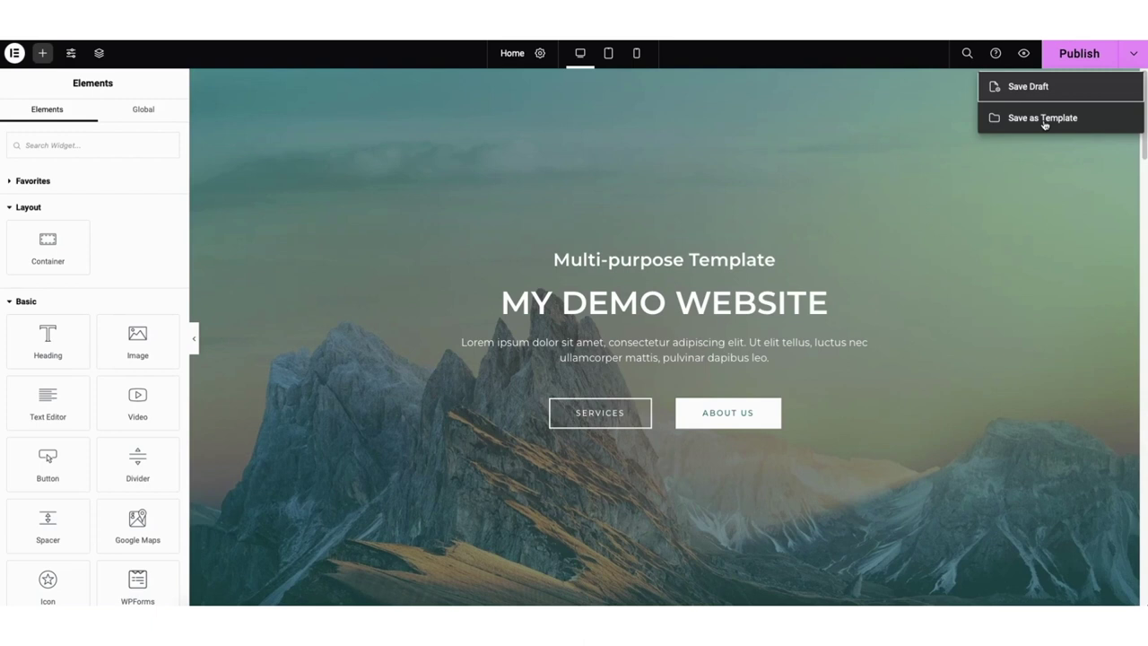
pyautogui.click(896, 166)
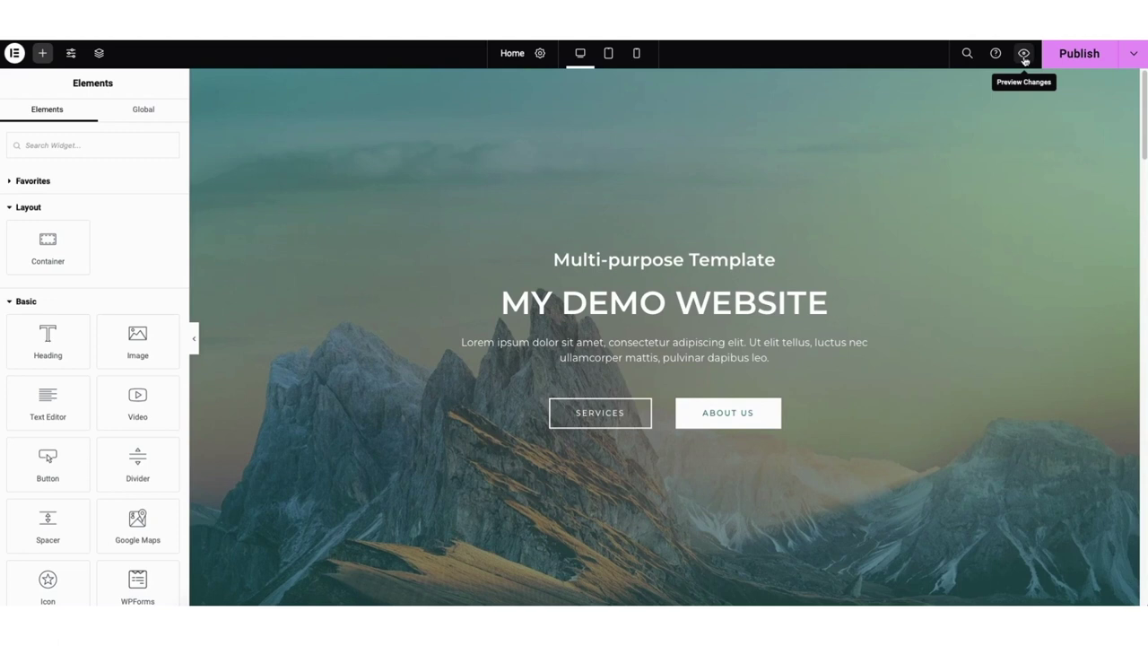
pyautogui.click(608, 54)
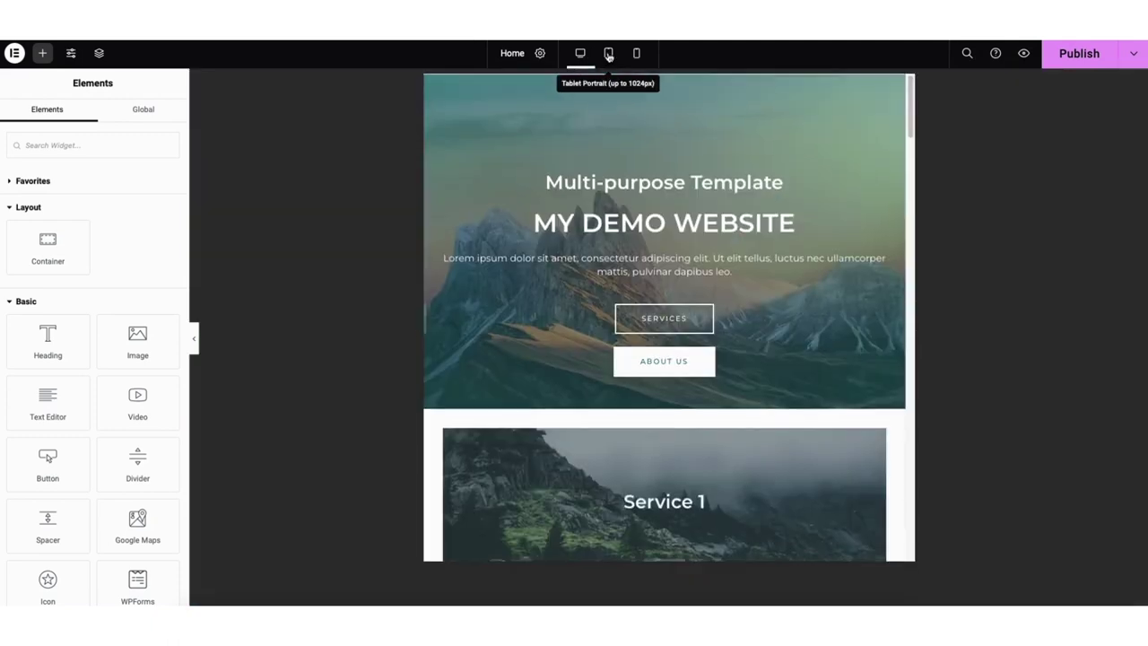
# Review the Home page in the tablet and mobile portrait layouts and return to the desktop layout
pyautogui.scroll(-3, 909, 110)
pyautogui.scroll(3, 909, 109)
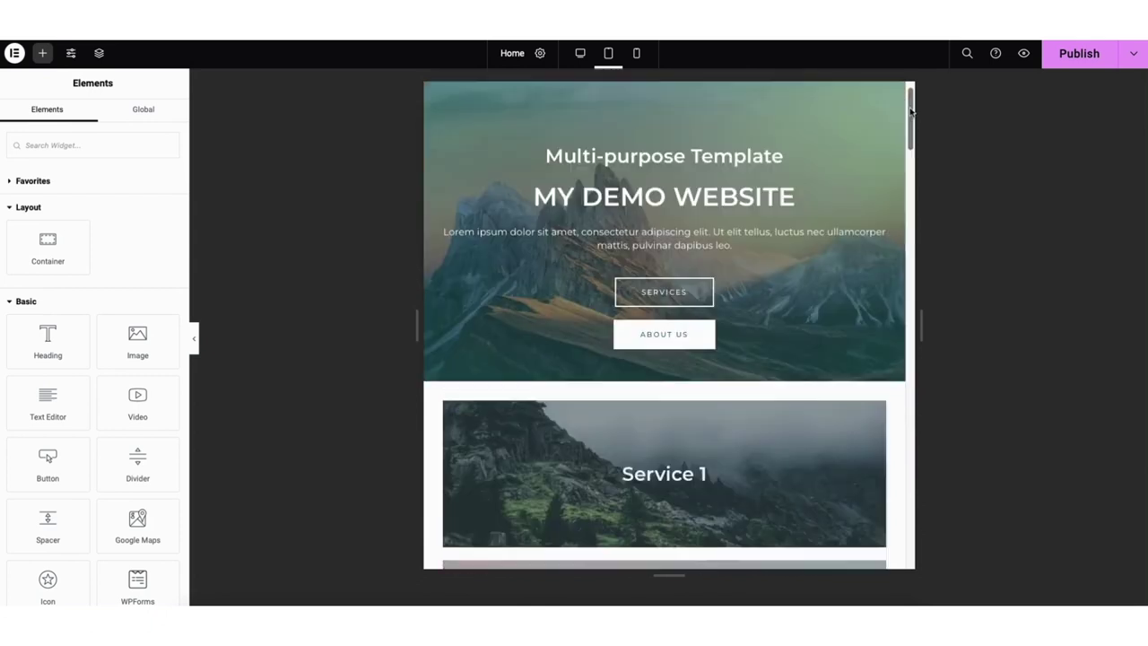
pyautogui.click(637, 54)
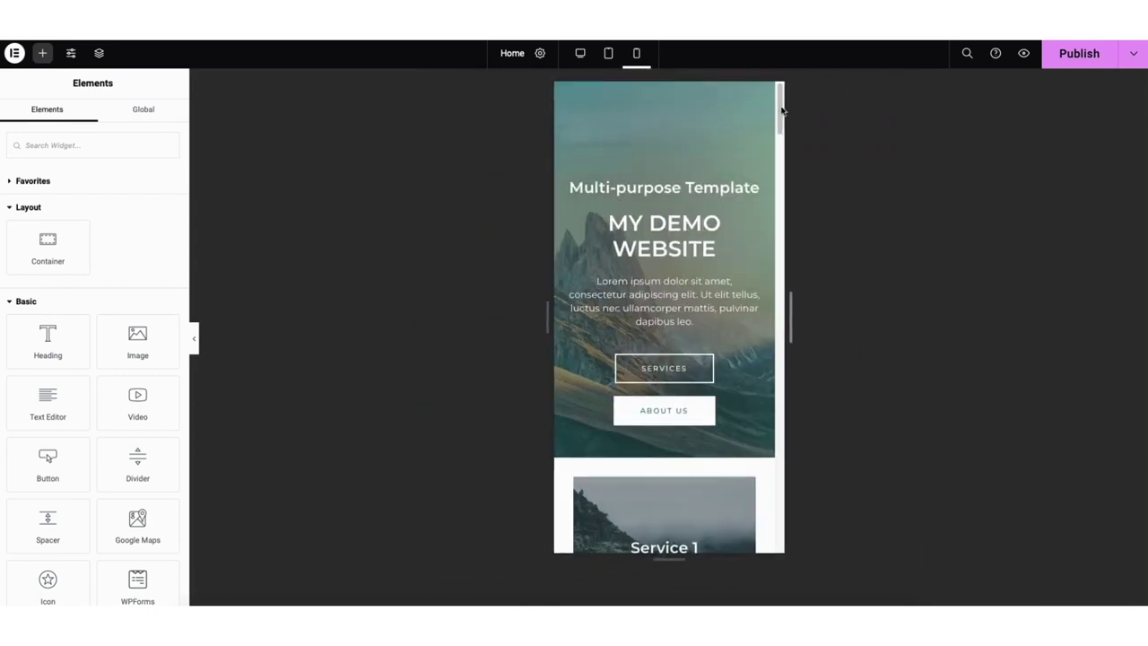
pyautogui.scroll(-4, 780, 134)
pyautogui.moveTo(783, 141); pyautogui.dragTo(787, 97)
pyautogui.click(584, 51)
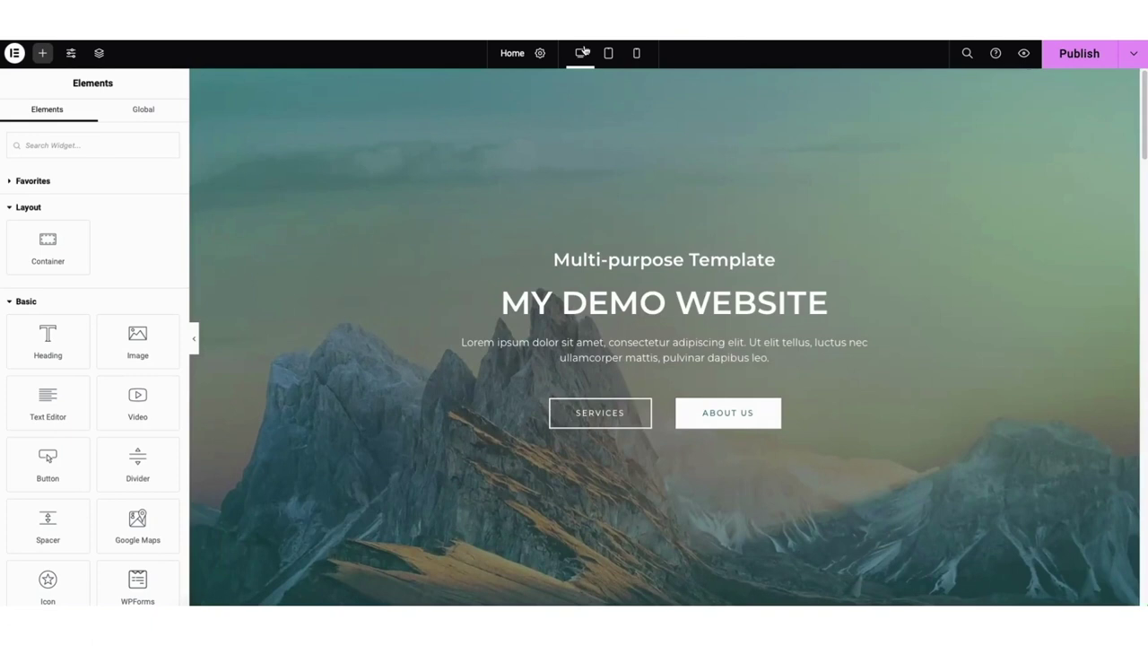
# Check the site settings and examine the Home page's history of actions and revisions
pyautogui.click(72, 54)
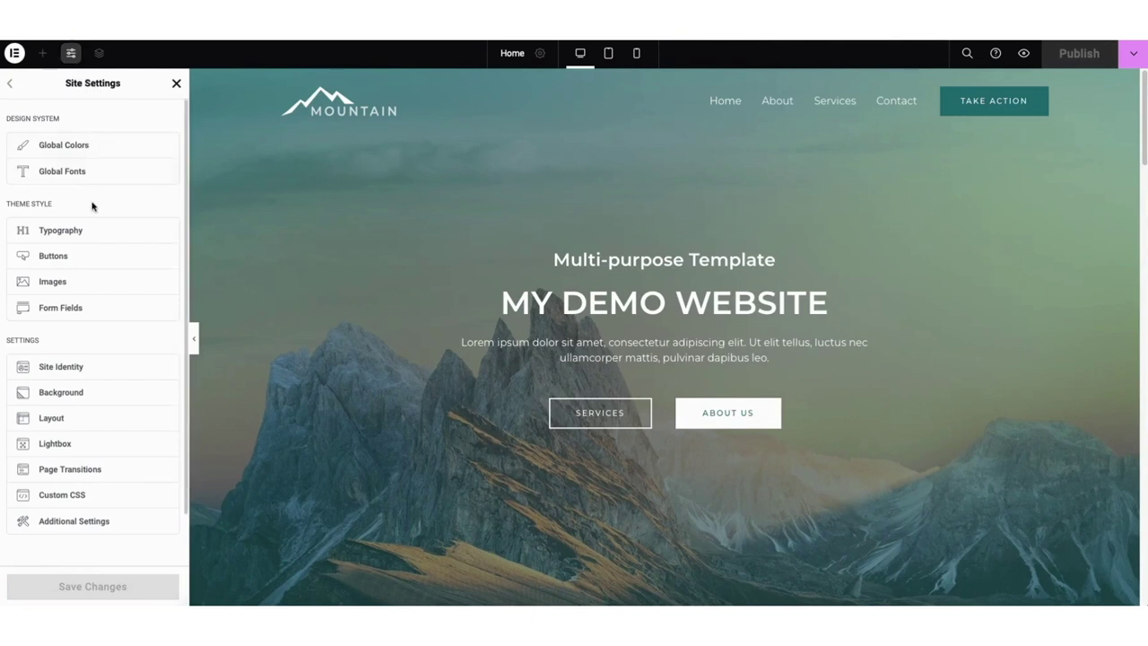
pyautogui.click(176, 82)
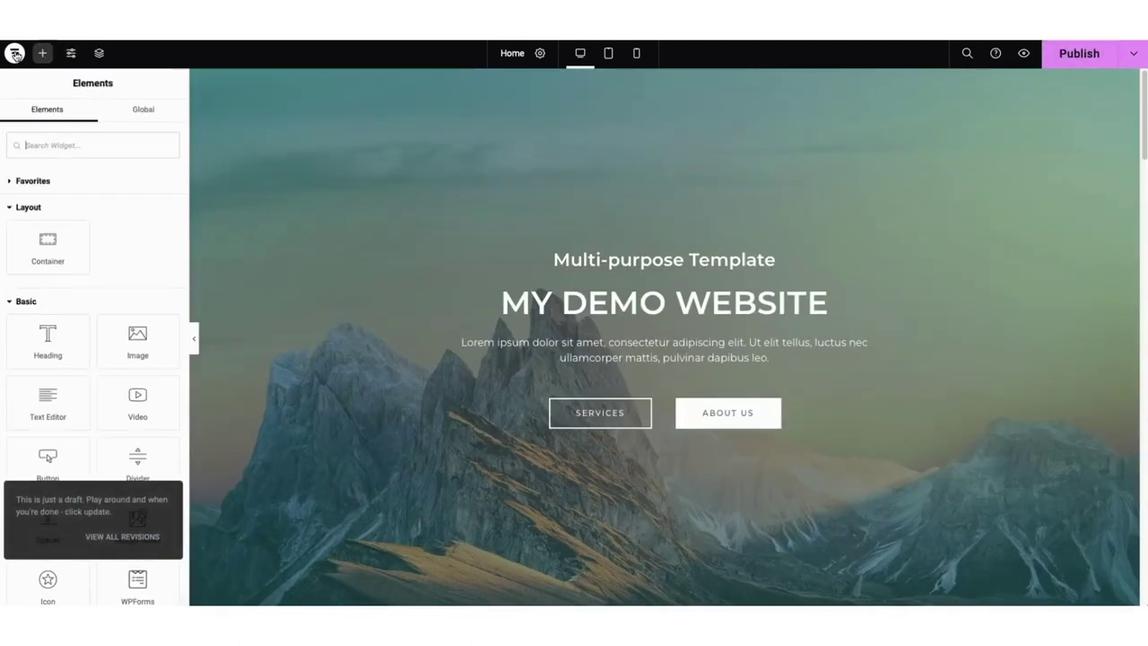
pyautogui.click(15, 53)
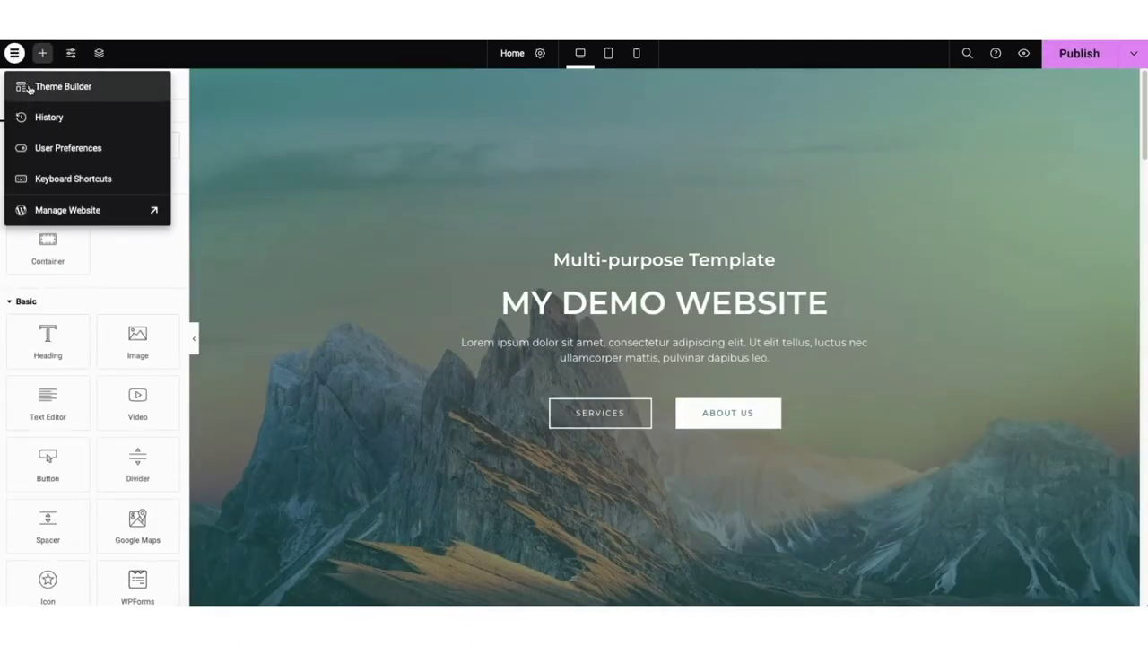
pyautogui.click(39, 117)
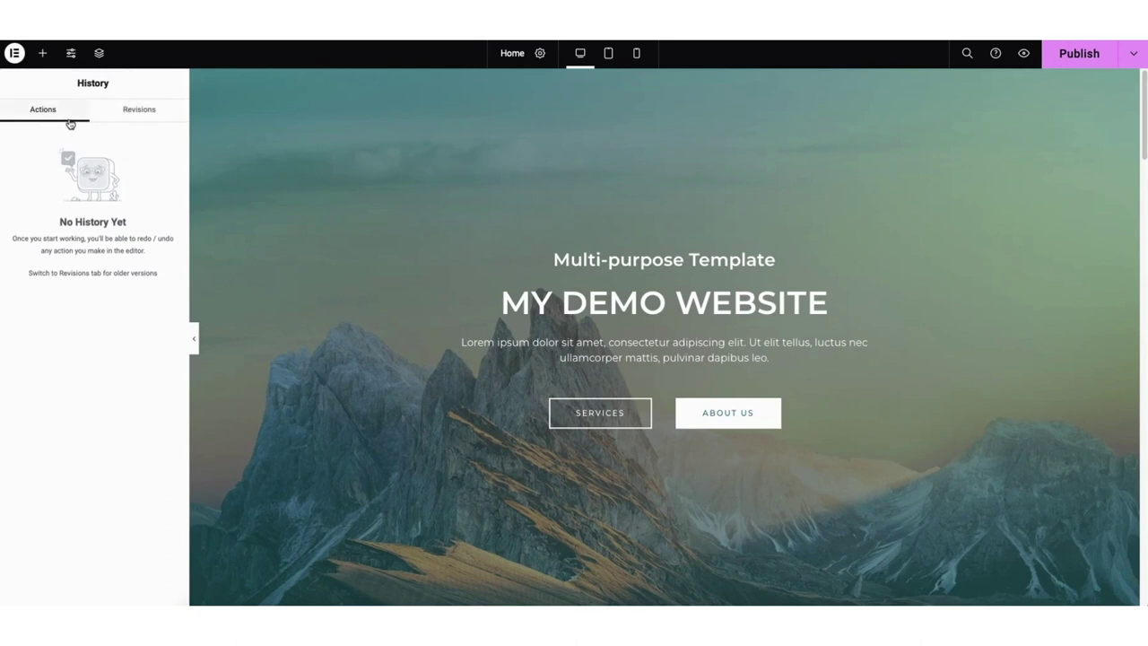
pyautogui.click(141, 111)
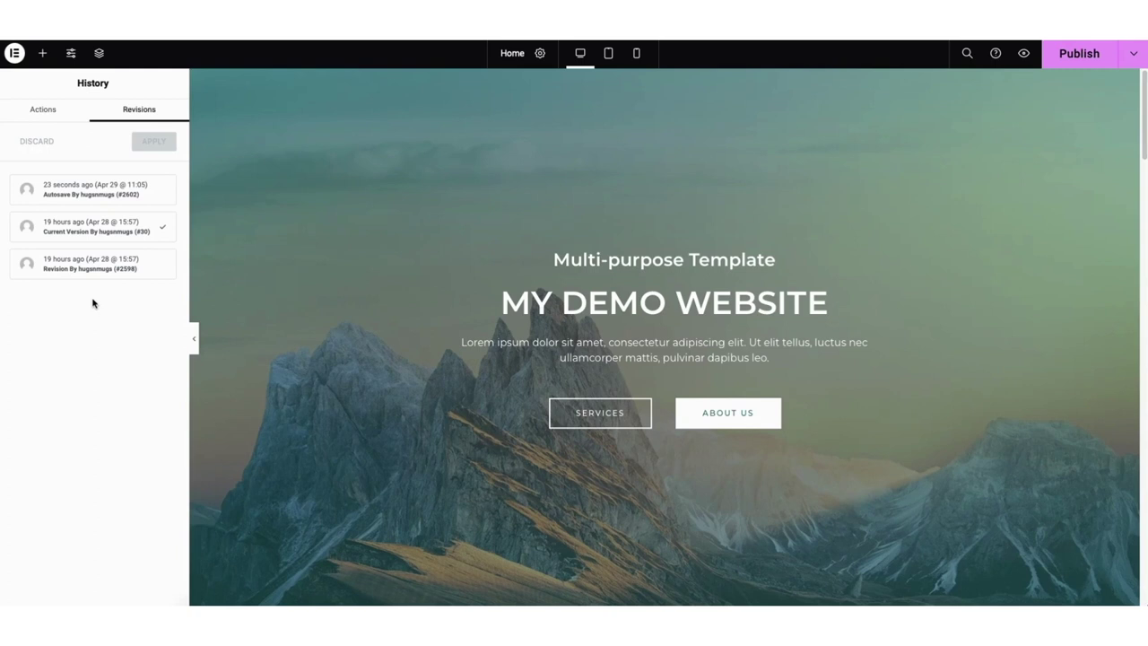
# Leave the page editor for the WordPress dashboard and view the list of all pages
pyautogui.click(16, 54)
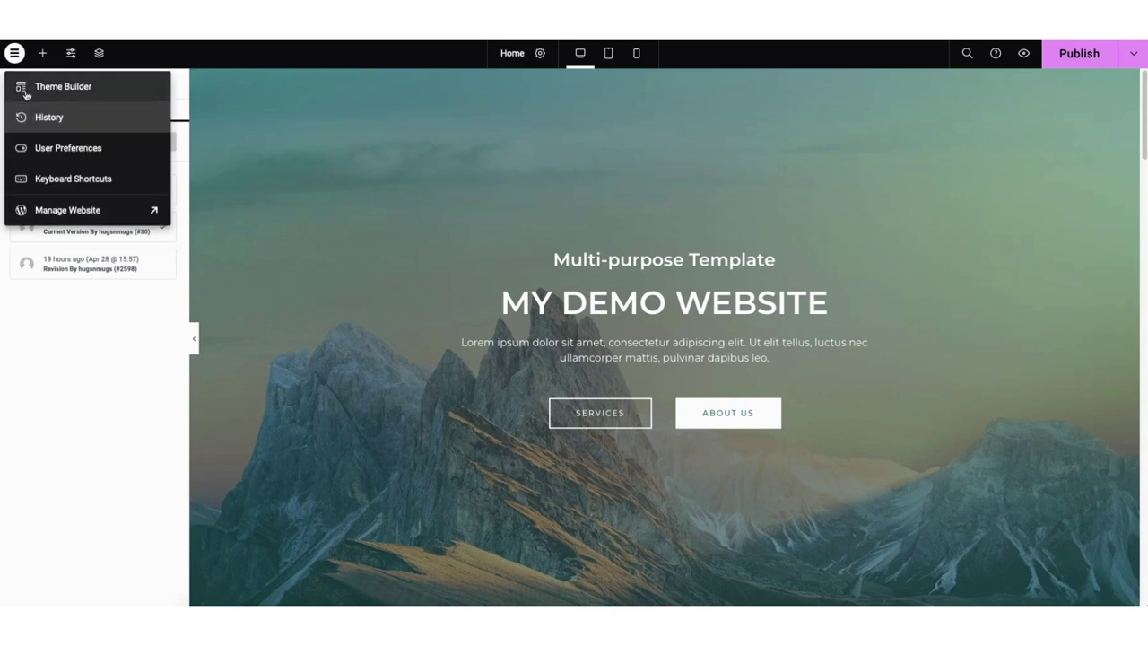
pyautogui.click(59, 212)
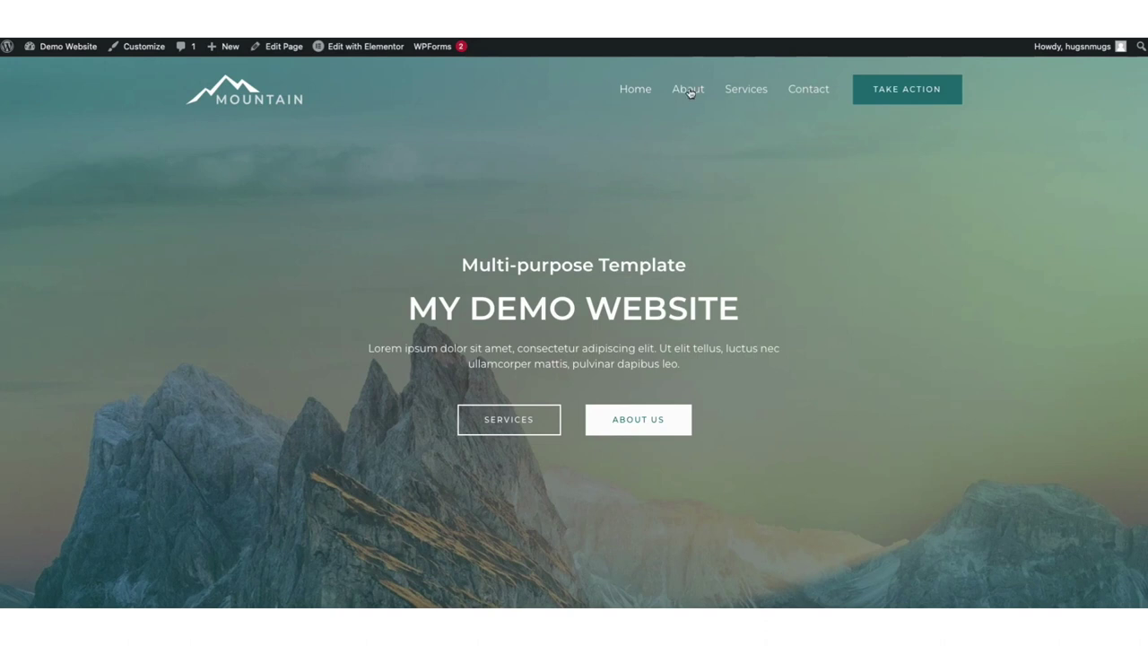
pyautogui.moveTo(362, 54)
pyautogui.moveTo(55, 52)
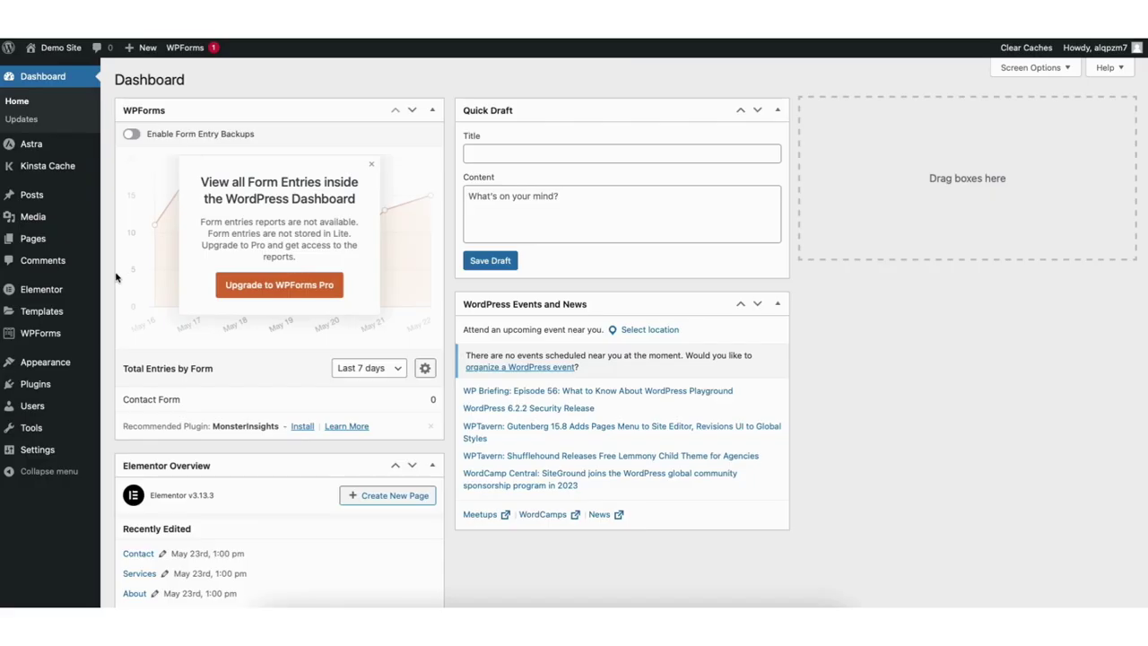
pyautogui.moveTo(30, 244)
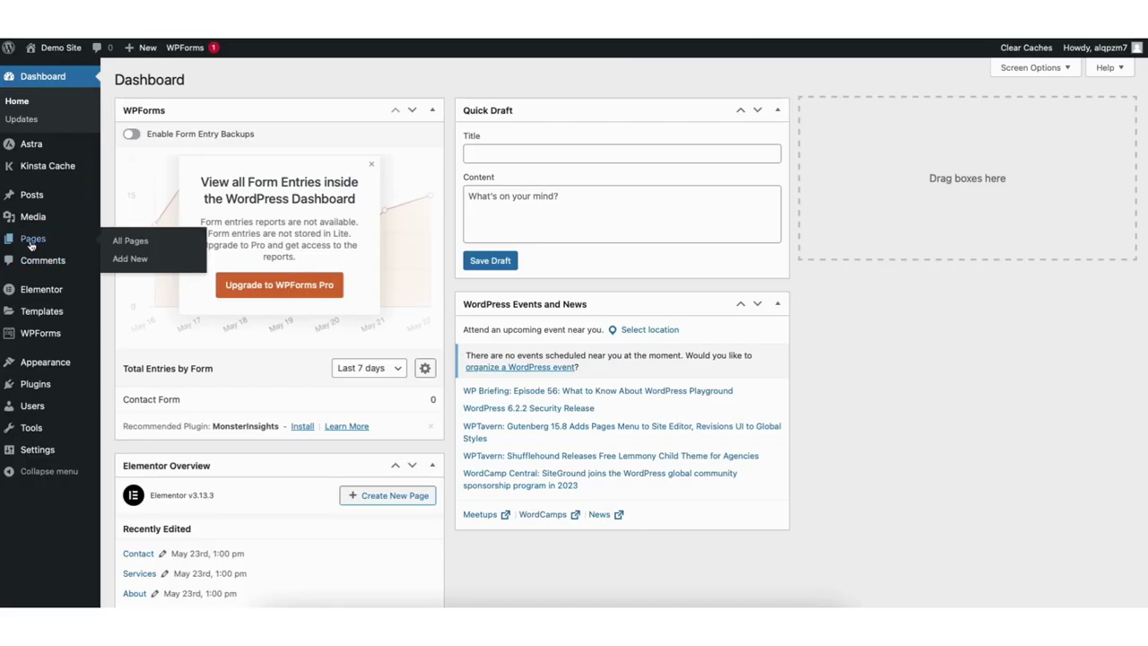
pyautogui.click(131, 241)
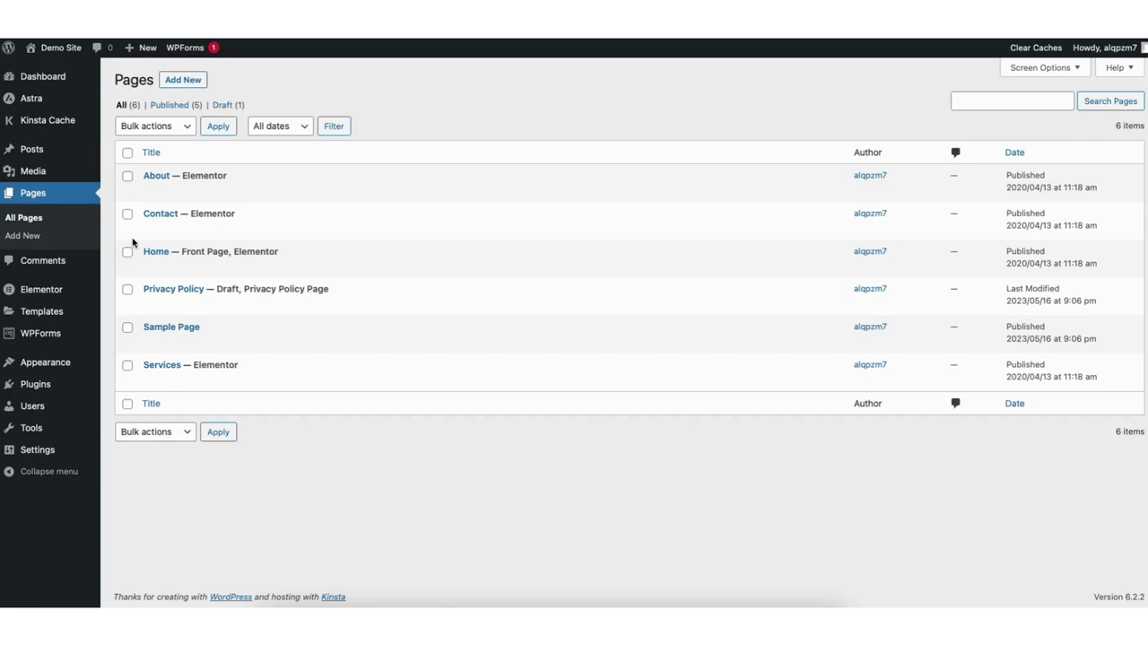
# View the media library and the list of all posts
pyautogui.moveTo(32, 176)
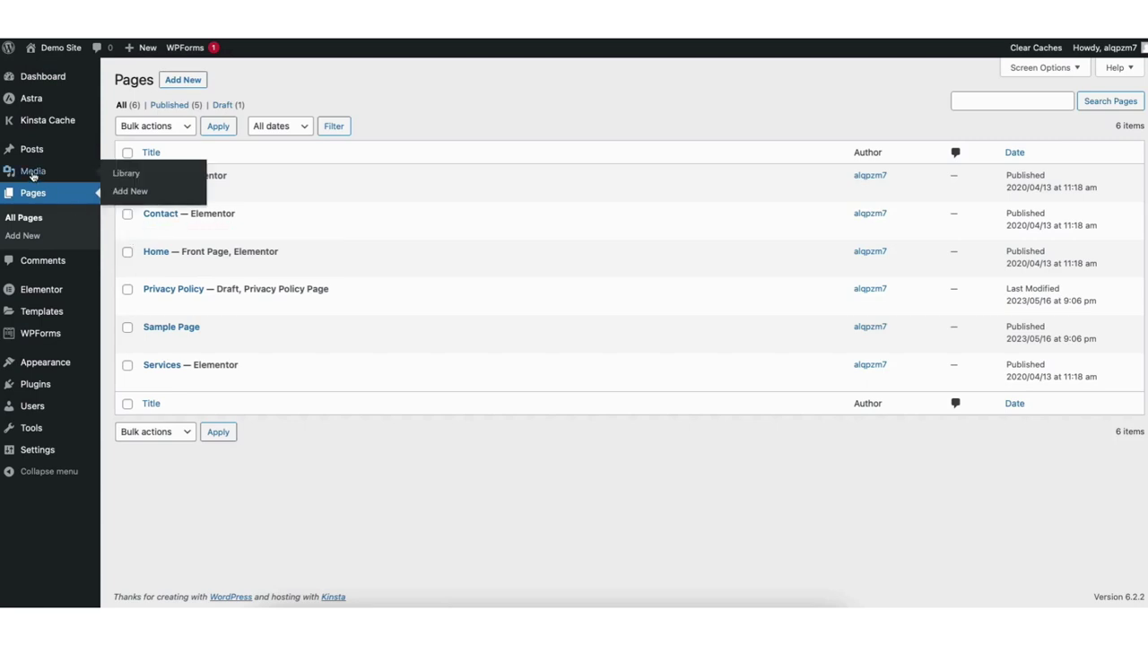
pyautogui.click(125, 173)
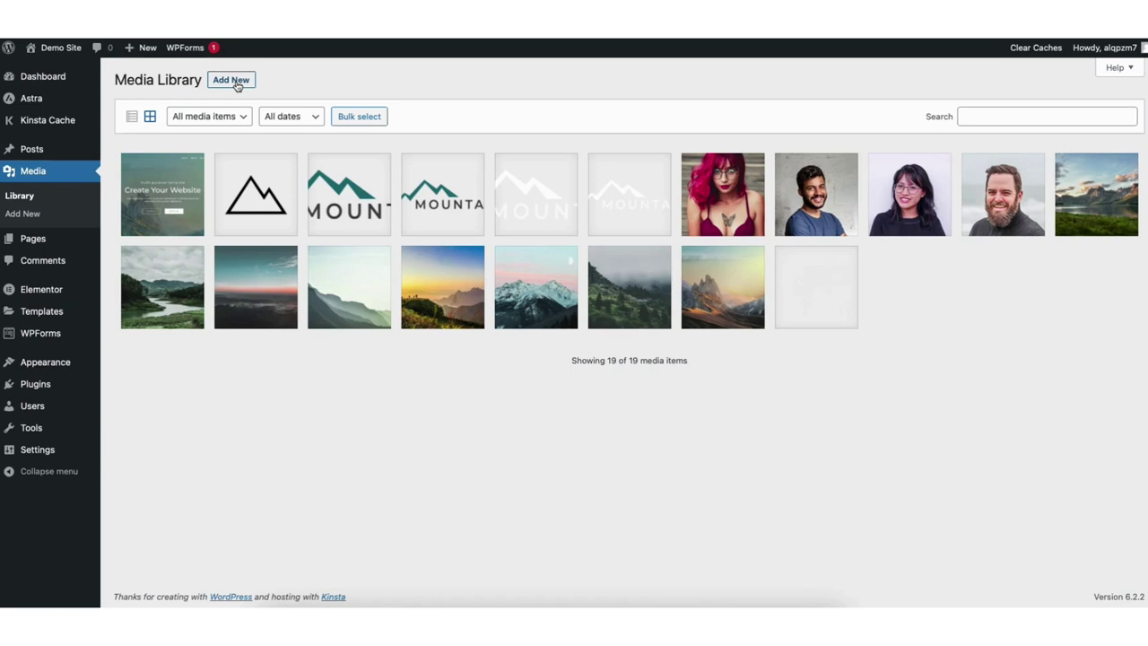
pyautogui.moveTo(35, 154)
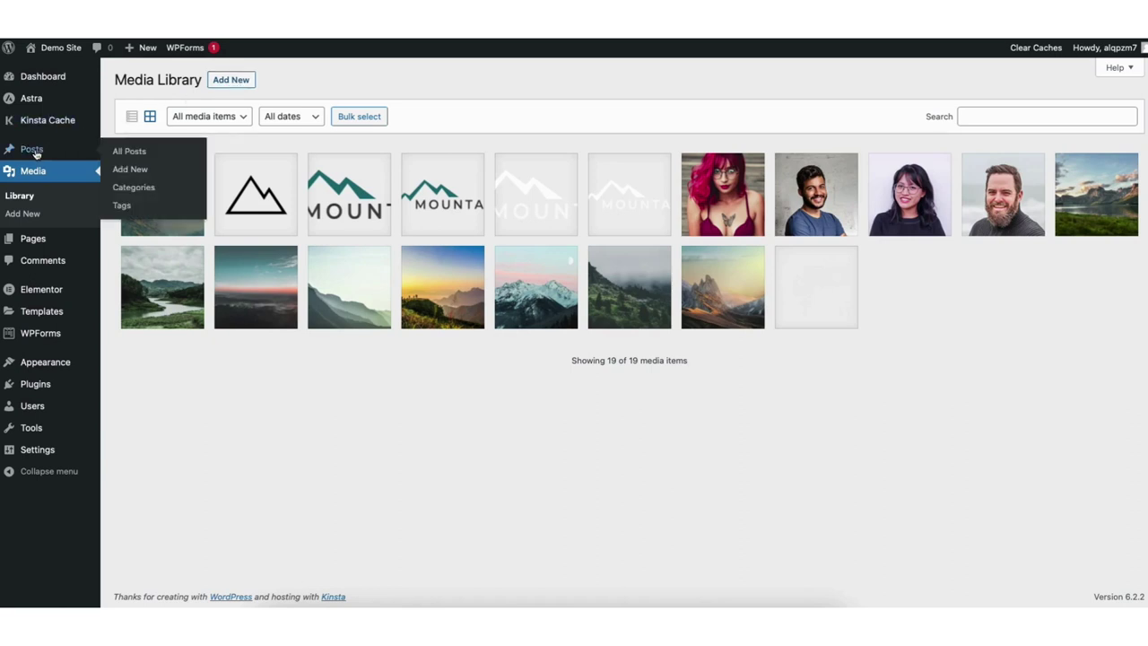
pyautogui.click(131, 155)
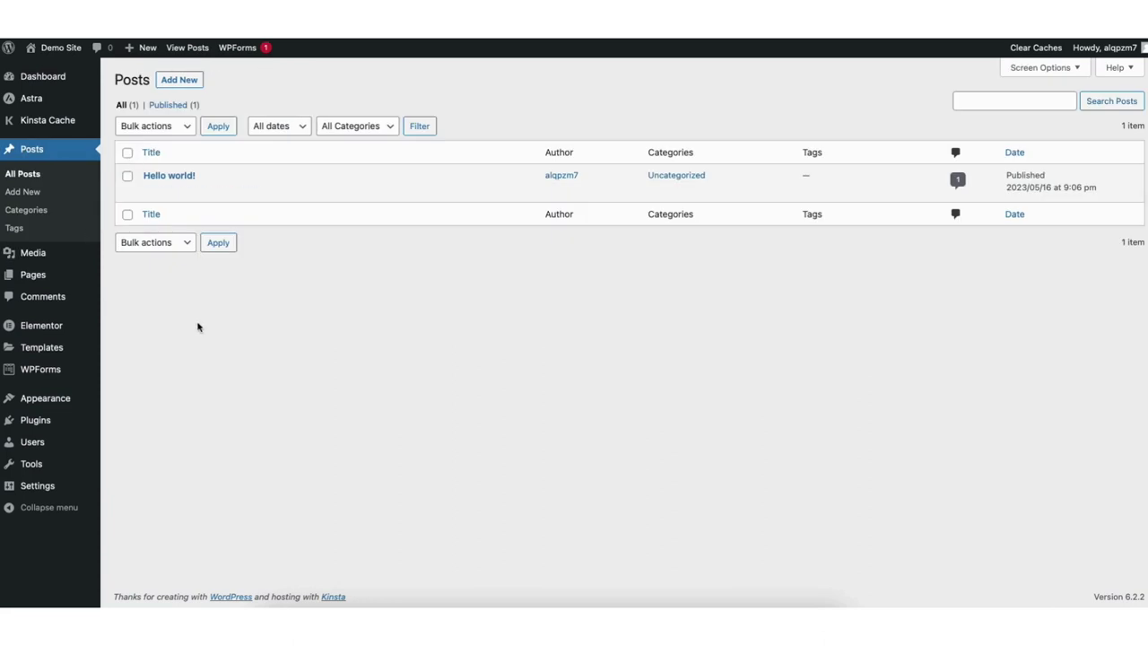
# Review the site's comments and the page for adding new plugins
pyautogui.click(49, 304)
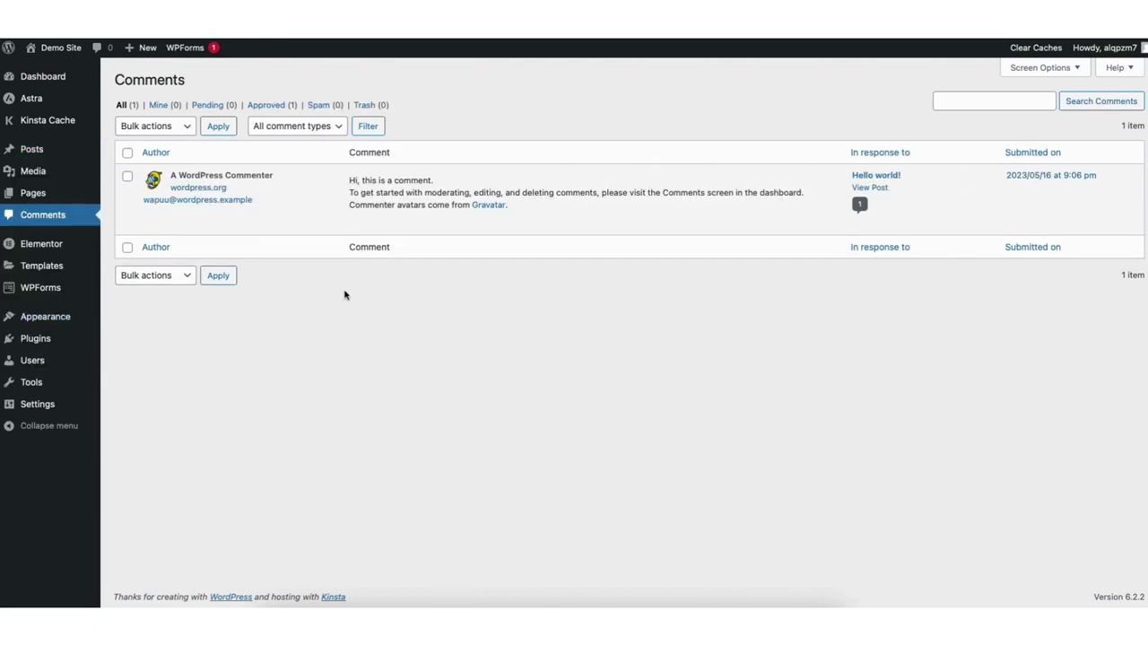
pyautogui.moveTo(420, 204)
pyautogui.moveTo(27, 339)
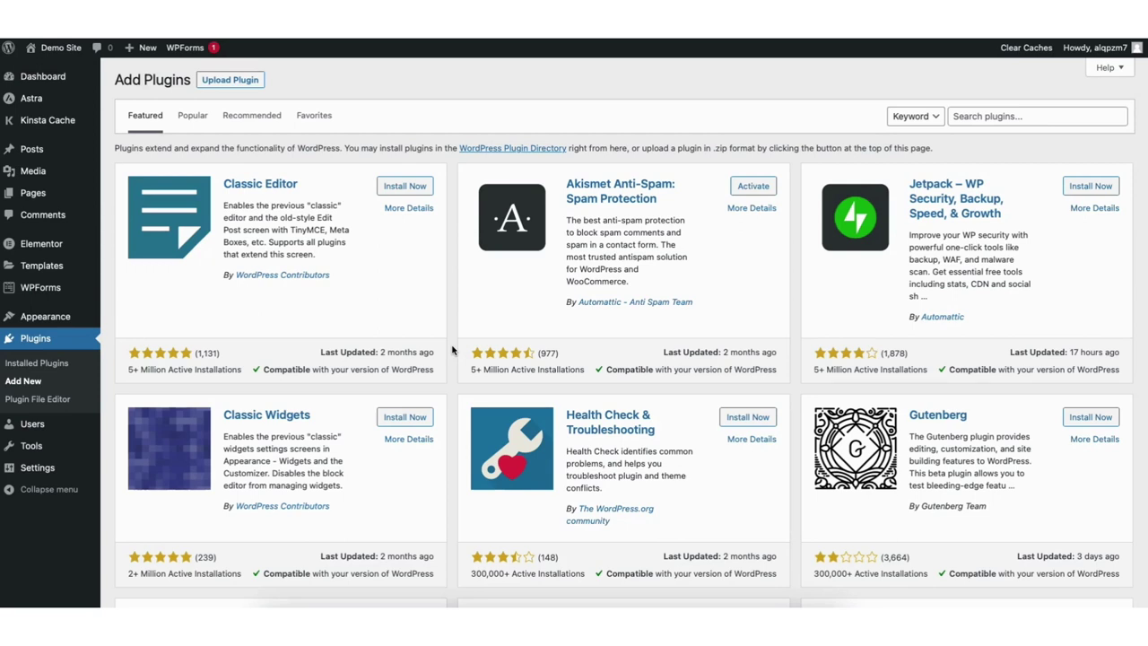
# Open the site's menu management and select the Navigation (Primary Menu) menu for editing
pyautogui.moveTo(40, 320)
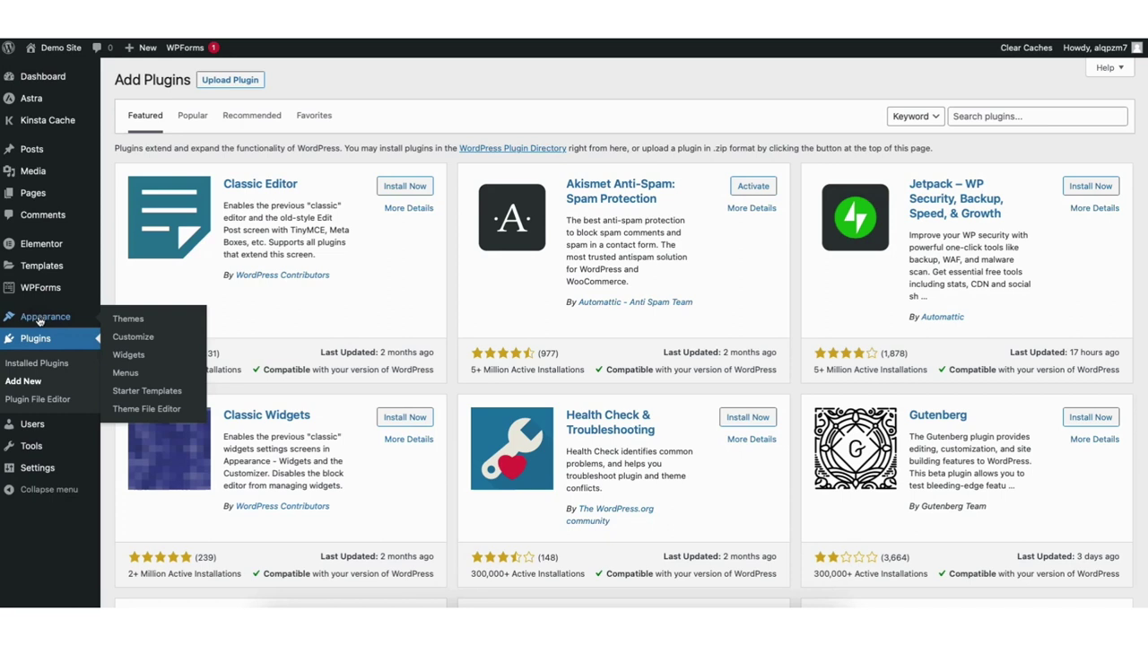
pyautogui.click(125, 373)
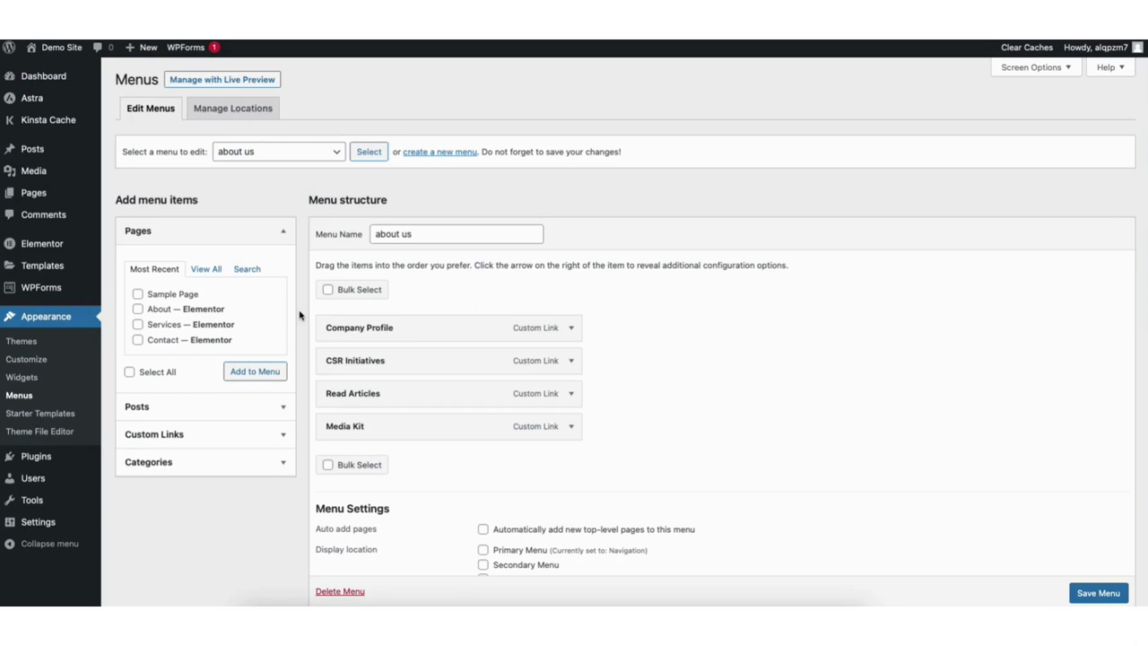
pyautogui.click(272, 153)
pyautogui.click(274, 177)
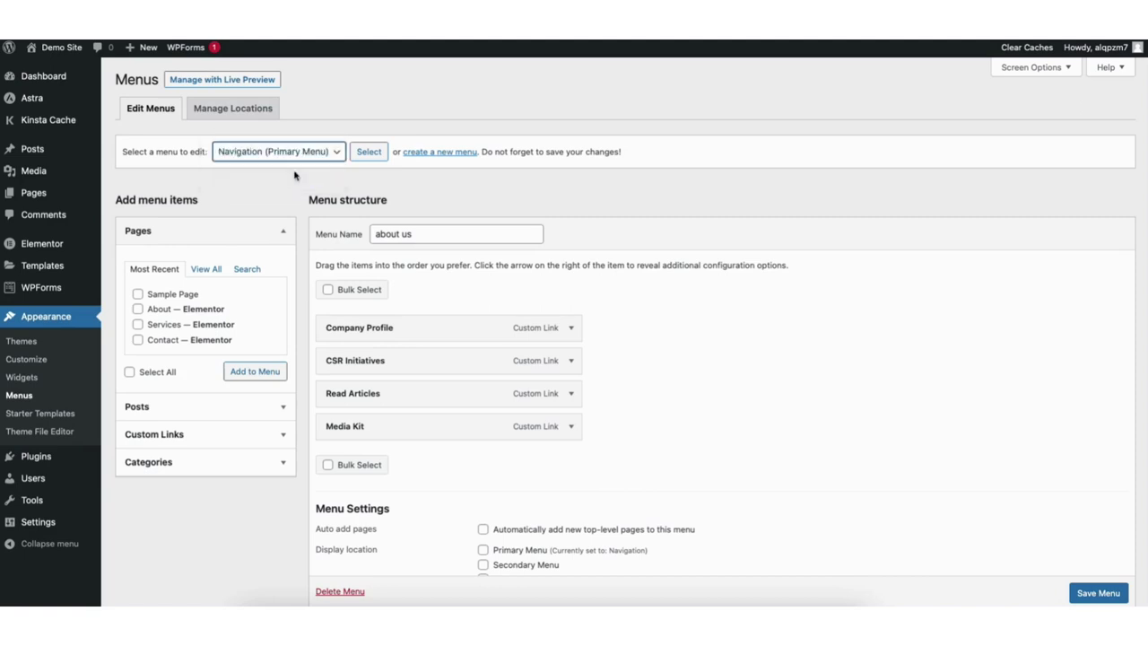
pyautogui.click(369, 154)
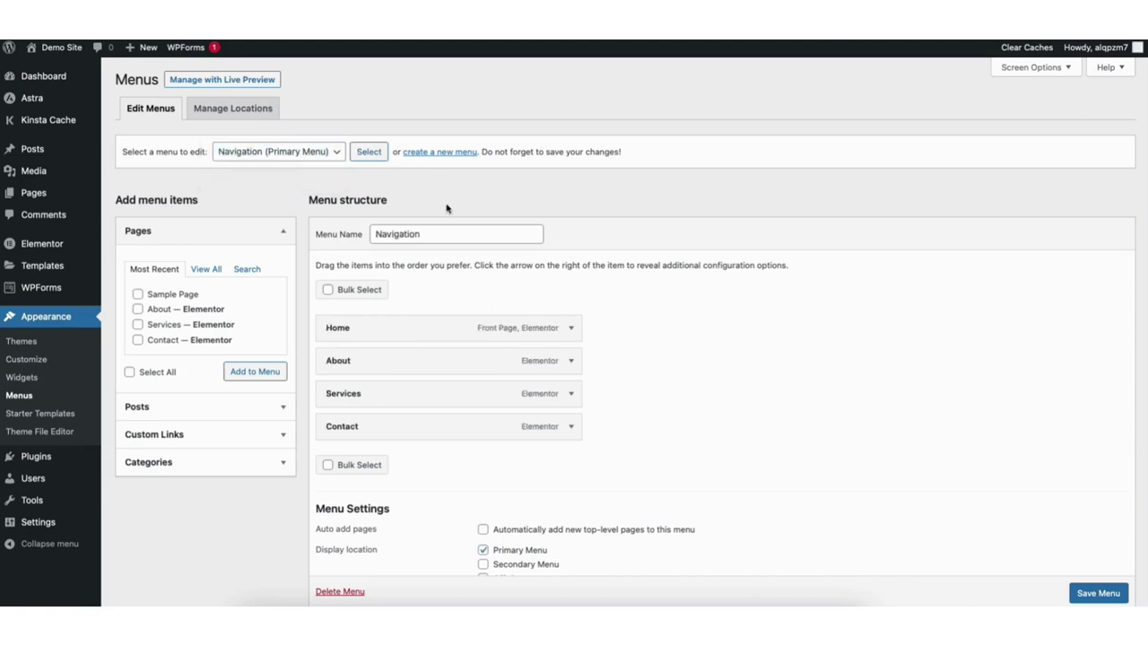
# Add Sample Page to the Navigation menu between About and Services and remove it again
pyautogui.click(138, 295)
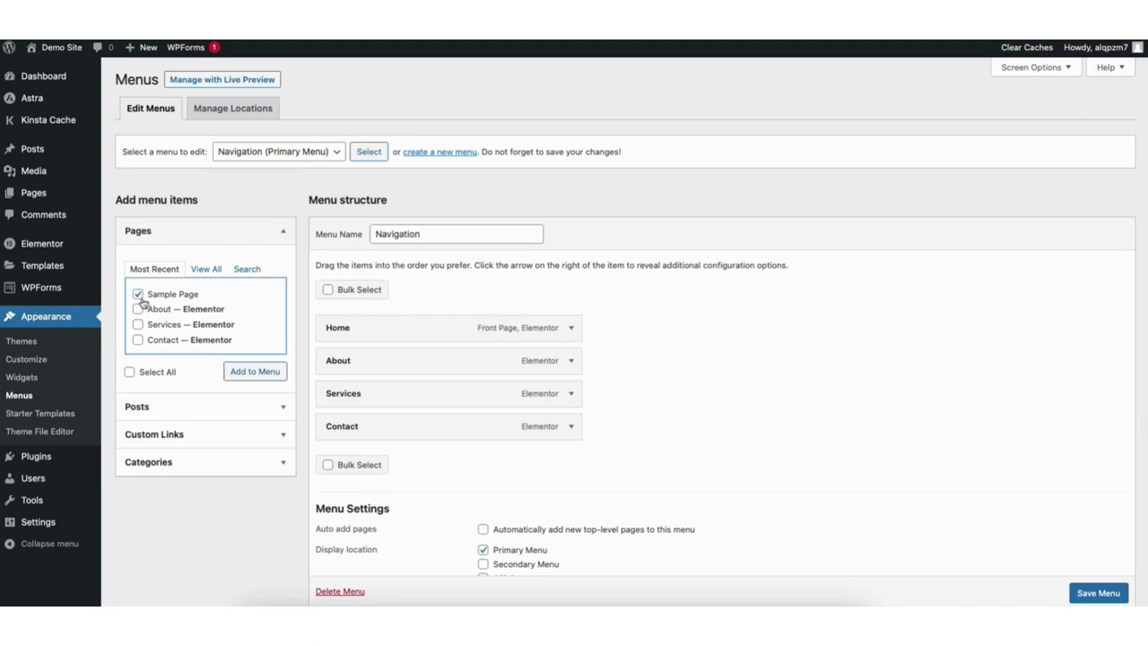
pyautogui.click(249, 372)
pyautogui.moveTo(335, 463); pyautogui.dragTo(333, 400)
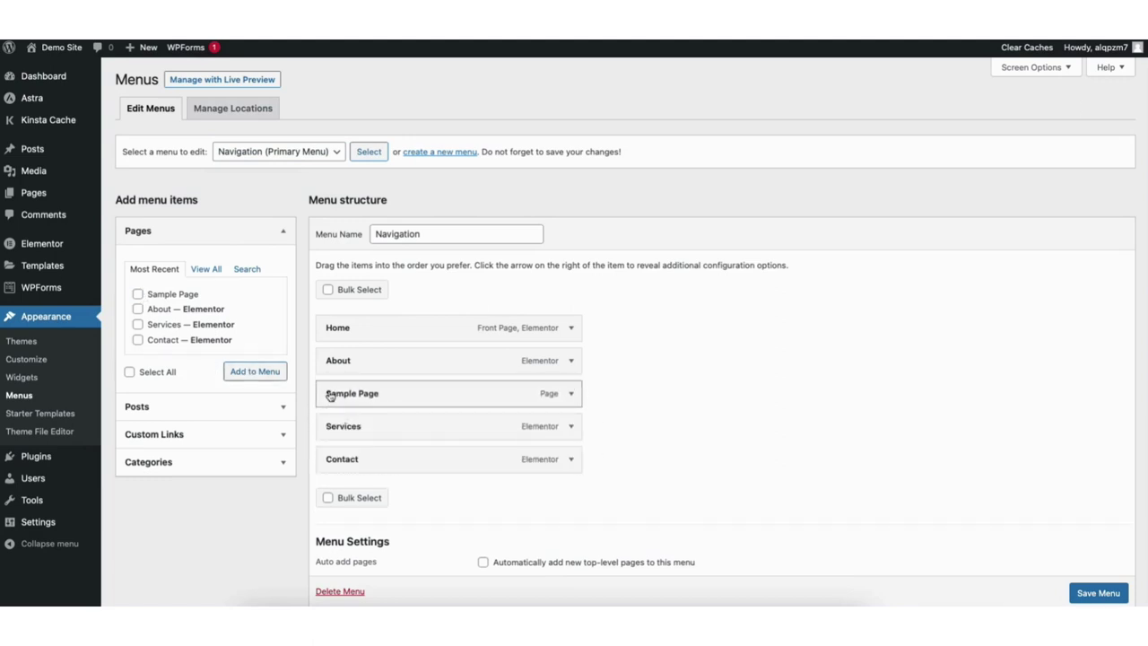
pyautogui.click(571, 395)
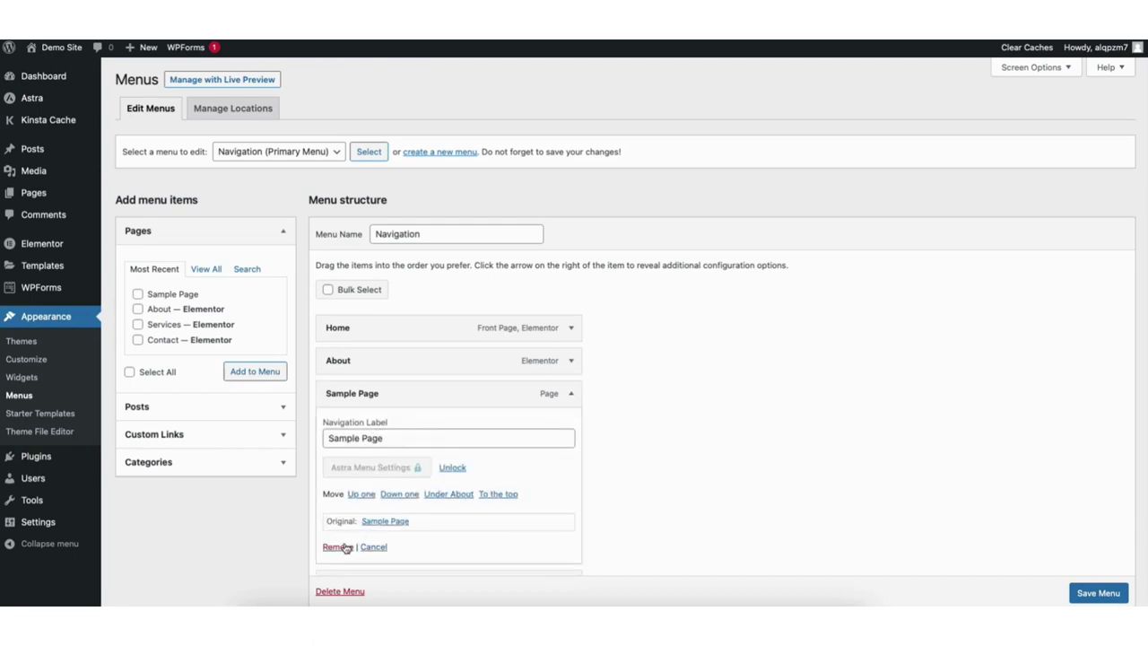
pyautogui.click(339, 547)
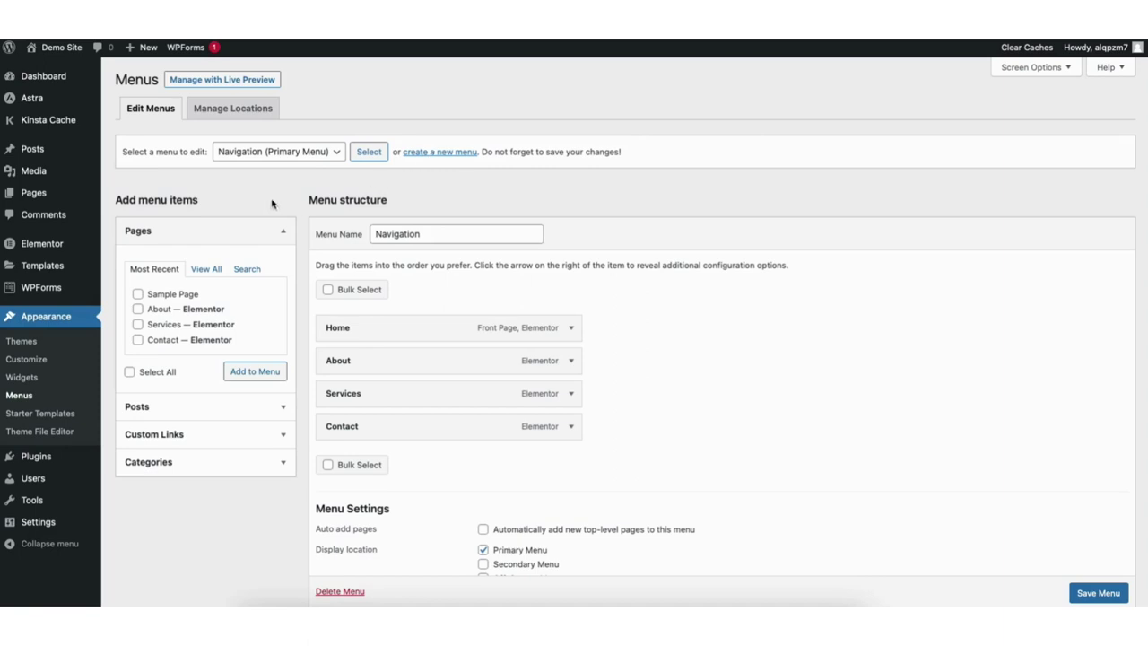
# Add Sample Page to the Navigation menu twice, nest both entries as sub items under Services, and save the menu
pyautogui.click(137, 293)
pyautogui.click(255, 371)
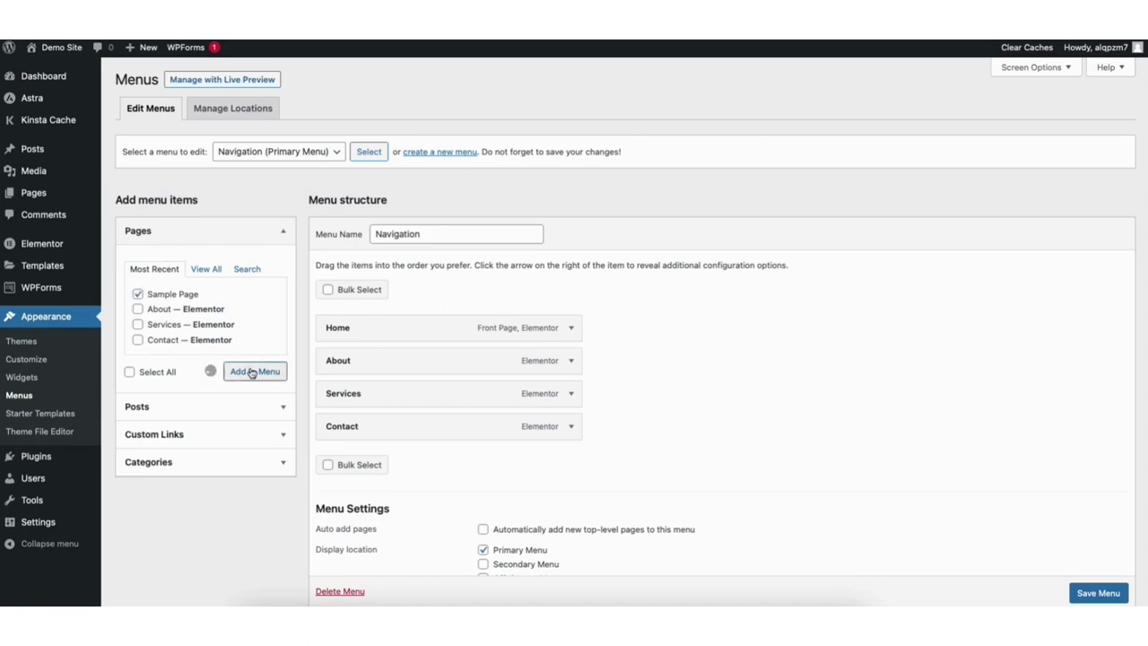
pyautogui.moveTo(333, 459); pyautogui.dragTo(361, 413)
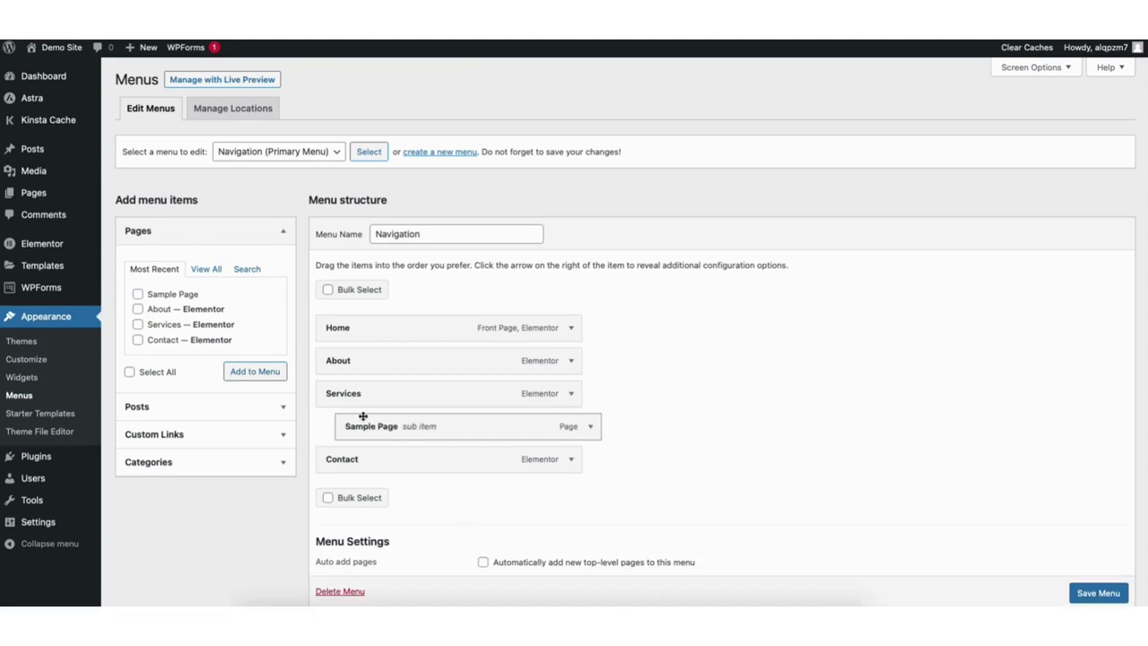
pyautogui.click(138, 295)
pyautogui.click(235, 372)
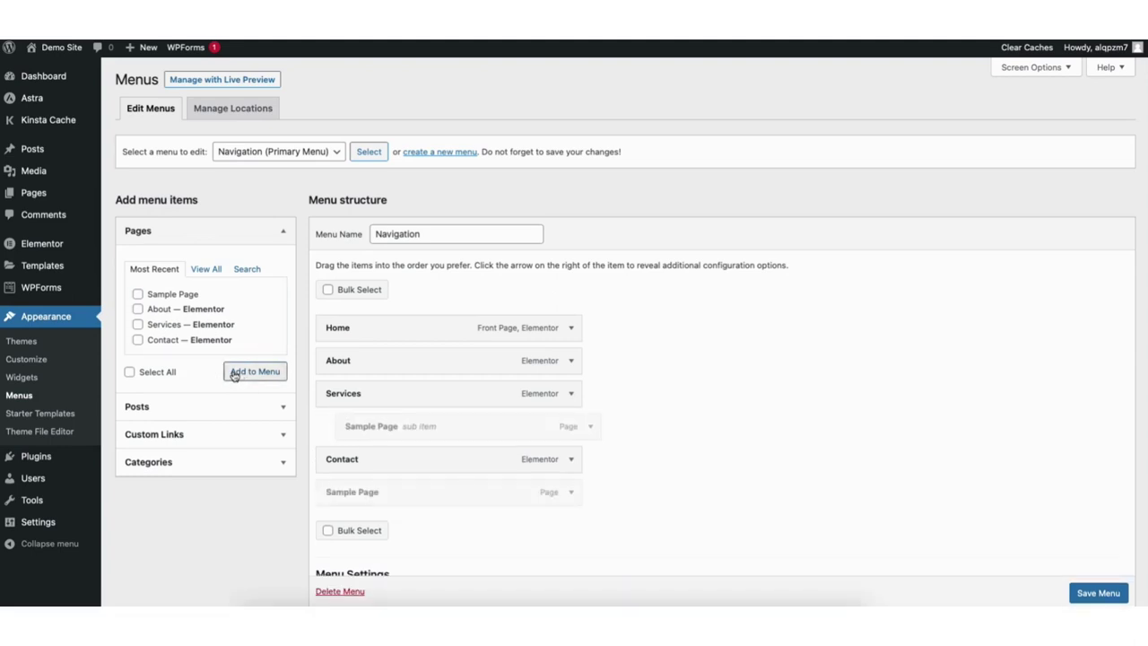
pyautogui.moveTo(374, 495); pyautogui.dragTo(399, 462)
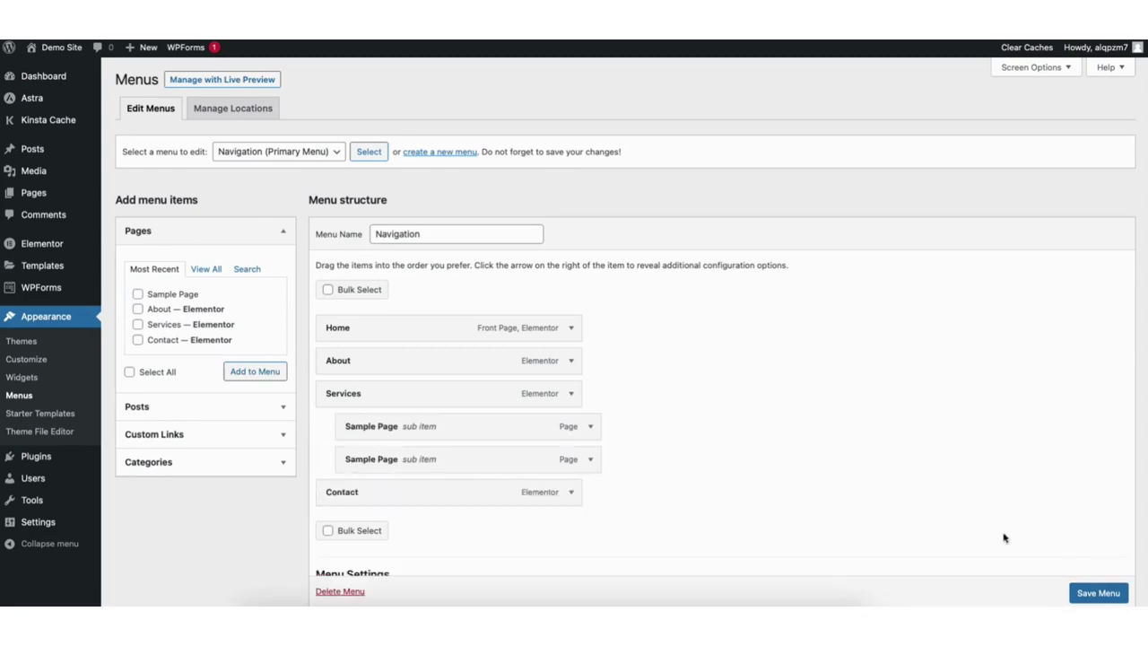
pyautogui.click(1087, 594)
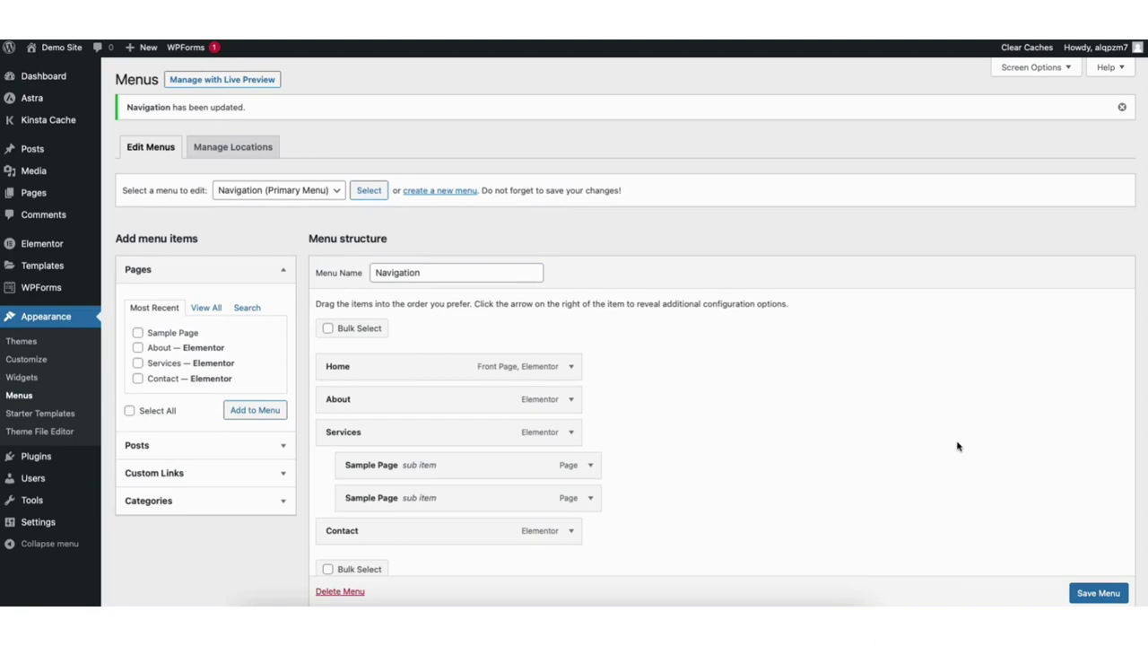
# Visit the live site to check the Services submenu and open the theme customizer
pyautogui.moveTo(59, 47)
pyautogui.click(57, 69)
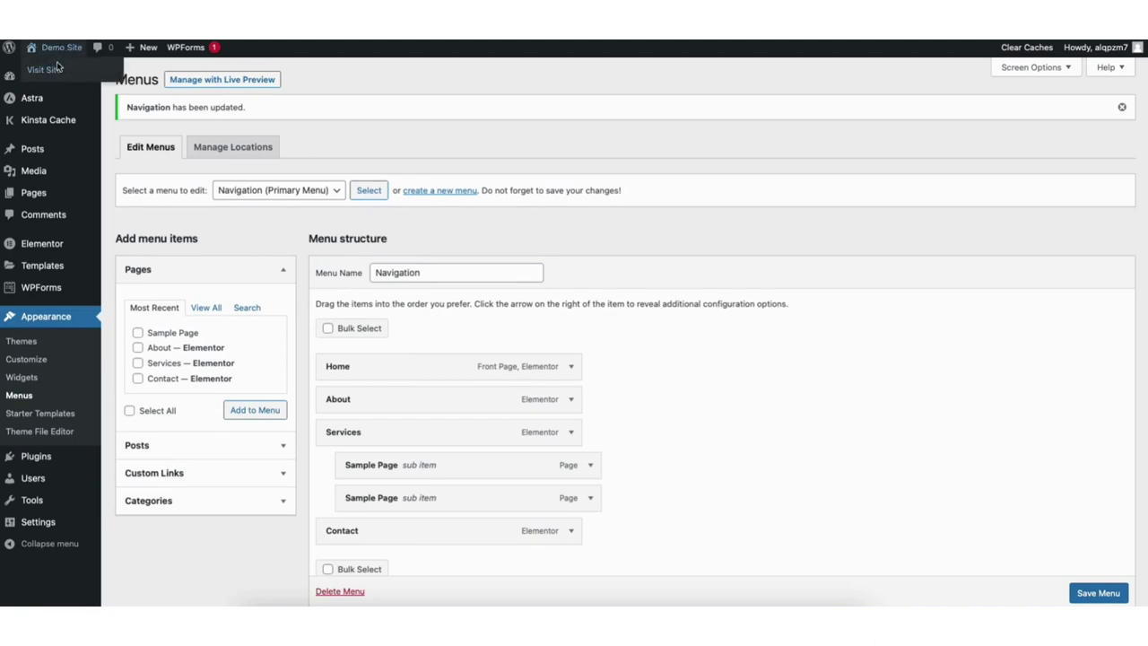
pyautogui.moveTo(751, 104)
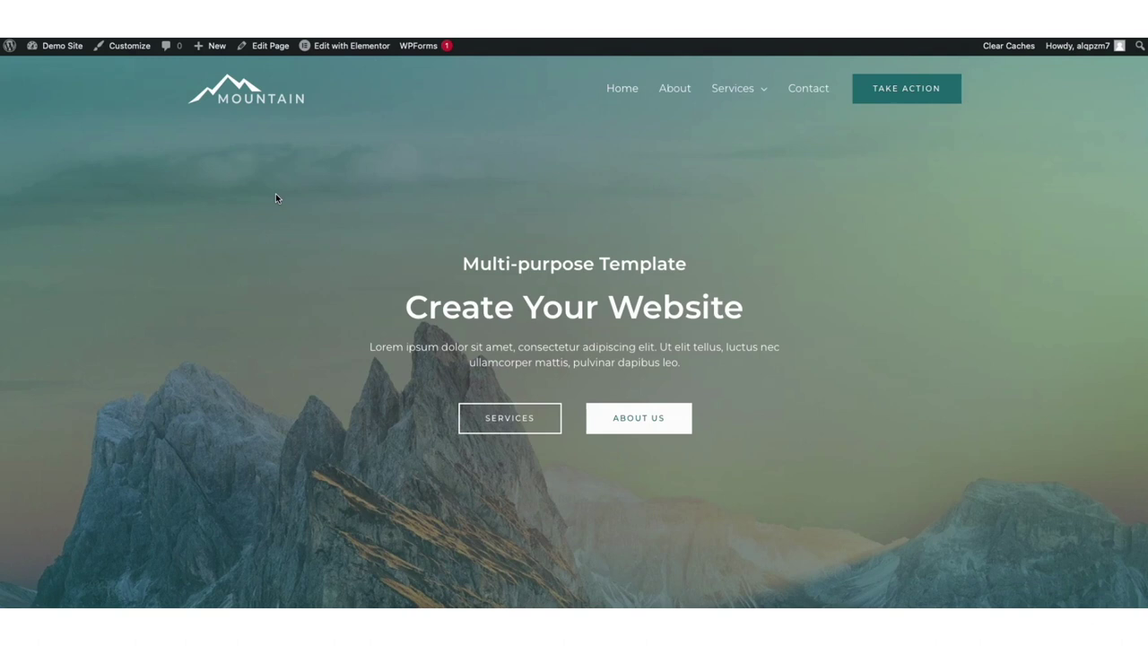
pyautogui.click(126, 47)
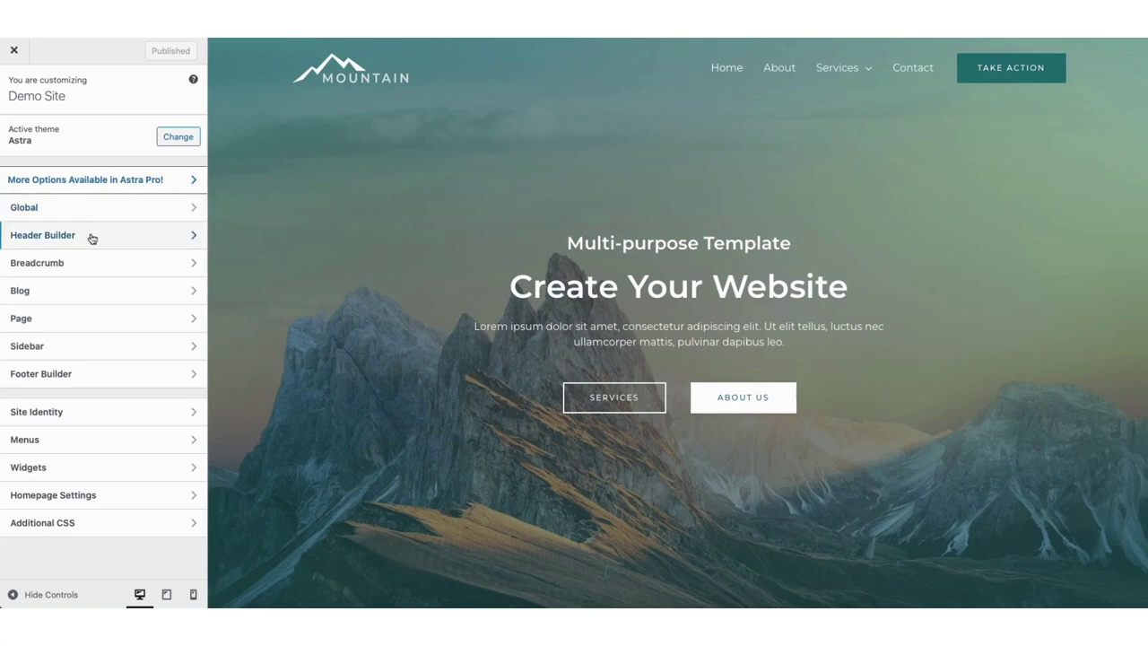
# Set the Transparent Header's normal submenu text/link colour to the palette's teal-green swatch and check the Services submenu
pyautogui.click(90, 237)
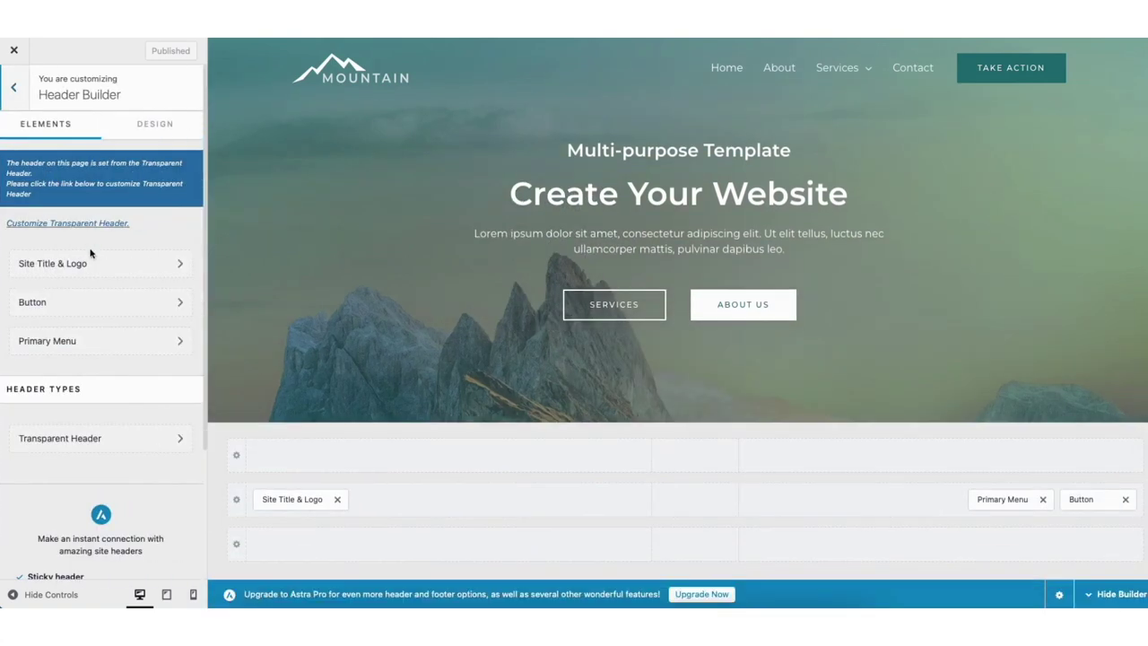
pyautogui.click(98, 439)
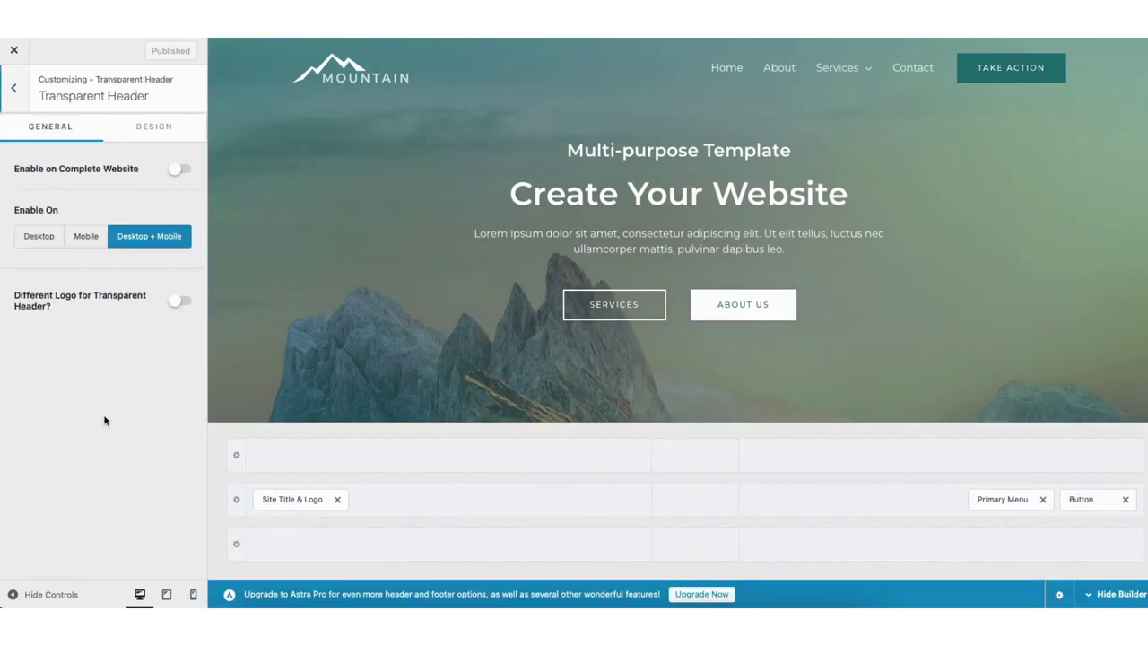
pyautogui.click(150, 131)
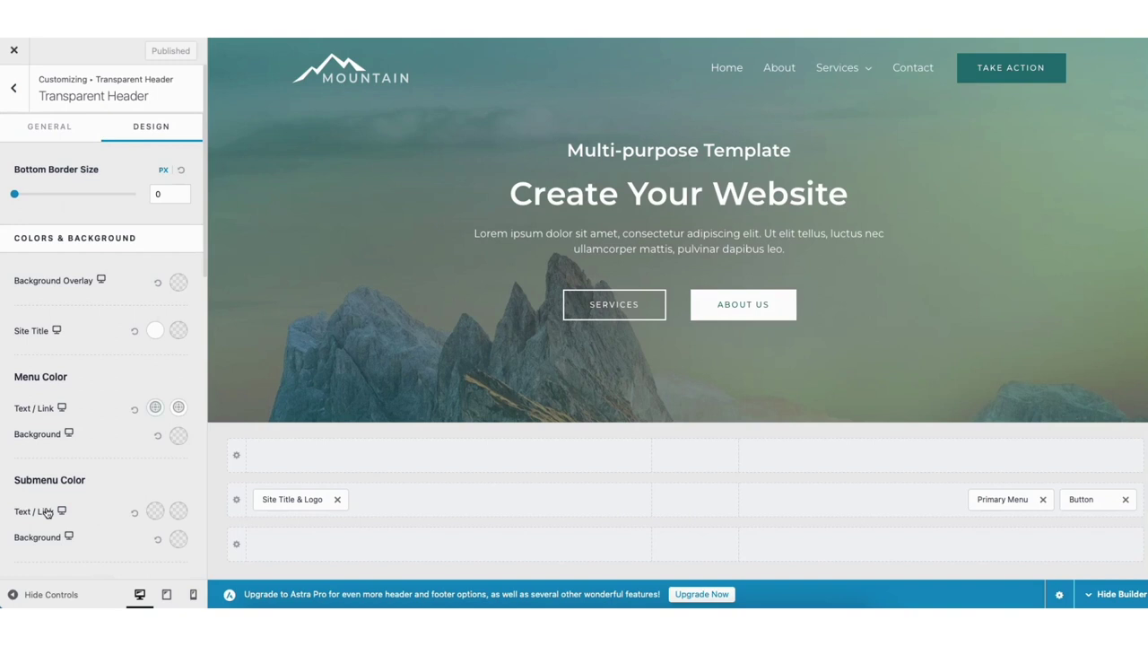
pyautogui.click(155, 512)
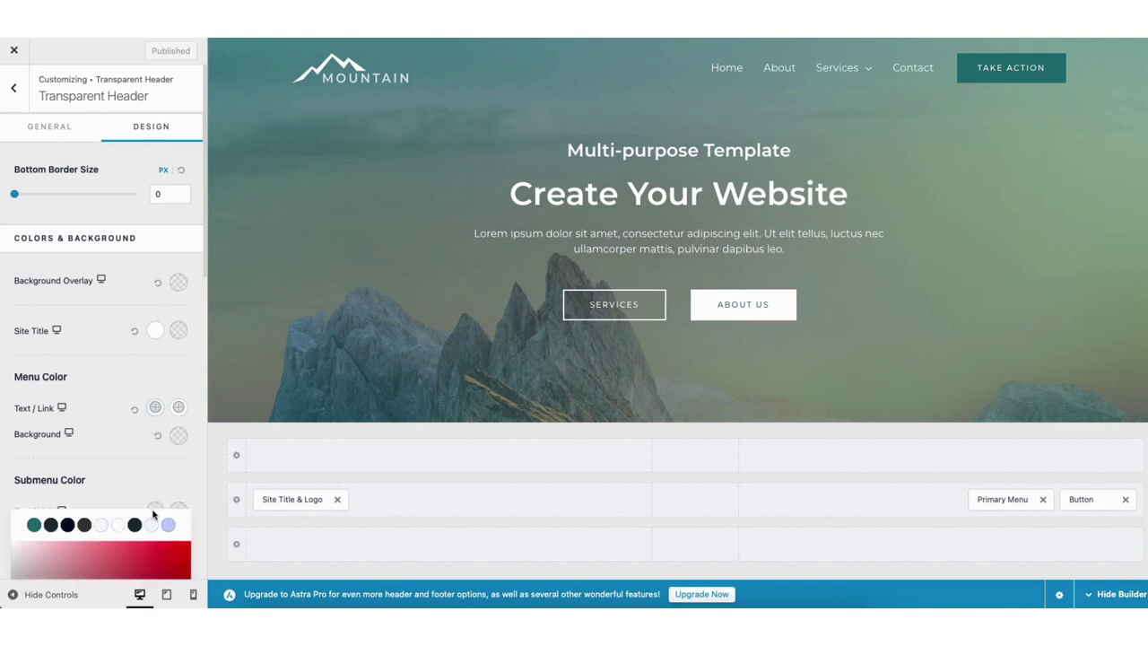
pyautogui.click(34, 525)
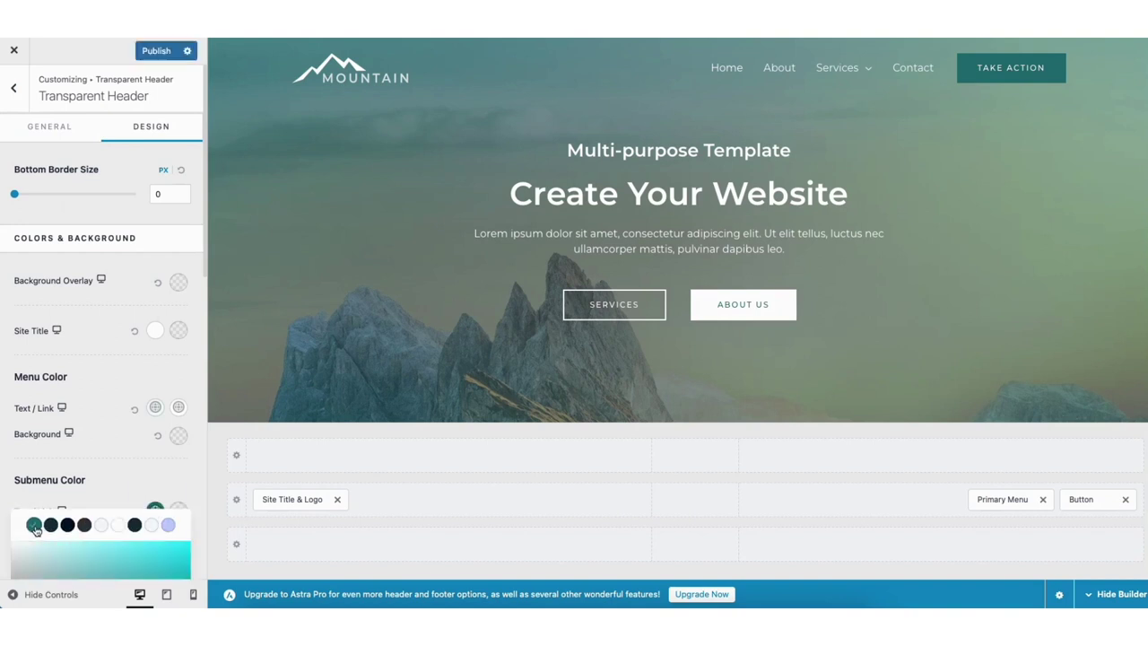
pyautogui.click(148, 479)
pyautogui.moveTo(829, 69)
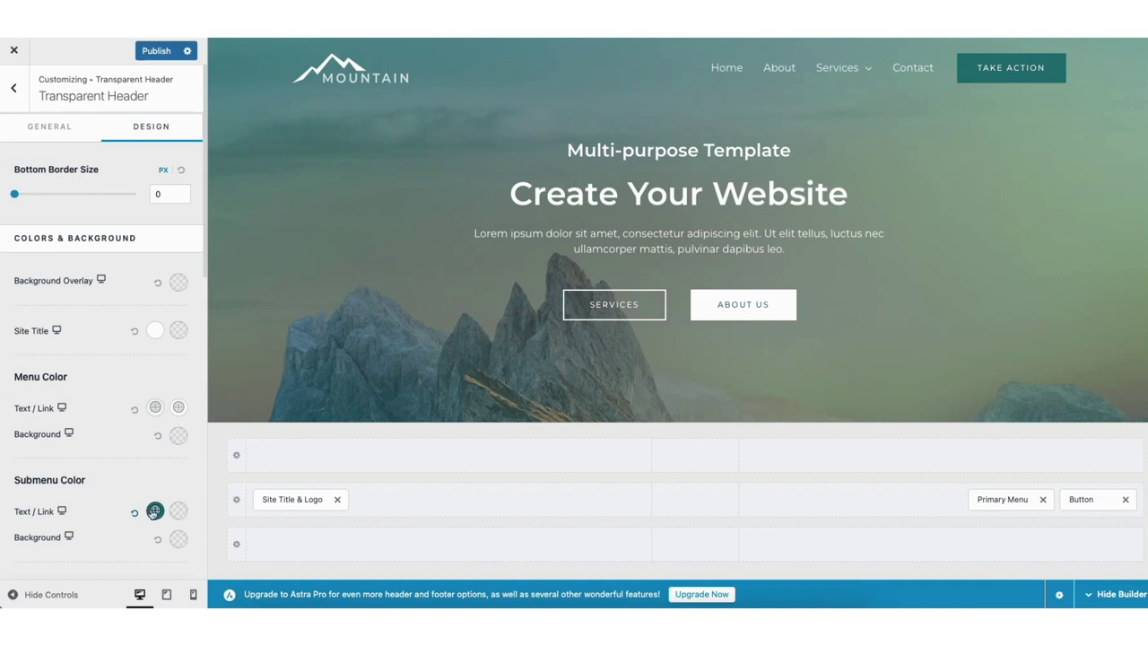
# Set the Transparent Header's submenu text/link hover colour to the palette's lavender swatch and check the Services submenu
pyautogui.click(179, 511)
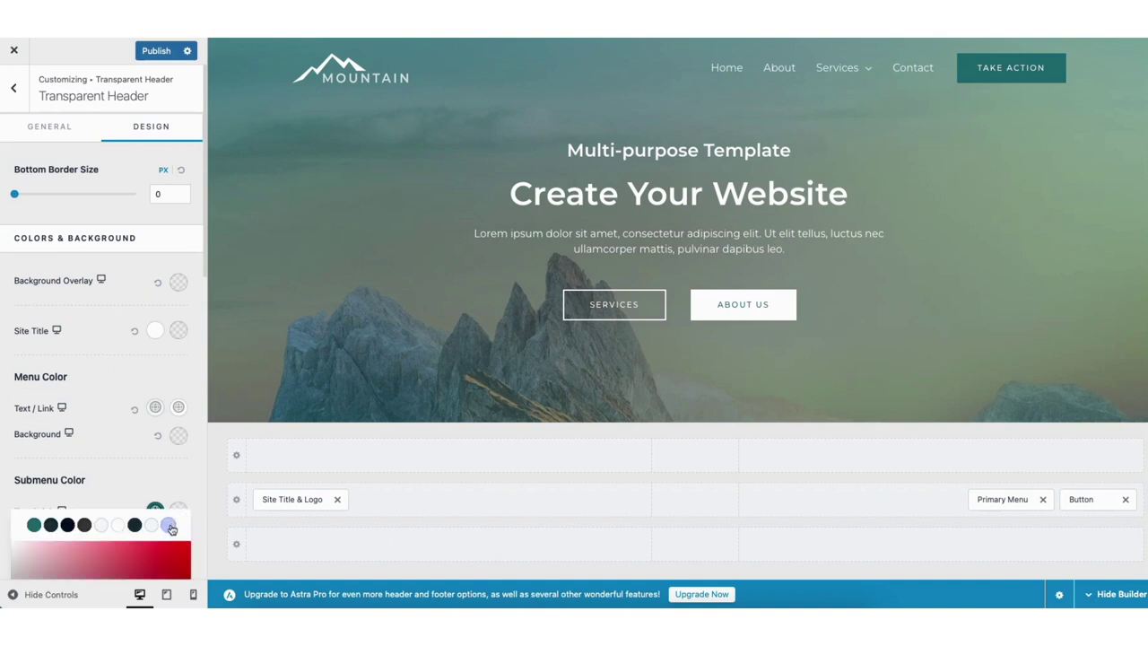
pyautogui.click(168, 525)
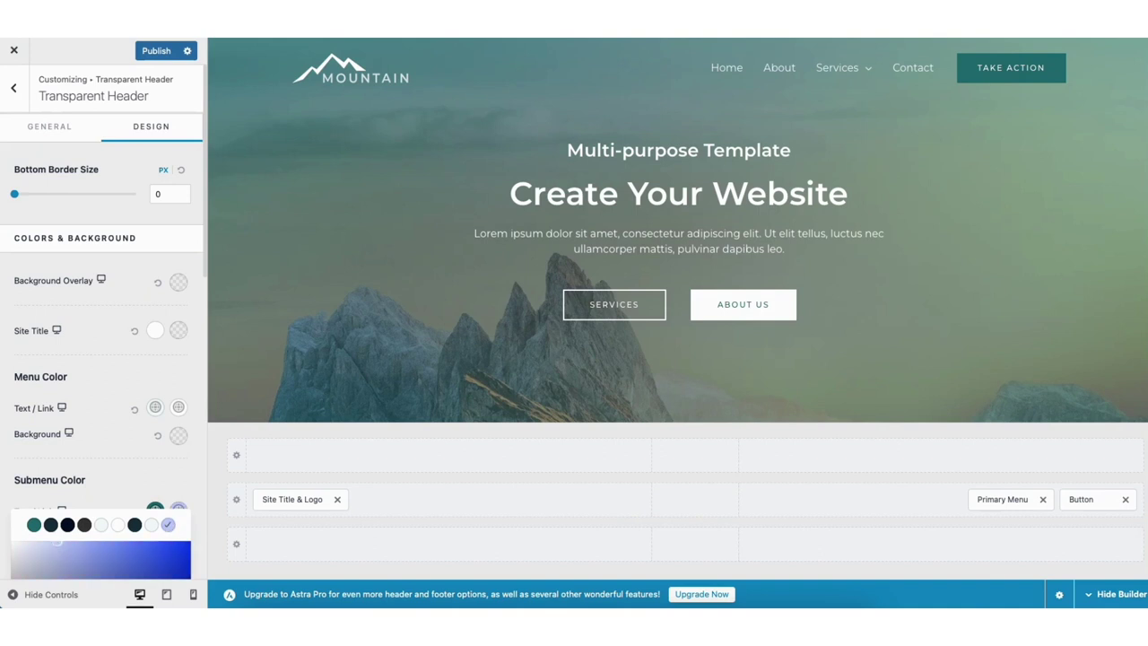
pyautogui.moveTo(836, 70)
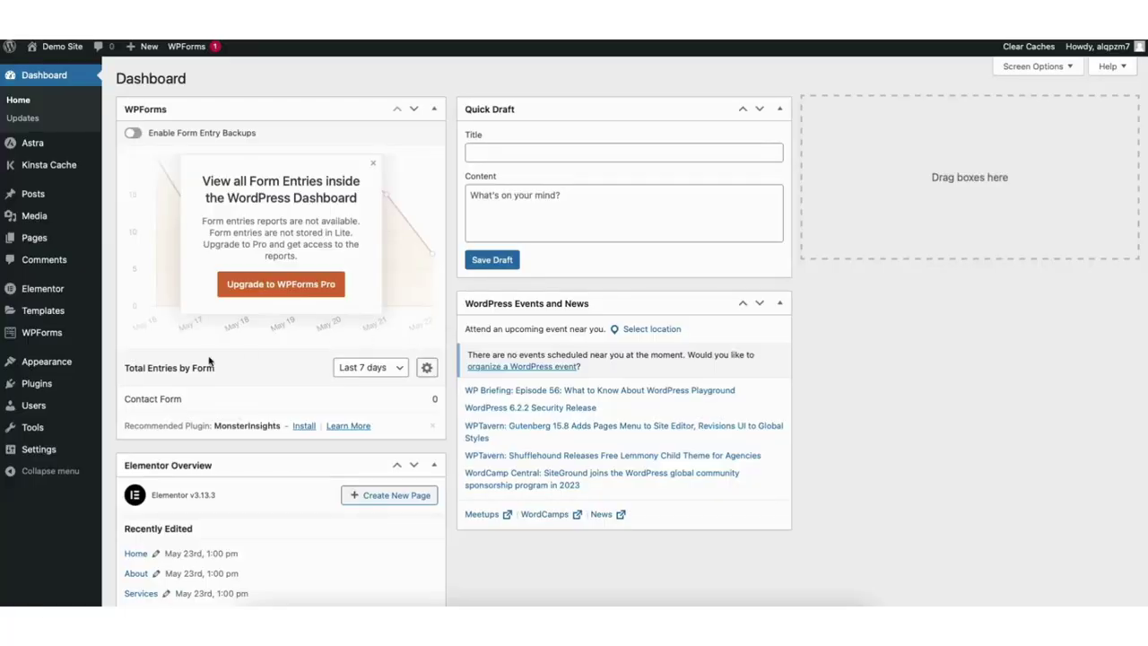
# Open the theme customizer's Footer Builder and examine Widget 3's address text, the blocks that can be added and its design settings
pyautogui.moveTo(60, 367)
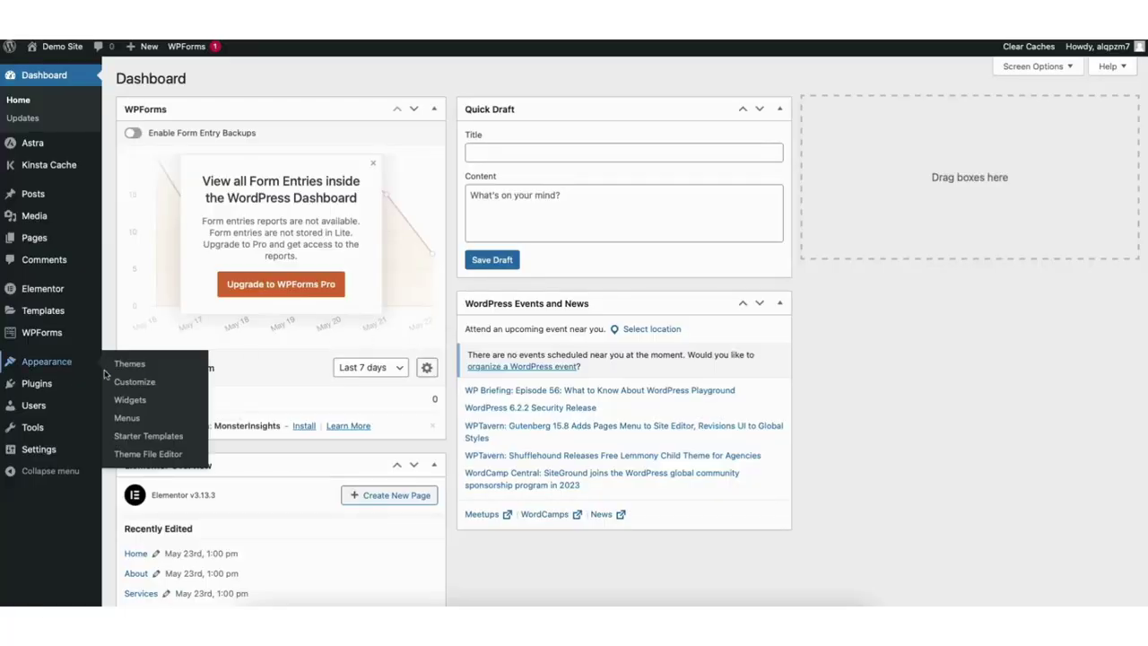
pyautogui.click(147, 383)
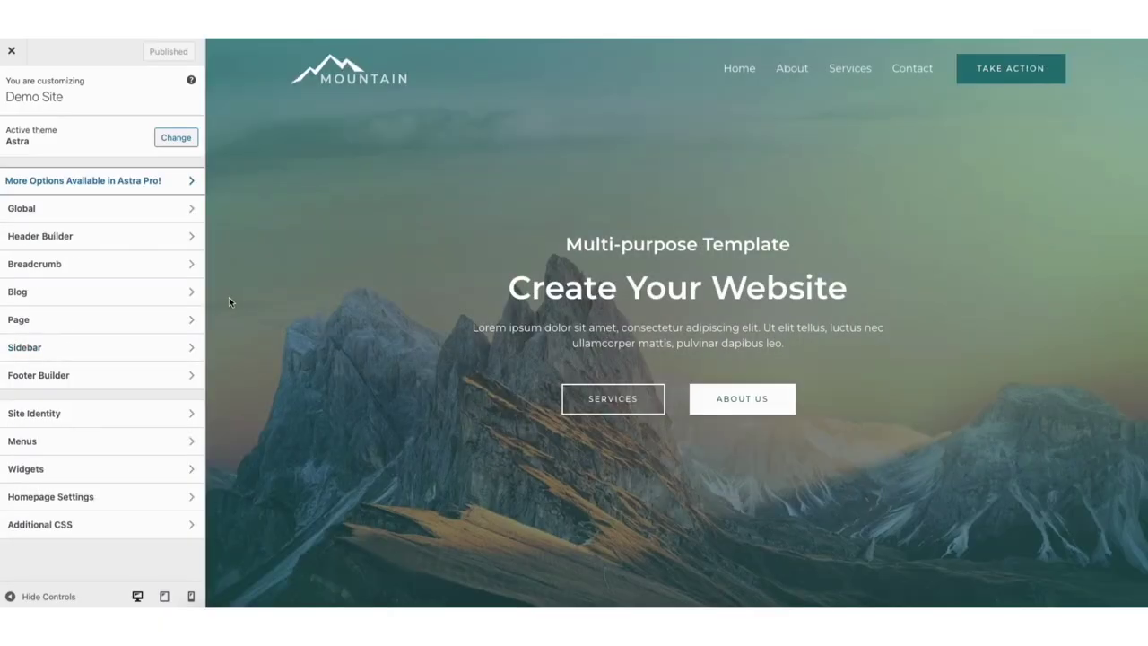
pyautogui.click(121, 375)
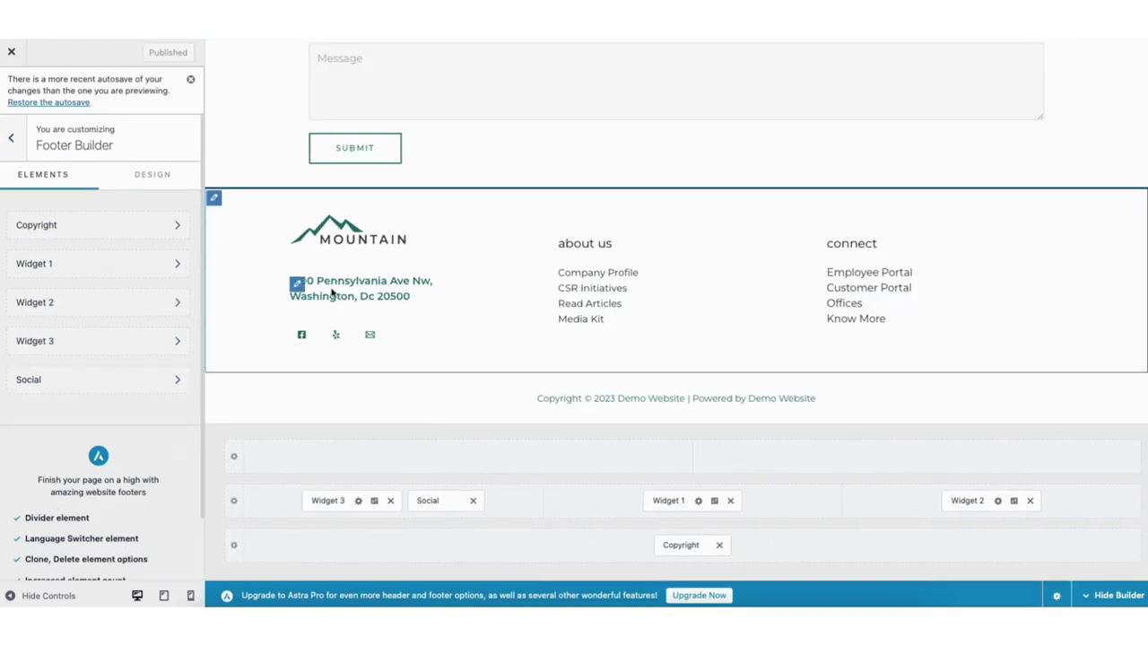
pyautogui.click(299, 283)
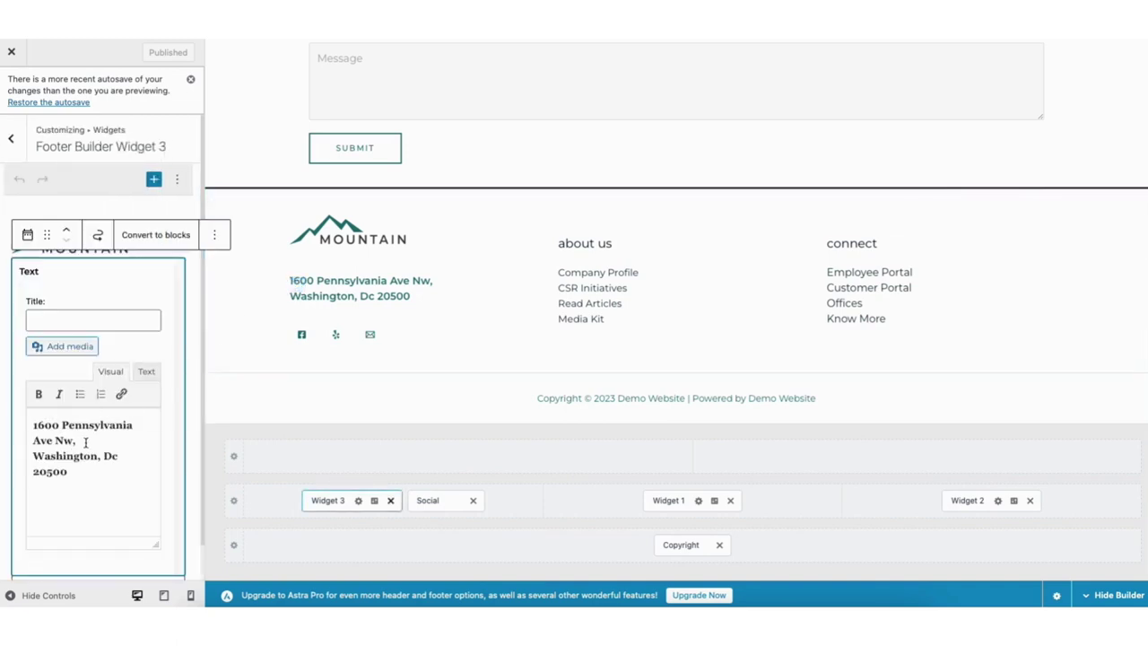
pyautogui.click(202, 429)
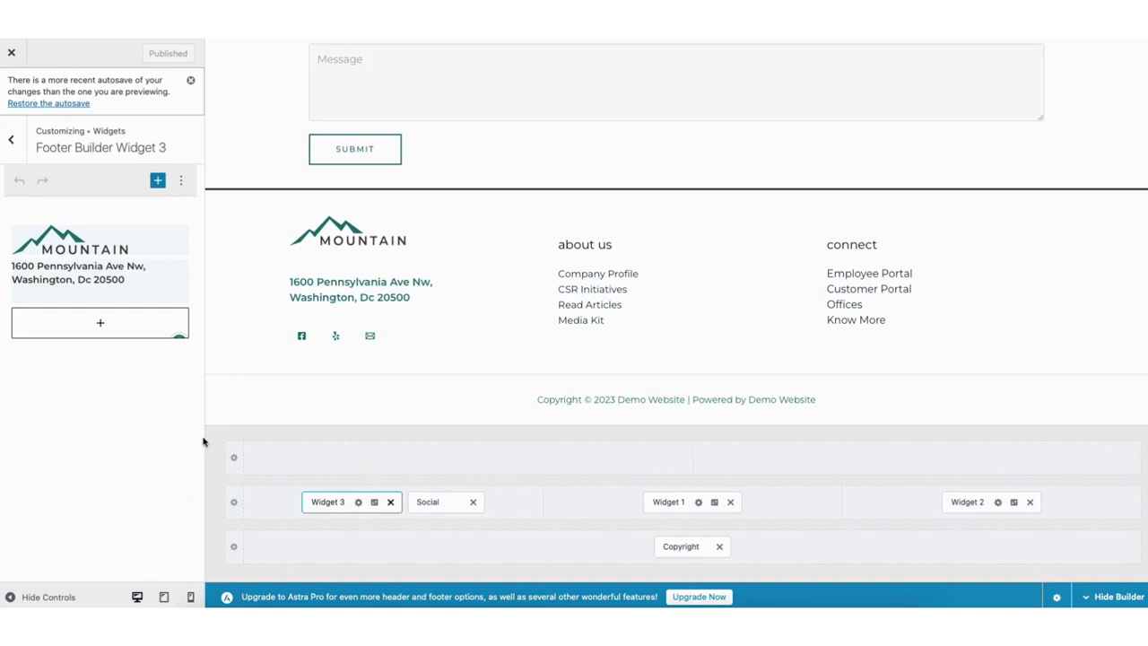
pyautogui.click(101, 327)
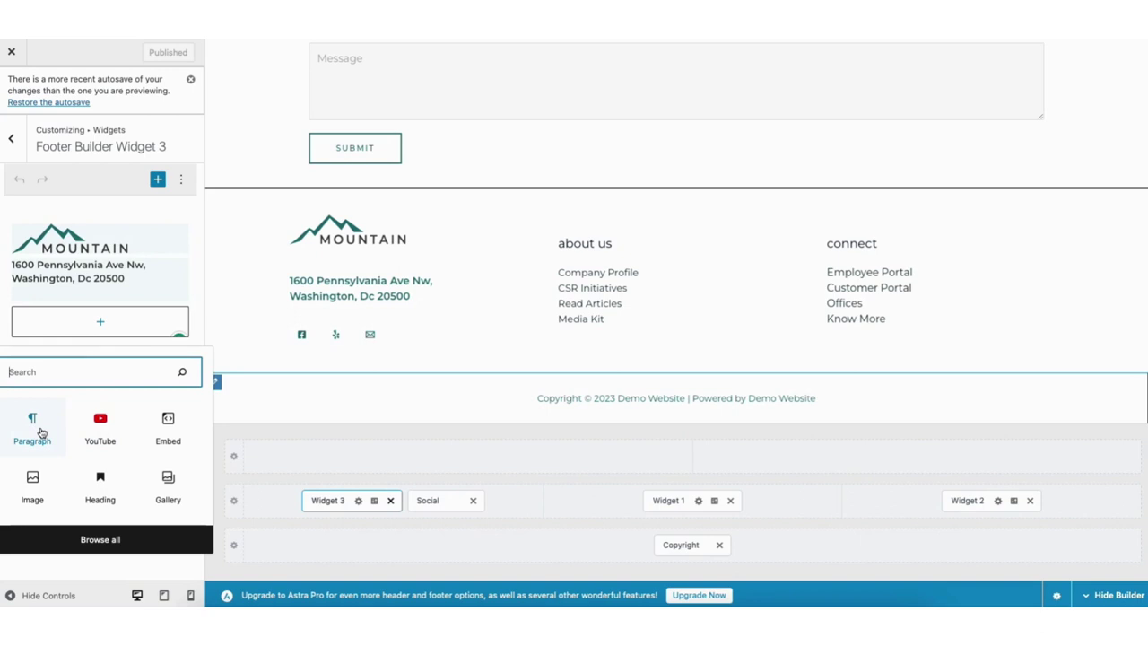
pyautogui.click(375, 501)
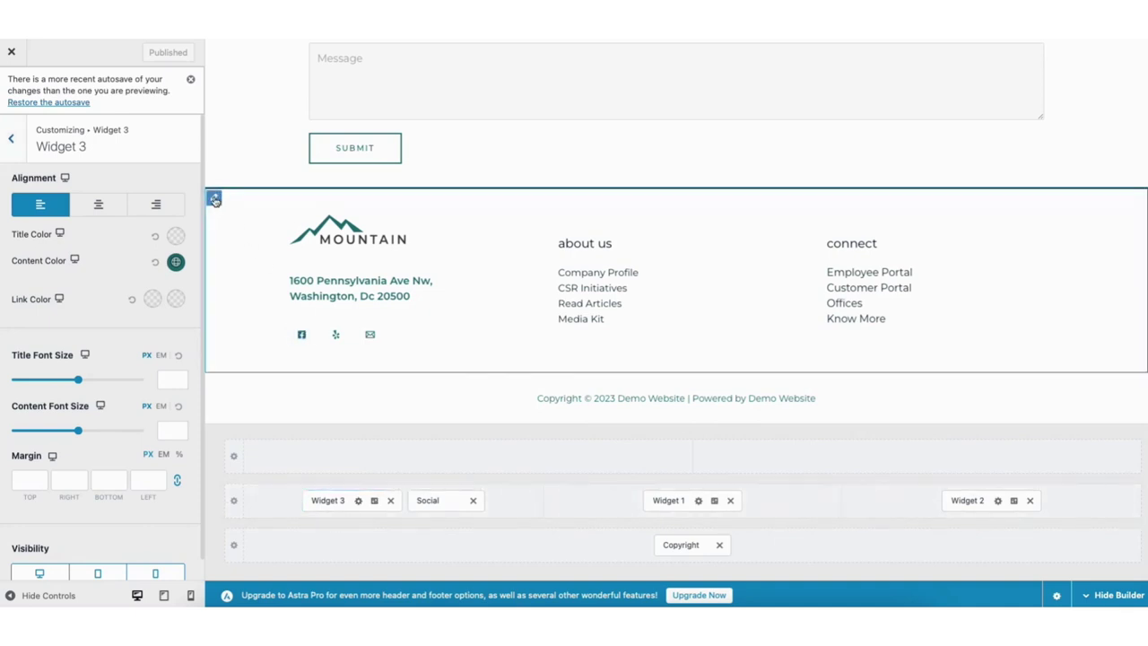
# Set the Primary Footer to 2 columns, view the elements available for the row above, and return to the main customizer options
pyautogui.click(214, 199)
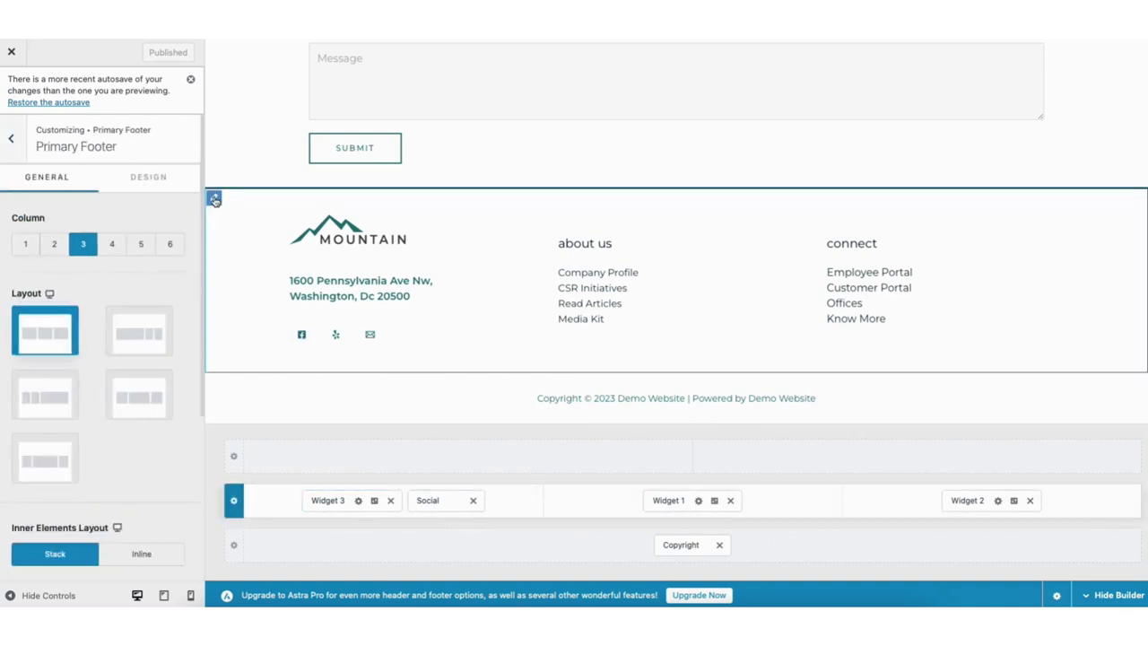
pyautogui.click(54, 245)
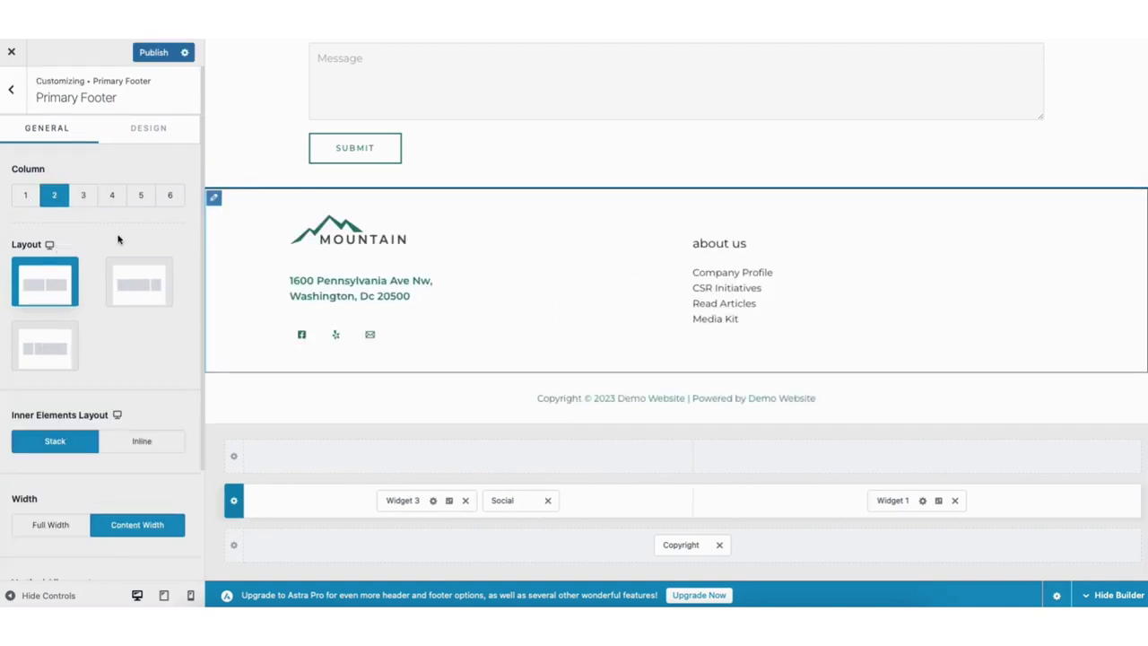
pyautogui.click(471, 459)
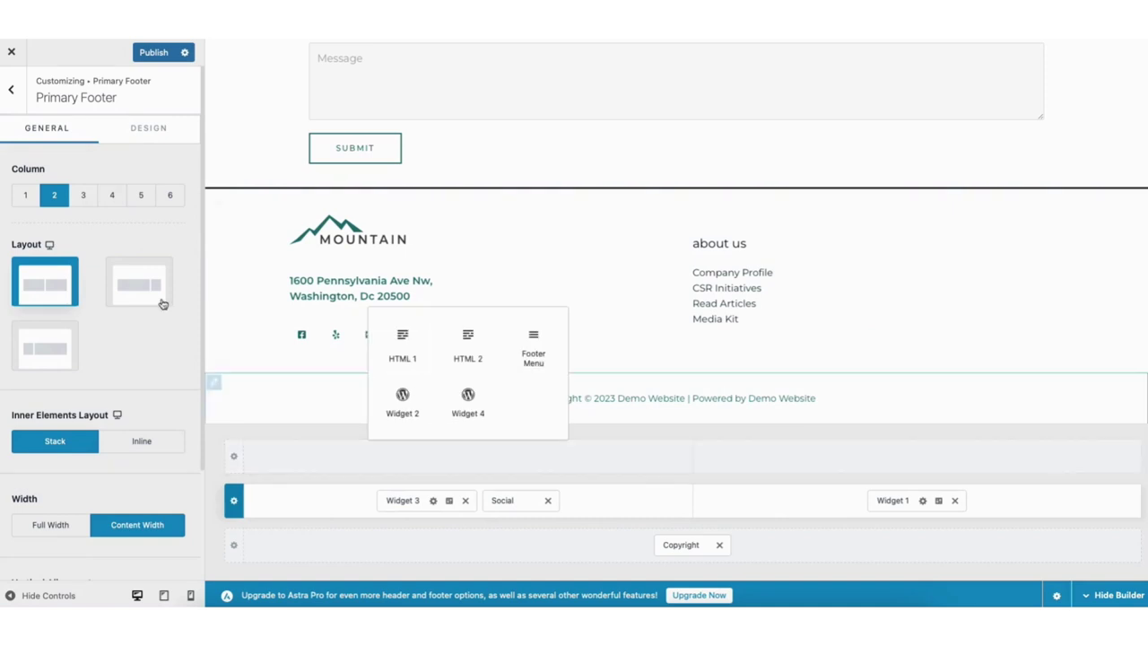
pyautogui.click(12, 91)
pyautogui.click(12, 93)
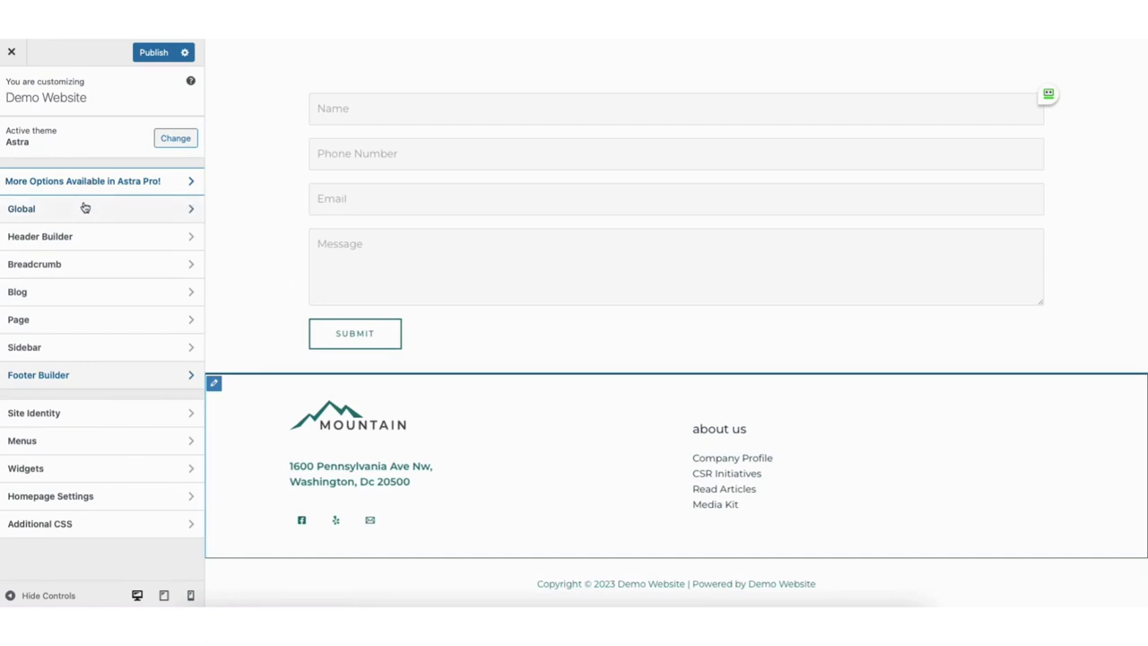
# Review the Site Identity options, including the site icon's media library and file upload choices and the Site Title & Logo settings
pyautogui.click(66, 415)
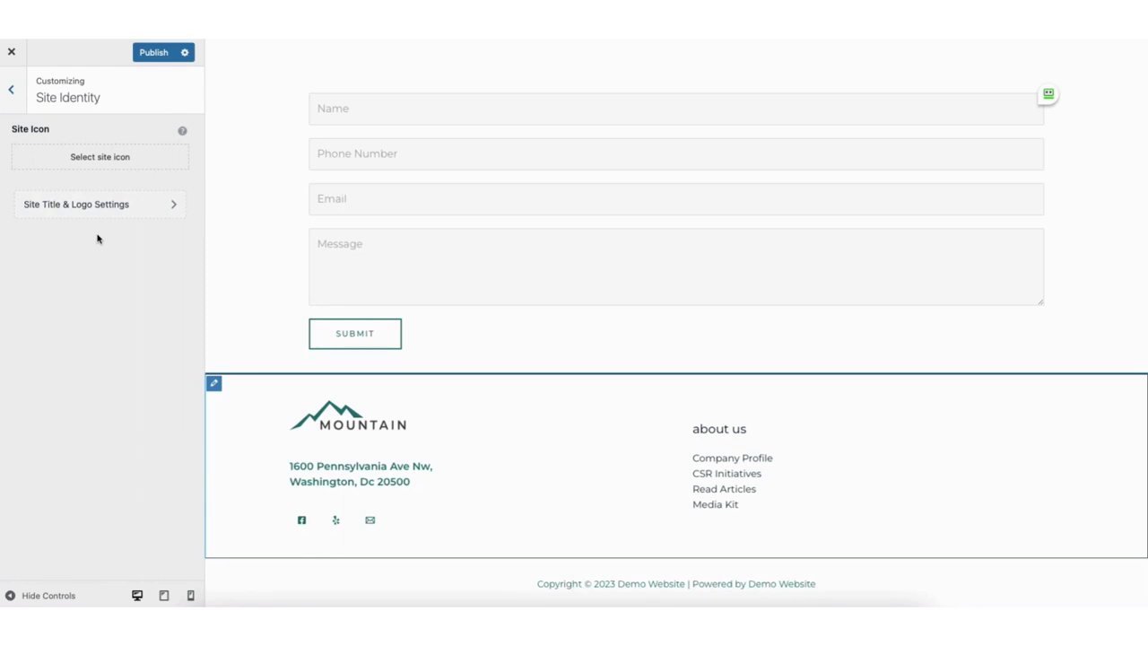
pyautogui.click(101, 157)
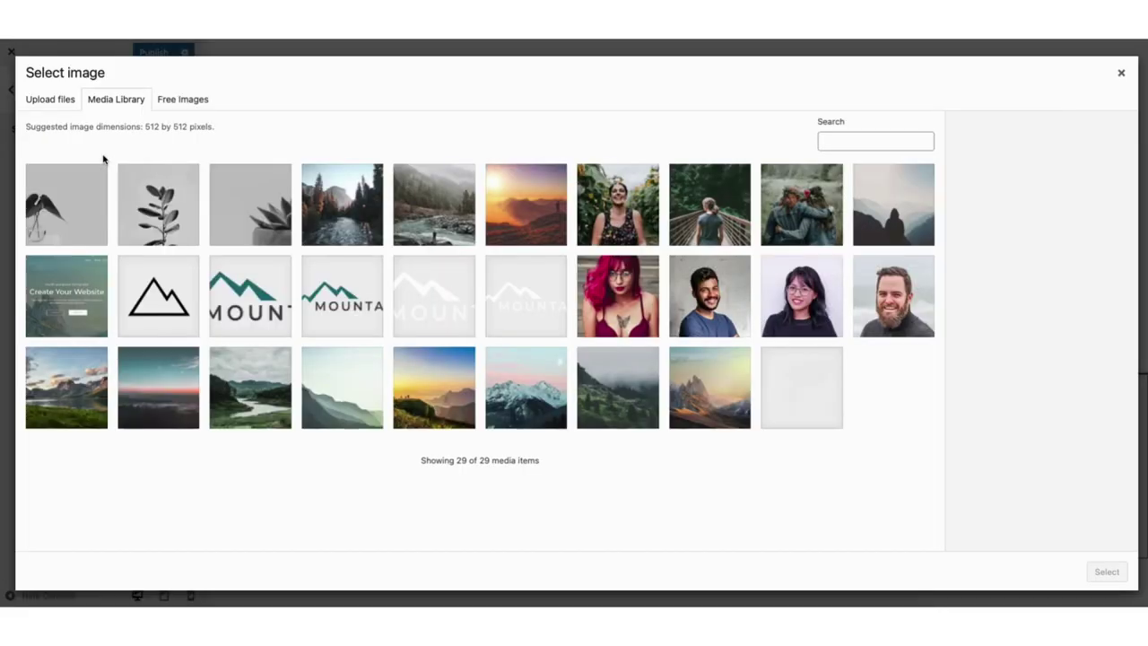
pyautogui.click(56, 101)
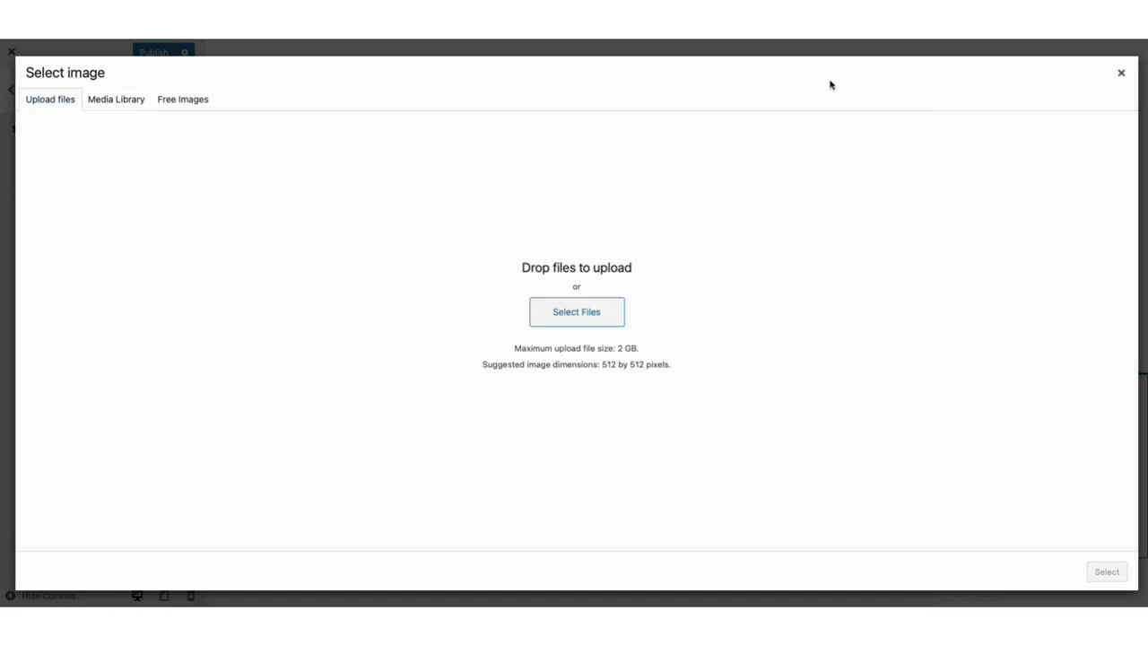
pyautogui.click(1122, 73)
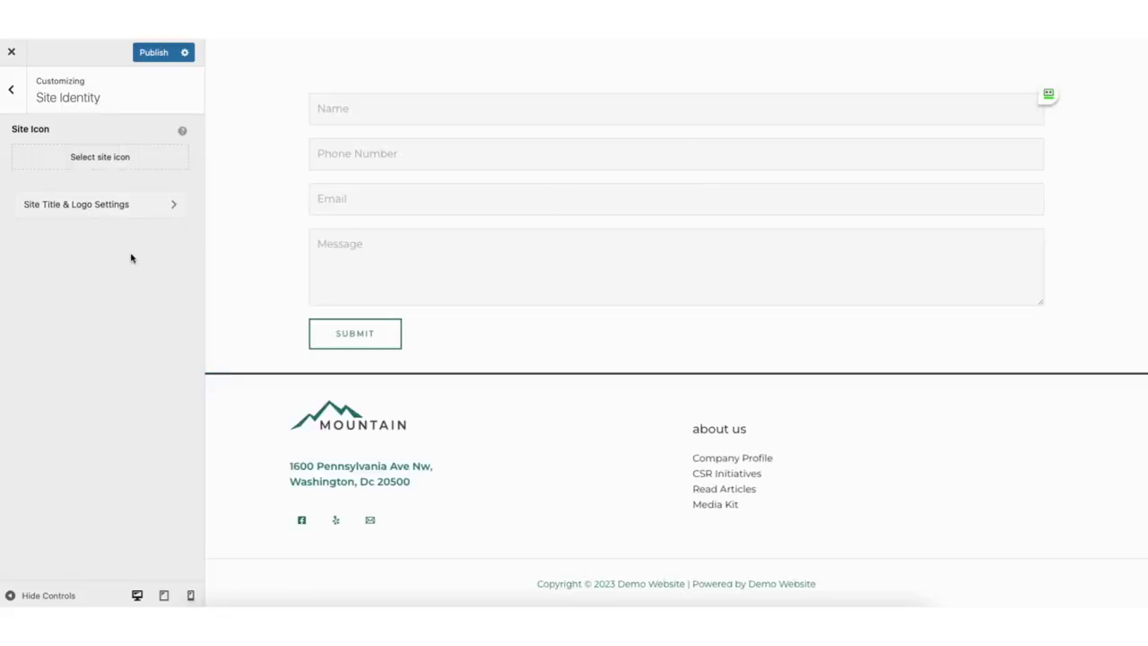
pyautogui.click(98, 205)
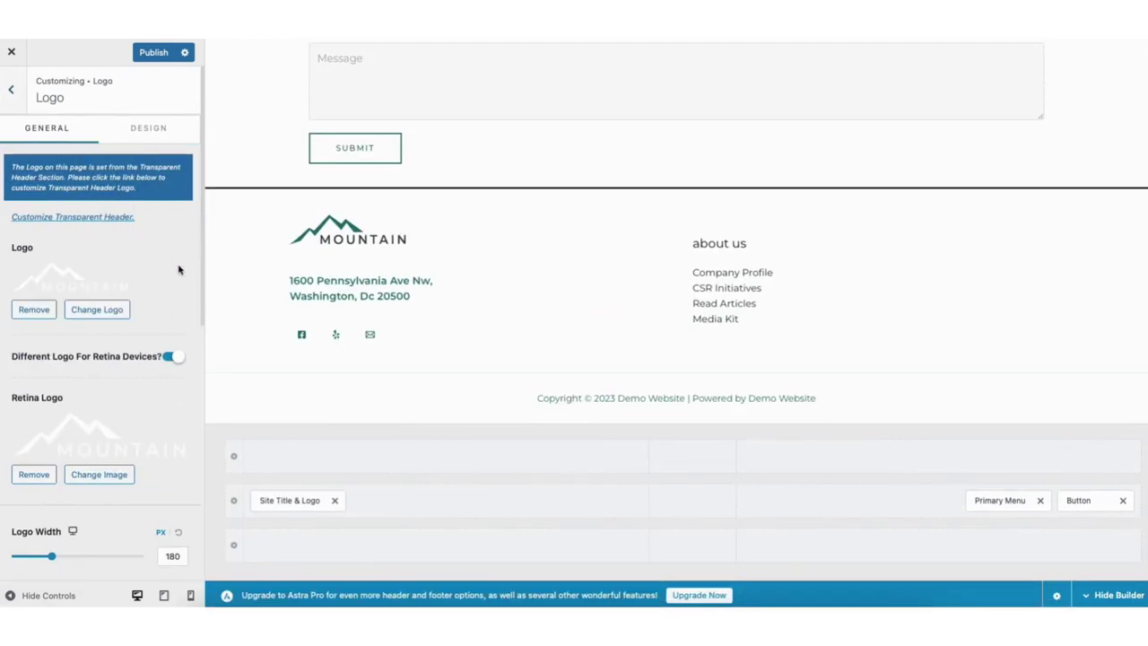
pyautogui.moveTo(201, 262); pyautogui.dragTo(205, 353)
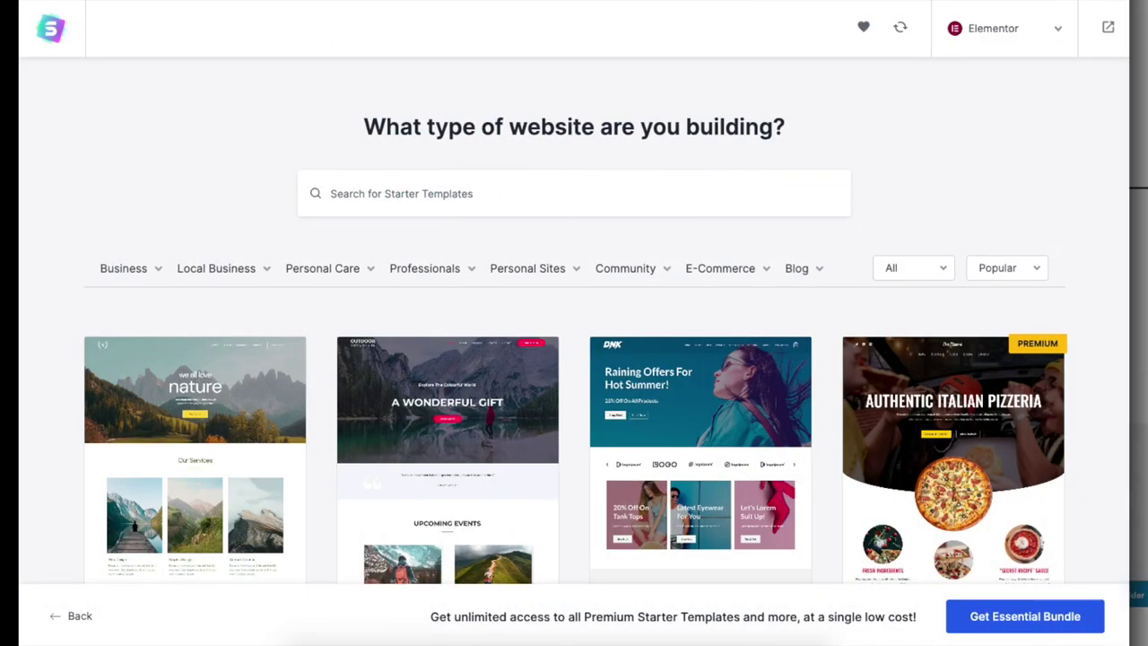
# Browse the Elementor starter templates in the template library
pyautogui.scroll(-5, 574, 359)
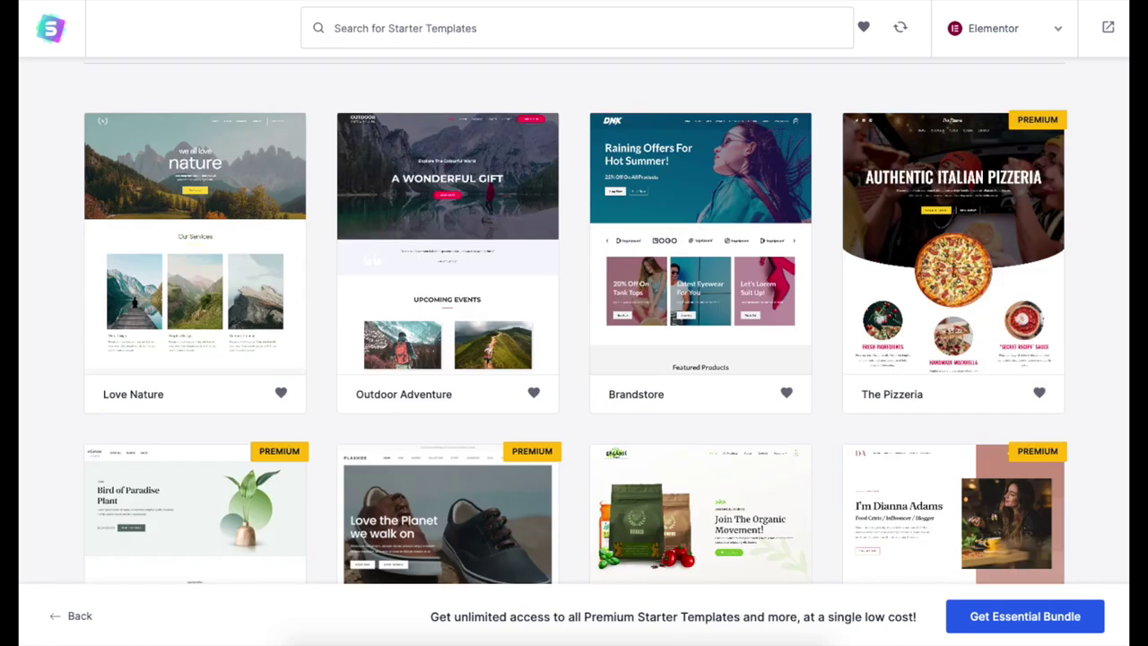
pyautogui.scroll(-4, 574, 323)
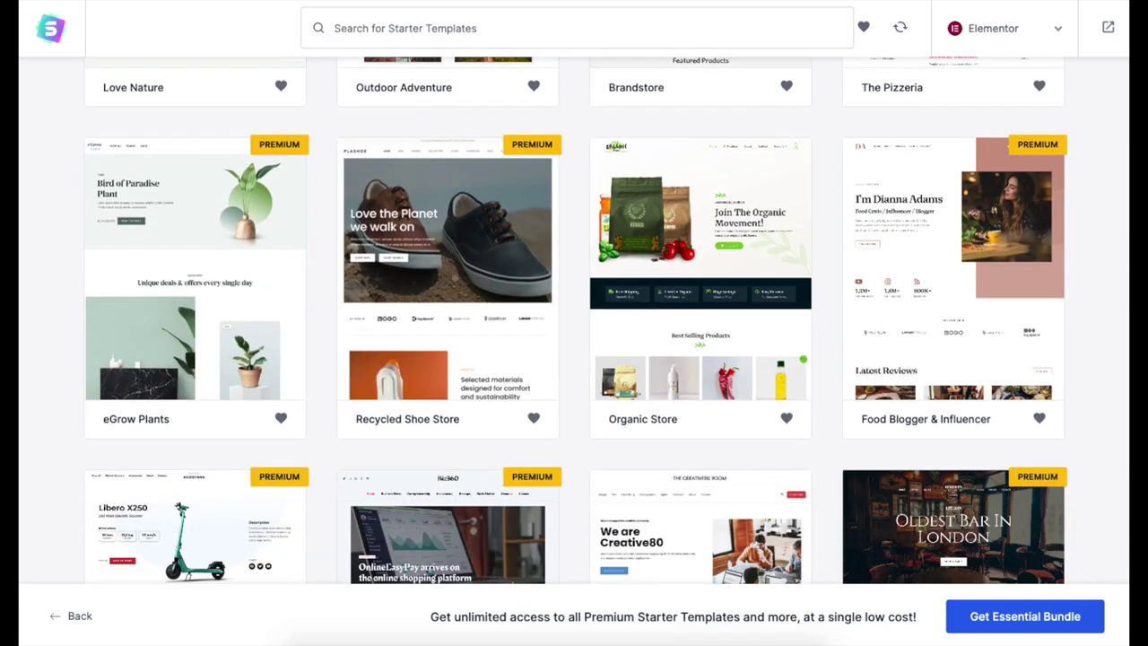
pyautogui.scroll(-3, 574, 323)
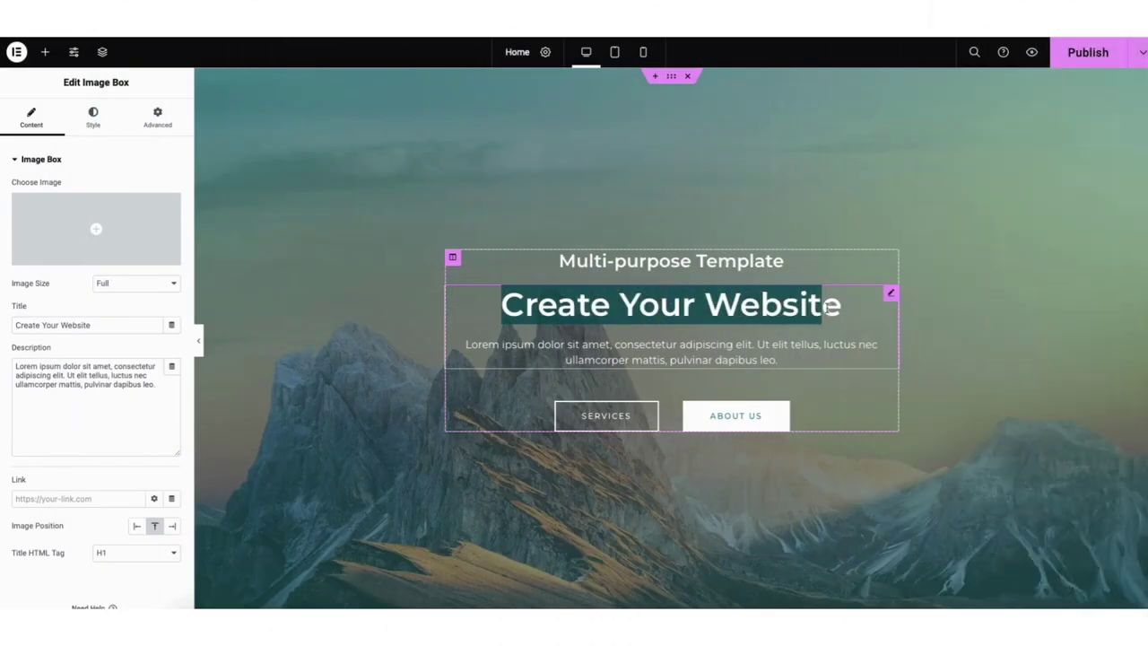
# Change the Home page's hero title to "MY DEMO WEBSITE" and add a Text Editor widget below the "Amazing Things for You" heading
pyautogui.moveTo(829, 306); pyautogui.dragTo(846, 306)
pyautogui.write('MY DEMO WEBSITE')
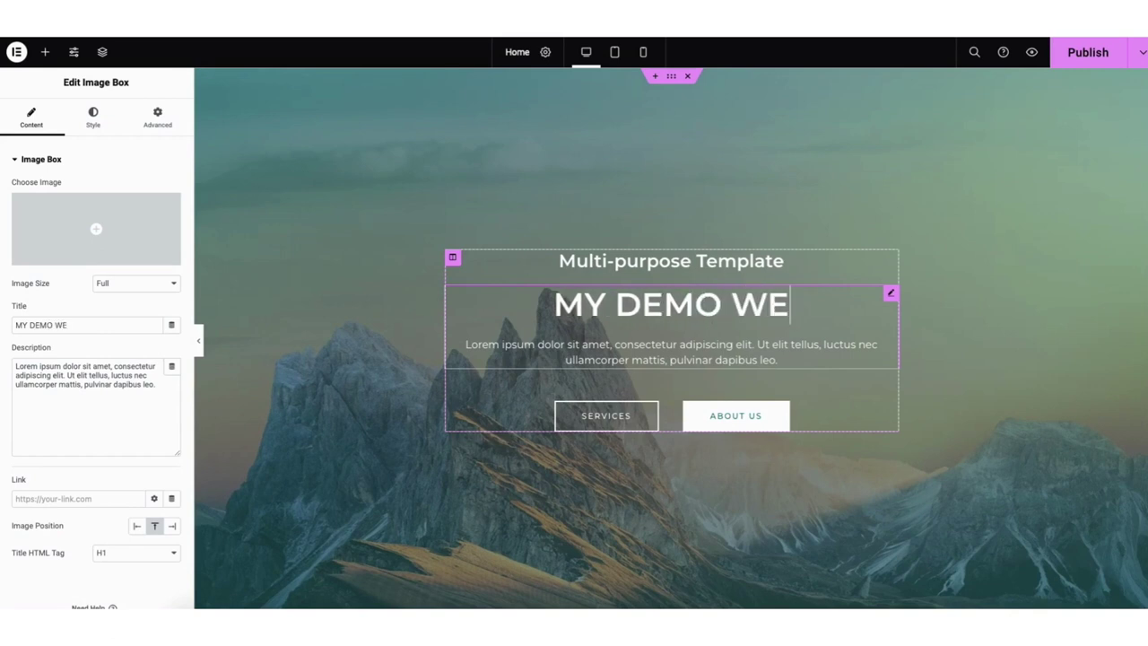
pyautogui.moveTo(50, 408); pyautogui.dragTo(377, 269)
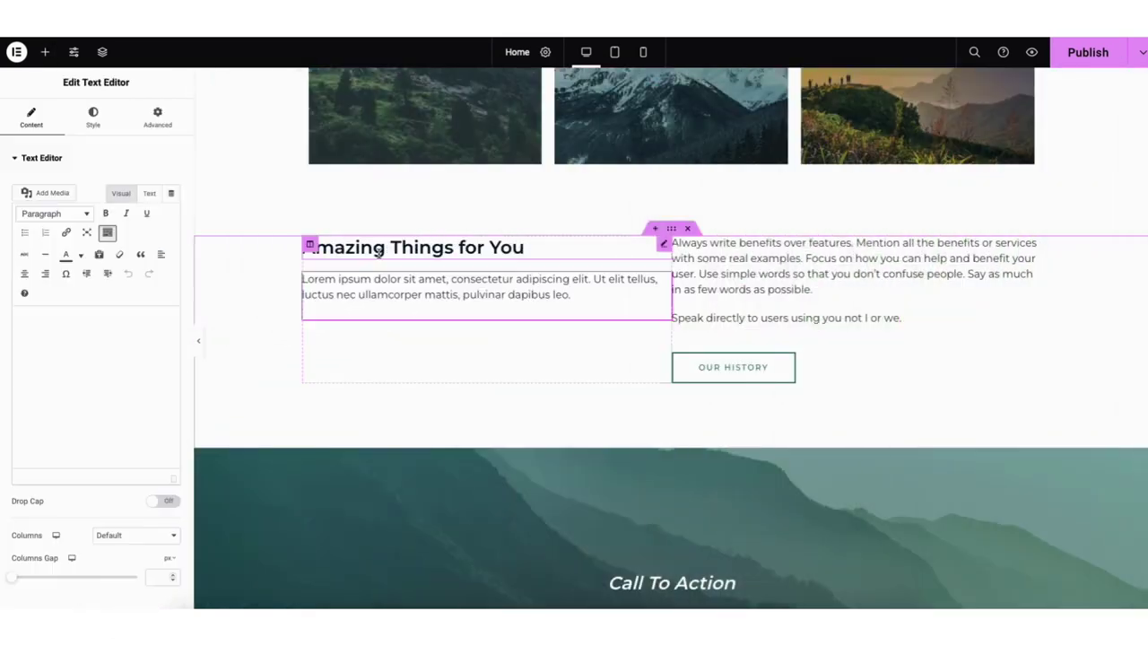